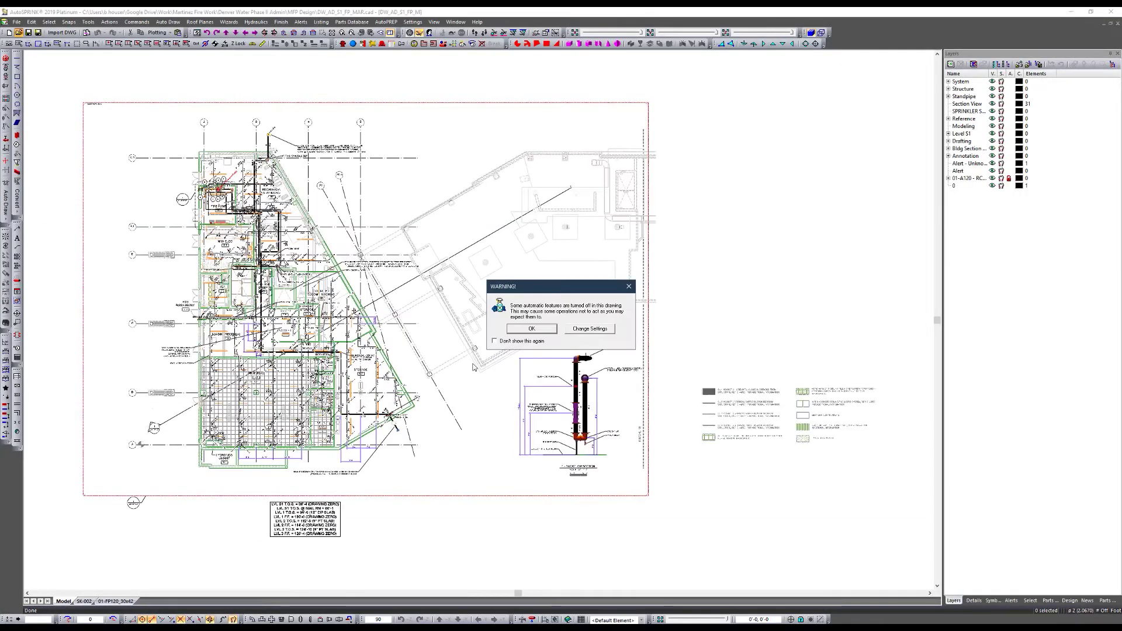
Step: Accept the automatic-features warning and purge the unused layers from the drawing
{"action": "left_click", "coordinate": [532, 329]}
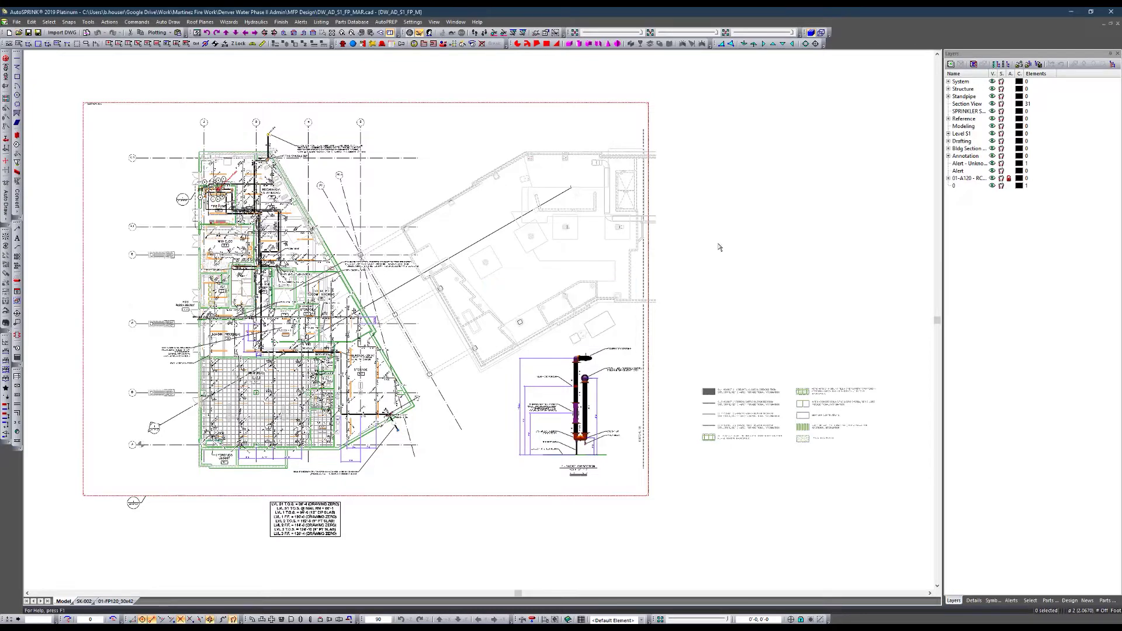
{"action": "left_click", "coordinate": [973, 64]}
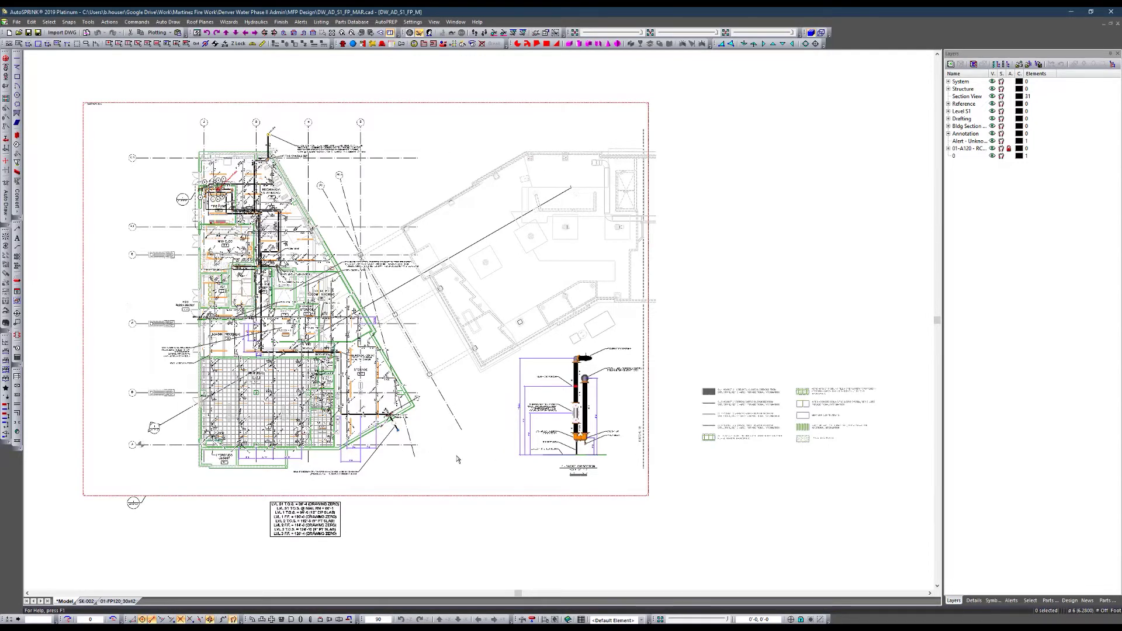
Step: Examine the Level S1 sprinkler plan around the Storage room and the 6" underground fire main entry
{"action": "scroll", "coordinate": [432, 459], "scroll_direction": "up", "scroll_amount": 5}
{"action": "scroll", "coordinate": [340, 349], "scroll_direction": "down", "scroll_amount": 2}
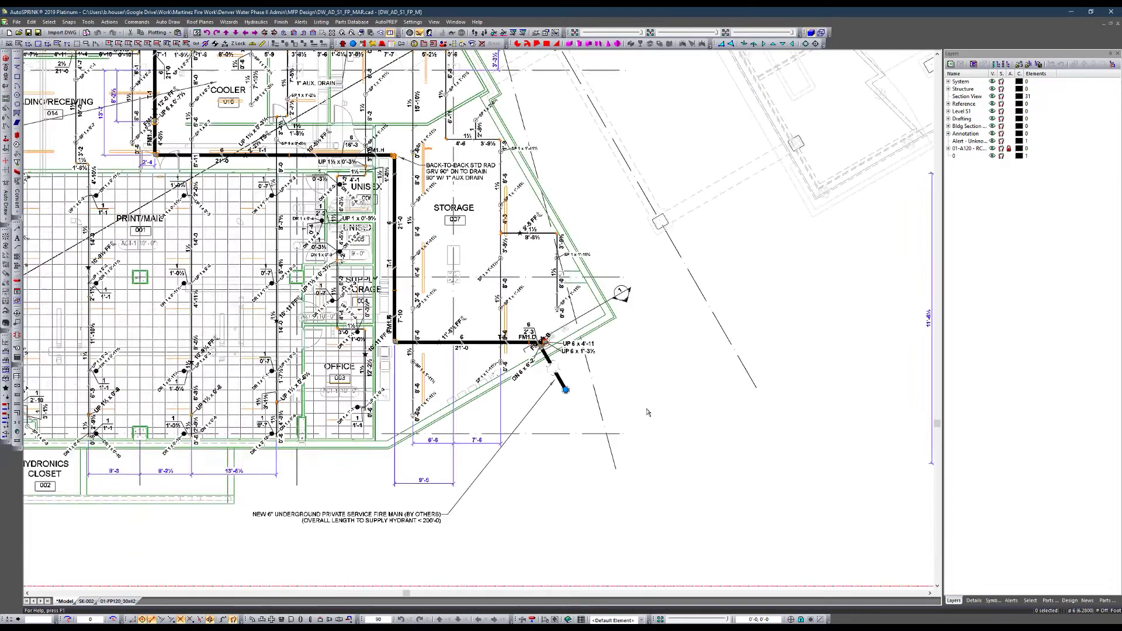
{"action": "scroll", "coordinate": [418, 519], "scroll_direction": "up", "scroll_amount": 2}
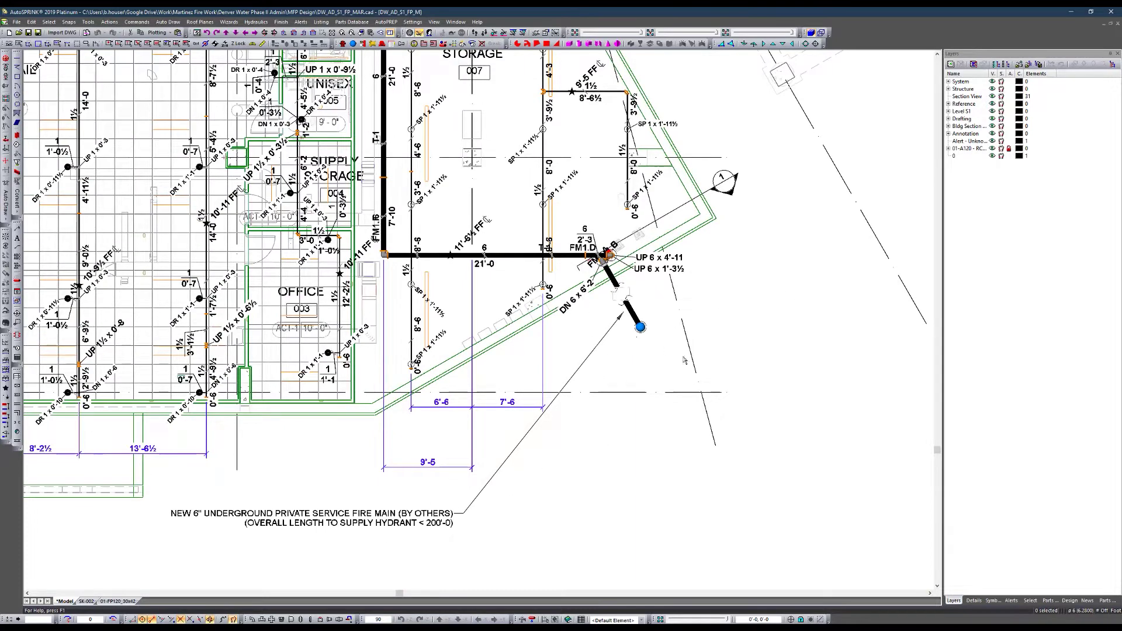
{"action": "scroll", "coordinate": [619, 316], "scroll_direction": "down", "scroll_amount": 4}
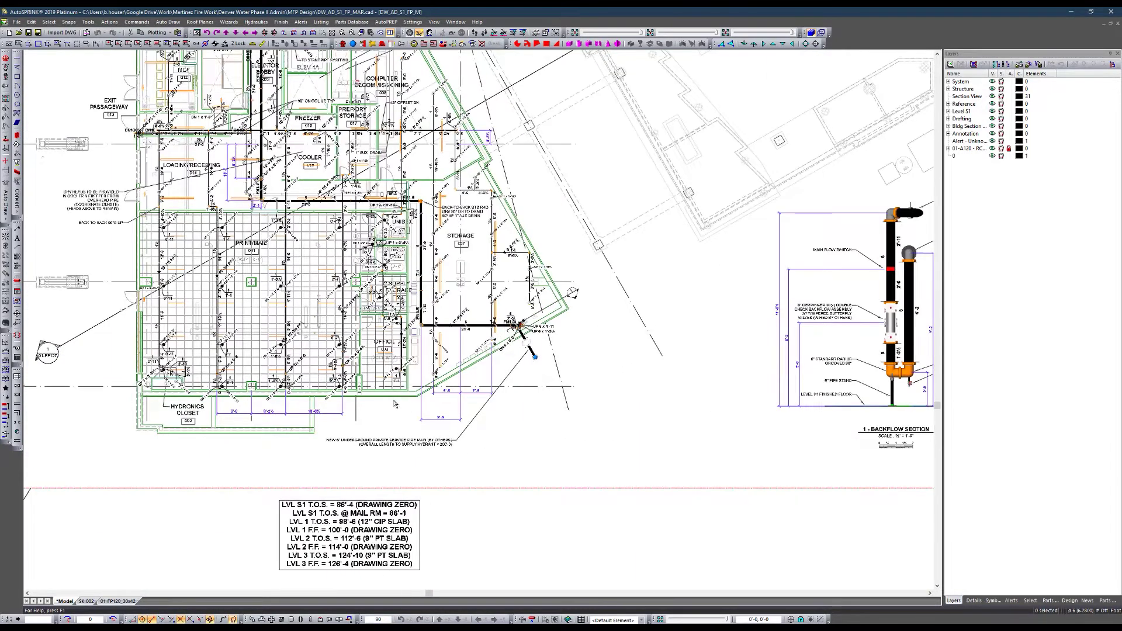
{"action": "scroll", "coordinate": [444, 412], "scroll_direction": "down", "scroll_amount": 1}
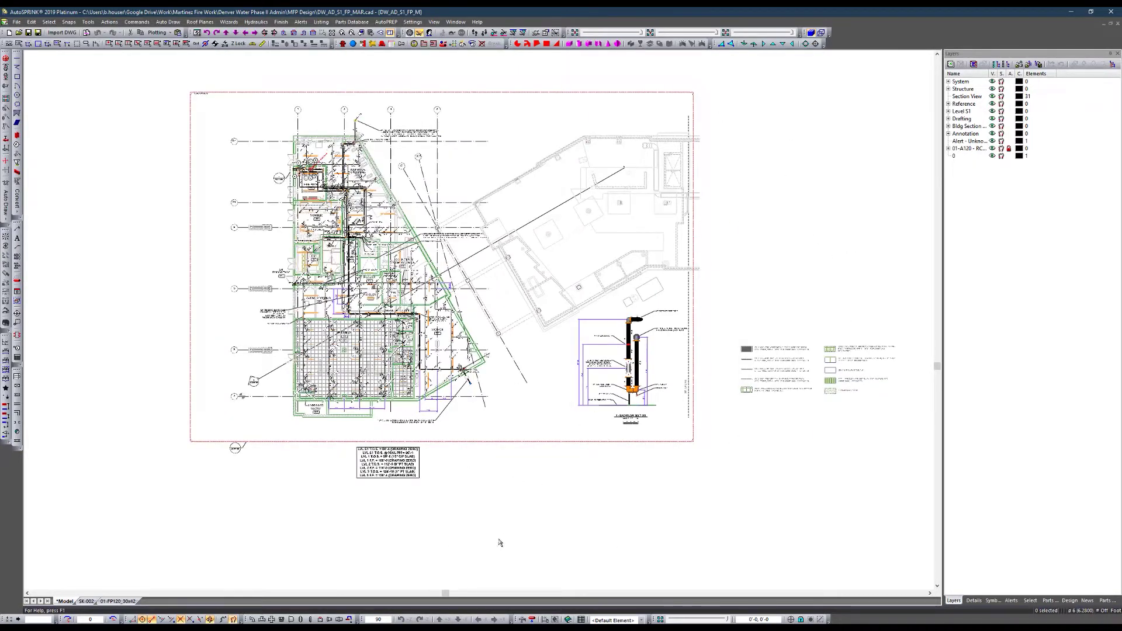
{"action": "scroll", "coordinate": [462, 380], "scroll_direction": "up", "scroll_amount": 1}
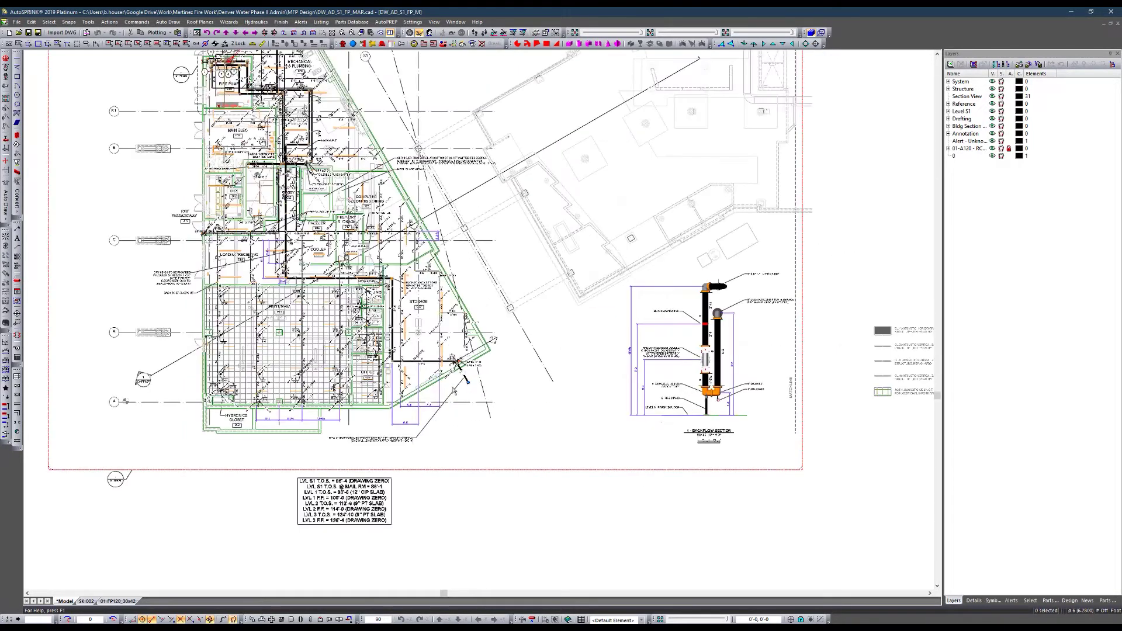
{"action": "scroll", "coordinate": [461, 380], "scroll_direction": "up", "scroll_amount": 1}
{"action": "scroll", "coordinate": [461, 378], "scroll_direction": "up", "scroll_amount": 1}
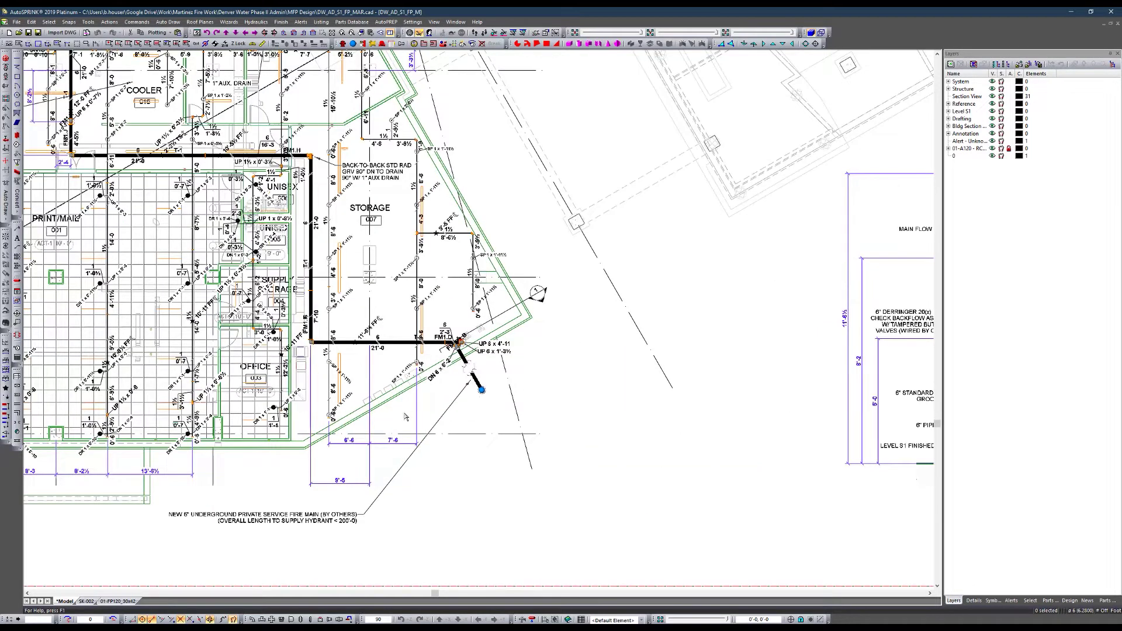
{"action": "scroll", "coordinate": [398, 404], "scroll_direction": "up", "scroll_amount": 1}
{"action": "scroll", "coordinate": [554, 351], "scroll_direction": "down", "scroll_amount": 1}
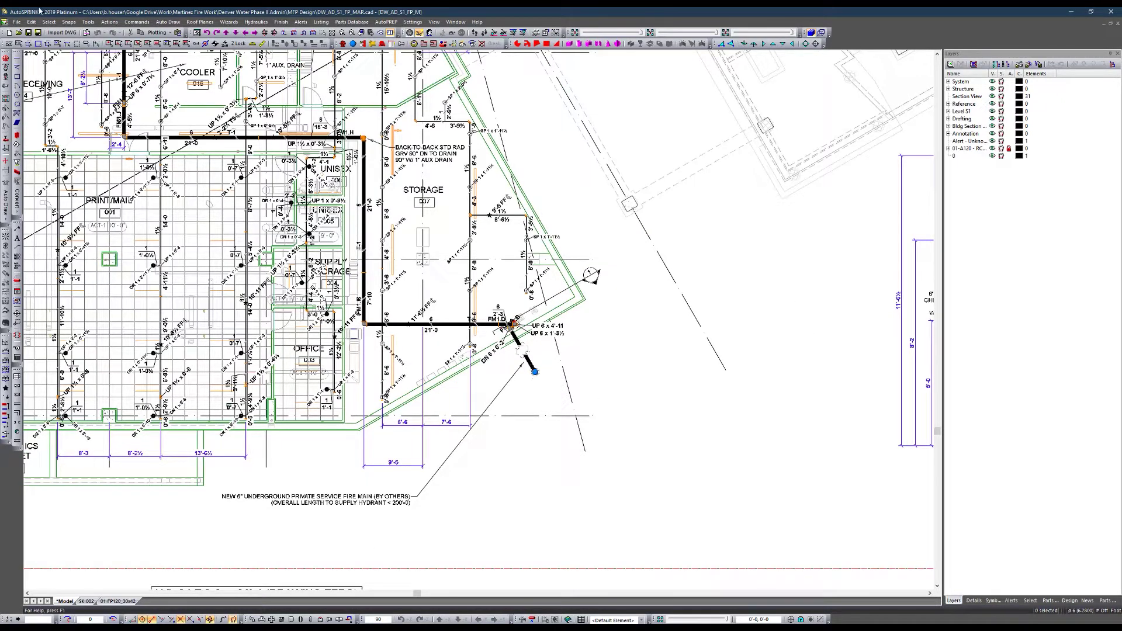
Step: Turn on the elevation change override in the hydraulic properties of the 6" underground fire main pipe
{"action": "left_click", "coordinate": [529, 361]}
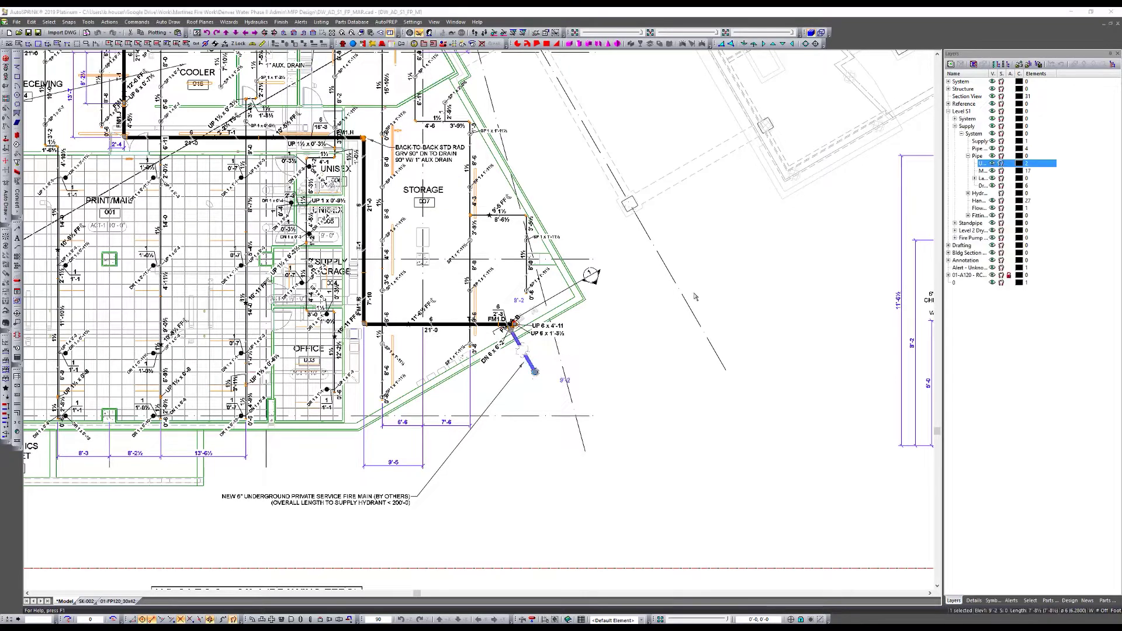
{"action": "key", "text": "alt+Return"}
{"action": "left_click", "coordinate": [659, 78]}
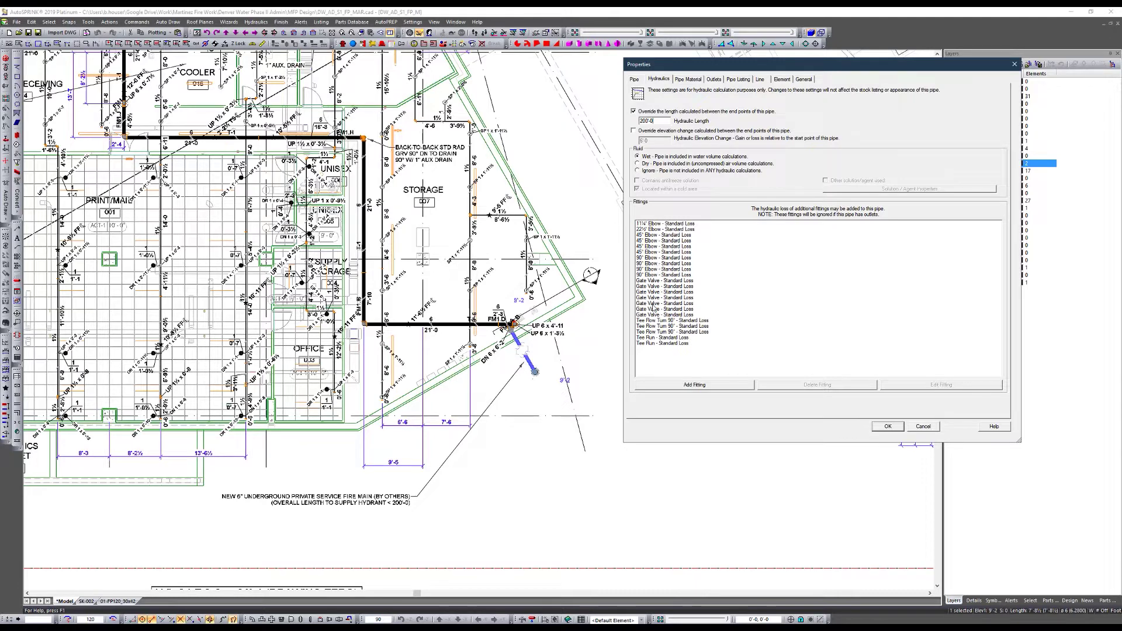
{"action": "left_click", "coordinate": [635, 130]}
{"action": "left_click", "coordinate": [887, 426]}
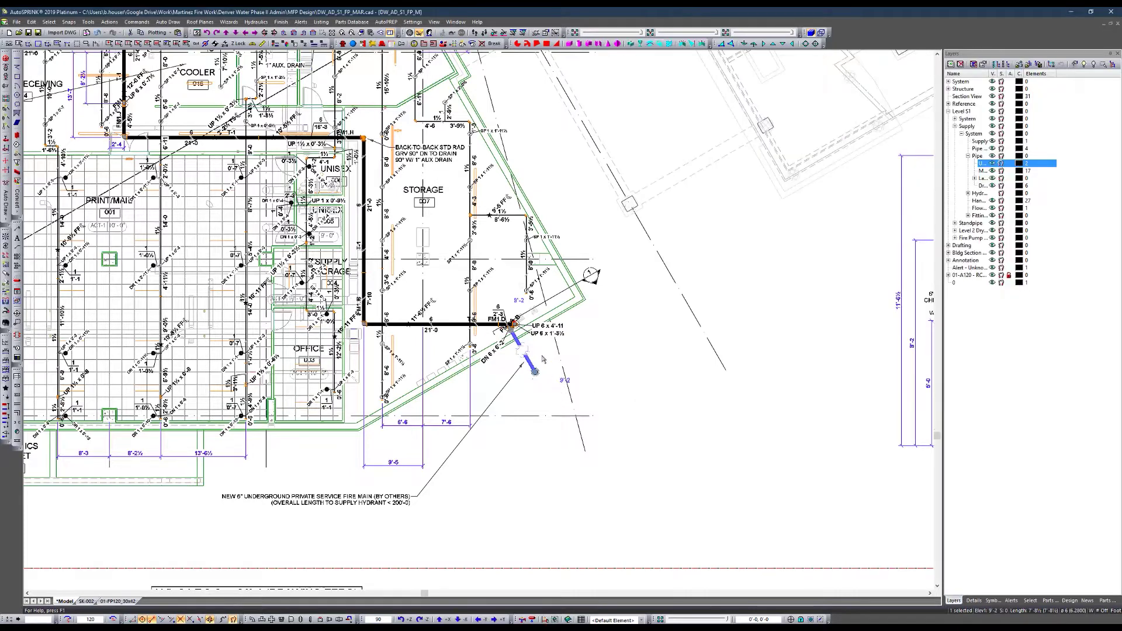
Step: Inspect the underground supply pipe in an isometric view and set its hydraulic elevation change to 6'-0
{"action": "scroll", "coordinate": [543, 359], "scroll_direction": "up", "scroll_amount": 5}
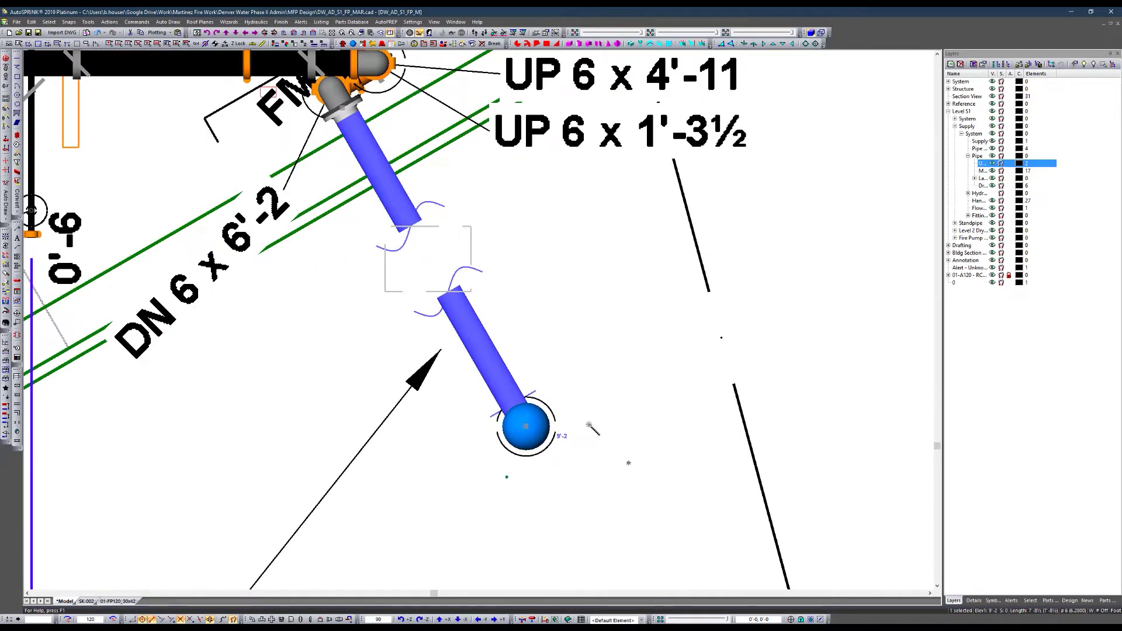
{"action": "key", "text": "ctrl+i"}
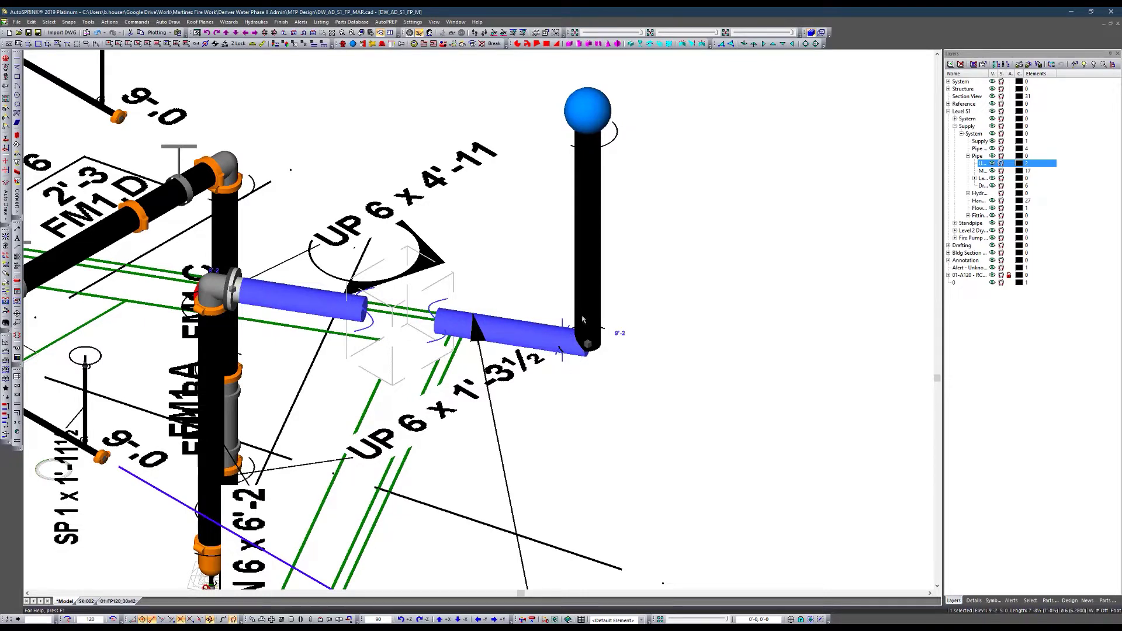
{"action": "double_click", "coordinate": [536, 334]}
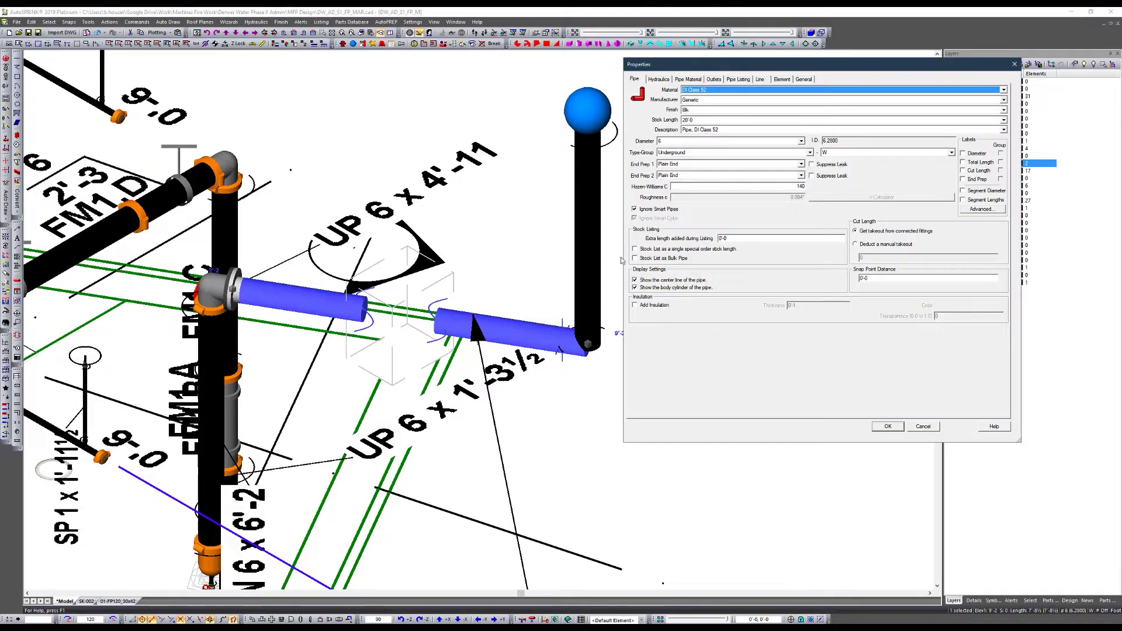
{"action": "left_click", "coordinate": [659, 79]}
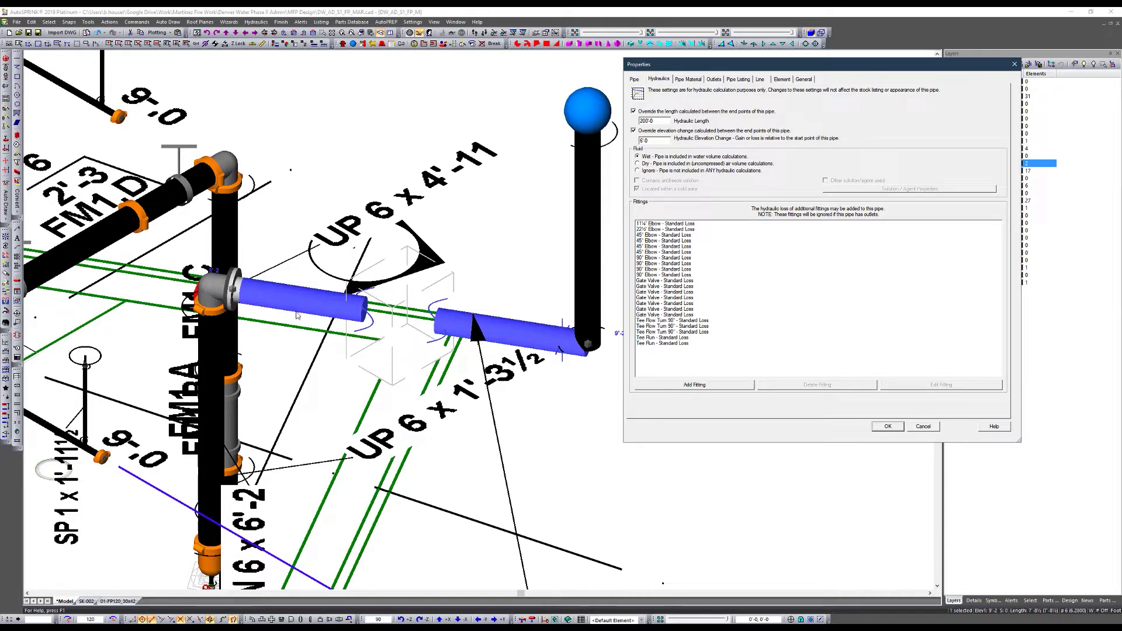
{"action": "double_click", "coordinate": [642, 141]}
{"action": "type", "text": "6"}
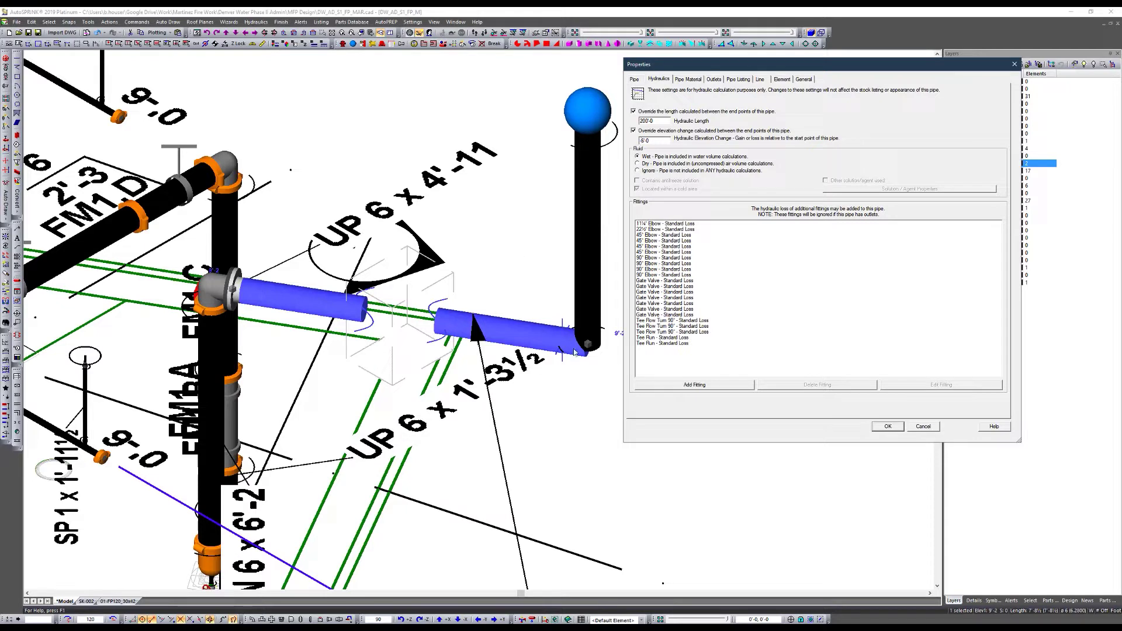
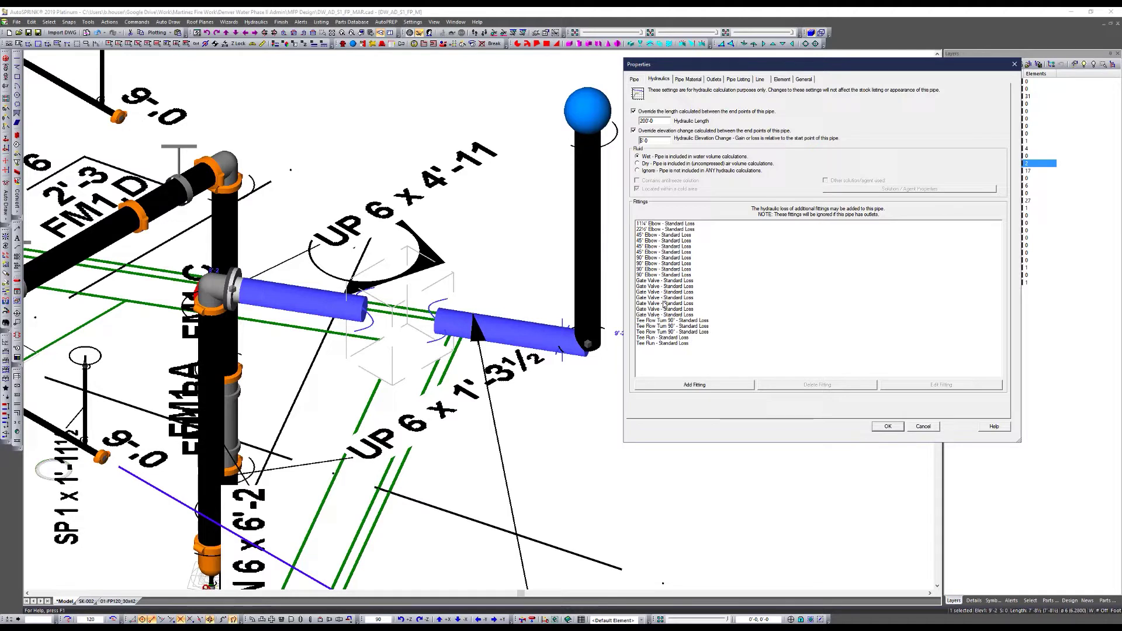
{"action": "left_click", "coordinate": [887, 426]}
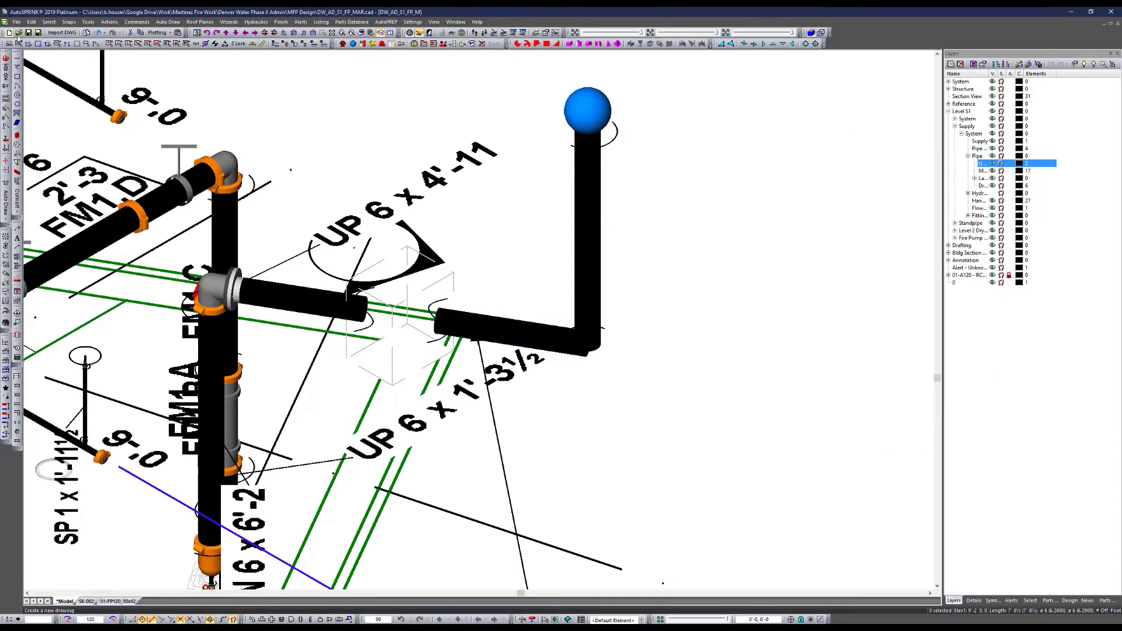
Step: Open the DW_AD_0C_FP_MAR.cad drawing with all its user parts verified and accept the automatic-features warning
{"action": "key", "text": "ctrl+o"}
{"action": "left_click", "coordinate": [590, 296]}
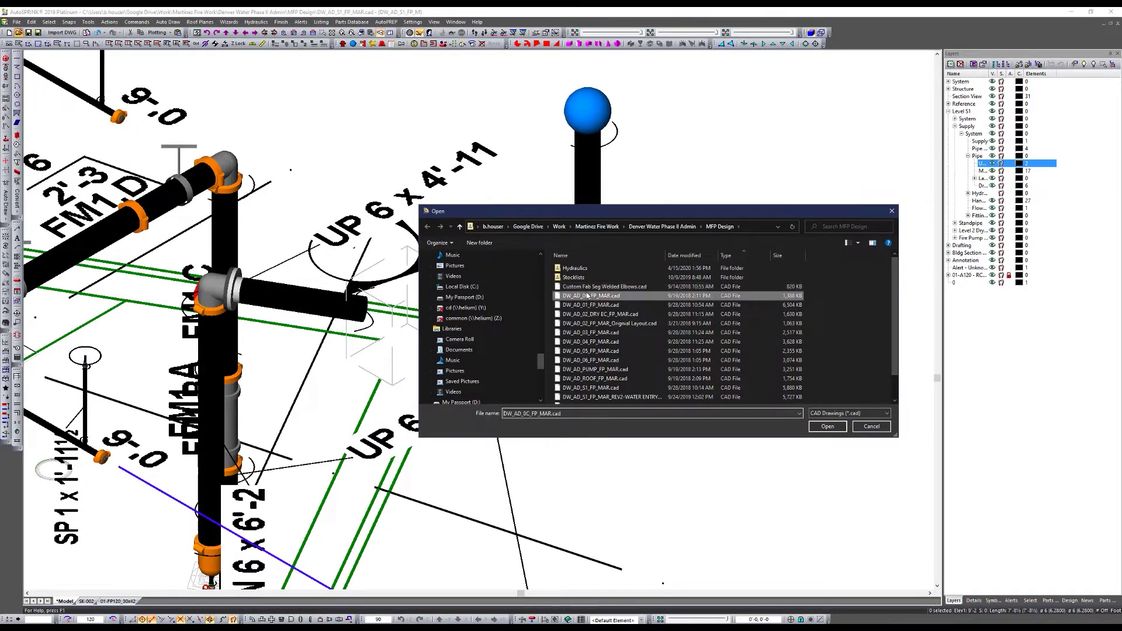
{"action": "left_click", "coordinate": [818, 431]}
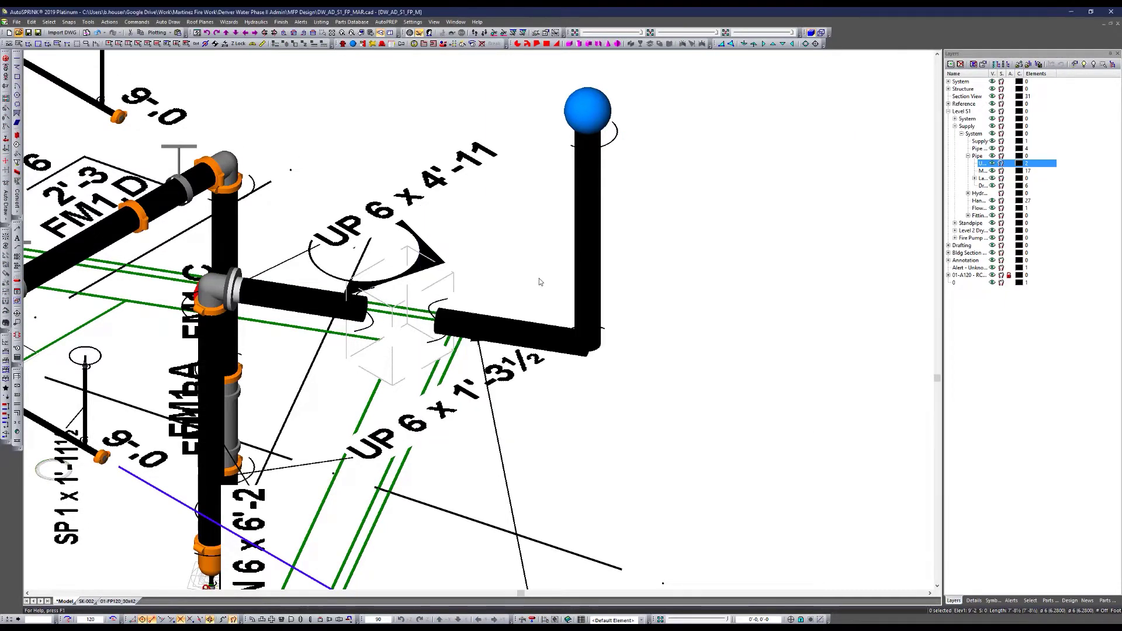
{"action": "left_click", "coordinate": [460, 359]}
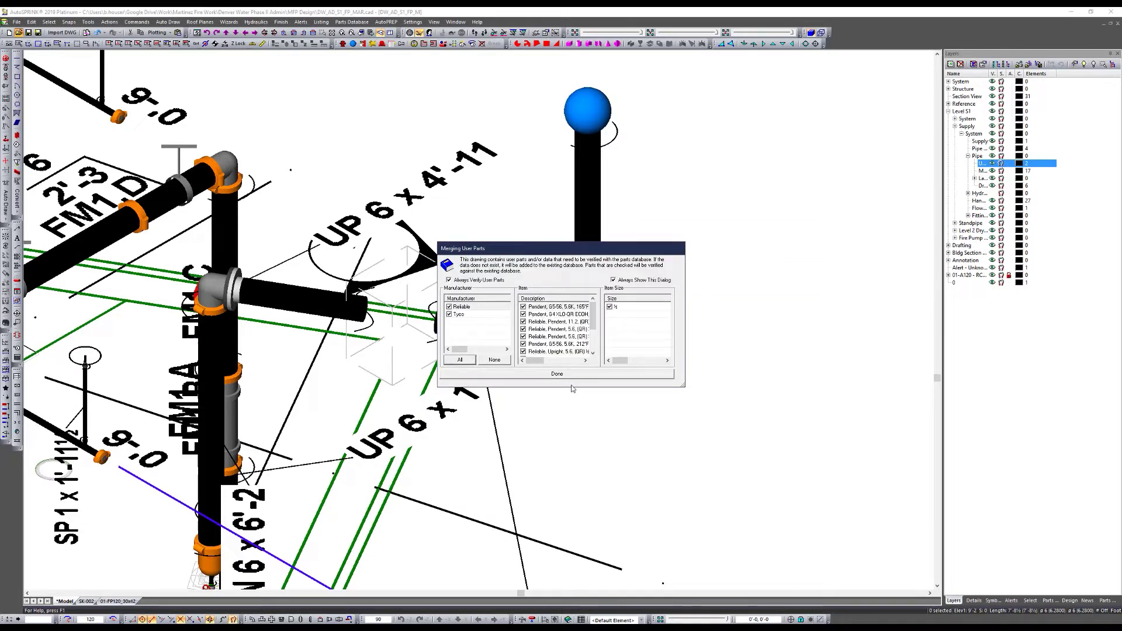
{"action": "left_click", "coordinate": [558, 374]}
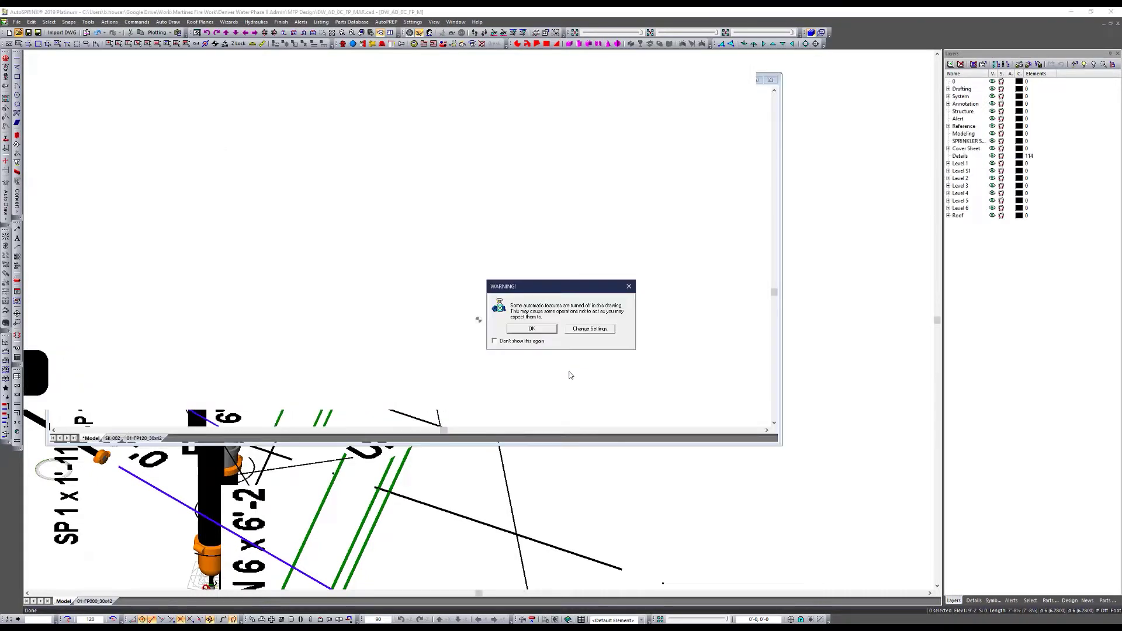
{"action": "left_click", "coordinate": [535, 326]}
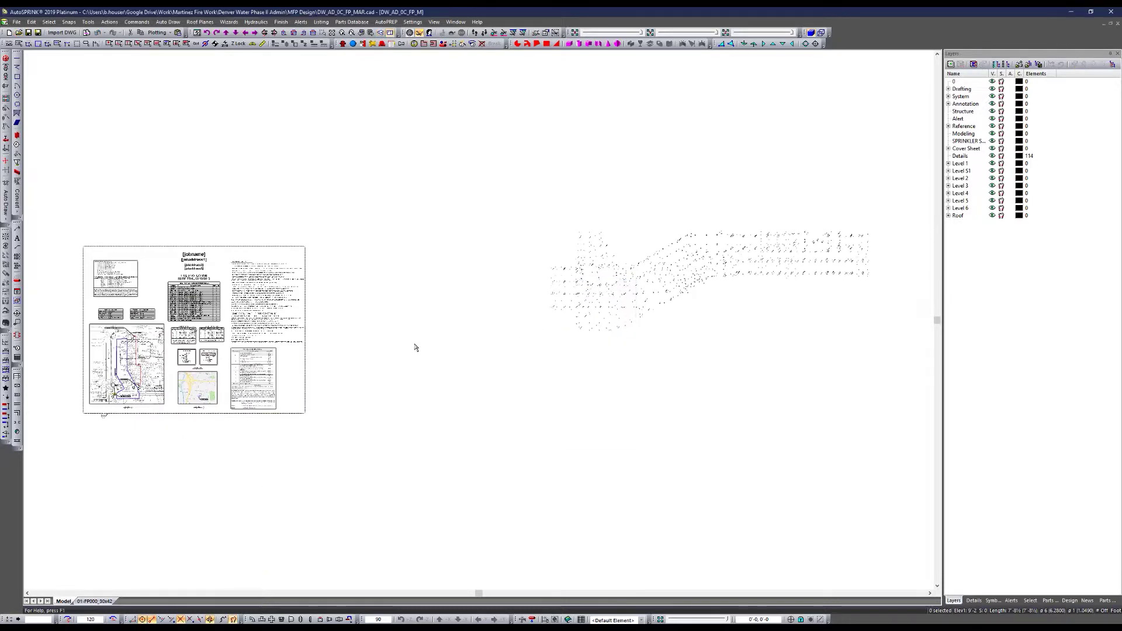
Step: Examine the site plan's underground fire main route from the fire water entry back to the water supply test location
{"action": "scroll", "coordinate": [108, 395], "scroll_direction": "up", "scroll_amount": 5}
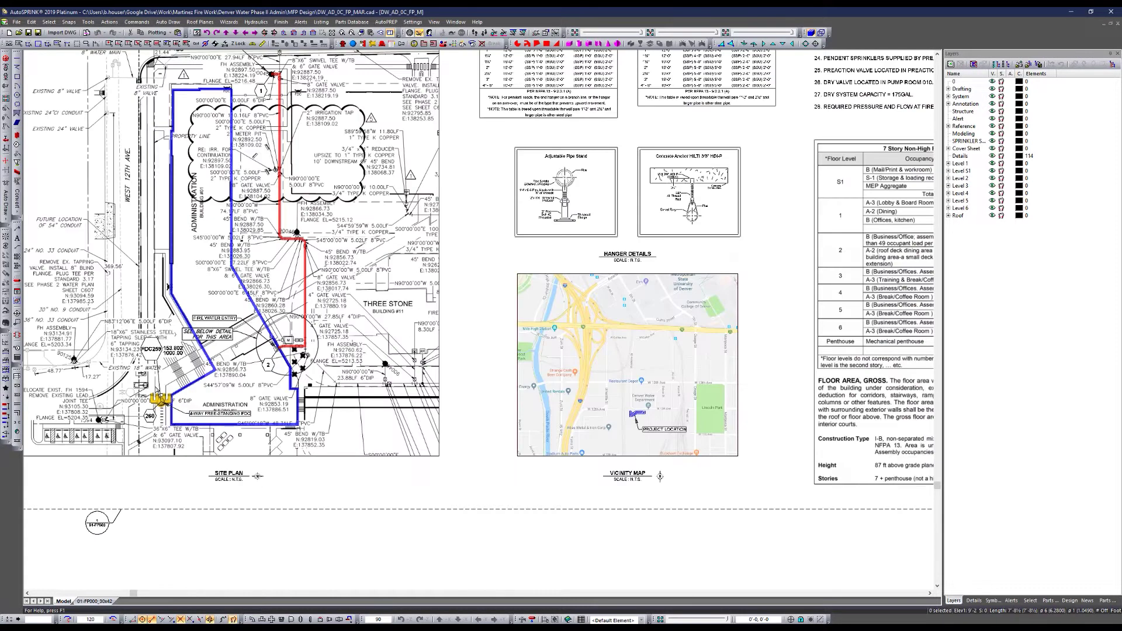
{"action": "scroll", "coordinate": [158, 390], "scroll_direction": "up", "scroll_amount": 1}
{"action": "scroll", "coordinate": [280, 274], "scroll_direction": "up", "scroll_amount": 3}
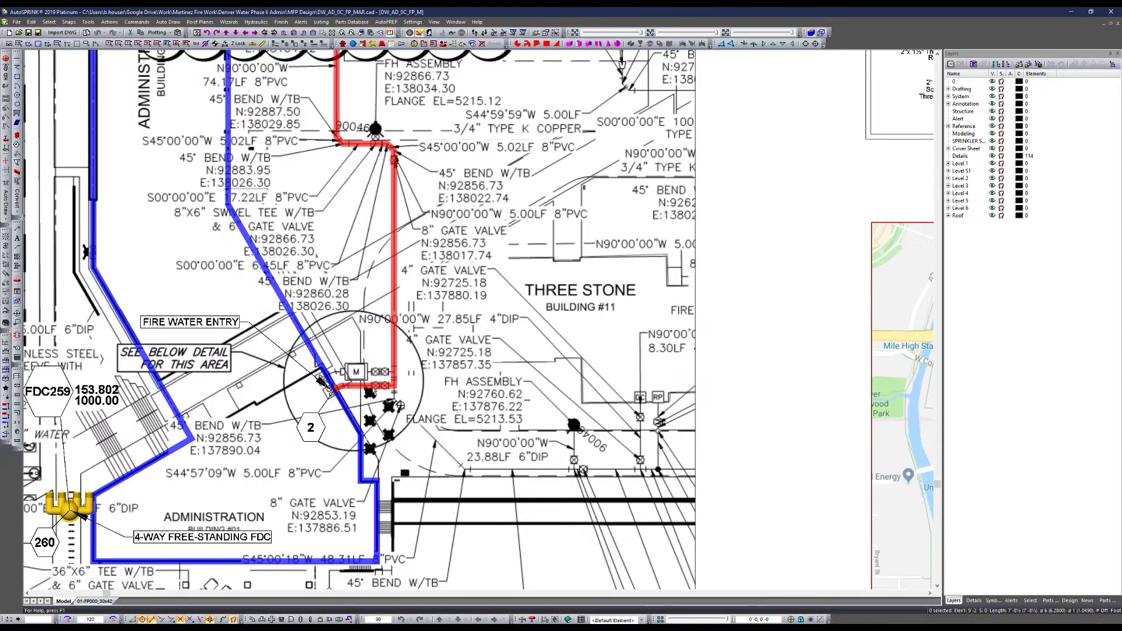
{"action": "scroll", "coordinate": [433, 453], "scroll_direction": "down", "scroll_amount": 2}
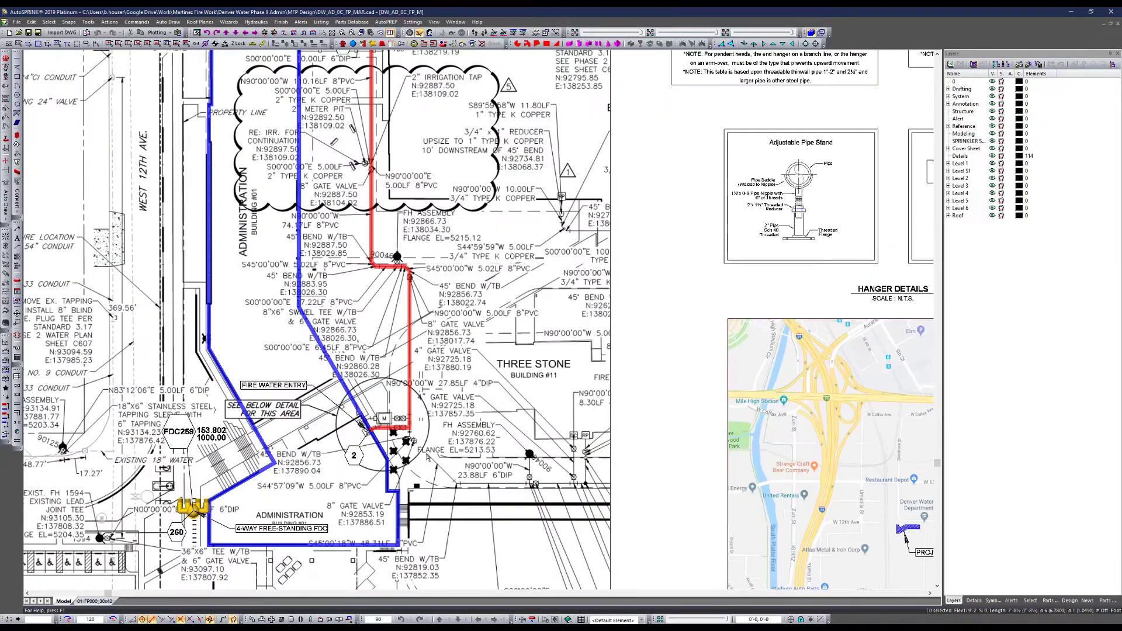
{"action": "scroll", "coordinate": [388, 264], "scroll_direction": "down", "scroll_amount": 2}
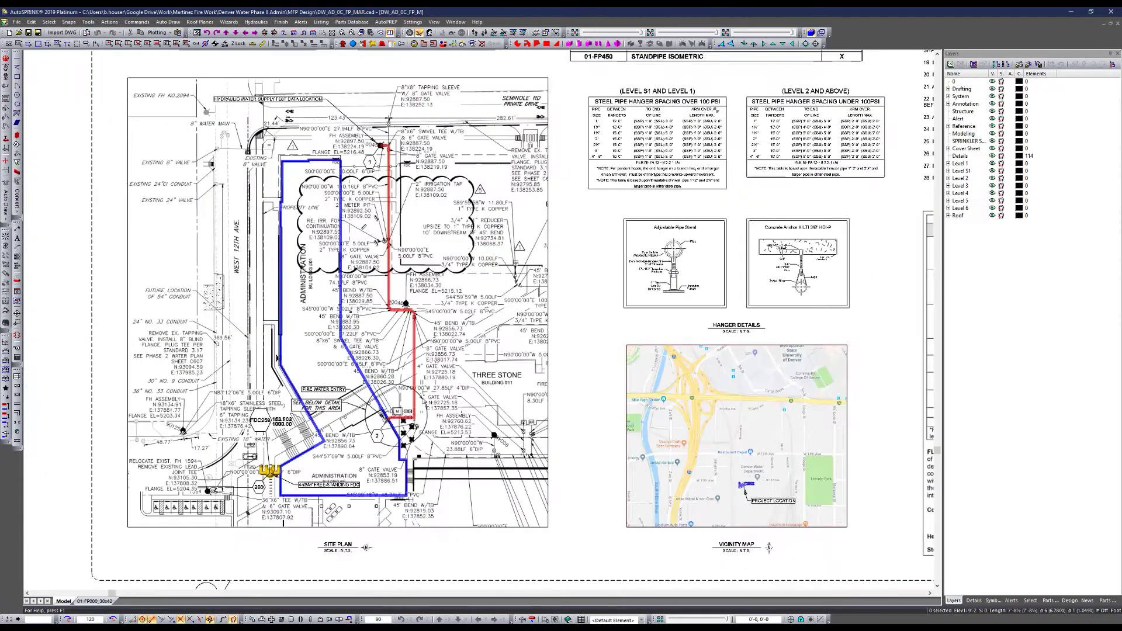
{"action": "scroll", "coordinate": [377, 427], "scroll_direction": "up", "scroll_amount": 3}
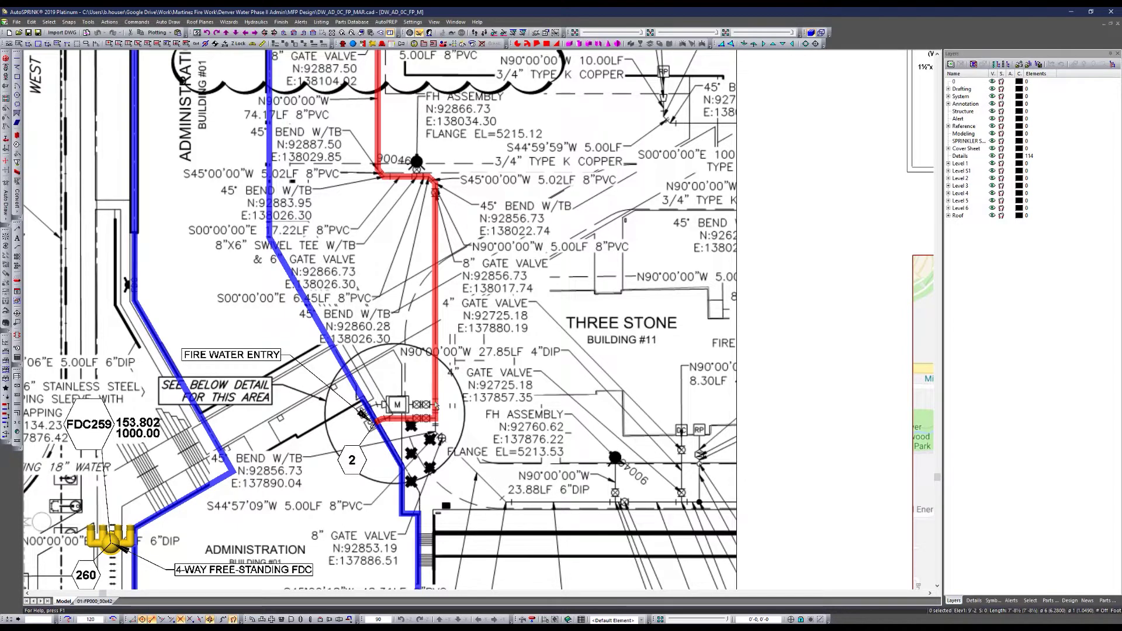
{"action": "middle_click_drag", "start_coordinate": [389, 214], "coordinate": [441, 379]}
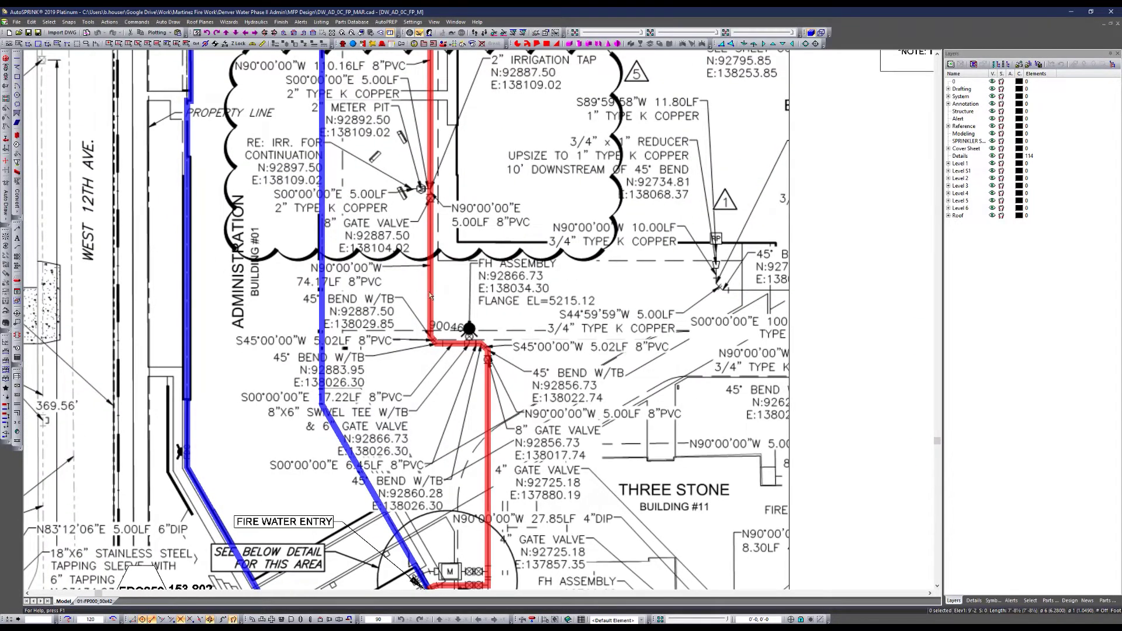
{"action": "middle_click_drag", "start_coordinate": [430, 295], "coordinate": [442, 421]}
{"action": "mouse_move", "coordinate": [466, 283]}
{"action": "middle_mouse_down"}
{"action": "mouse_move", "coordinate": [442, 326]}
{"action": "mouse_move", "coordinate": [463, 392]}
{"action": "middle_mouse_up"}
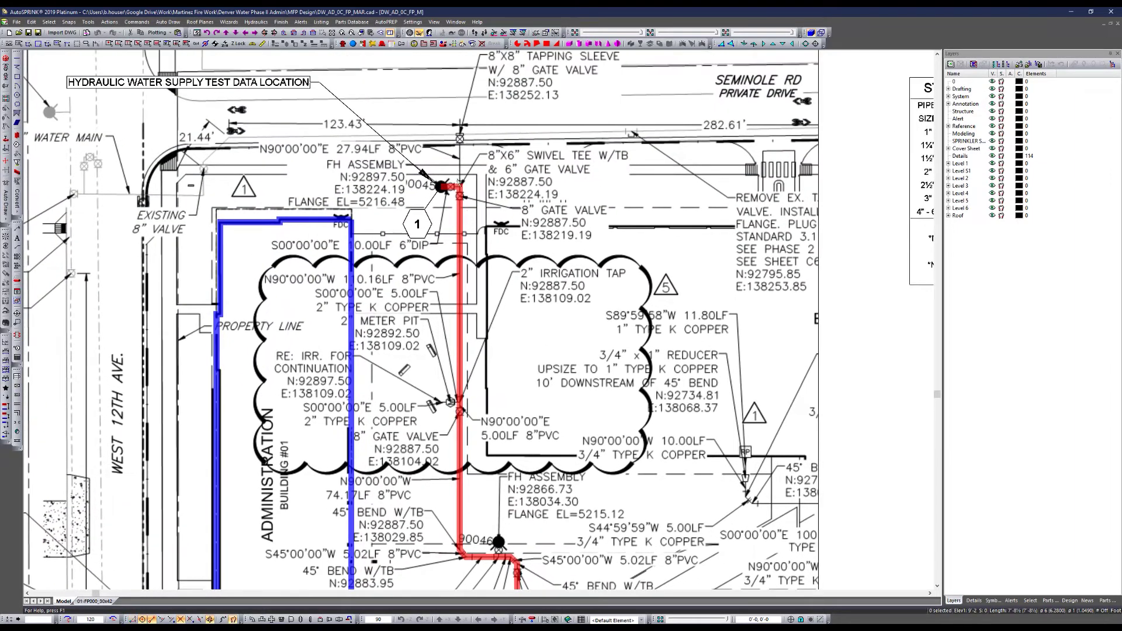
{"action": "scroll", "coordinate": [383, 137], "scroll_direction": "down", "scroll_amount": 3}
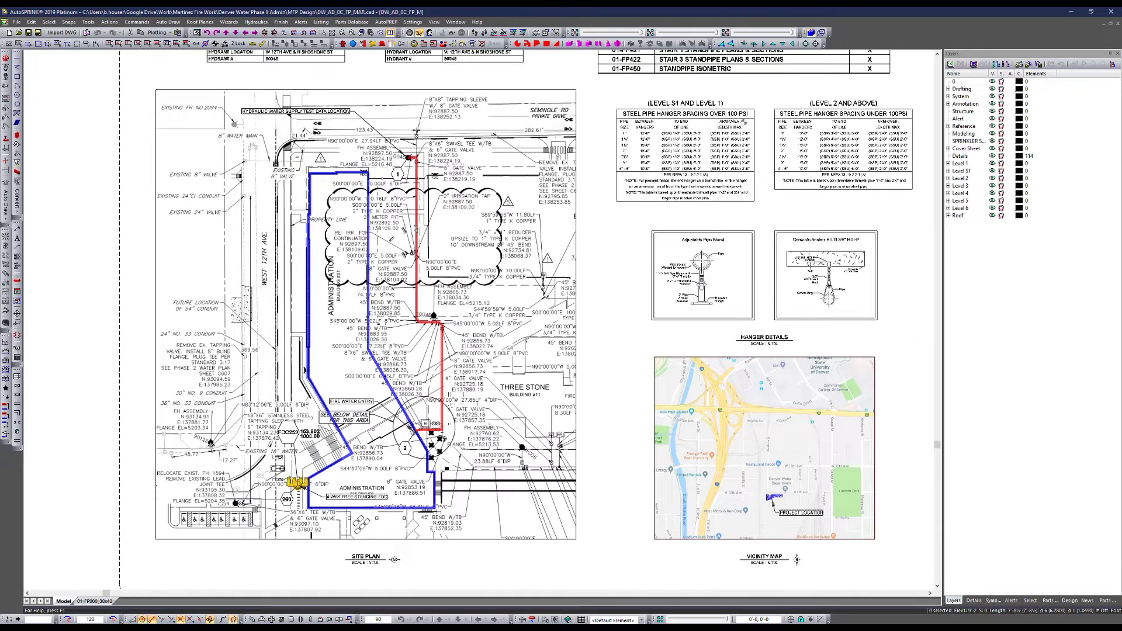
Step: Return to the DW_AD_S1_FP_MAR drawing and show the hydraulic properties of the underground supply pipe
{"action": "left_click", "coordinate": [455, 22]}
{"action": "left_click", "coordinate": [487, 104]}
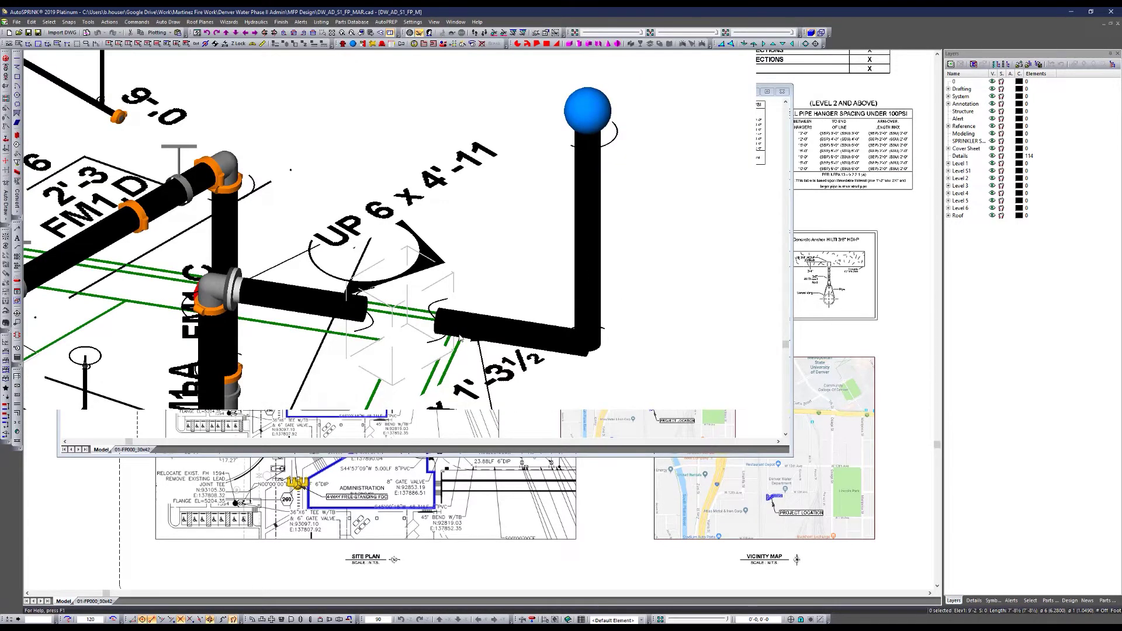
{"action": "double_click", "coordinate": [520, 331]}
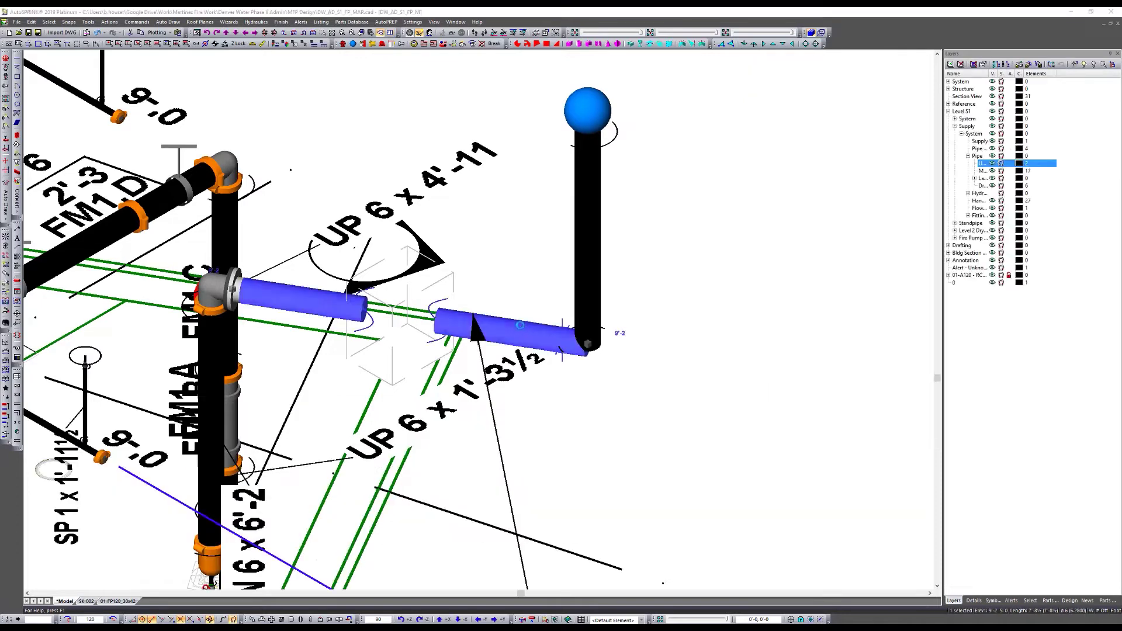
{"action": "left_click", "coordinate": [660, 79]}
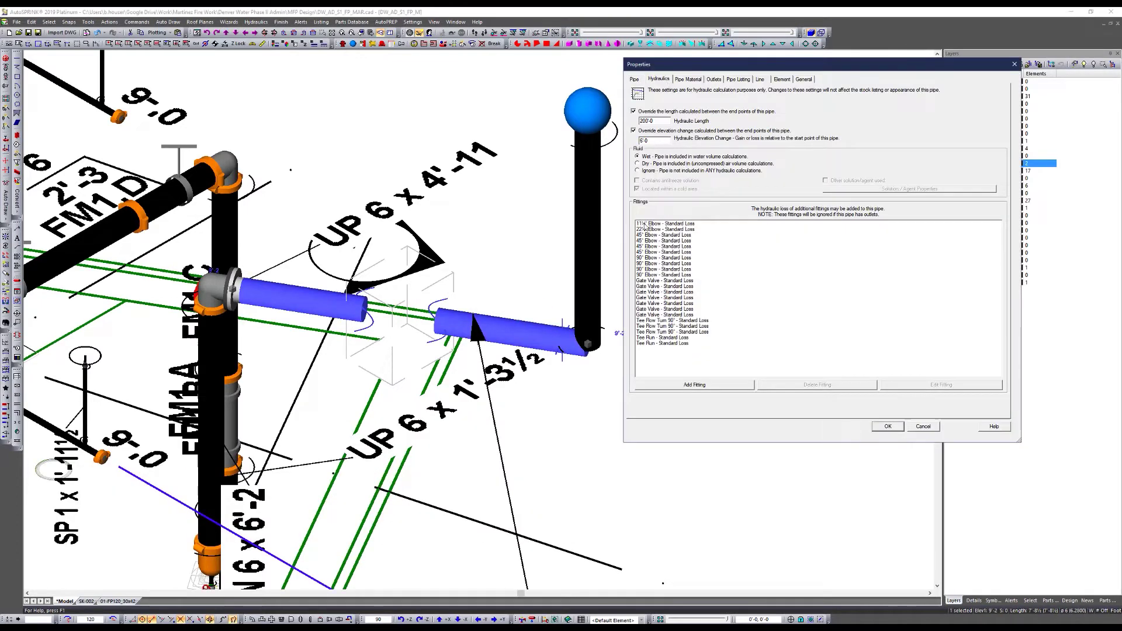
Step: Add valve, tee and elbow fittings to the underground supply pipe as gate valves, turn-loss tees and 90° elbows
{"action": "left_click", "coordinate": [691, 387]}
{"action": "left_click", "coordinate": [843, 270]}
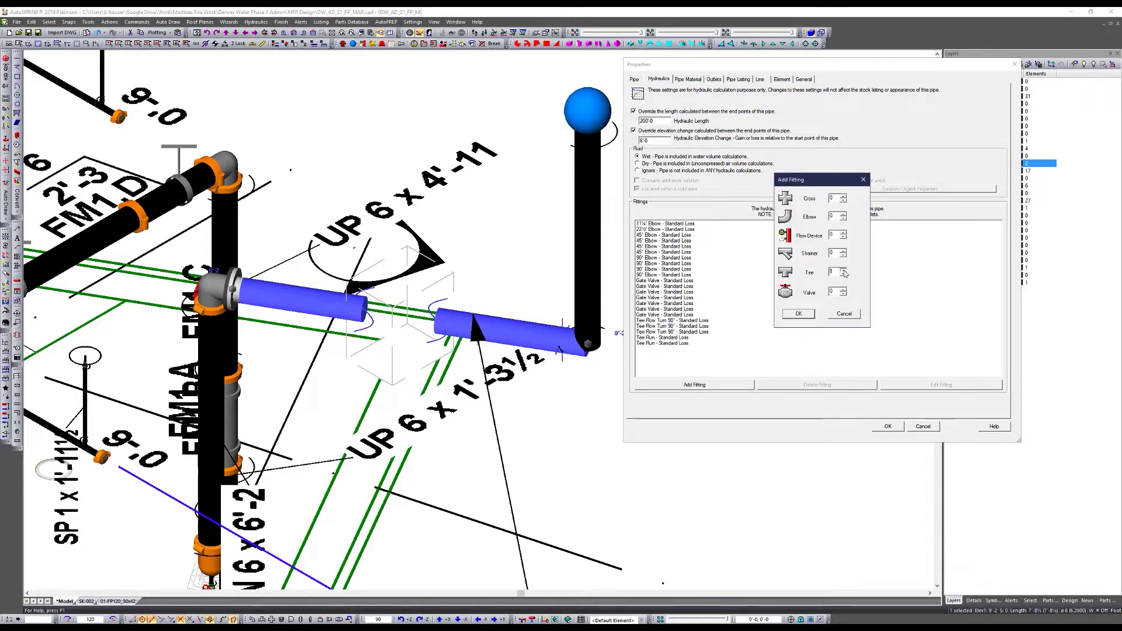
{"action": "left_click", "coordinate": [843, 214]}
{"action": "left_click", "coordinate": [843, 215]}
{"action": "left_click", "coordinate": [843, 291]}
{"action": "left_click", "coordinate": [799, 314]}
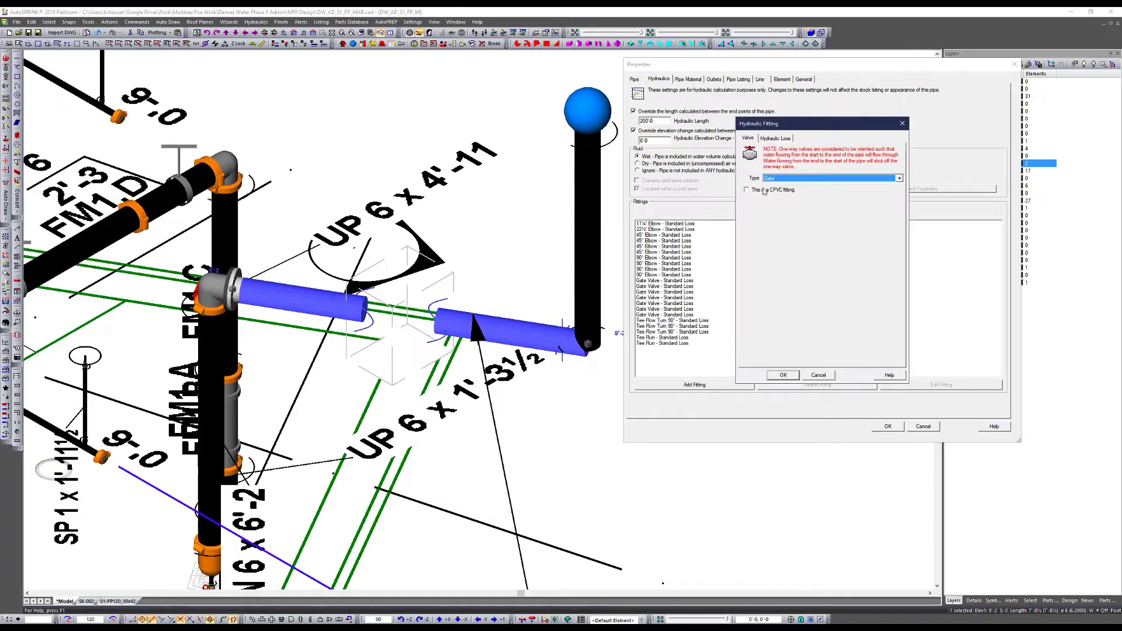
{"action": "left_click", "coordinate": [782, 375]}
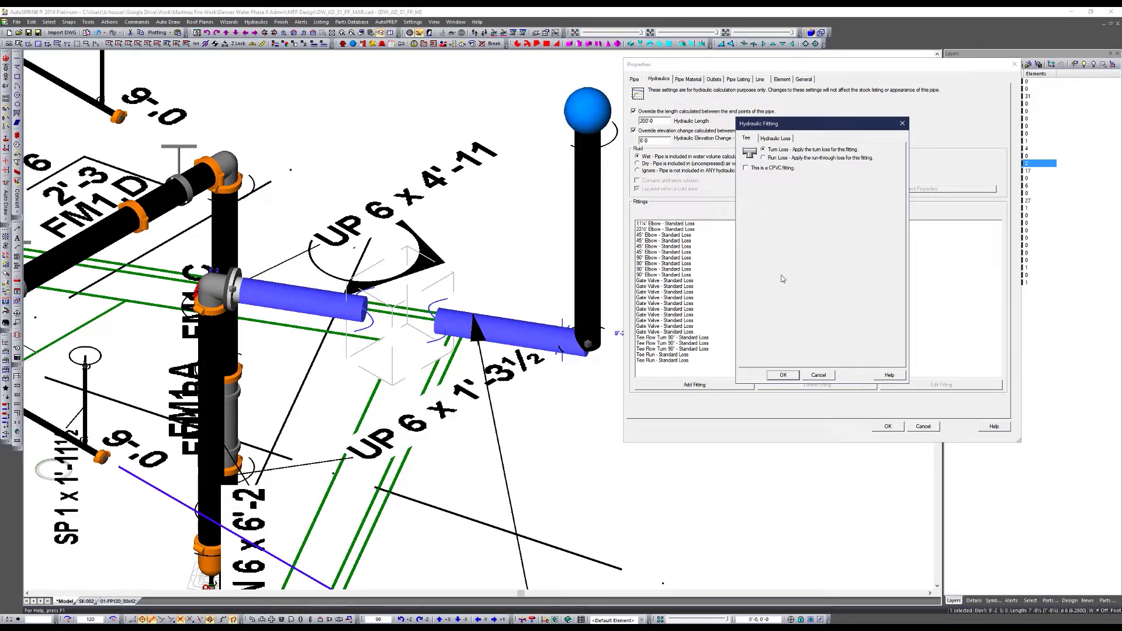
{"action": "left_click", "coordinate": [783, 374]}
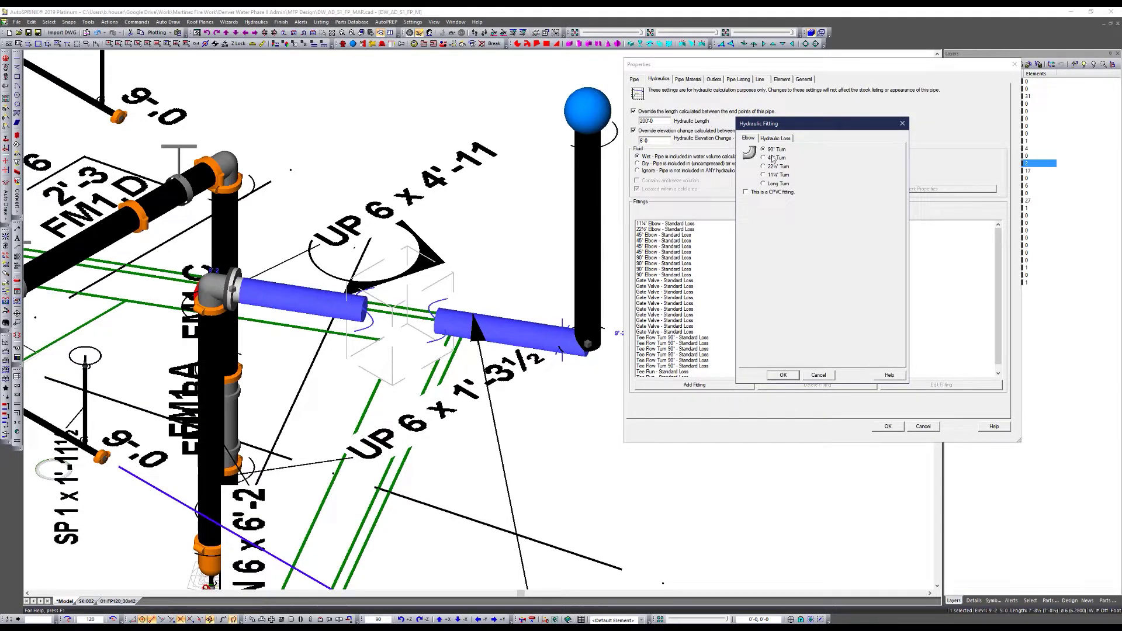
{"action": "left_click", "coordinate": [763, 149]}
{"action": "left_click", "coordinate": [783, 374]}
Step: Review the hydraulic loss methods of a Tee Flow Turn 90° fitting, trying Equivalent Length
{"action": "scroll", "coordinate": [725, 289], "scroll_direction": "down", "scroll_amount": 2}
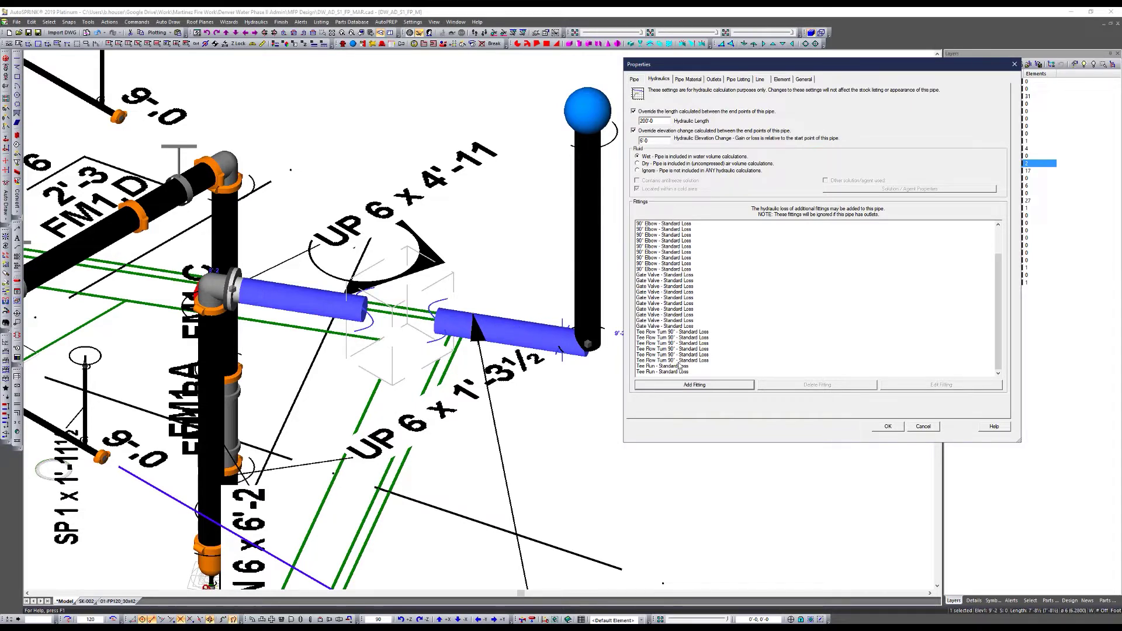
{"action": "double_click", "coordinate": [685, 339]}
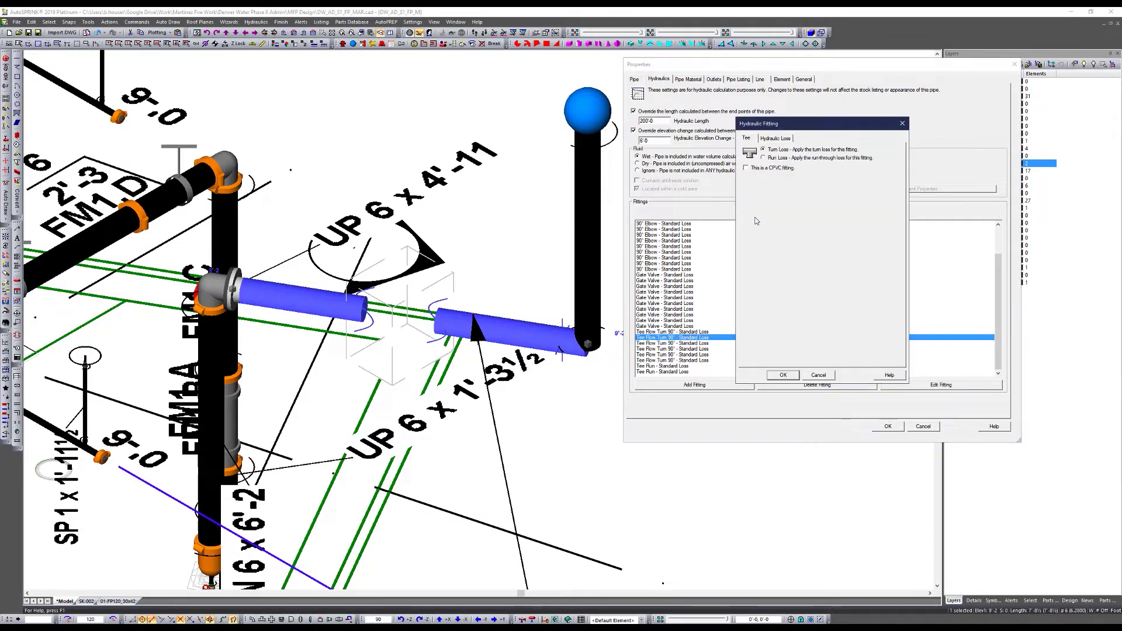
{"action": "left_click", "coordinate": [776, 139]}
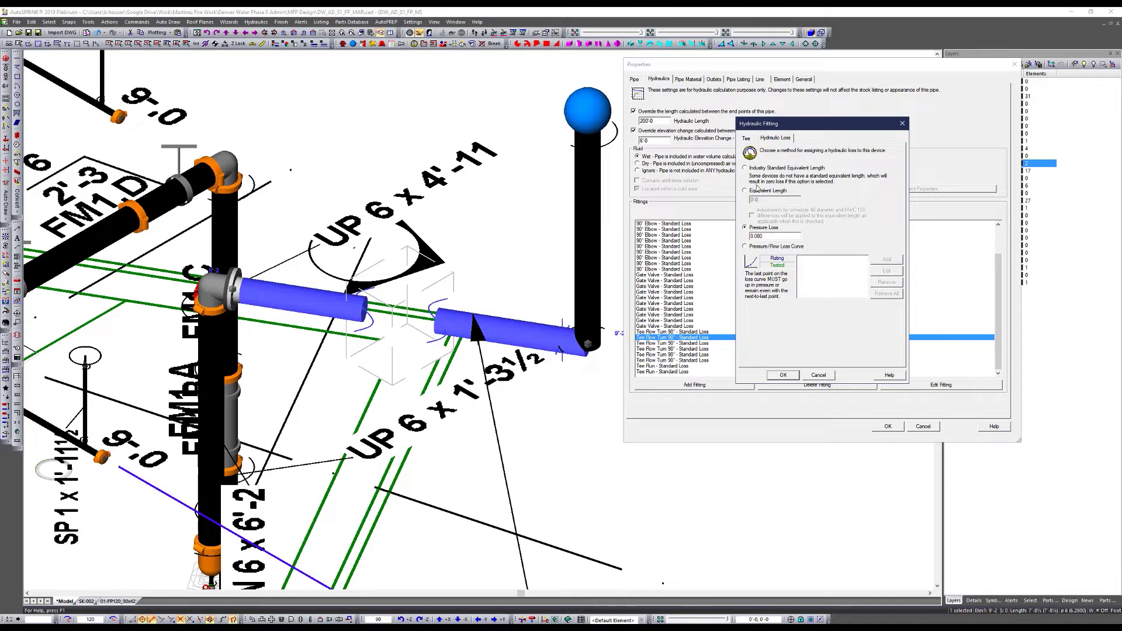
{"action": "left_click", "coordinate": [755, 191]}
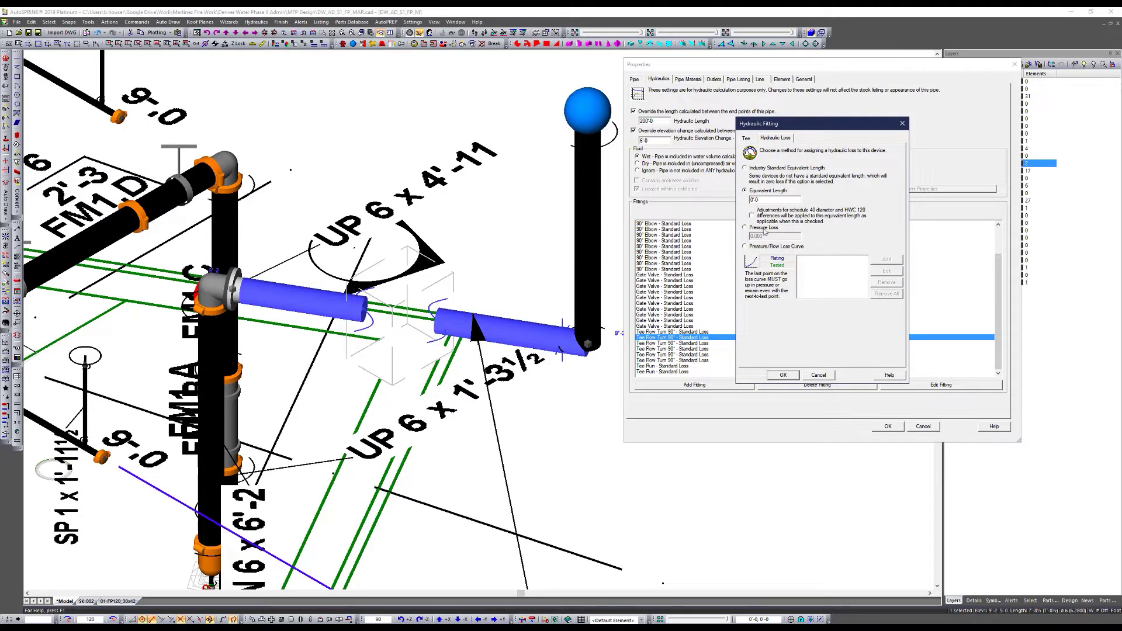
{"action": "left_click", "coordinate": [819, 375]}
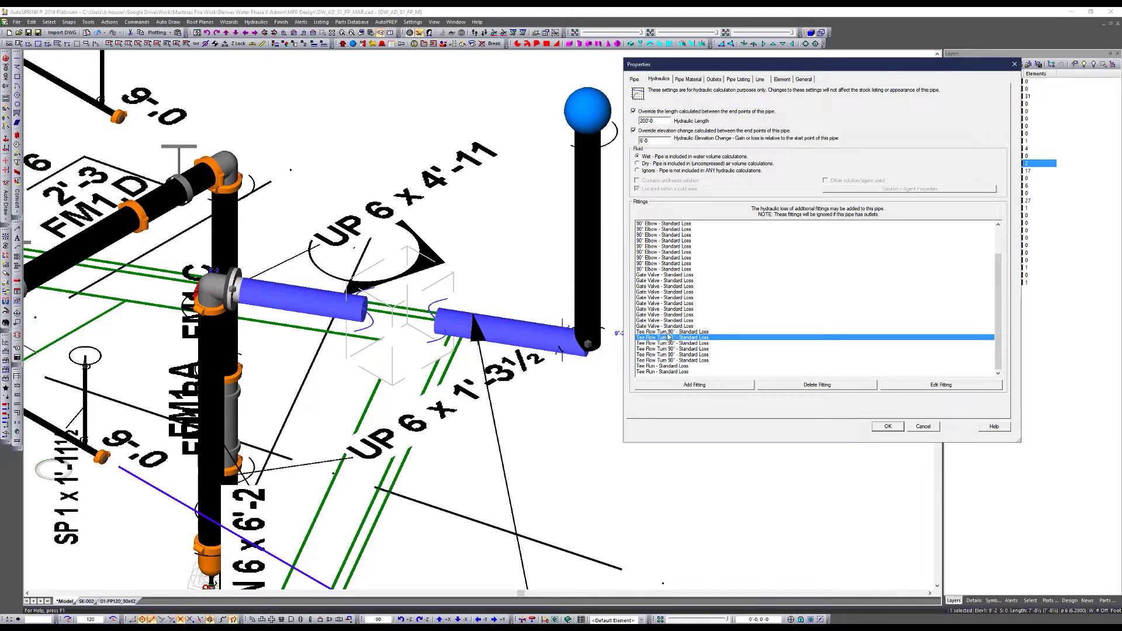
Step: Remove all Tee Flow Turn 90° and Tee Run fittings from the pipe's hydraulic fittings, one at a time
{"action": "scroll", "coordinate": [670, 338], "scroll_direction": "up", "scroll_amount": 2}
{"action": "scroll", "coordinate": [672, 338], "scroll_direction": "down", "scroll_amount": 2}
{"action": "left_click", "coordinate": [672, 332]}
{"action": "left_click", "coordinate": [824, 384]}
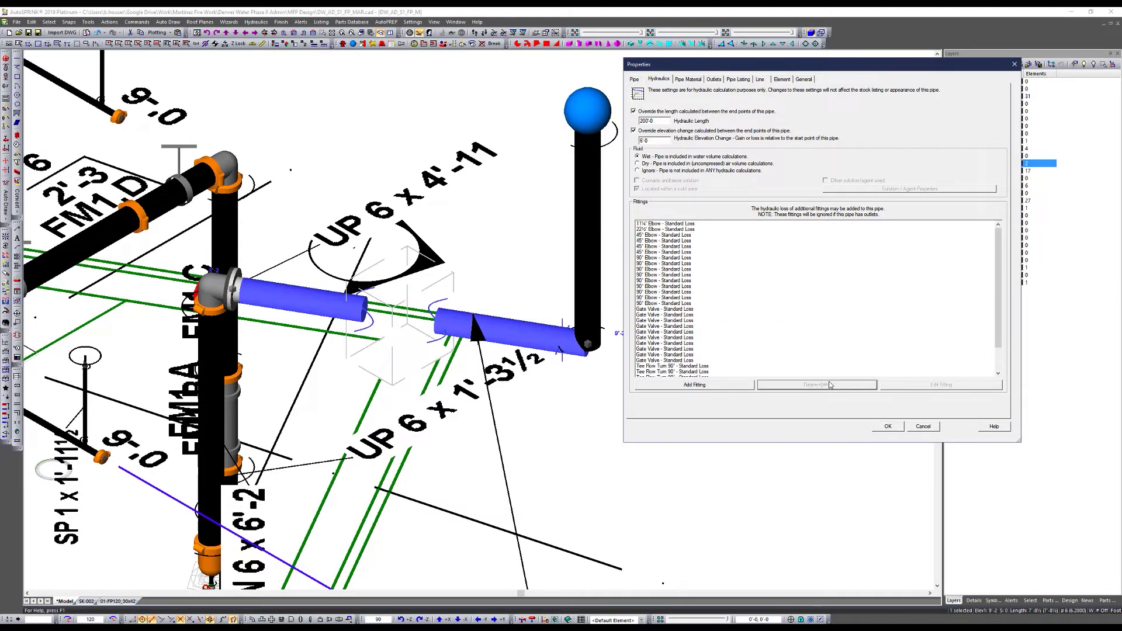
{"action": "left_click", "coordinate": [694, 365]}
{"action": "left_click", "coordinate": [809, 385]}
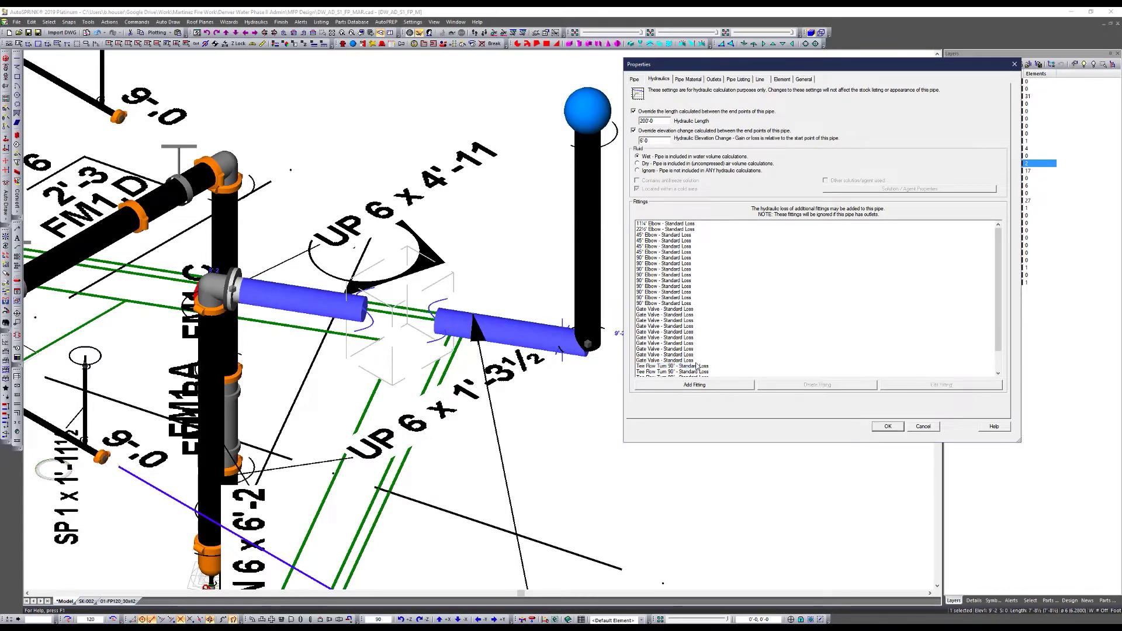
{"action": "left_click", "coordinate": [809, 365]}
{"action": "left_click", "coordinate": [809, 385]}
{"action": "left_click", "coordinate": [695, 366]}
{"action": "left_click", "coordinate": [809, 385]}
{"action": "left_click", "coordinate": [694, 367]}
{"action": "left_click", "coordinate": [822, 386]}
{"action": "left_click", "coordinate": [704, 368]}
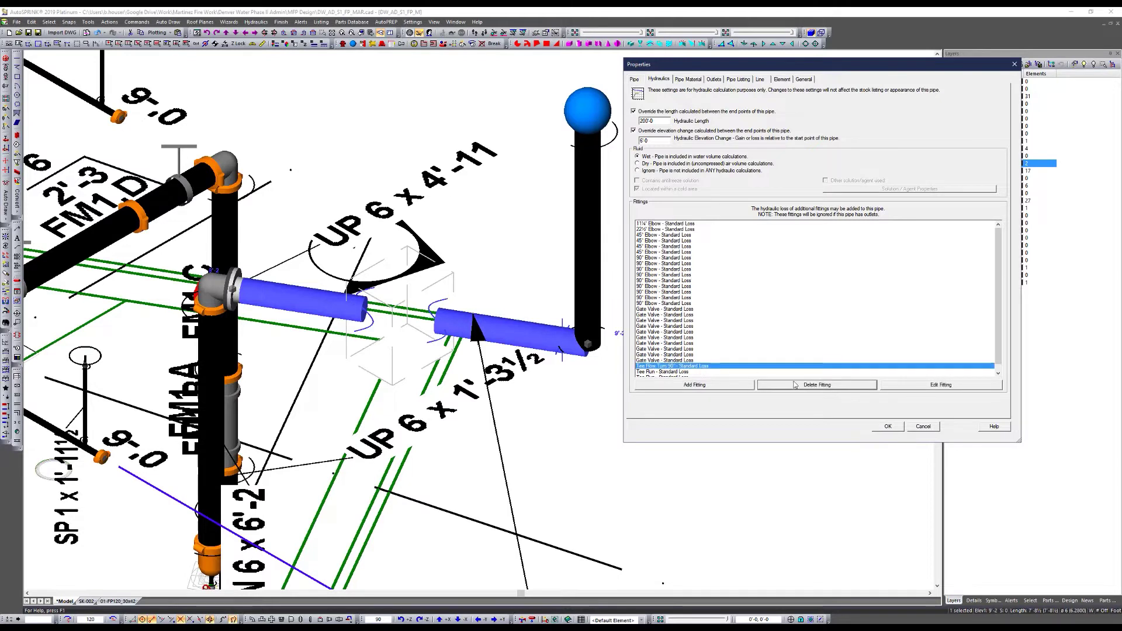
{"action": "left_click", "coordinate": [805, 385]}
{"action": "left_click", "coordinate": [690, 368]}
{"action": "left_click", "coordinate": [803, 385]}
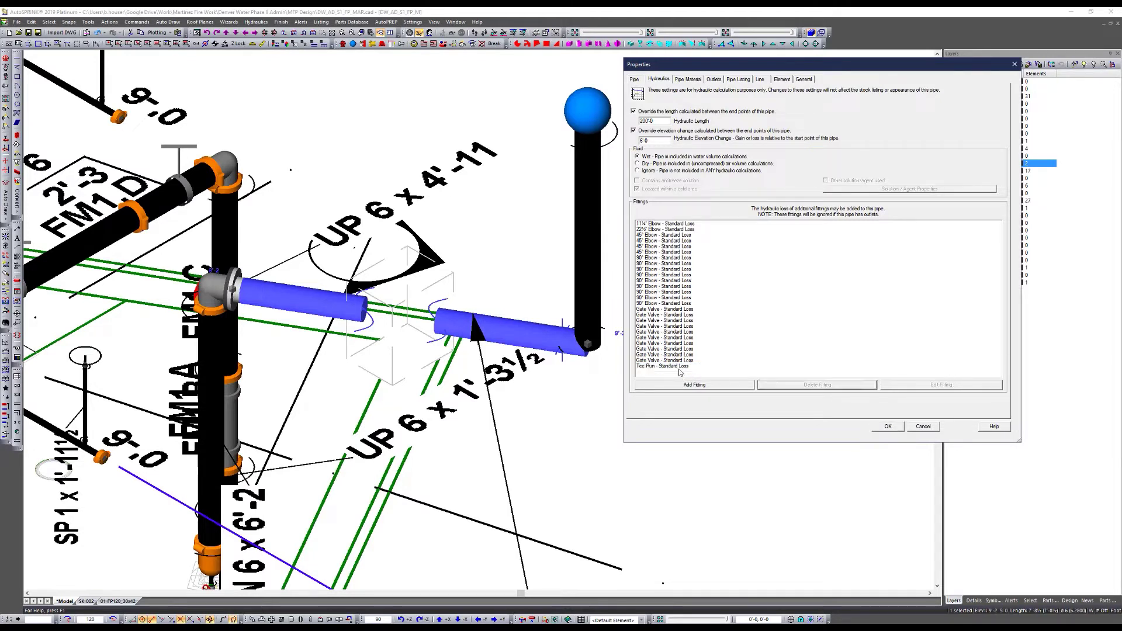
{"action": "left_click", "coordinate": [681, 367]}
{"action": "left_click", "coordinate": [808, 387]}
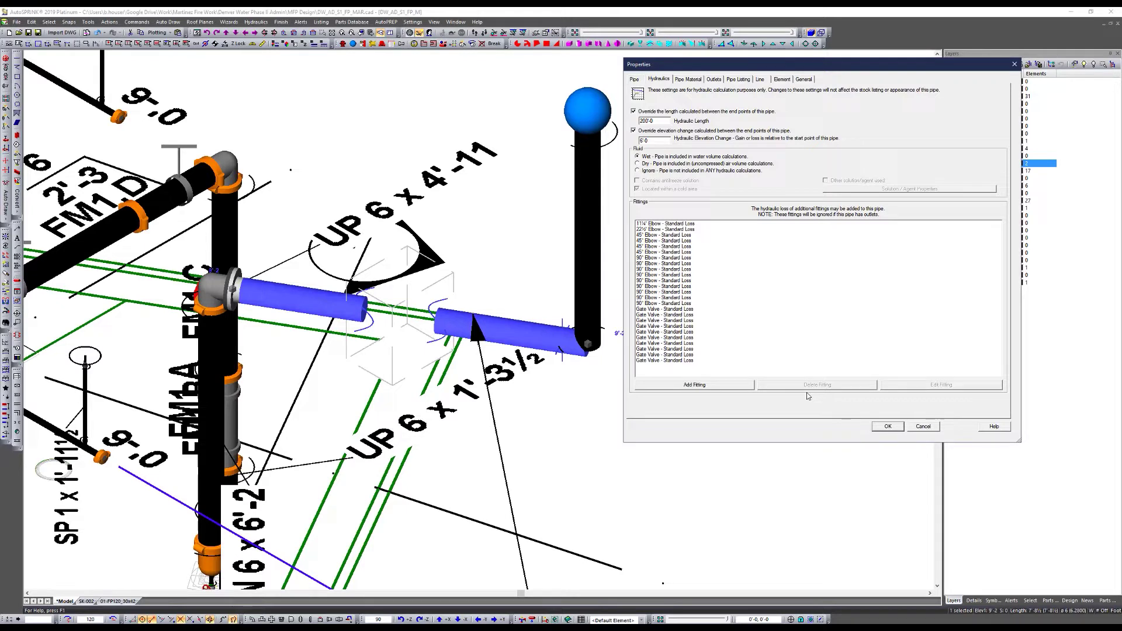
Step: Close the supply pipe's properties and discard the unsaved fitting changes
{"action": "left_click", "coordinate": [701, 386]}
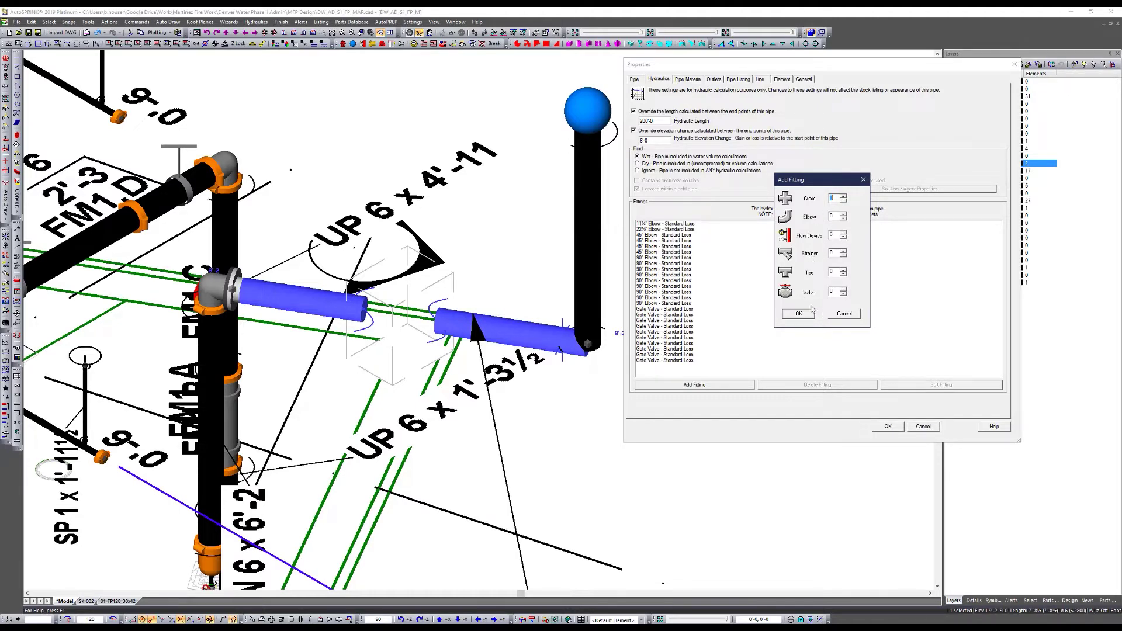
{"action": "left_click", "coordinate": [852, 316]}
{"action": "left_click", "coordinate": [923, 426]}
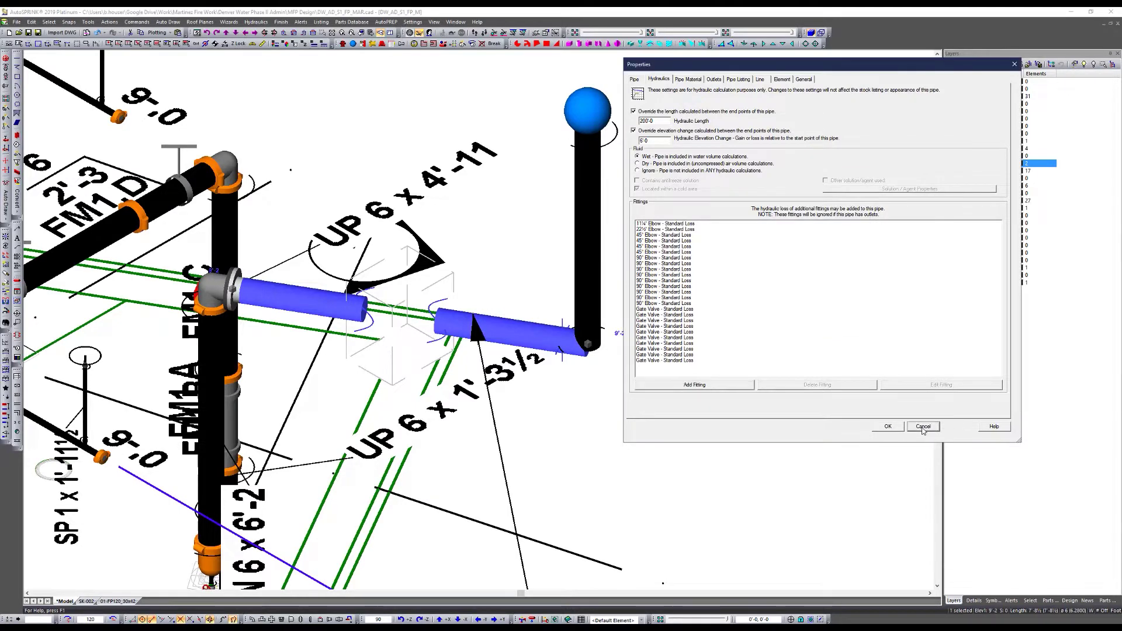
Step: Draw a 6-inch branch pipe about 2'-0 long from the corner where the underground supply pipe meets the riser
{"action": "left_click", "coordinate": [526, 341]}
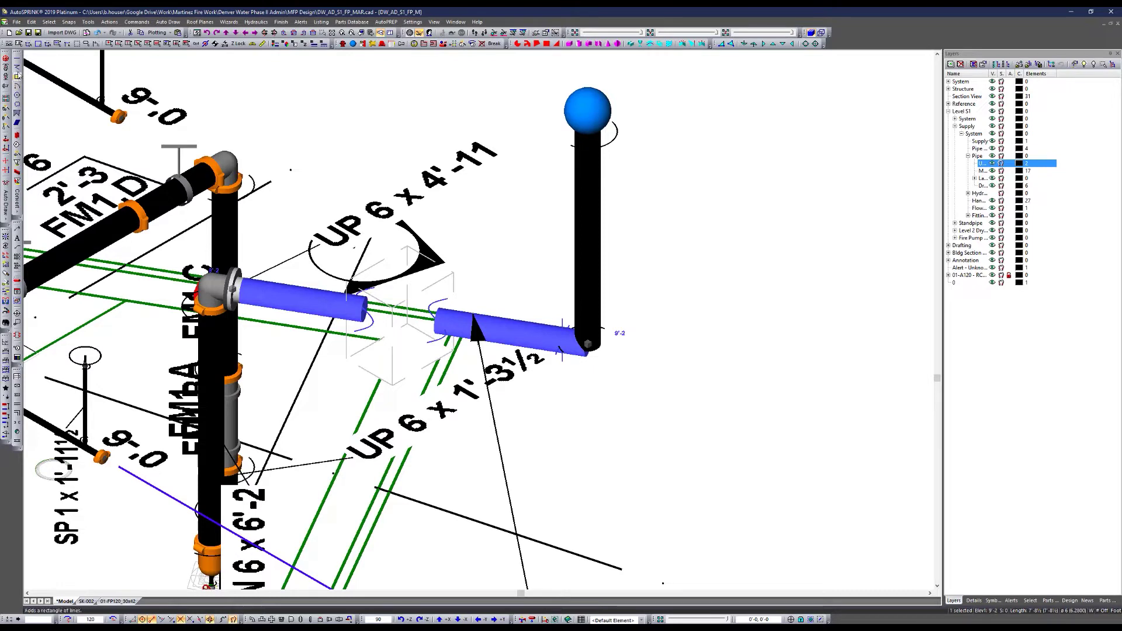
{"action": "right_click", "coordinate": [476, 293]}
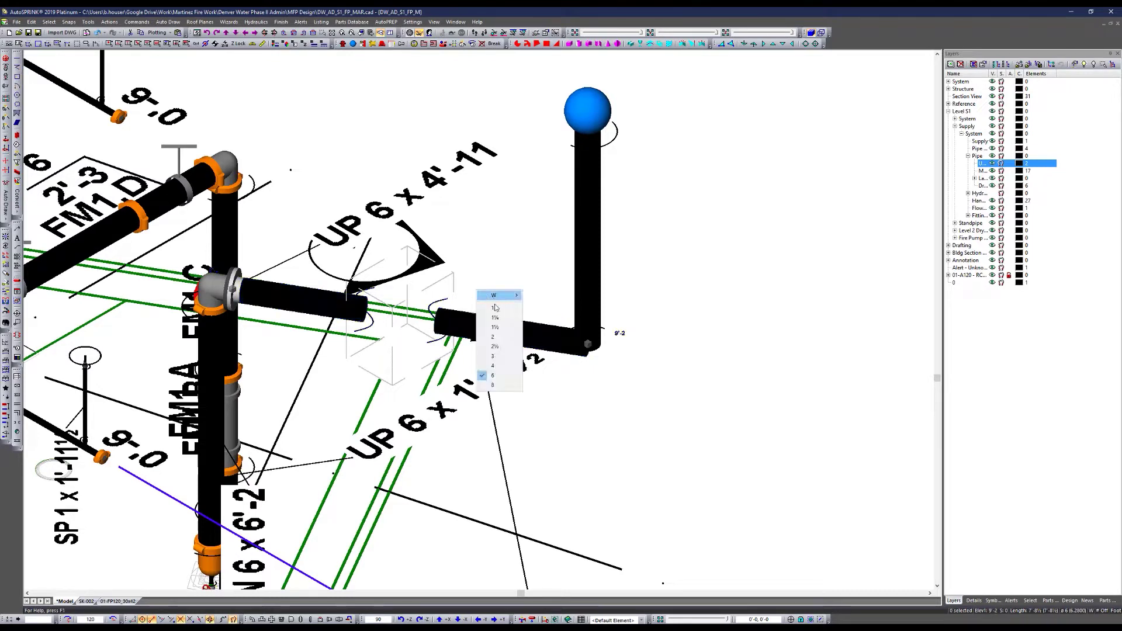
{"action": "left_click", "coordinate": [502, 377]}
{"action": "left_click", "coordinate": [569, 343]}
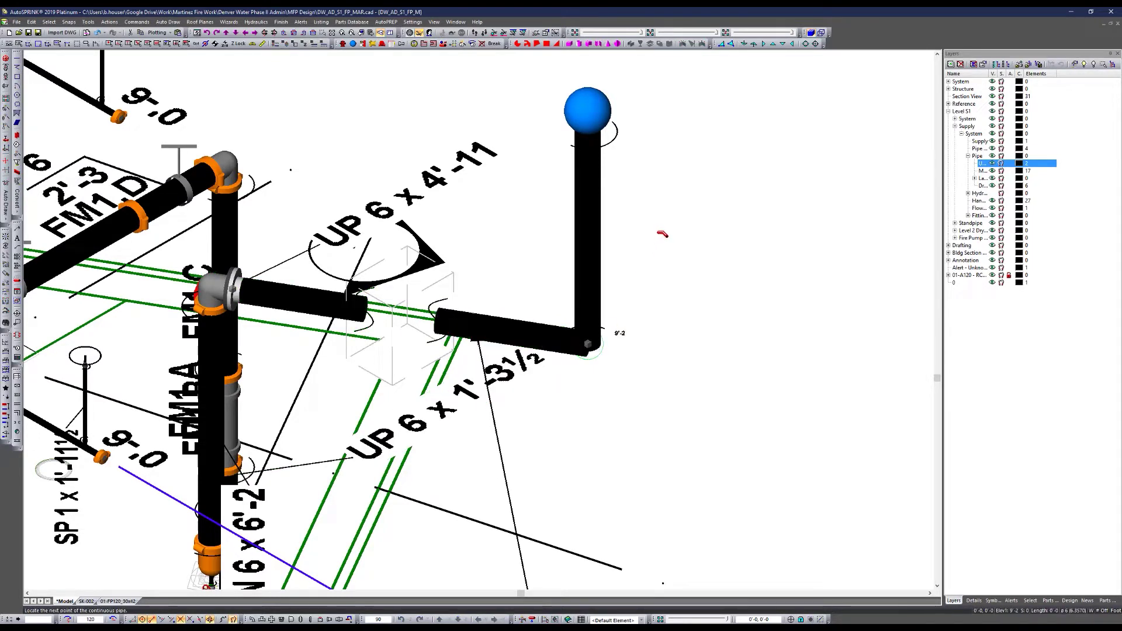
{"action": "key", "text": "Home"}
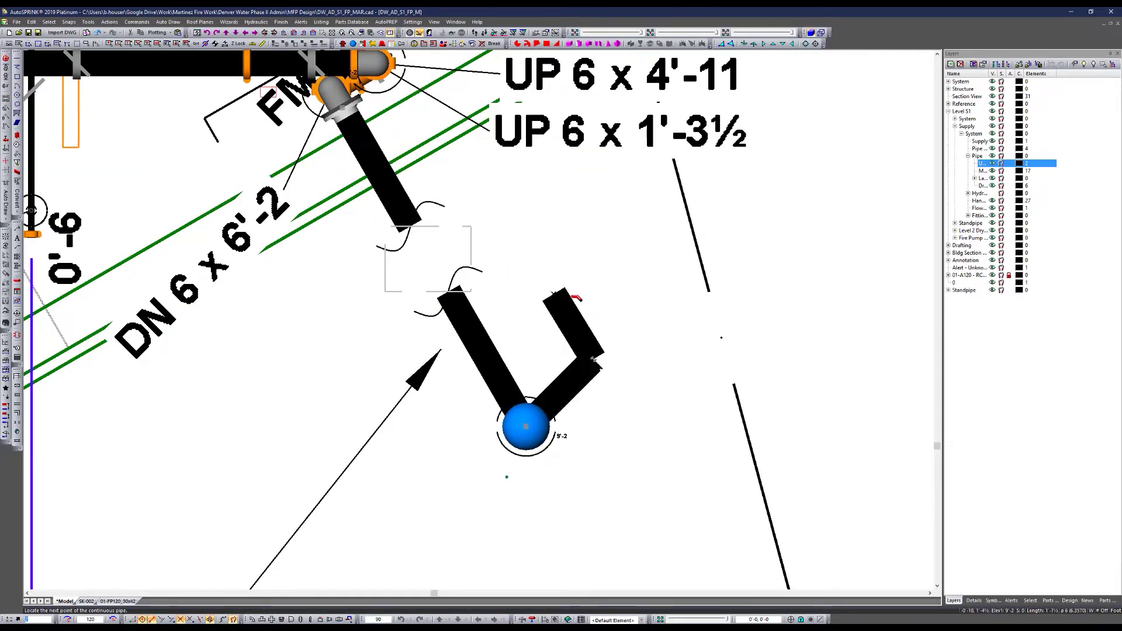
{"action": "left_click", "coordinate": [593, 359]}
{"action": "key", "text": "Escape"}
Step: Rotate the new branch pipe by 15 degrees to stand perpendicular to the underground main
{"action": "key", "text": "Home"}
{"action": "scroll", "coordinate": [547, 334], "scroll_direction": "up", "scroll_amount": 4}
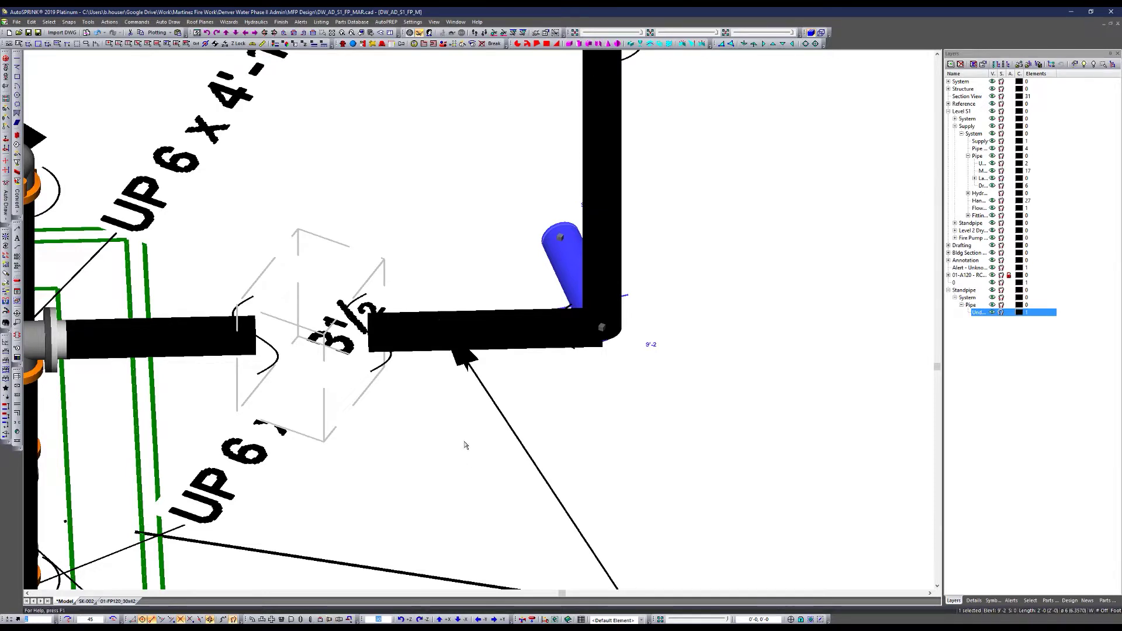
{"action": "left_click", "coordinate": [421, 620]}
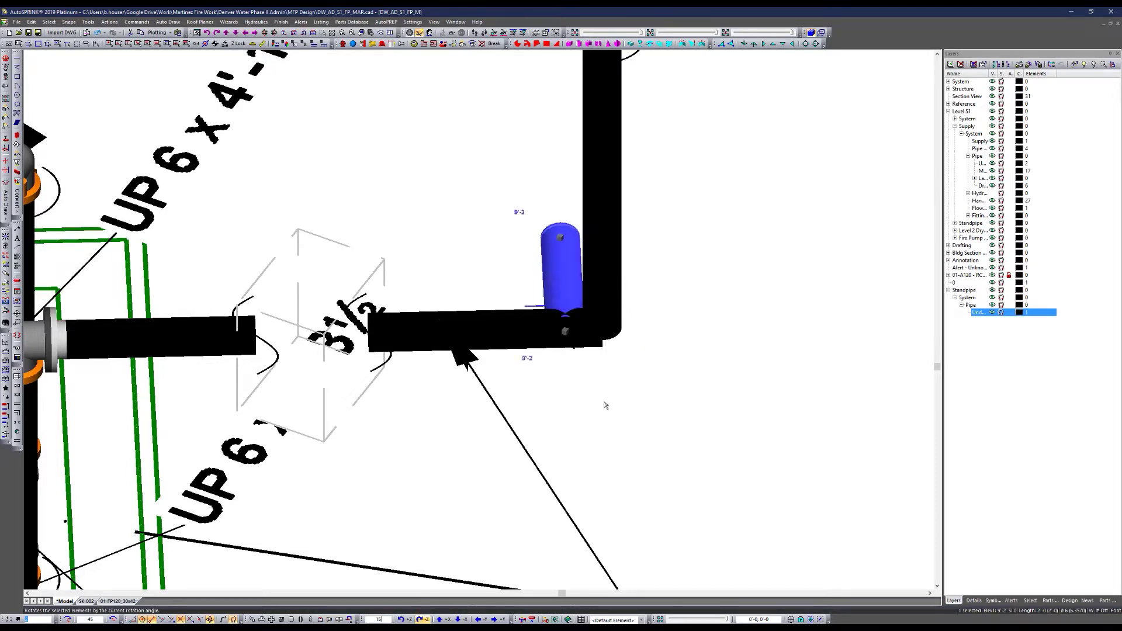
{"action": "left_click", "coordinate": [576, 296]}
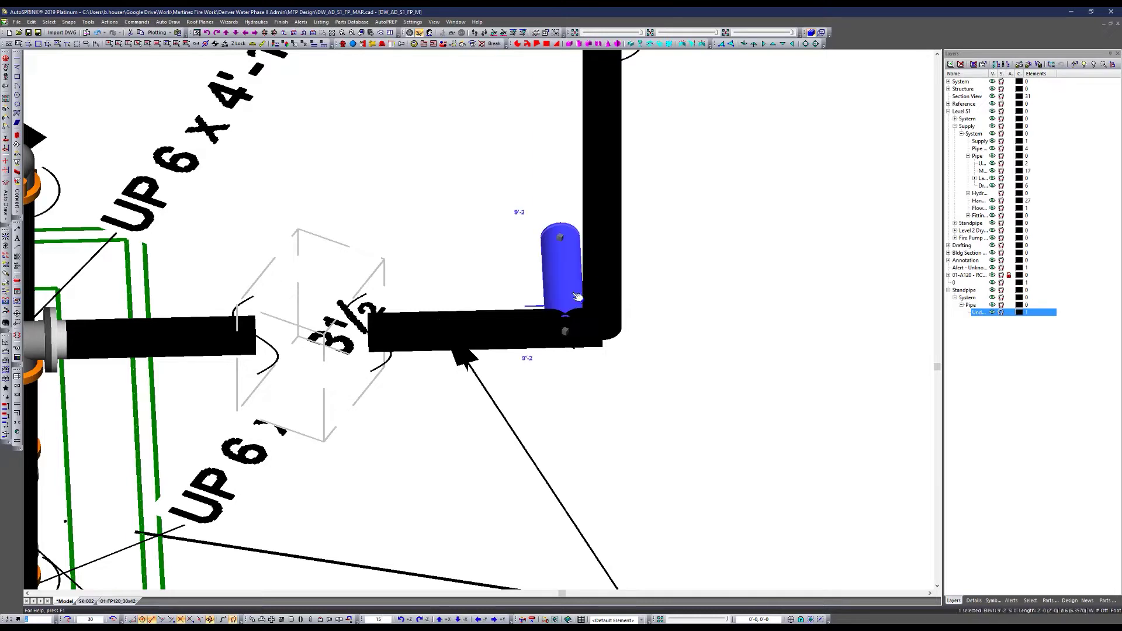
Step: Align the plan view to the underground main, move the branch along it away from the supply, and clean up the main's intersections
{"action": "left_click", "coordinate": [425, 325]}
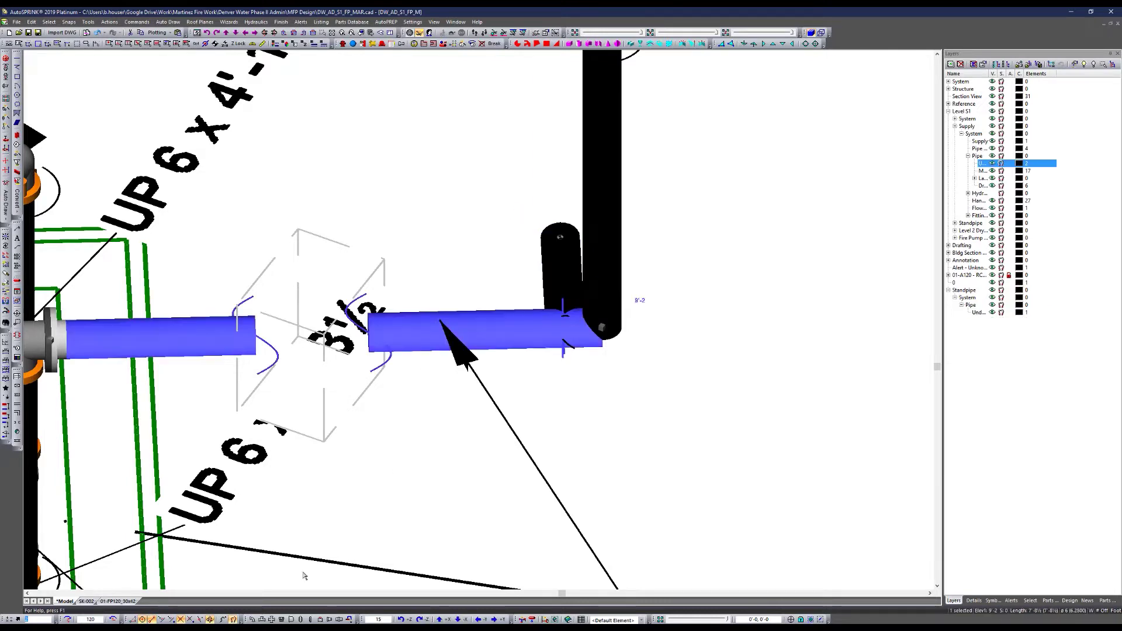
{"action": "left_click", "coordinate": [200, 619]}
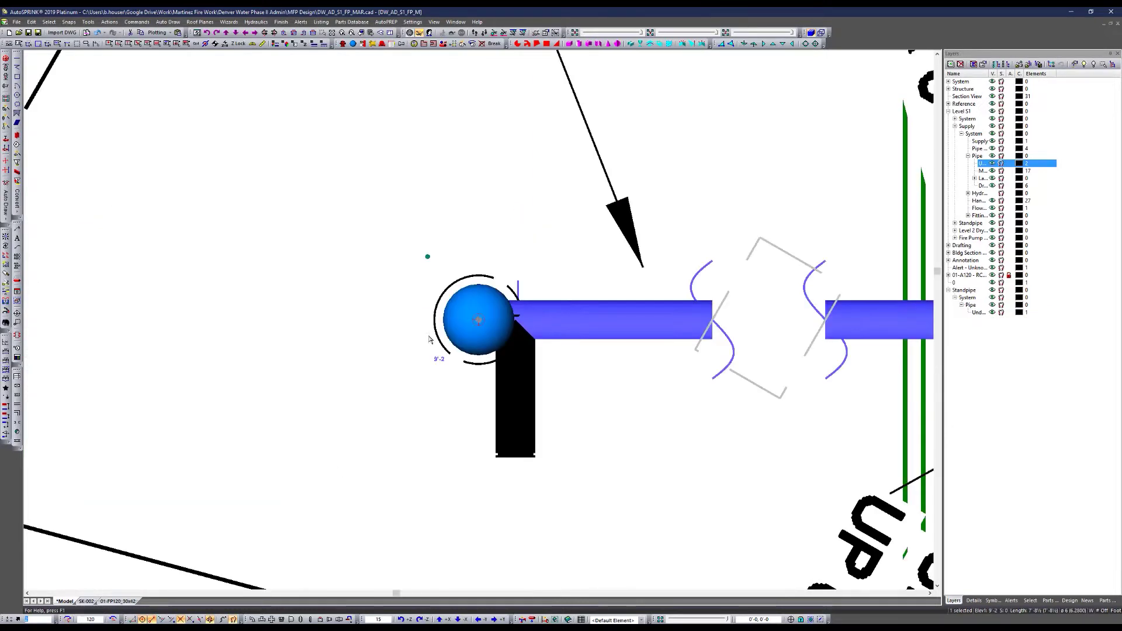
{"action": "left_click", "coordinate": [529, 383]}
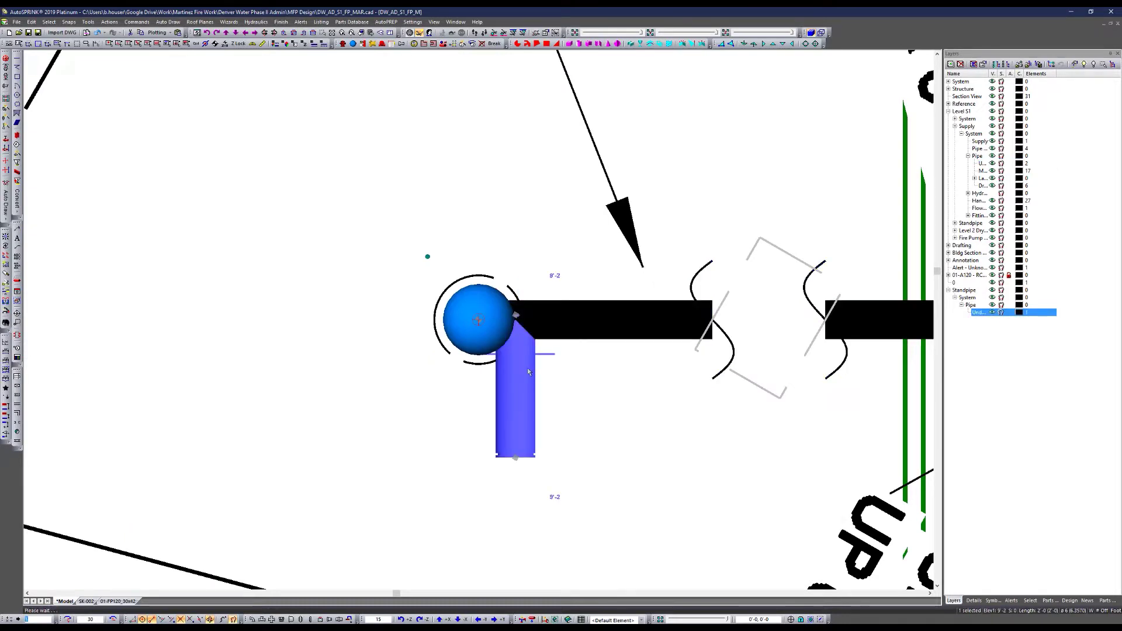
{"action": "key", "text": "Right"}
{"action": "key", "text": "Right"}
{"action": "right_click", "coordinate": [587, 313]}
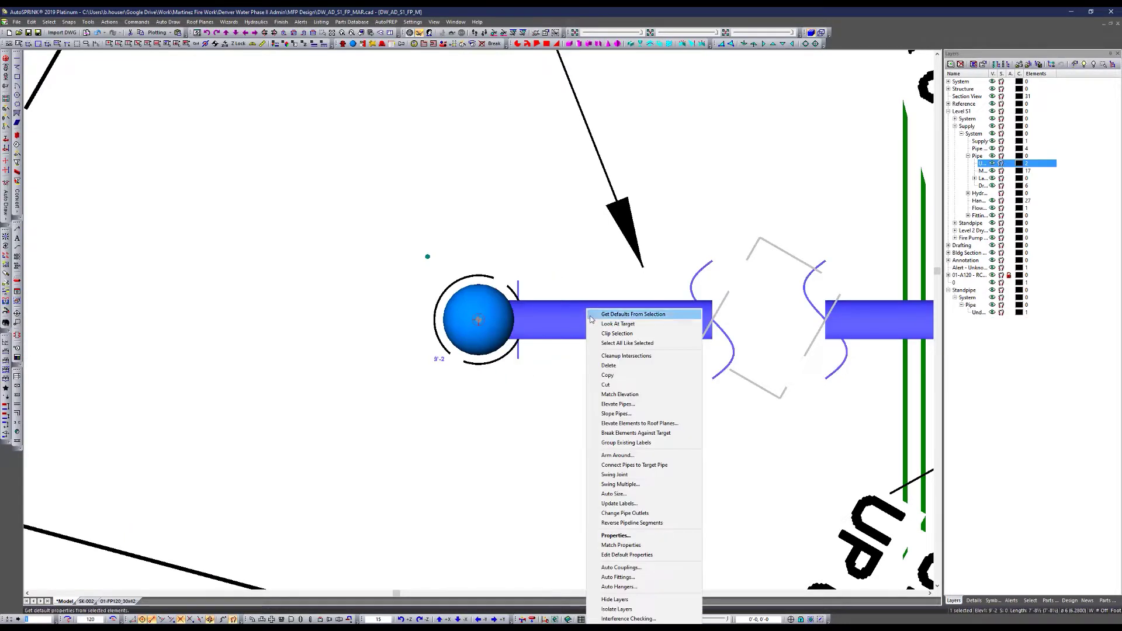
{"action": "left_click", "coordinate": [617, 355]}
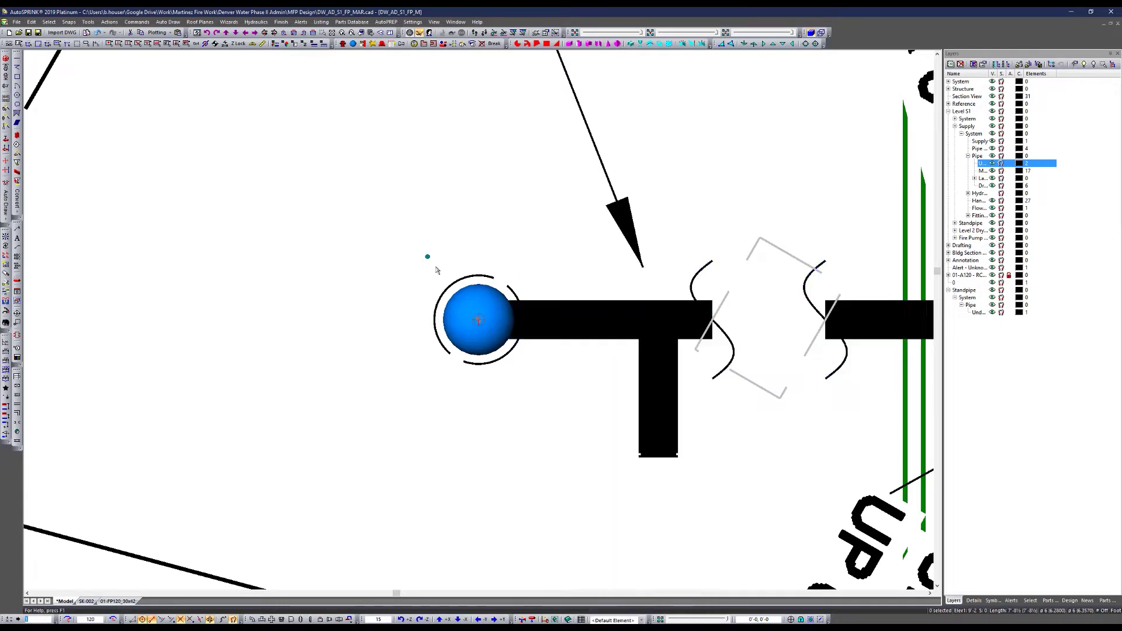
{"action": "scroll", "coordinate": [444, 309], "scroll_direction": "down", "scroll_amount": 3}
{"action": "scroll", "coordinate": [444, 310], "scroll_direction": "up", "scroll_amount": 2}
Step: Reposition the branch pipe along the main, slightly farther from the water supply and beside the pipe break
{"action": "left_click", "coordinate": [443, 313]}
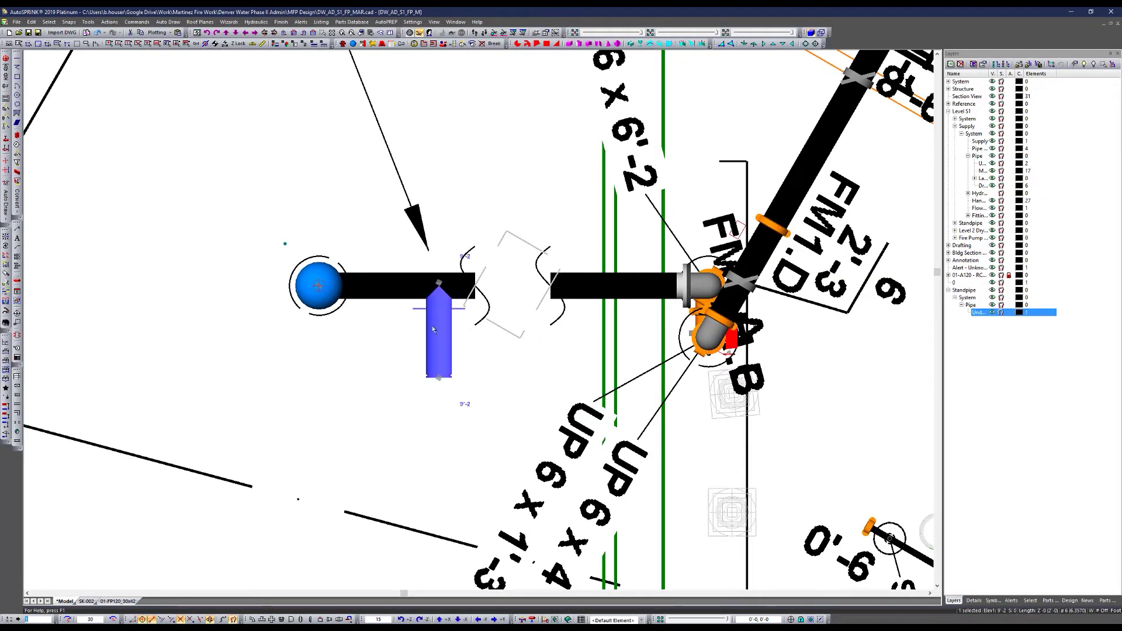
{"action": "key", "text": "Right"}
{"action": "key", "text": "Right"}
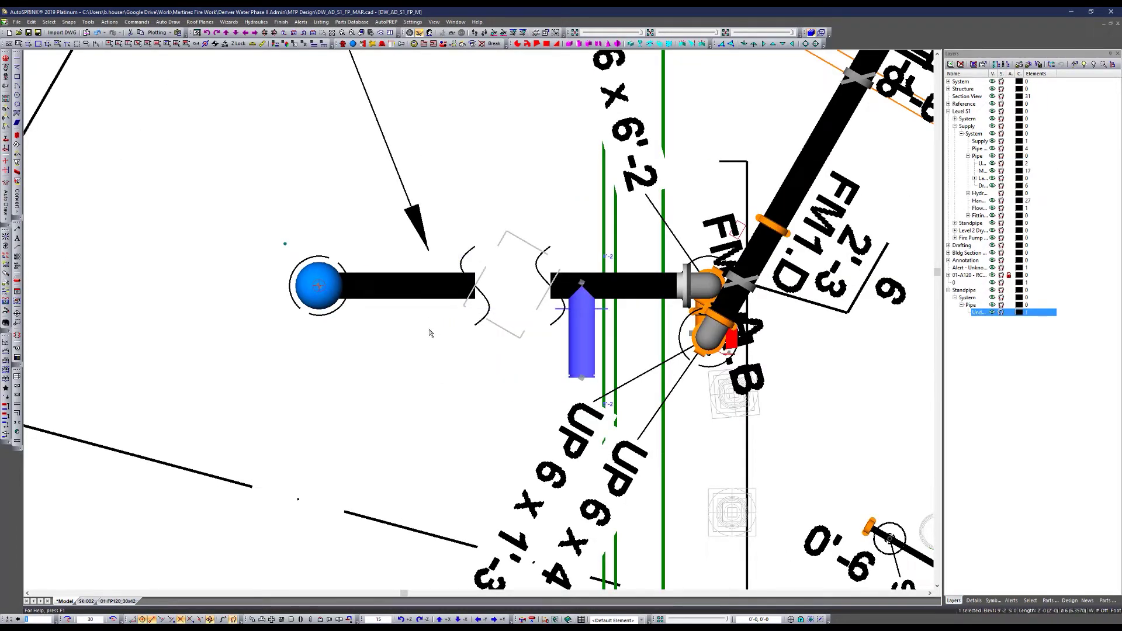
{"action": "key", "text": "Left"}
{"action": "key", "text": "Left"}
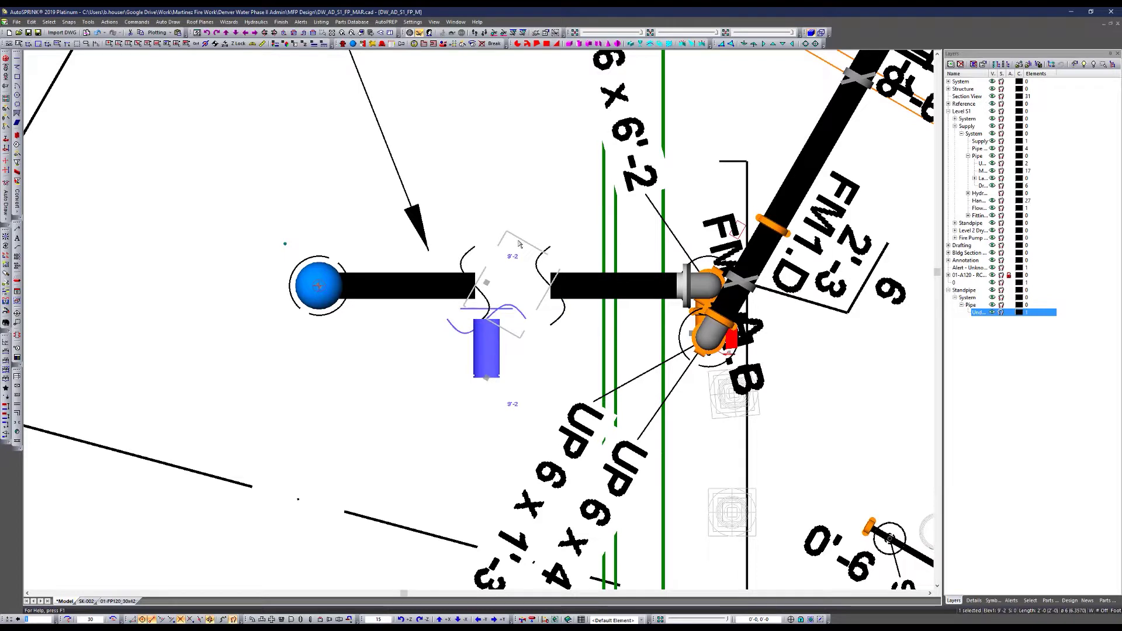
Step: Move the hide area along the main so that it lies between the water supply and the branch pipe
{"action": "left_click", "coordinate": [521, 243]}
{"action": "key", "text": "Left"}
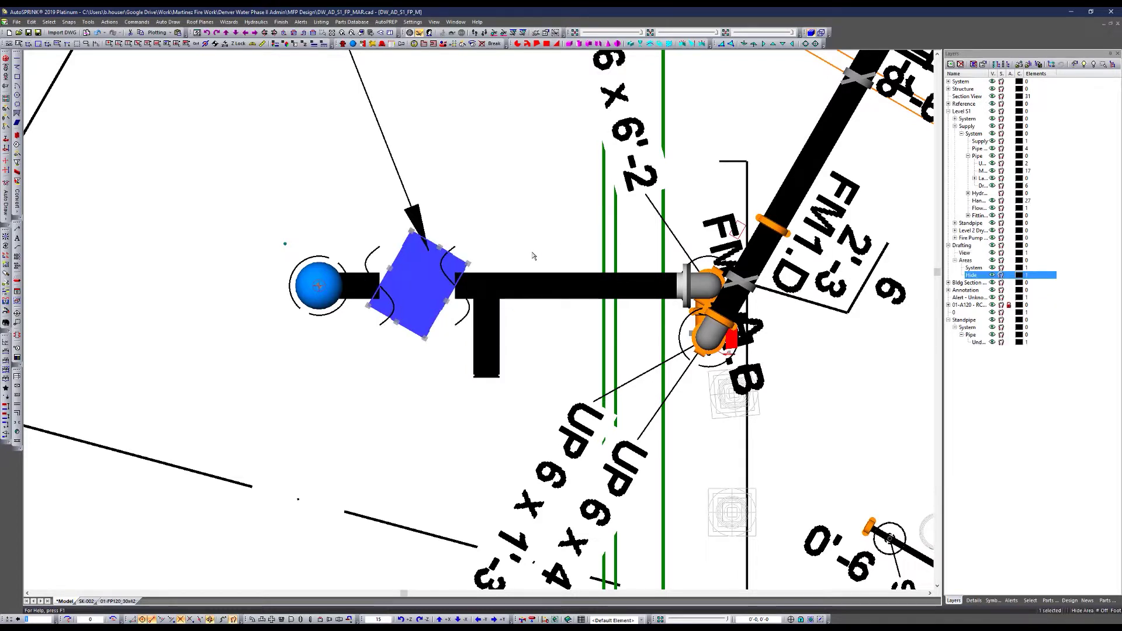
{"action": "key", "text": "Delete"}
Step: Clean up the intersections of the underground main so it splits where the branch pipe meets it
{"action": "right_click", "coordinate": [465, 286]}
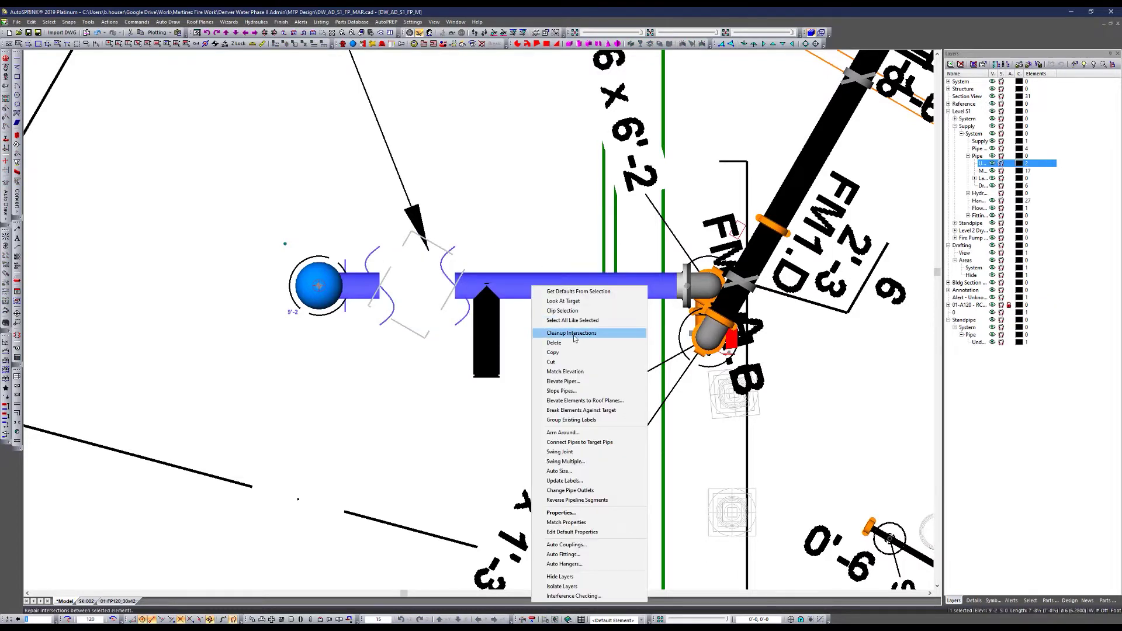
{"action": "left_click", "coordinate": [517, 364]}
{"action": "left_click", "coordinate": [496, 311]}
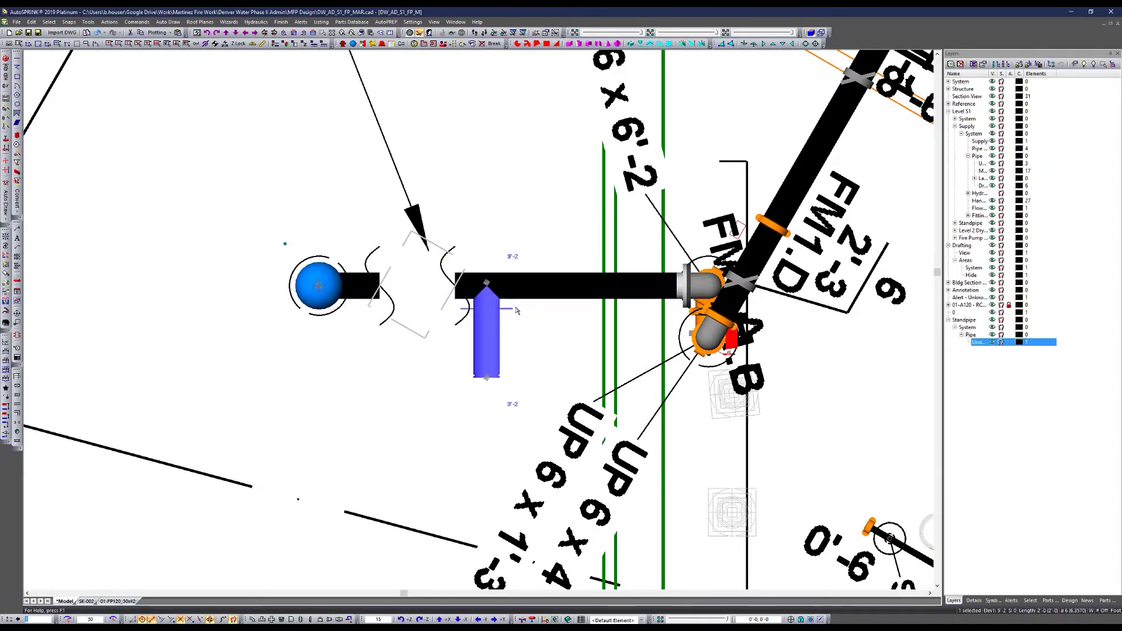
{"action": "left_click", "coordinate": [535, 297], "text": "ctrl"}
{"action": "right_click", "coordinate": [534, 298]}
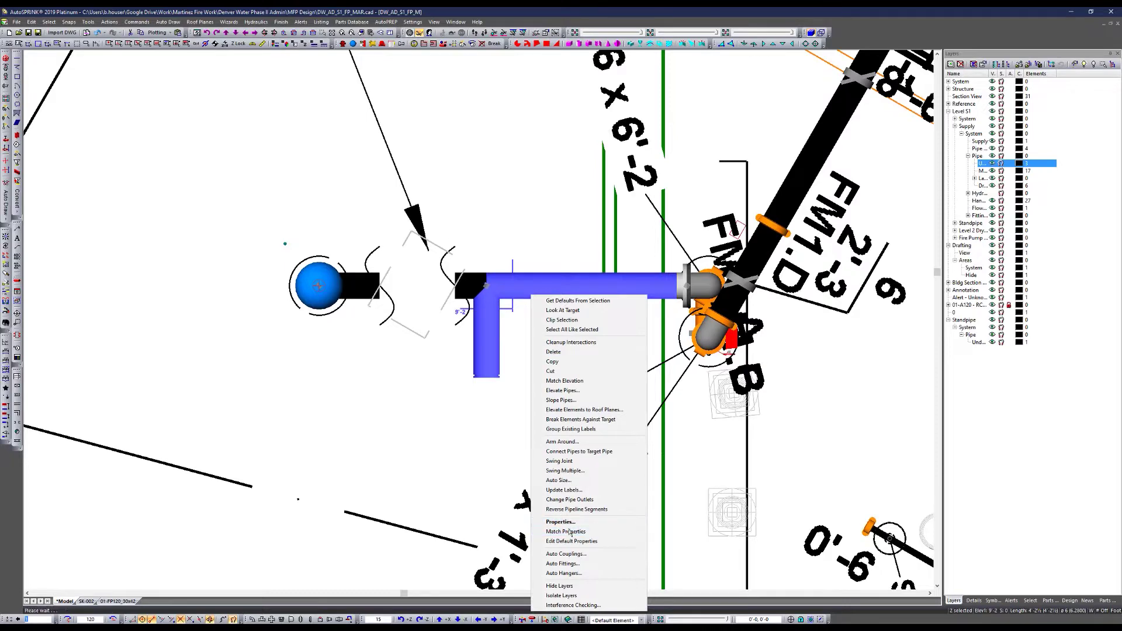
{"action": "key", "text": "Escape"}
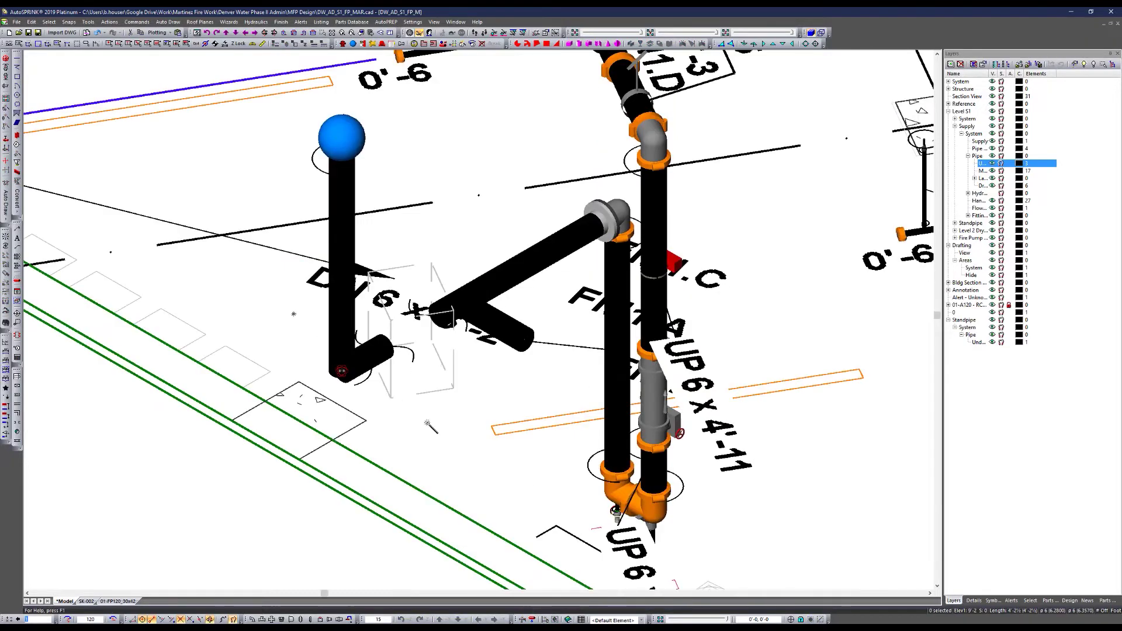
Step: Align the plan view to the main, duplicate the hide area, and move the copy along the main past the branch pipe
{"action": "key", "text": "F5"}
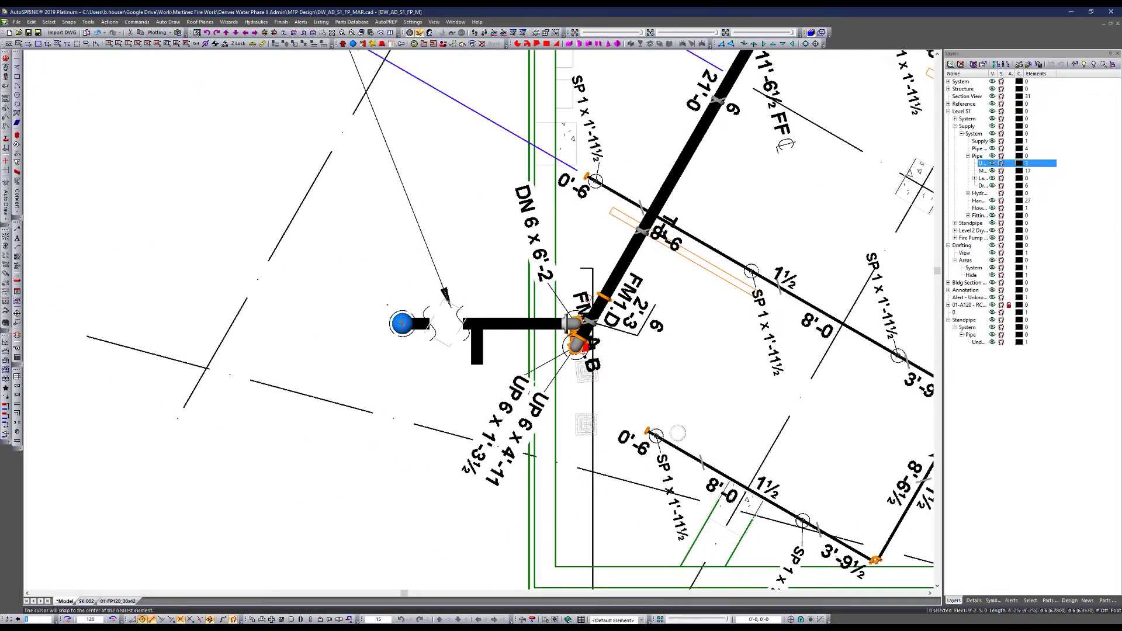
{"action": "key", "text": "F5"}
{"action": "scroll", "coordinate": [519, 300], "scroll_direction": "up", "scroll_amount": 3}
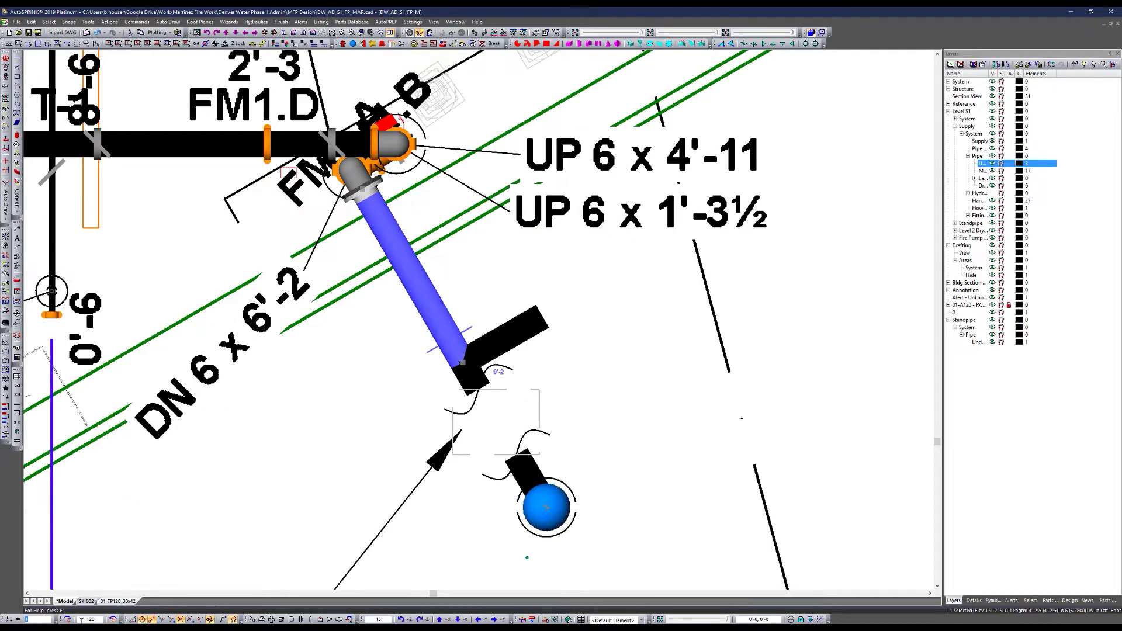
{"action": "left_click", "coordinate": [67, 618]}
{"action": "left_click", "coordinate": [423, 370]}
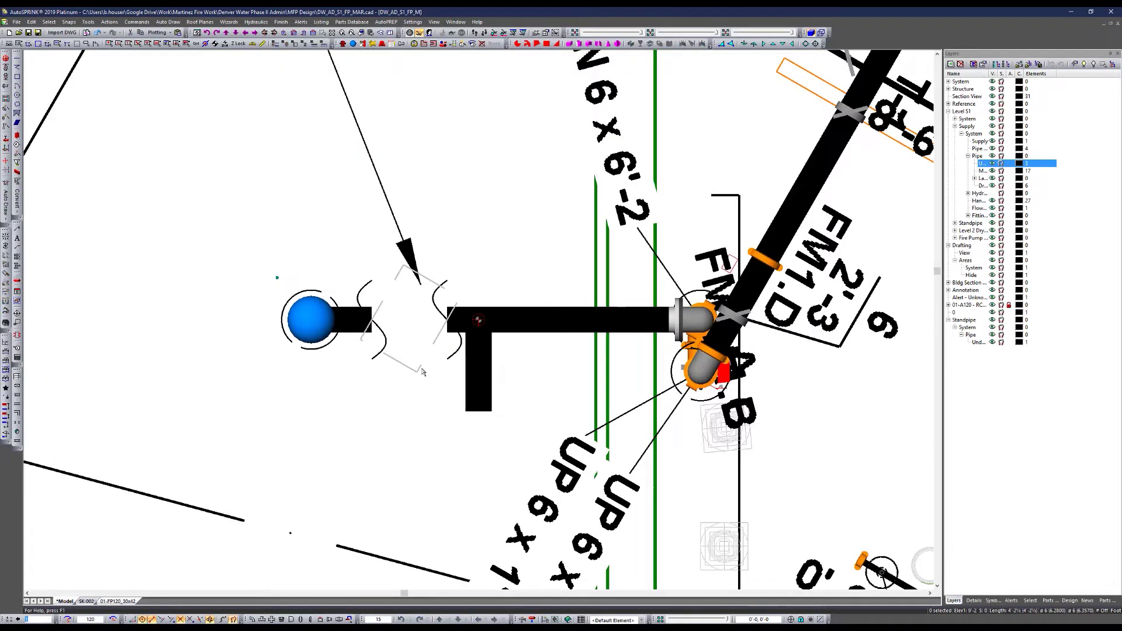
{"action": "key", "text": "ctrl+d"}
{"action": "key", "text": "Right"}
{"action": "key", "text": "Right"}
{"action": "key", "text": "Right"}
{"action": "key", "text": "Right"}
{"action": "key", "text": "Right"}
{"action": "key", "text": "Right"}
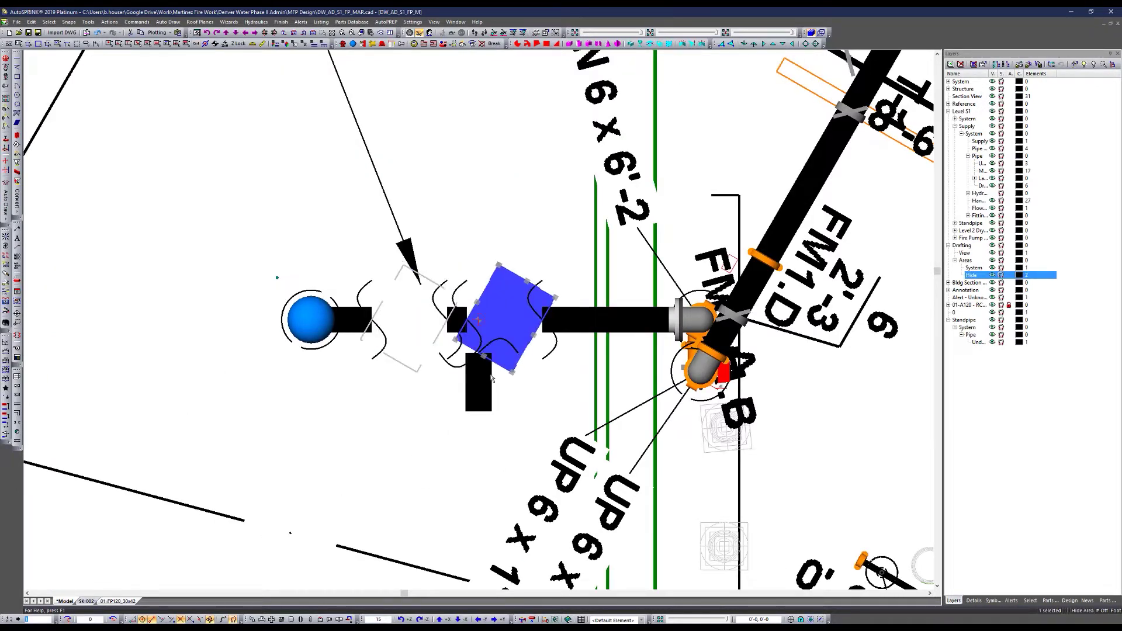
{"action": "key", "text": "Escape"}
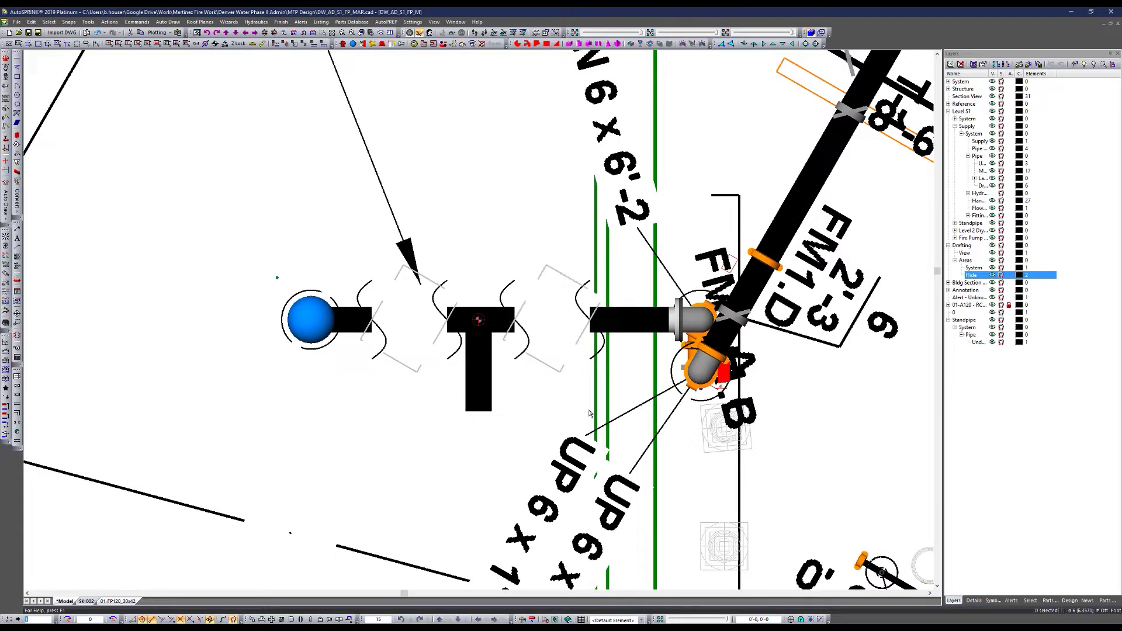
Step: Add a 6'-0 vertical pipe rising from the free end of the branch pipe
{"action": "left_click", "coordinate": [112, 619]}
{"action": "scroll", "coordinate": [469, 217], "scroll_direction": "down", "scroll_amount": 4}
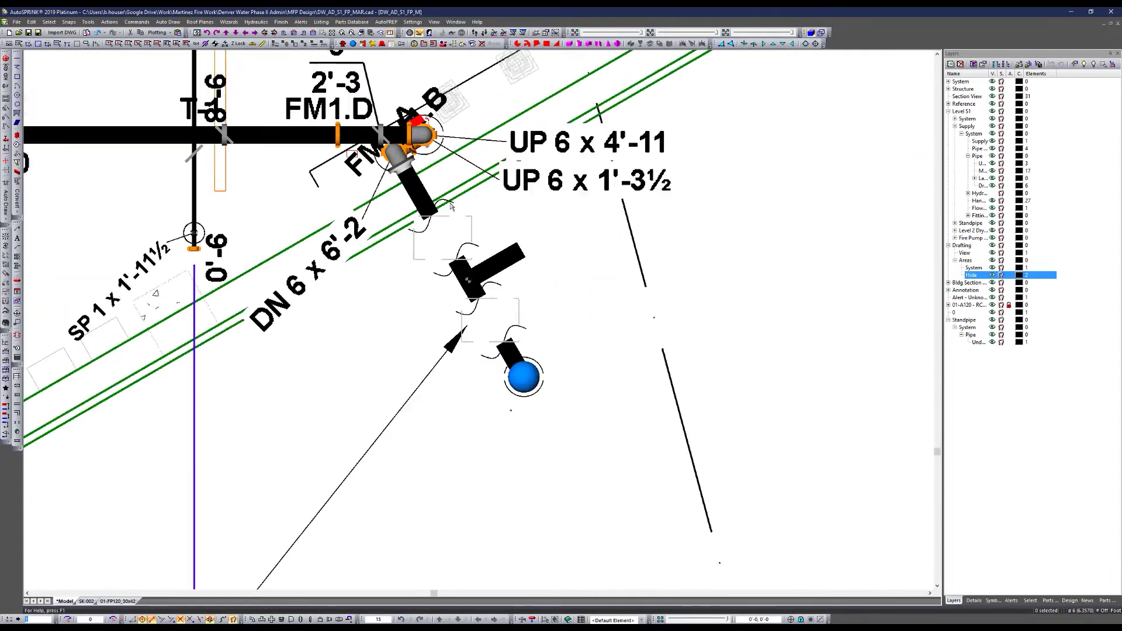
{"action": "scroll", "coordinate": [470, 217], "scroll_direction": "up", "scroll_amount": 2}
{"action": "left_click", "coordinate": [477, 245]}
{"action": "key", "text": "i"}
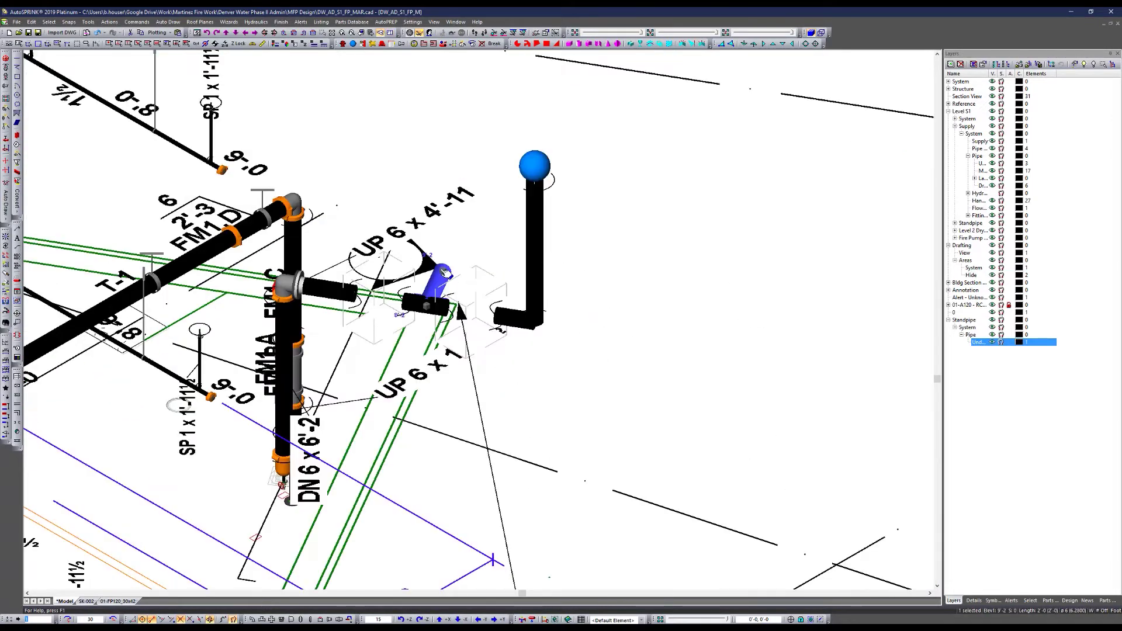
{"action": "scroll", "coordinate": [505, 260], "scroll_direction": "up", "scroll_amount": 2}
{"action": "left_click", "coordinate": [444, 271]}
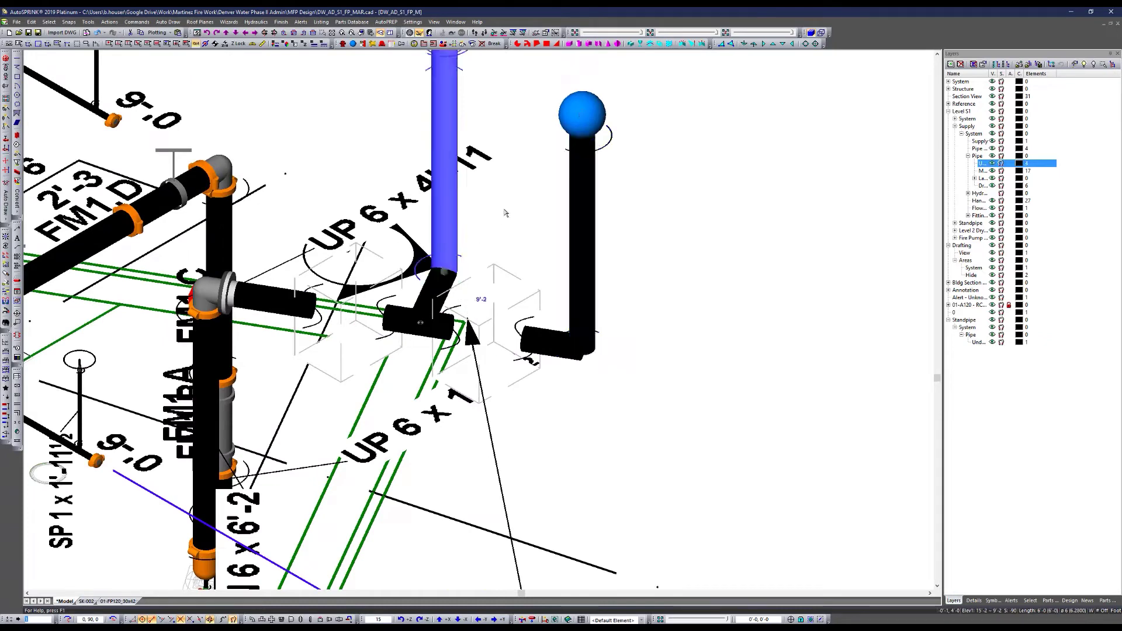
{"action": "scroll", "coordinate": [482, 259], "scroll_direction": "down", "scroll_amount": 2}
{"action": "middle_click_drag", "start_coordinate": [482, 258], "coordinate": [515, 294]}
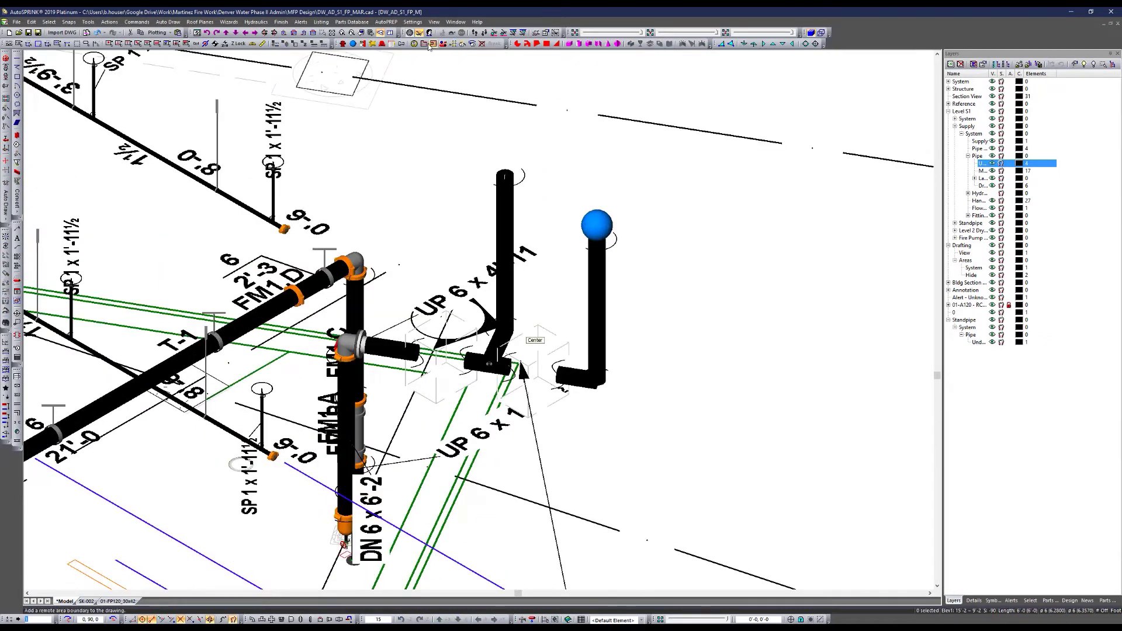
Step: Place a fire hydrant in the open space beyond the water supply
{"action": "left_click", "coordinate": [343, 43]}
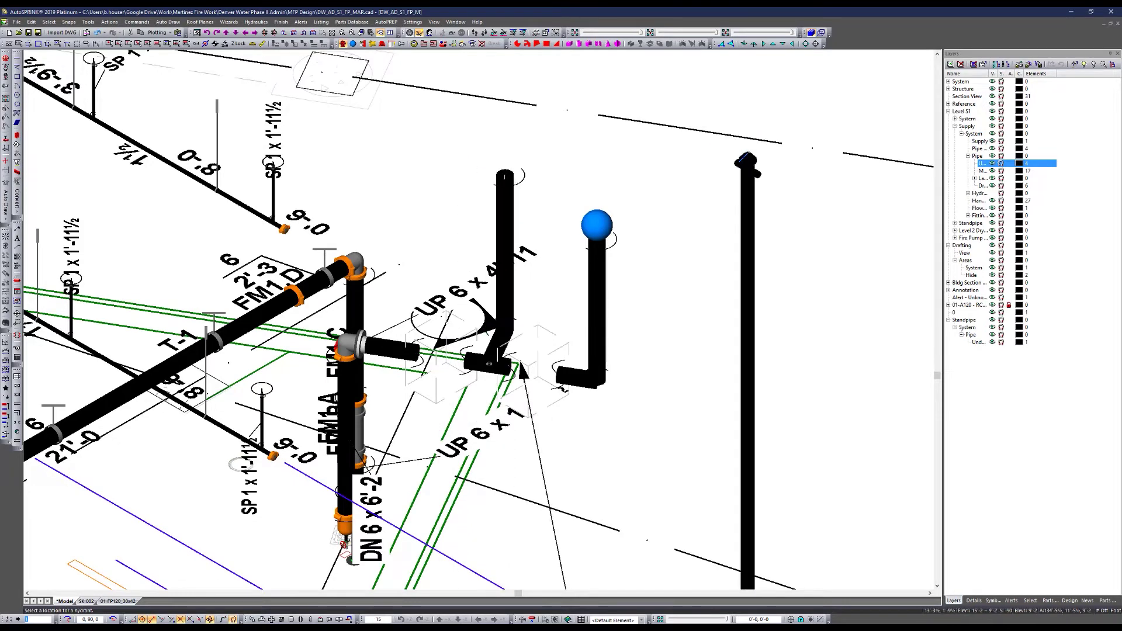
{"action": "left_click", "coordinate": [726, 245]}
{"action": "scroll", "coordinate": [654, 200], "scroll_direction": "down", "scroll_amount": 2}
Step: Set the take-out and center-to-face of the hydrant's flanged inlet to 24 inches
{"action": "double_click", "coordinate": [686, 273]}
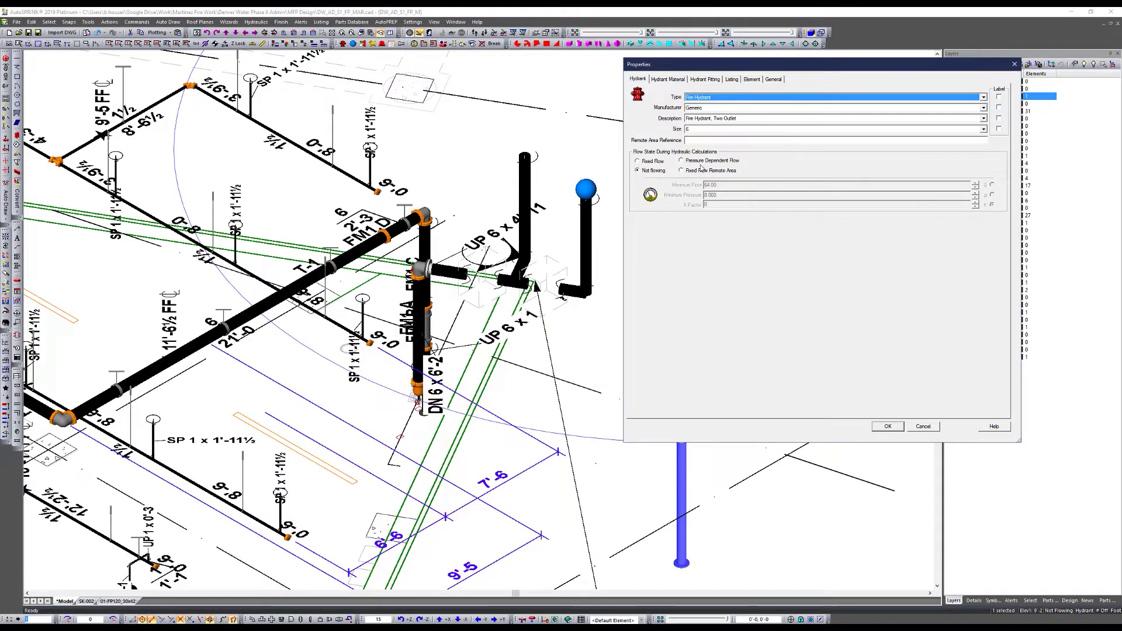
{"action": "left_click", "coordinate": [669, 80]}
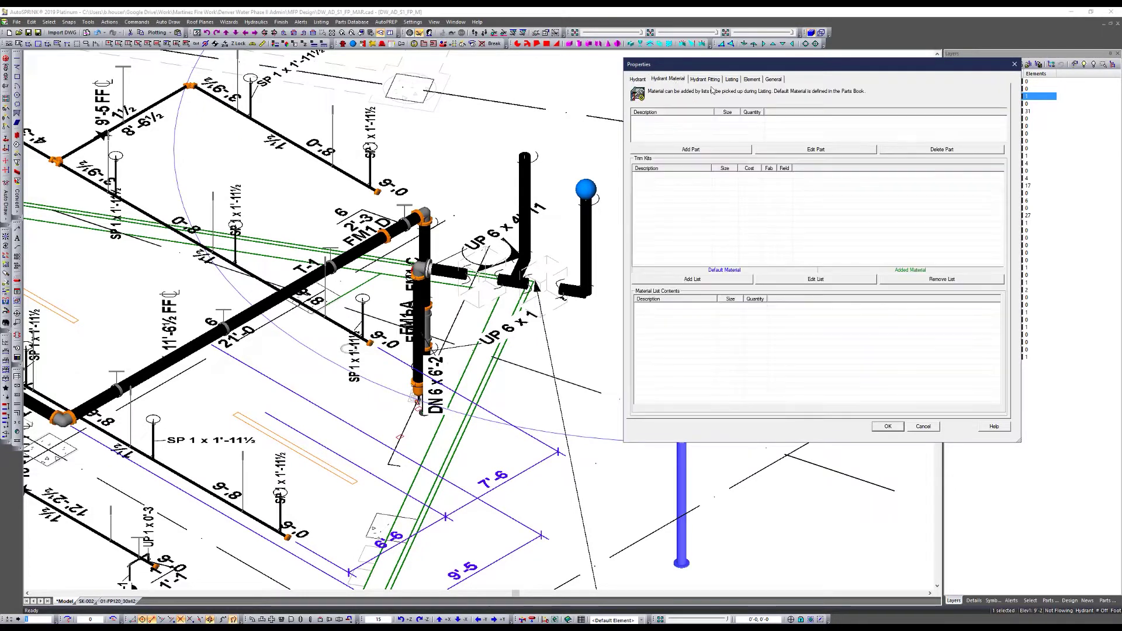
{"action": "left_click", "coordinate": [707, 80]}
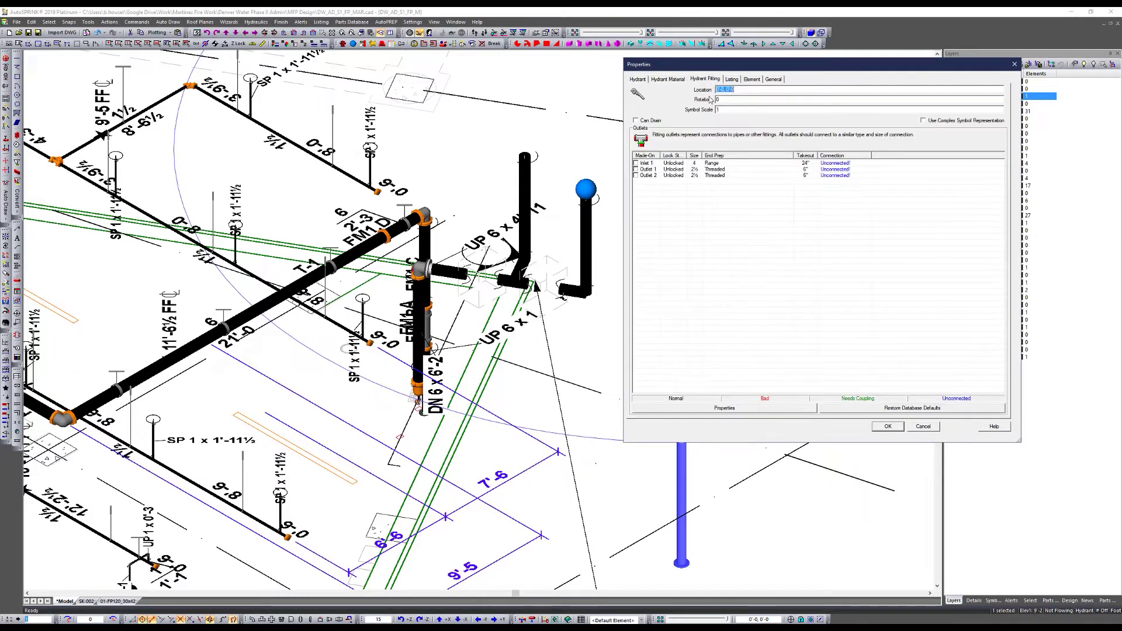
{"action": "double_click", "coordinate": [724, 164]}
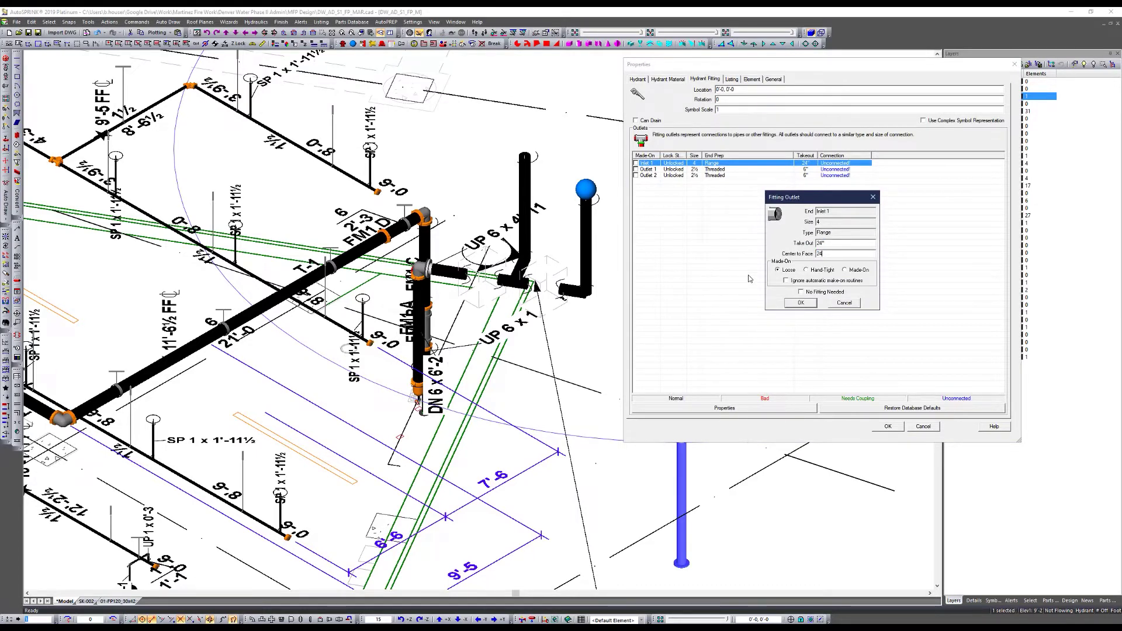
{"action": "left_click", "coordinate": [800, 302]}
{"action": "left_click", "coordinate": [888, 428]}
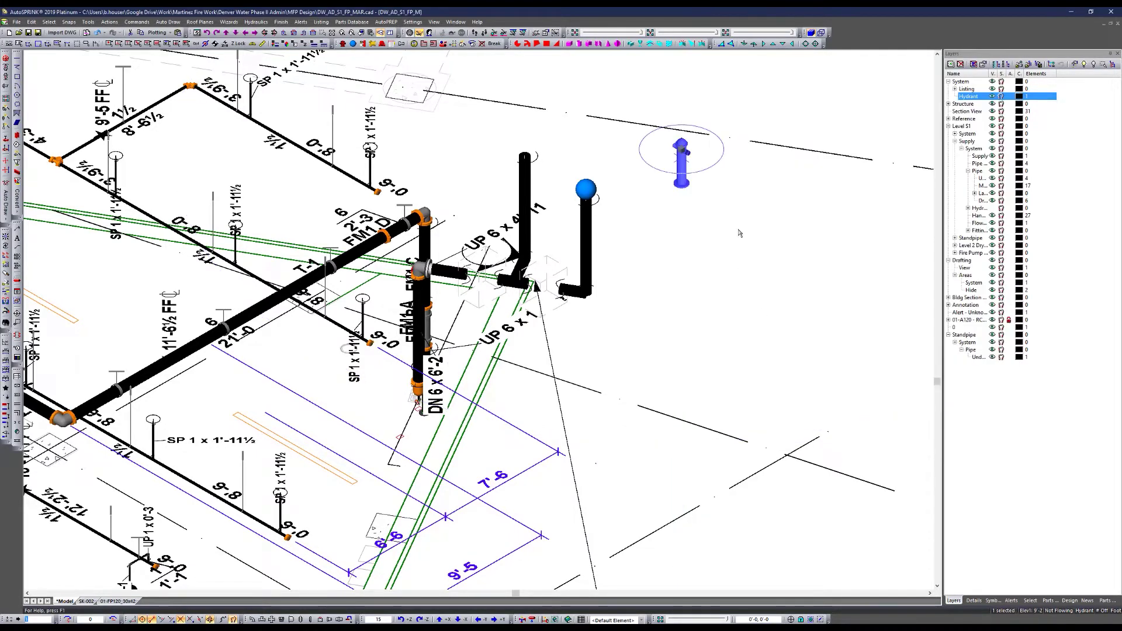
Step: Set the hydrant's size to 6 and place the hydrant on top of the new vertical pipe
{"action": "scroll", "coordinate": [578, 141], "scroll_direction": "up", "scroll_amount": 5}
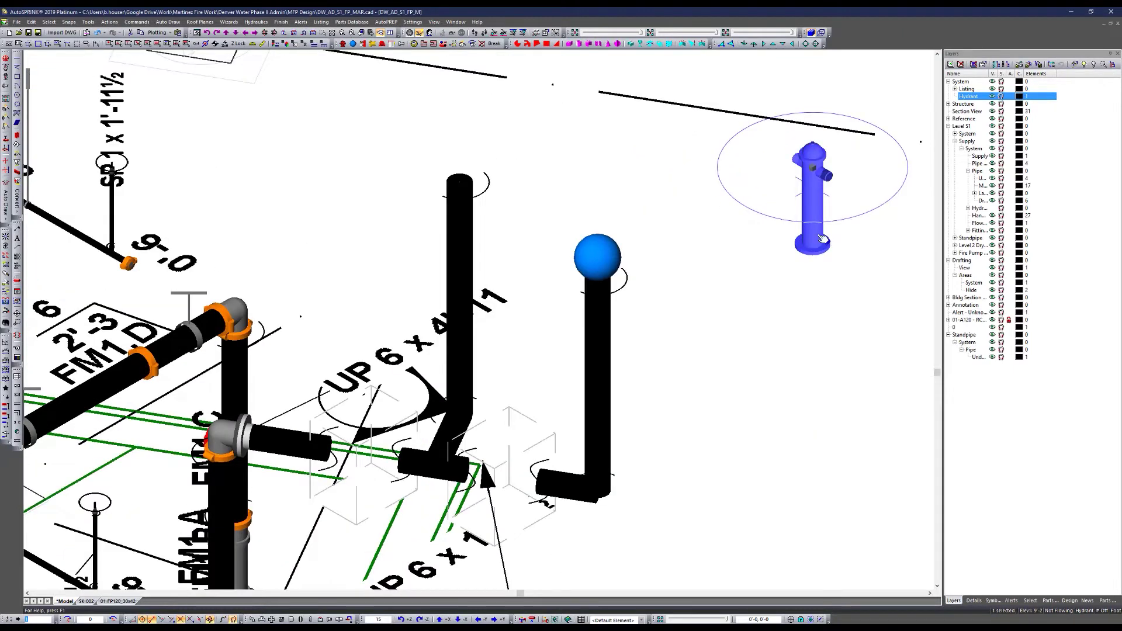
{"action": "double_click", "coordinate": [829, 242]}
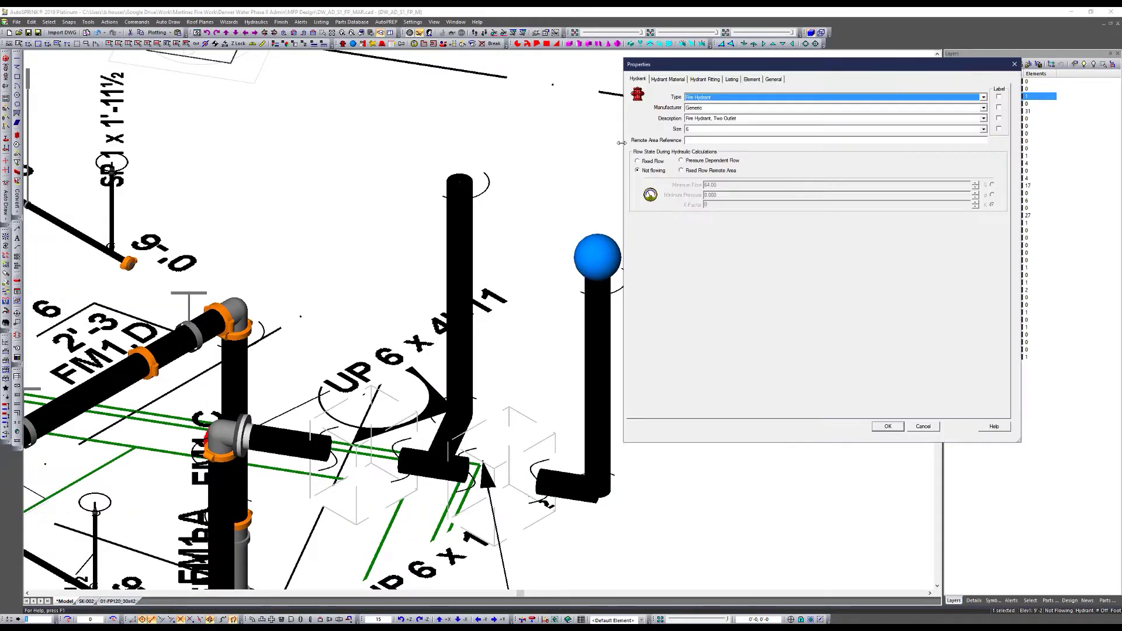
{"action": "left_click", "coordinate": [705, 129]}
{"action": "left_click", "coordinate": [707, 177]}
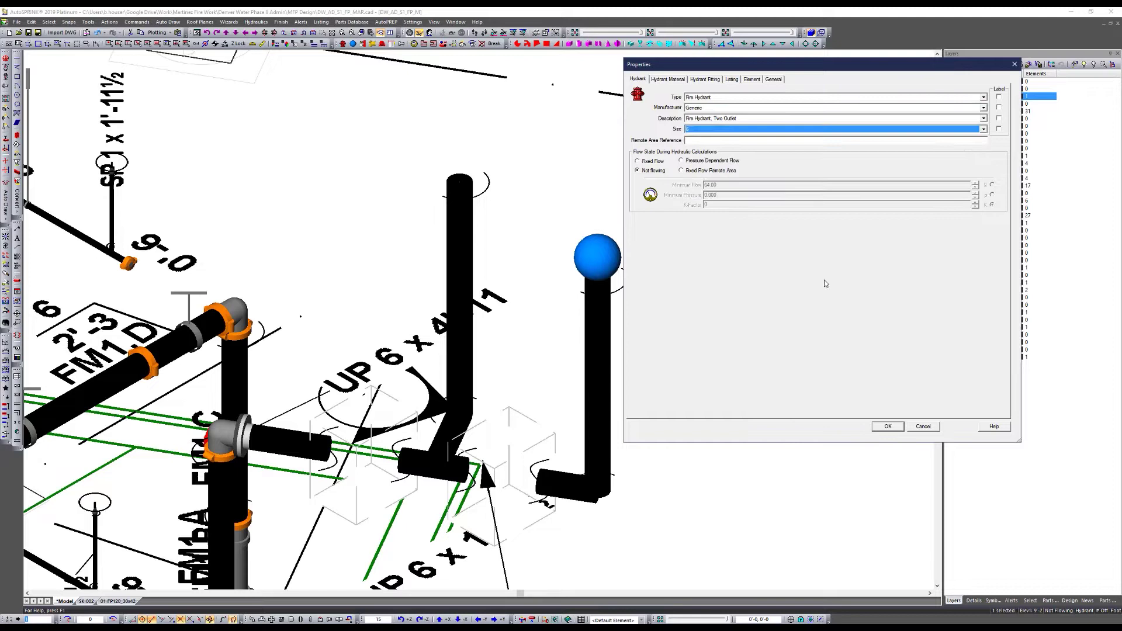
{"action": "left_click", "coordinate": [887, 426]}
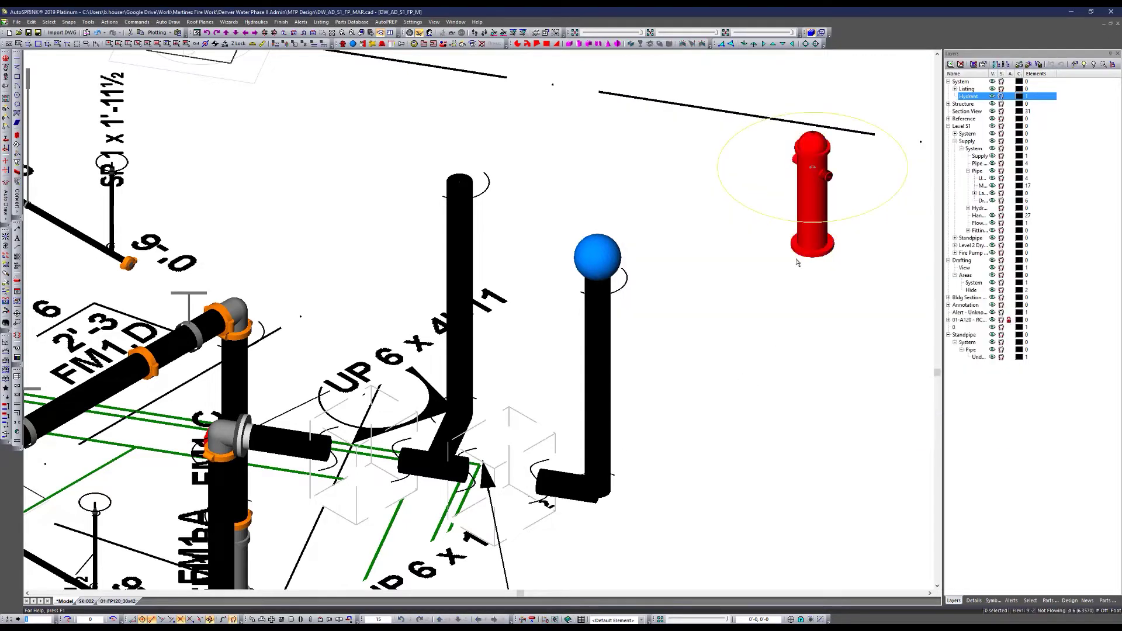
{"action": "left_click", "coordinate": [483, 201]}
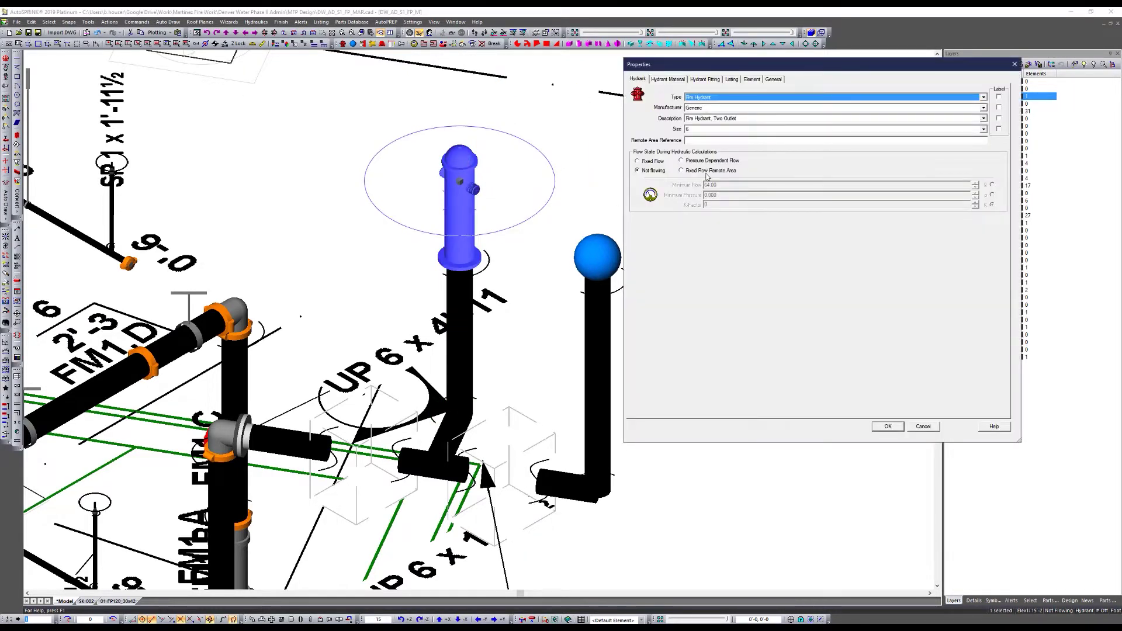
Step: Give the hydrant a fixed flow of 250 and switch its flow state to Fixed Flow Remote Area
{"action": "left_click", "coordinate": [697, 170]}
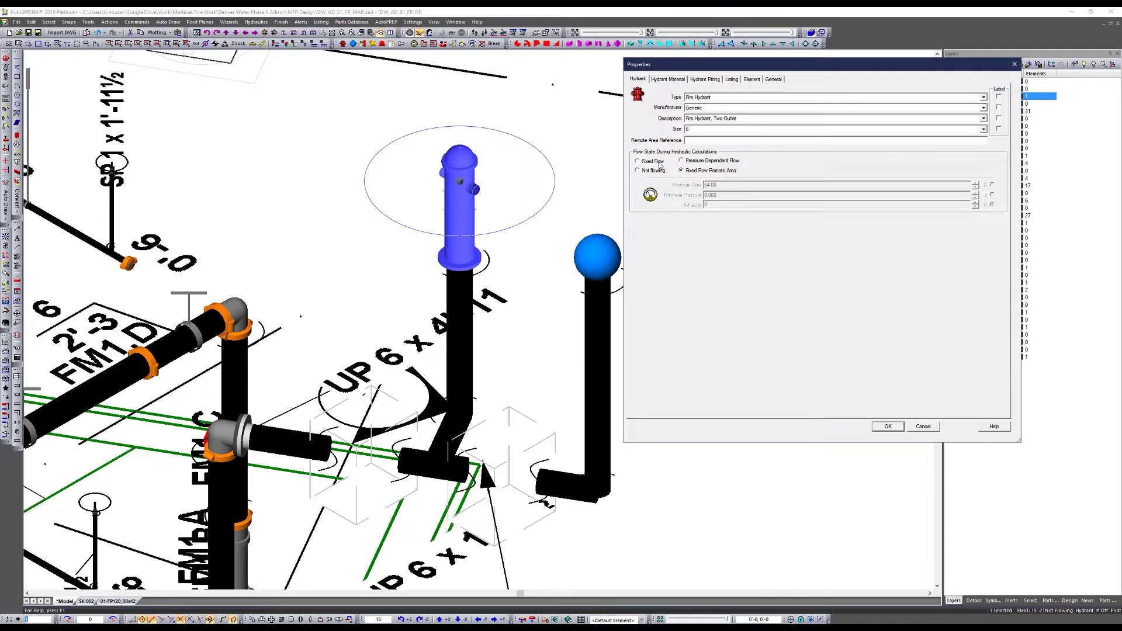
{"action": "left_click", "coordinate": [658, 164]}
{"action": "double_click", "coordinate": [736, 186]}
{"action": "type", "text": "250"}
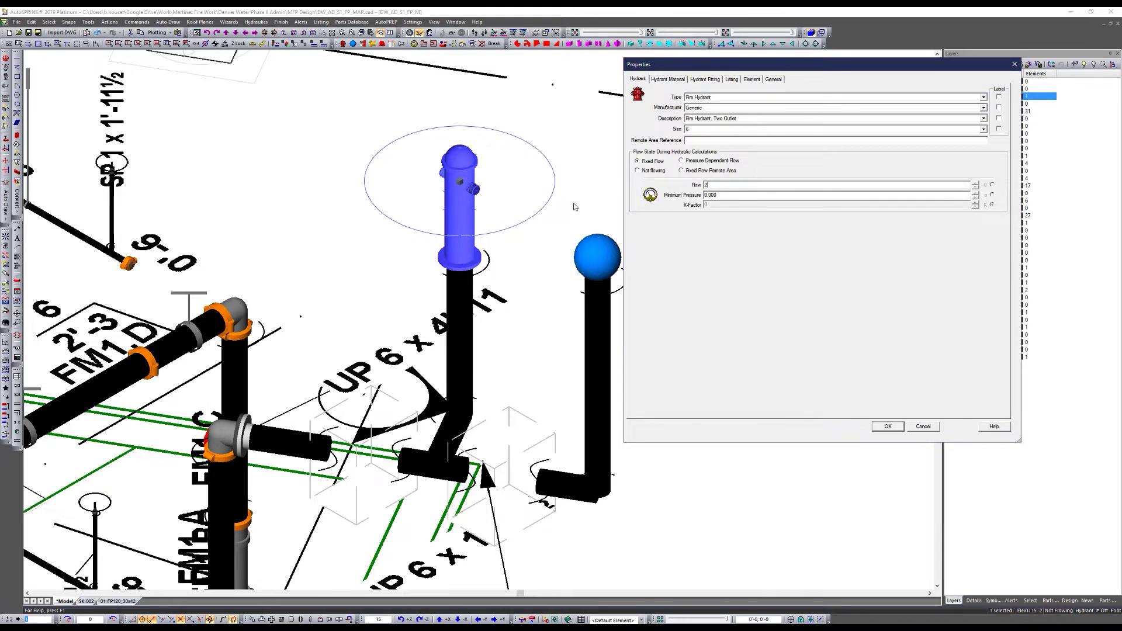
{"action": "left_click", "coordinate": [887, 425]}
{"action": "key", "text": "alt+Return"}
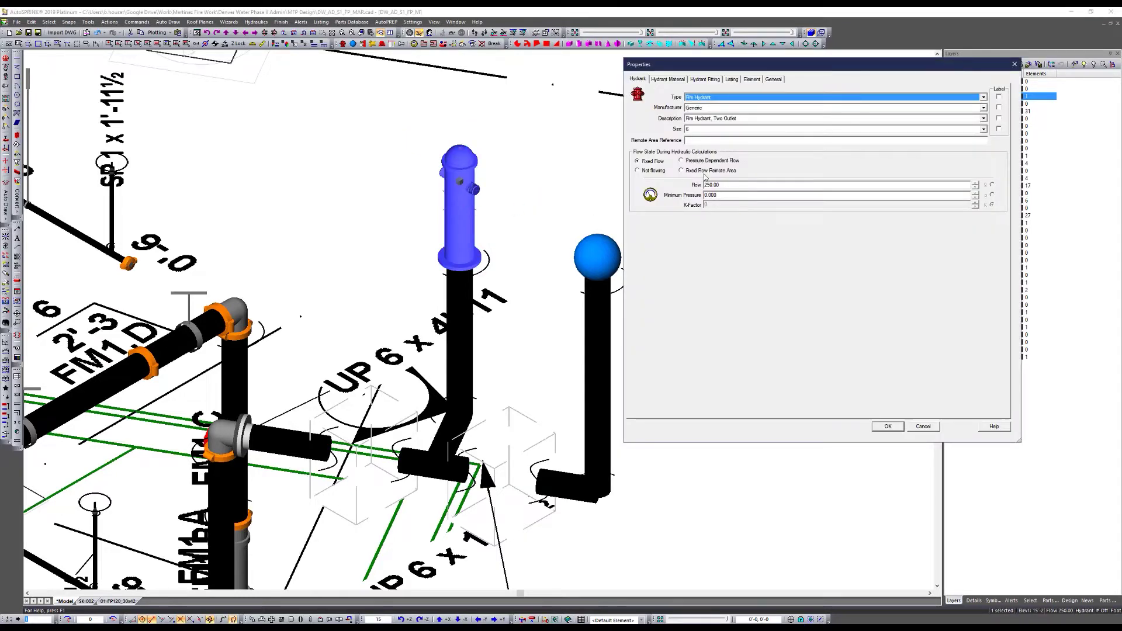
{"action": "left_click", "coordinate": [713, 171]}
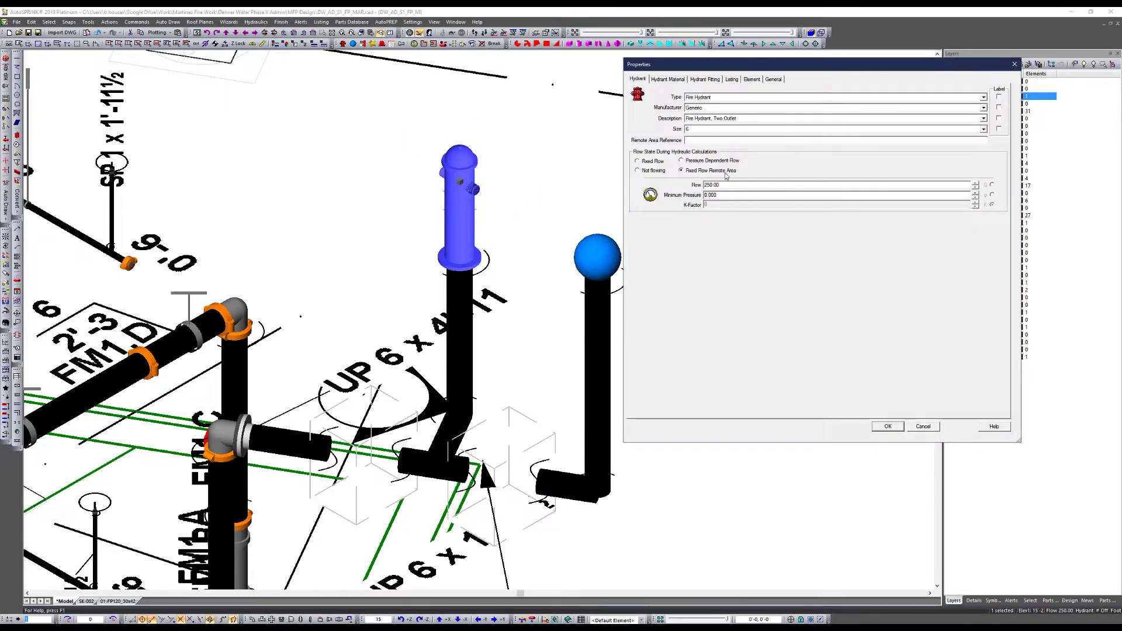
{"action": "left_click", "coordinate": [875, 428]}
Step: Expand the layer list, show the hydraulics layer of Level S1, and open the properties of Remote Area 2's boundary
{"action": "scroll", "coordinate": [594, 232], "scroll_direction": "down", "scroll_amount": 6}
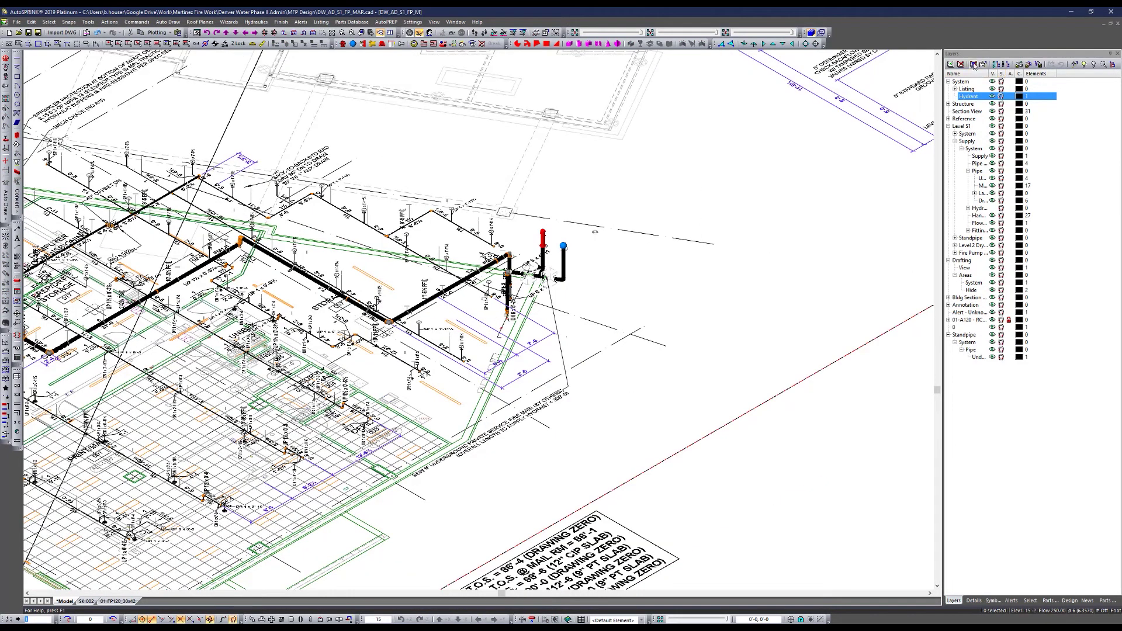
{"action": "left_click", "coordinate": [1112, 64]}
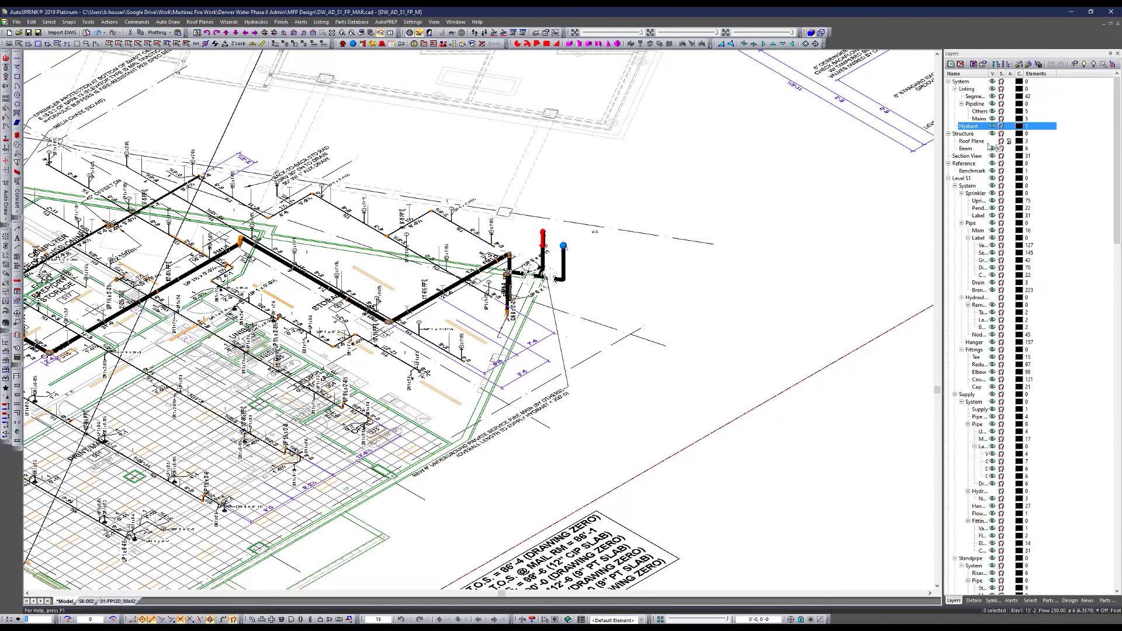
{"action": "left_click", "coordinate": [992, 298]}
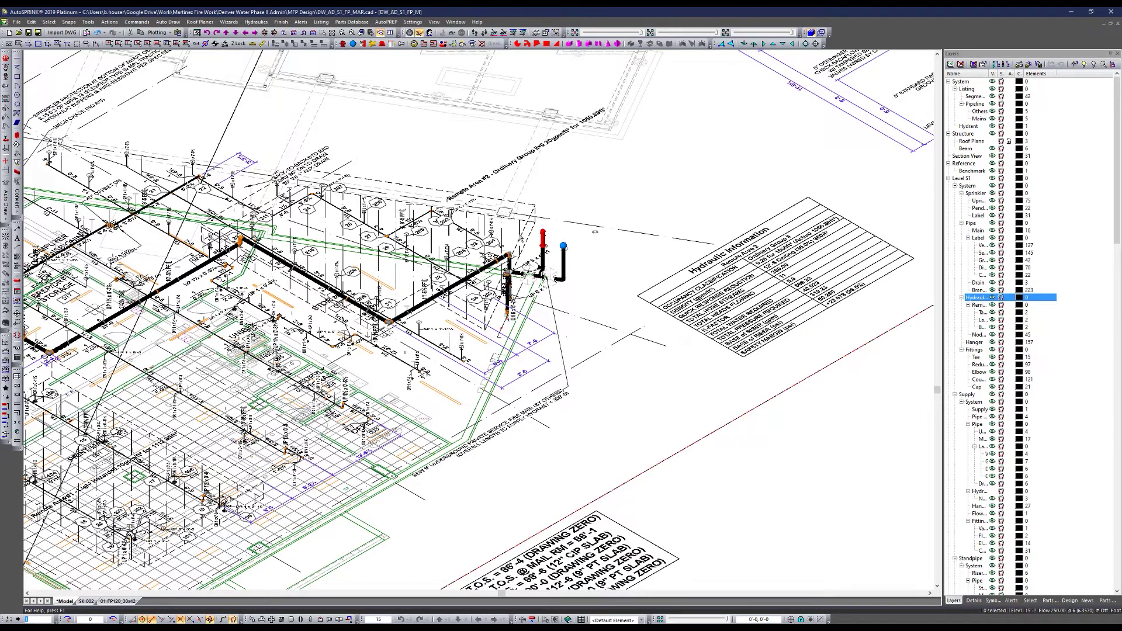
{"action": "left_click", "coordinate": [524, 238]}
{"action": "double_click", "coordinate": [524, 238]}
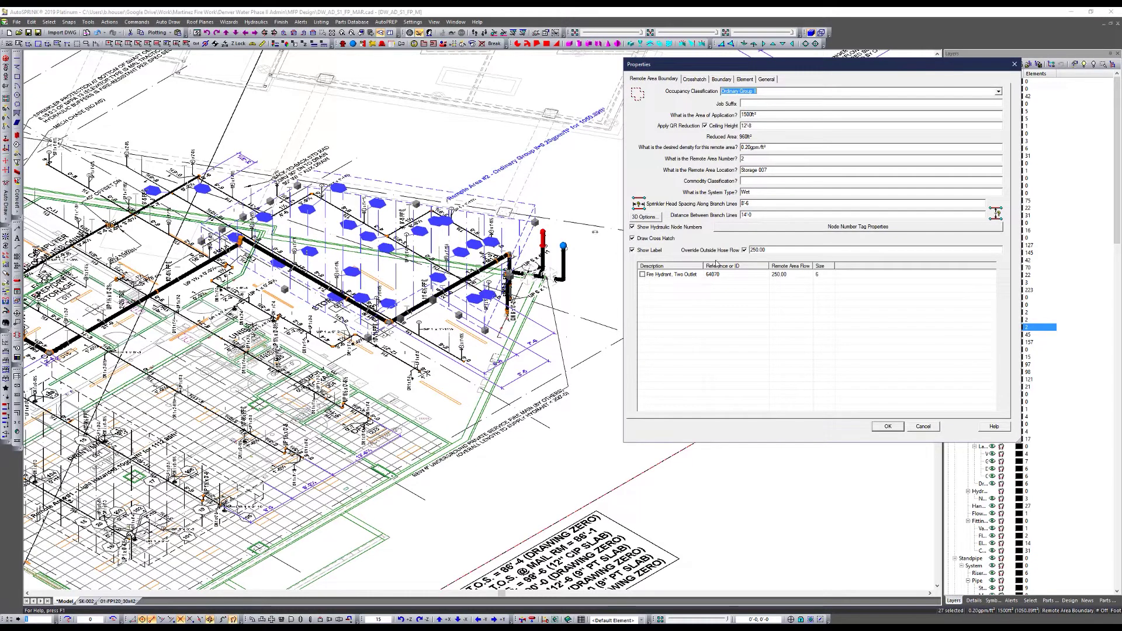
Step: Turn off the outside hose flow override, include the two-outlet fire hydrant in Remote Area 2, and set its remote area flow to 100
{"action": "left_click", "coordinate": [743, 251]}
{"action": "left_click", "coordinate": [648, 277]}
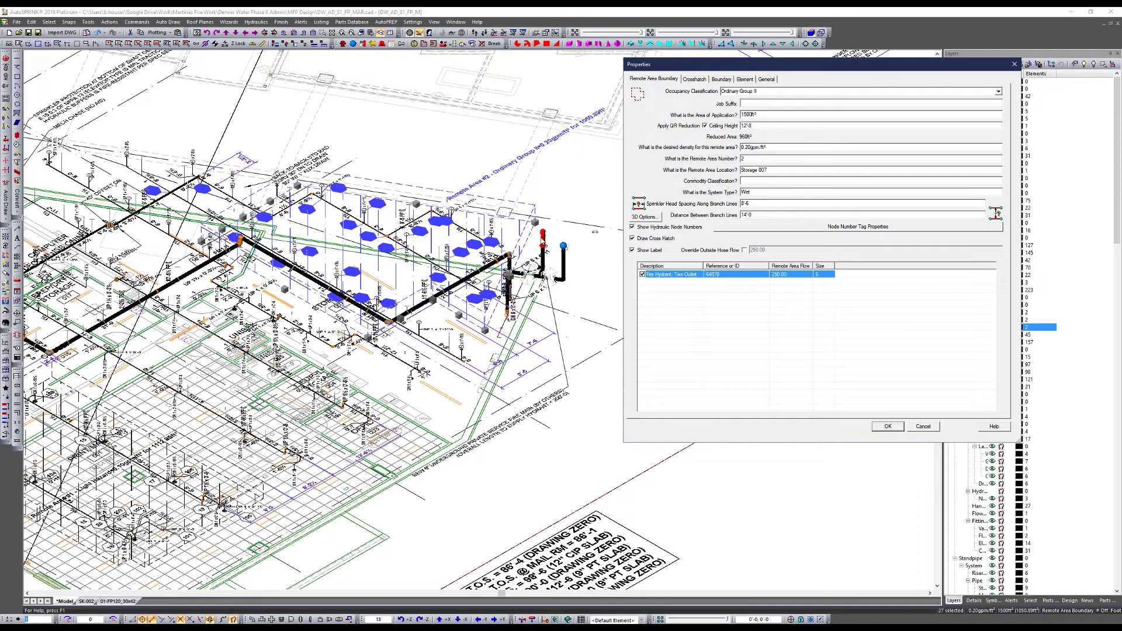
{"action": "left_click", "coordinate": [780, 276]}
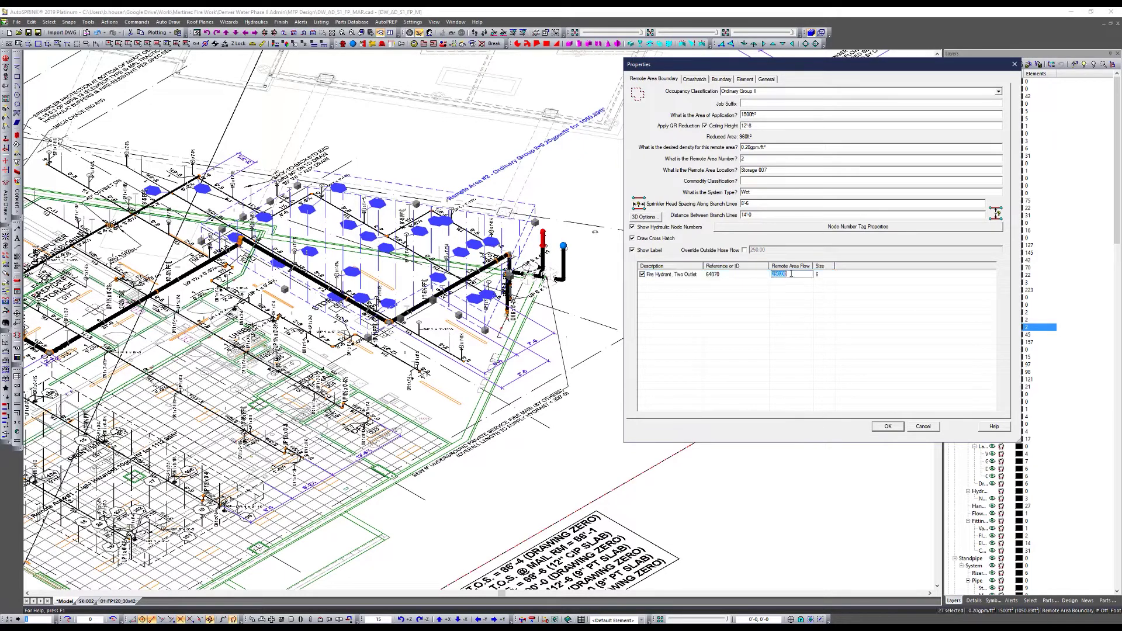
{"action": "type", "text": "100"}
{"action": "key", "text": "Return"}
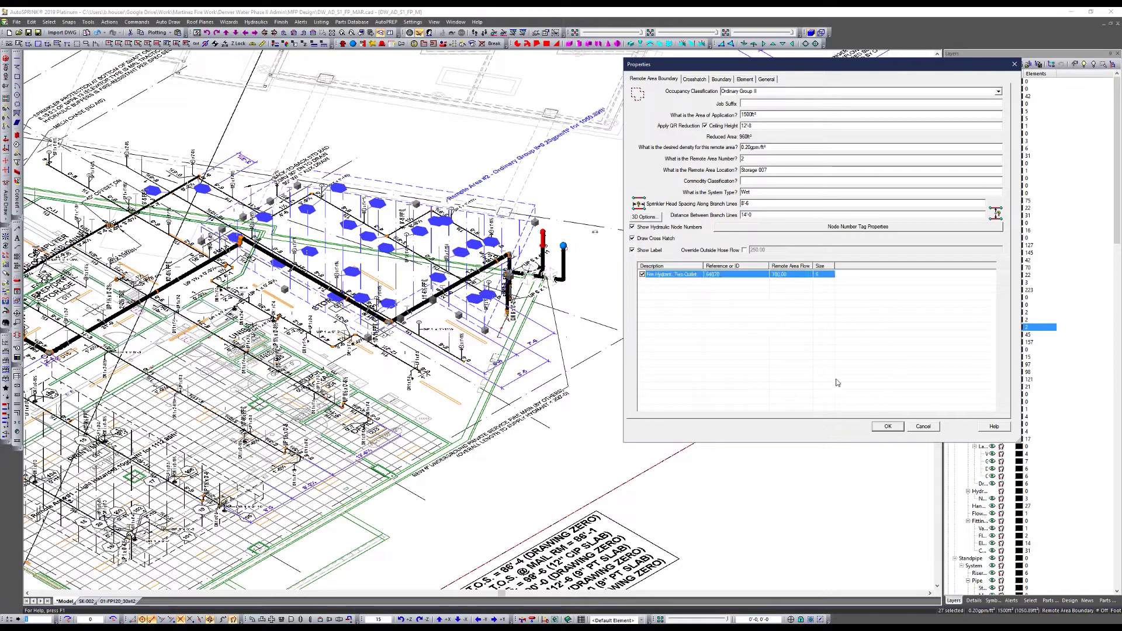
{"action": "left_click", "coordinate": [887, 426]}
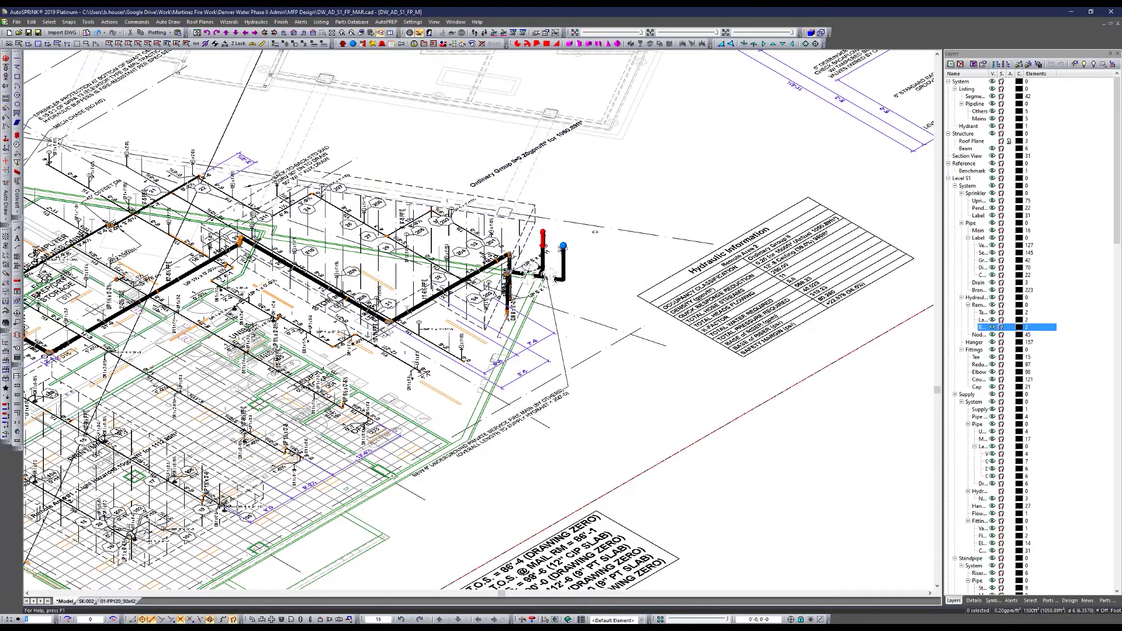
Step: Turn off the hydraulic length and elevation change overrides on the short horizontal pipe feeding the hydrant
{"action": "scroll", "coordinate": [546, 260], "scroll_direction": "up", "scroll_amount": 6}
{"action": "left_click", "coordinate": [519, 314]}
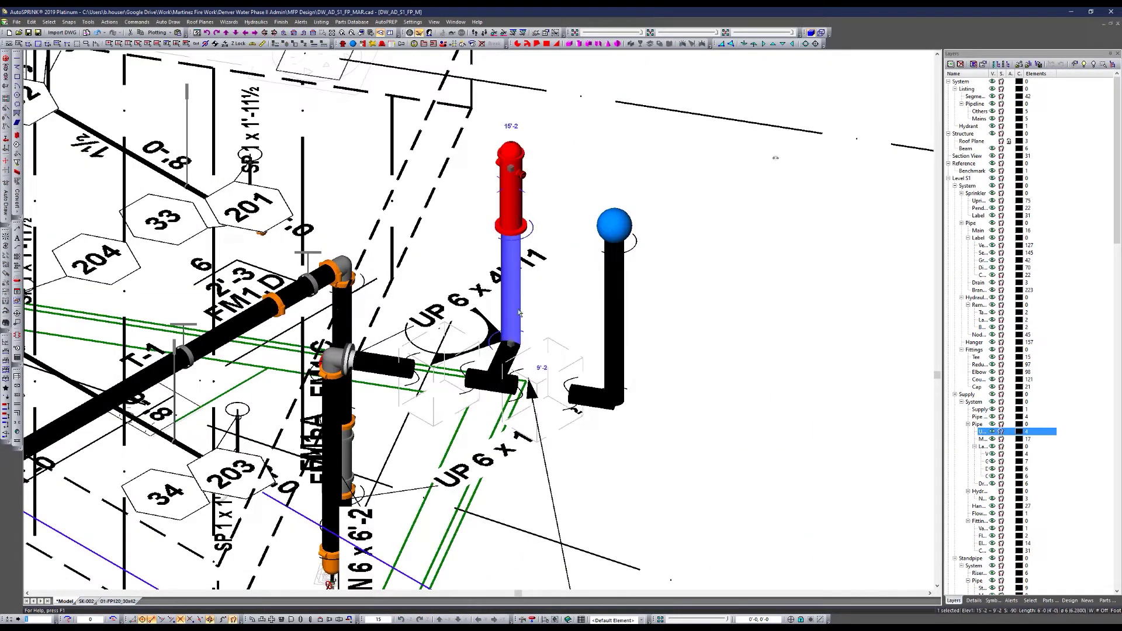
{"action": "double_click", "coordinate": [499, 360]}
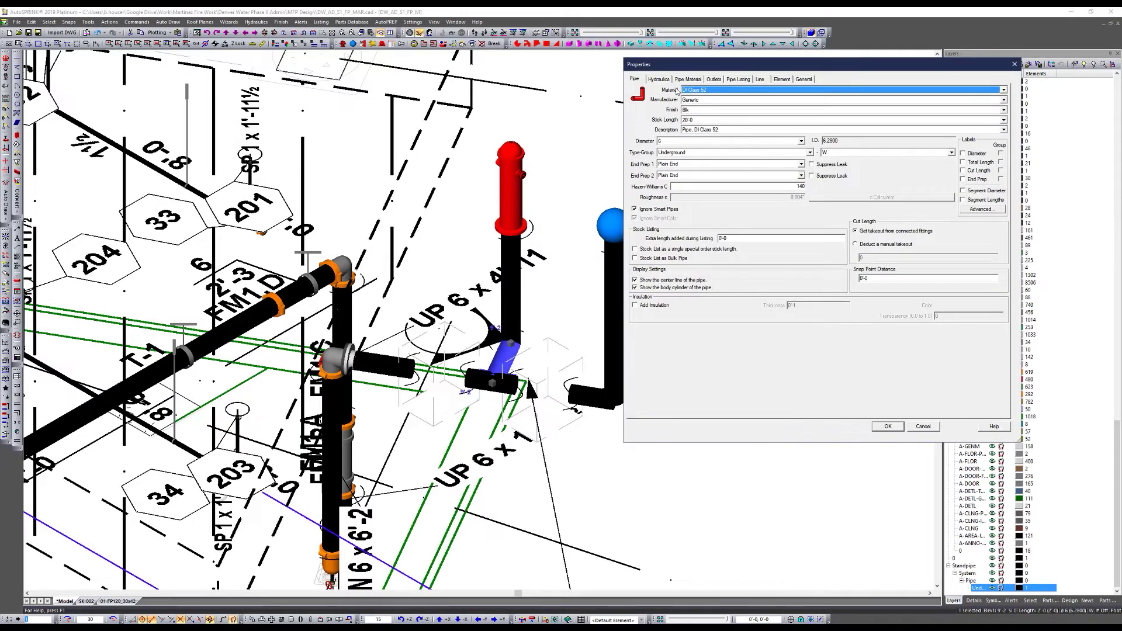
{"action": "left_click", "coordinate": [659, 79]}
{"action": "left_click", "coordinate": [632, 130]}
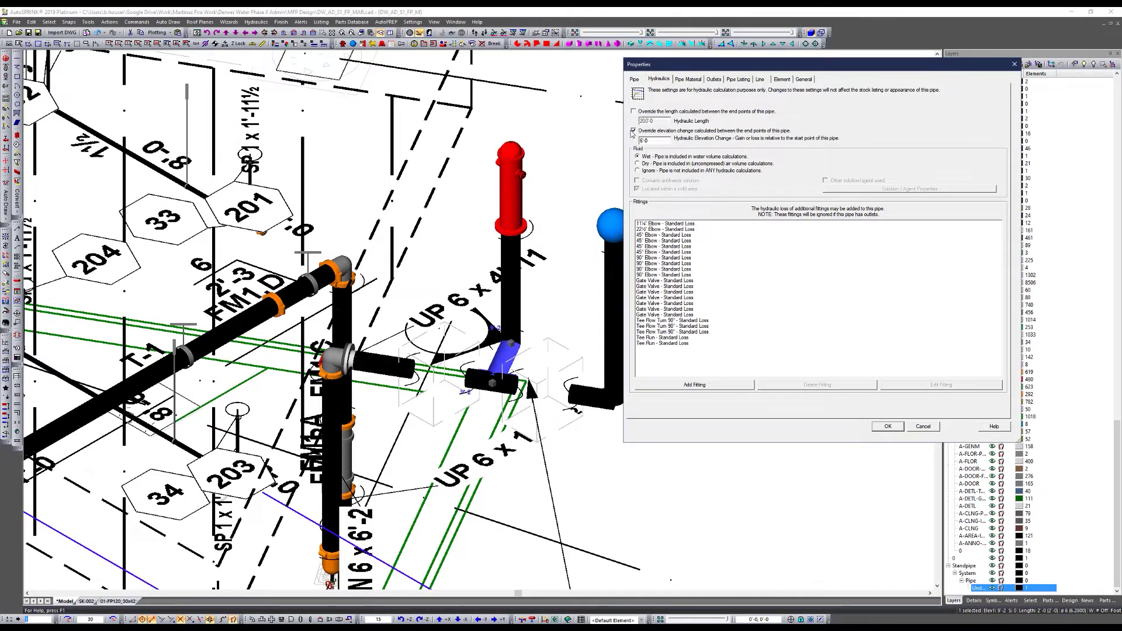
{"action": "left_click", "coordinate": [632, 131]}
Step: Delete the 11¼° elbow, a 90° elbow and several gate valves from the hydrant branch pipe's hydraulic fittings
{"action": "left_click", "coordinate": [678, 223]}
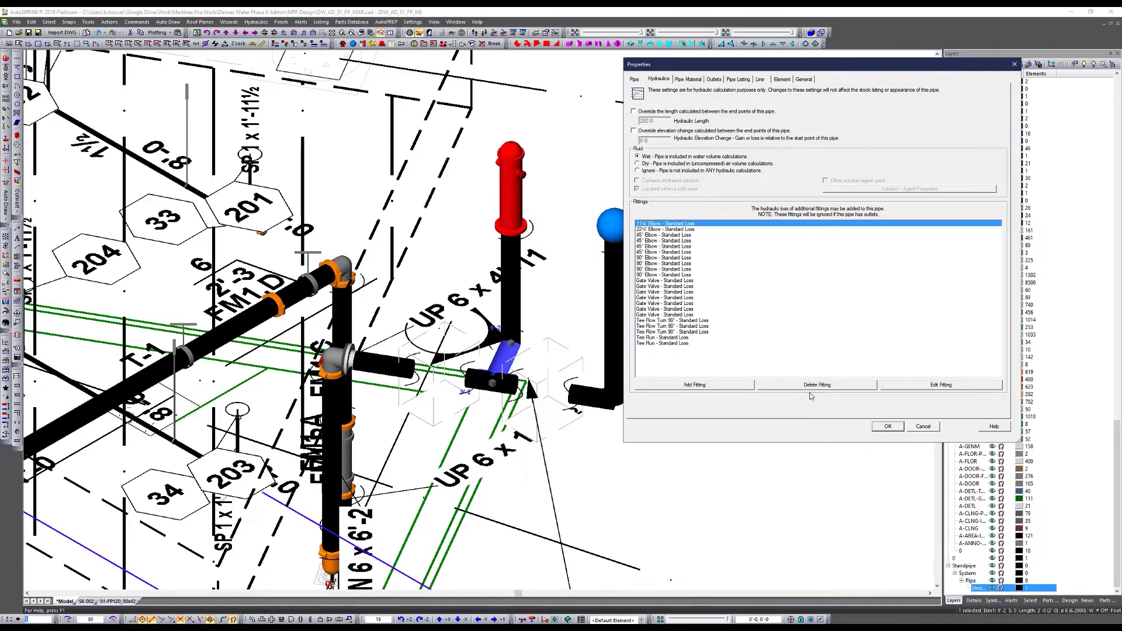
{"action": "left_click", "coordinate": [812, 387]}
{"action": "left_click", "coordinate": [698, 268]}
{"action": "left_click", "coordinate": [806, 387]}
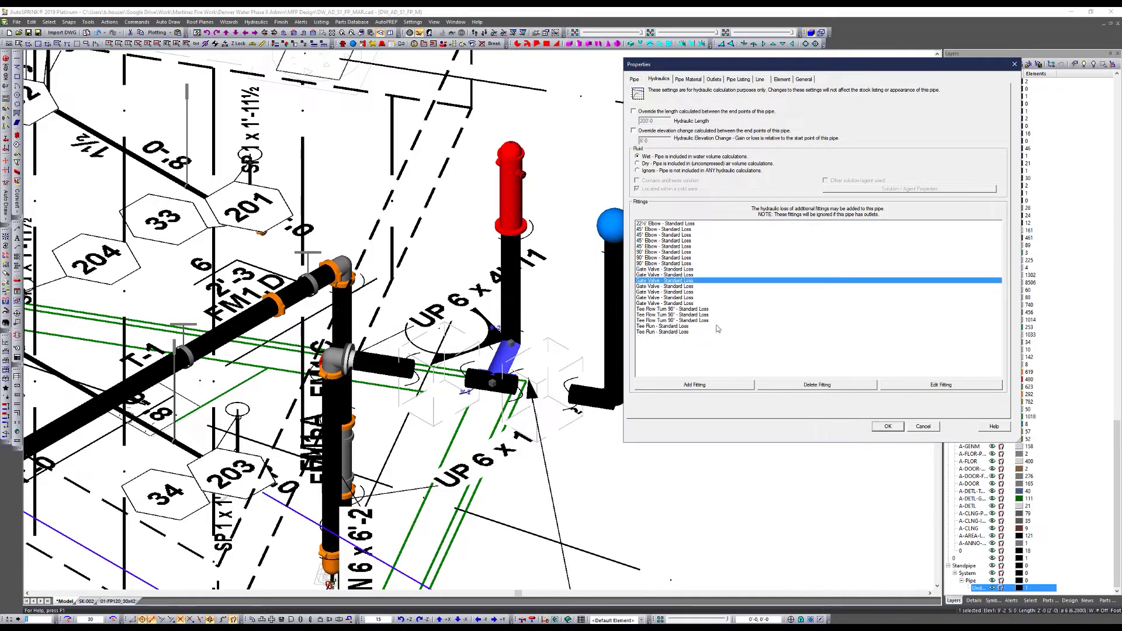
{"action": "left_click", "coordinate": [806, 387]}
{"action": "left_click", "coordinate": [806, 387]}
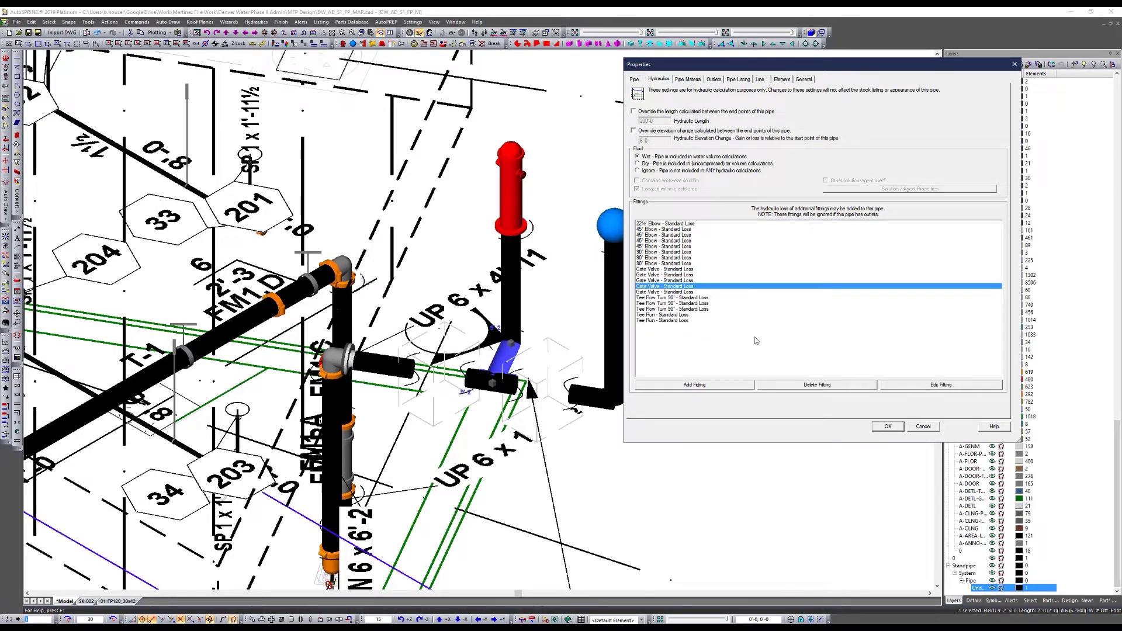
{"action": "left_click", "coordinate": [809, 386]}
{"action": "left_click", "coordinate": [891, 427]}
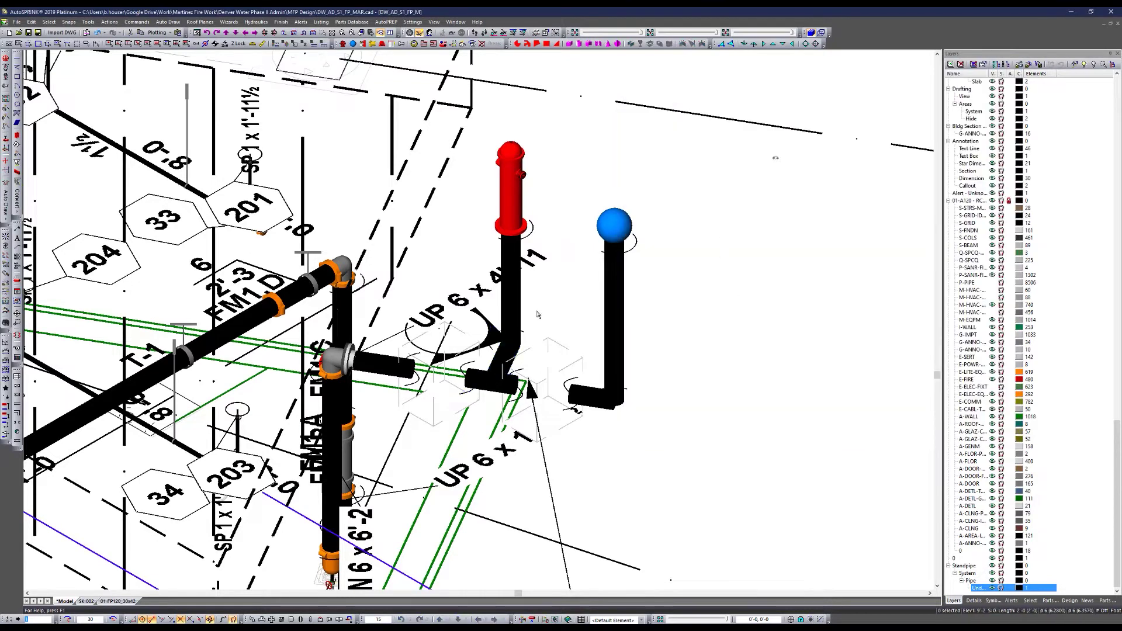
Step: Set the hydraulic length of the main between the riser and the hydrant branch to 20'-0 and turn off its elevation change override
{"action": "left_click", "coordinate": [486, 377]}
{"action": "scroll", "coordinate": [486, 375], "scroll_direction": "up", "scroll_amount": 2}
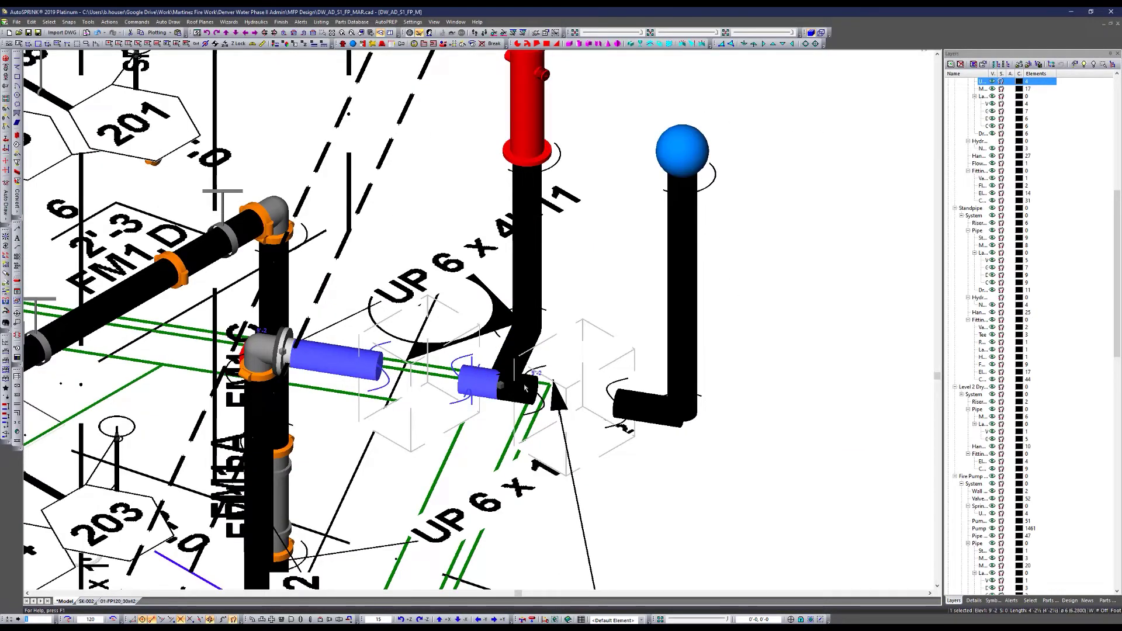
{"action": "double_click", "coordinate": [338, 353]}
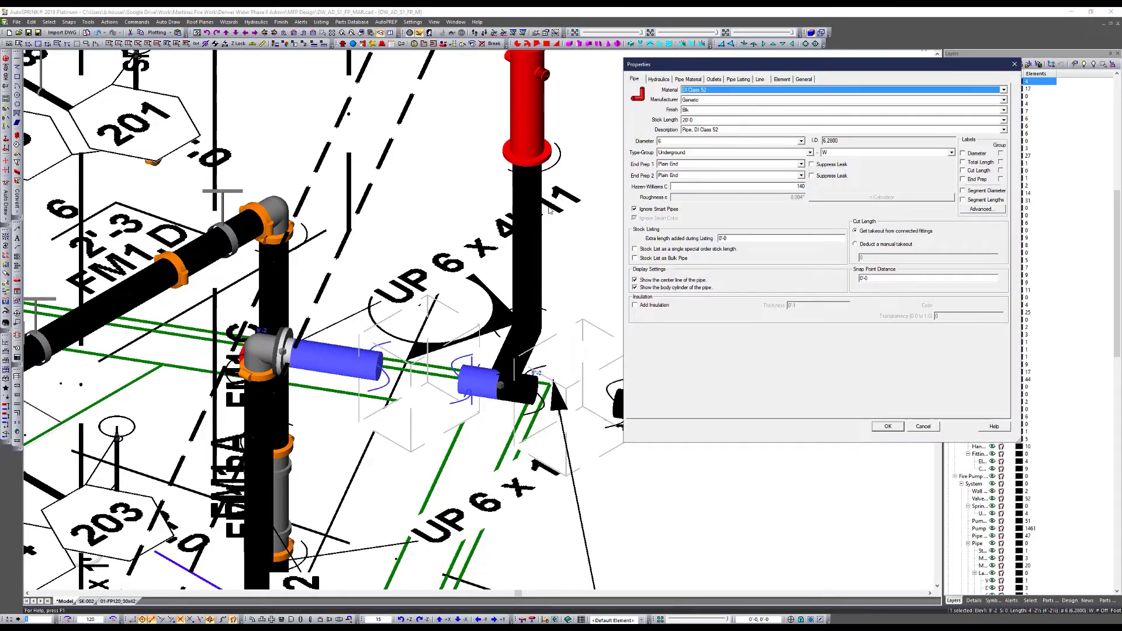
{"action": "left_click", "coordinate": [656, 80]}
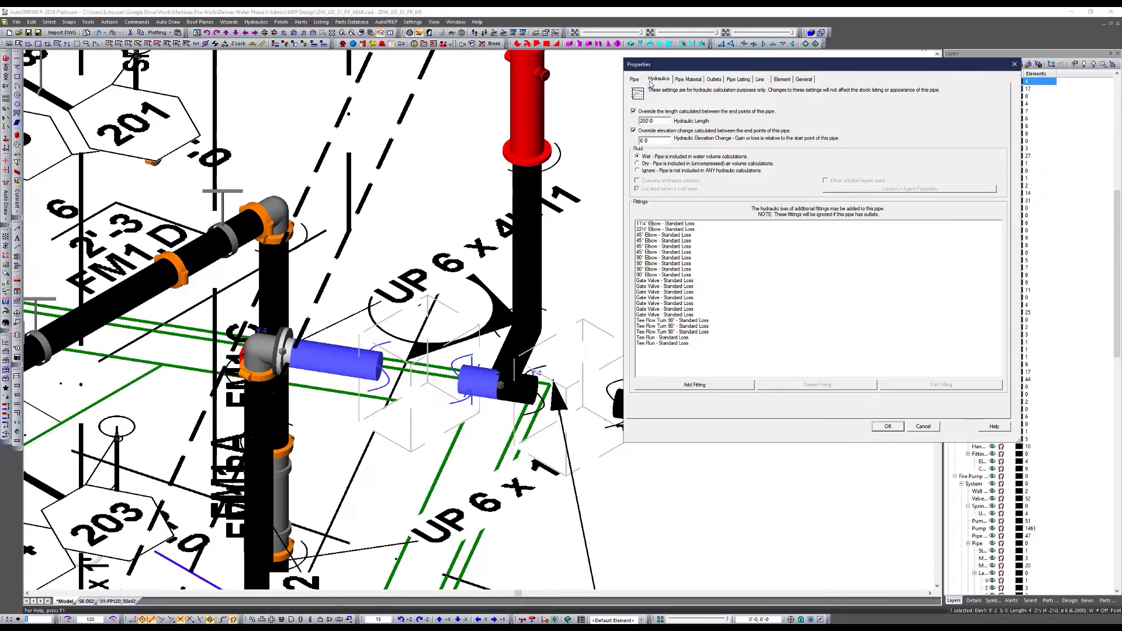
{"action": "left_click", "coordinate": [633, 130]}
{"action": "type", "text": "1"}
{"action": "type", "text": "20"}
{"action": "left_click", "coordinate": [678, 257]}
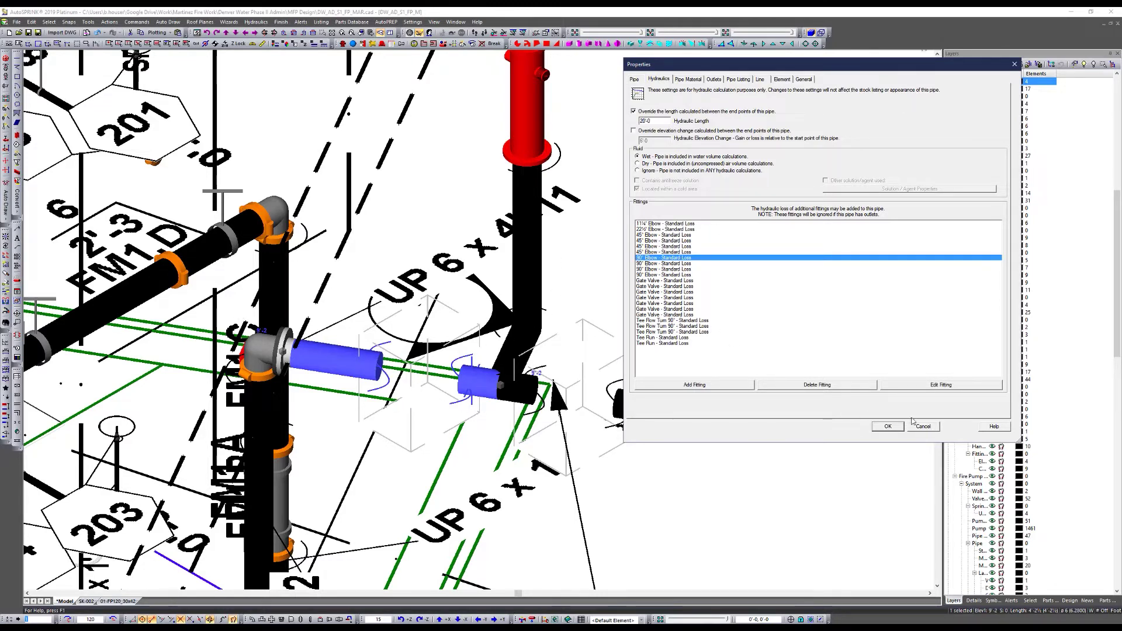
{"action": "left_click", "coordinate": [887, 426]}
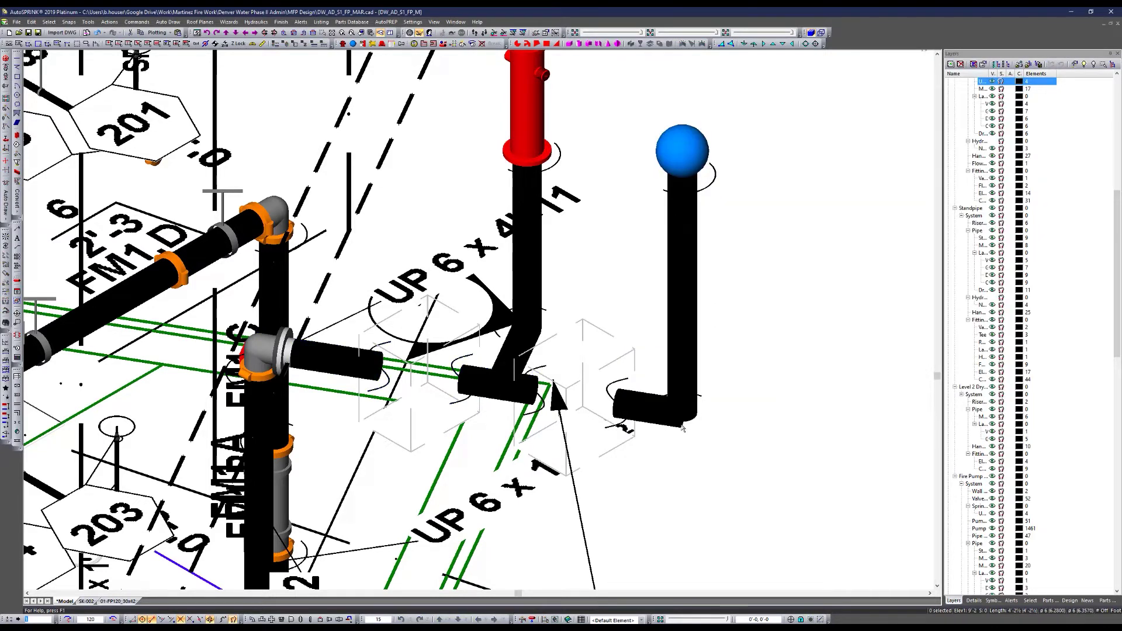
Step: Override the pipe between the hydrant branch and the supply with a hydraulic length of 350'-0 and an elevation change of 36'-0
{"action": "double_click", "coordinate": [466, 367]}
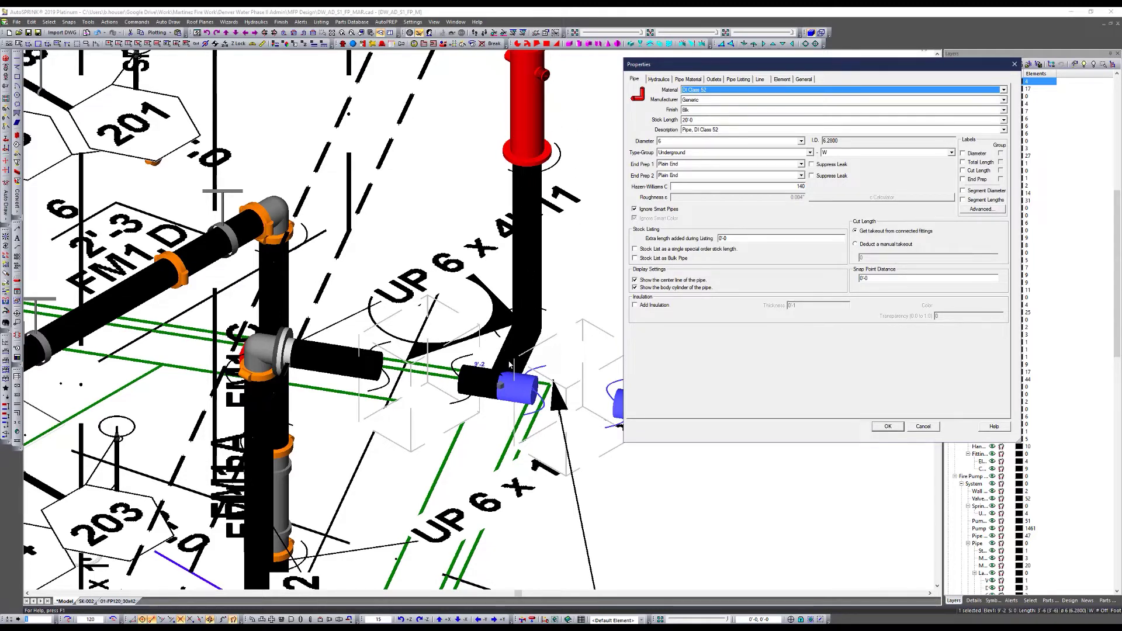
{"action": "left_click", "coordinate": [658, 79]}
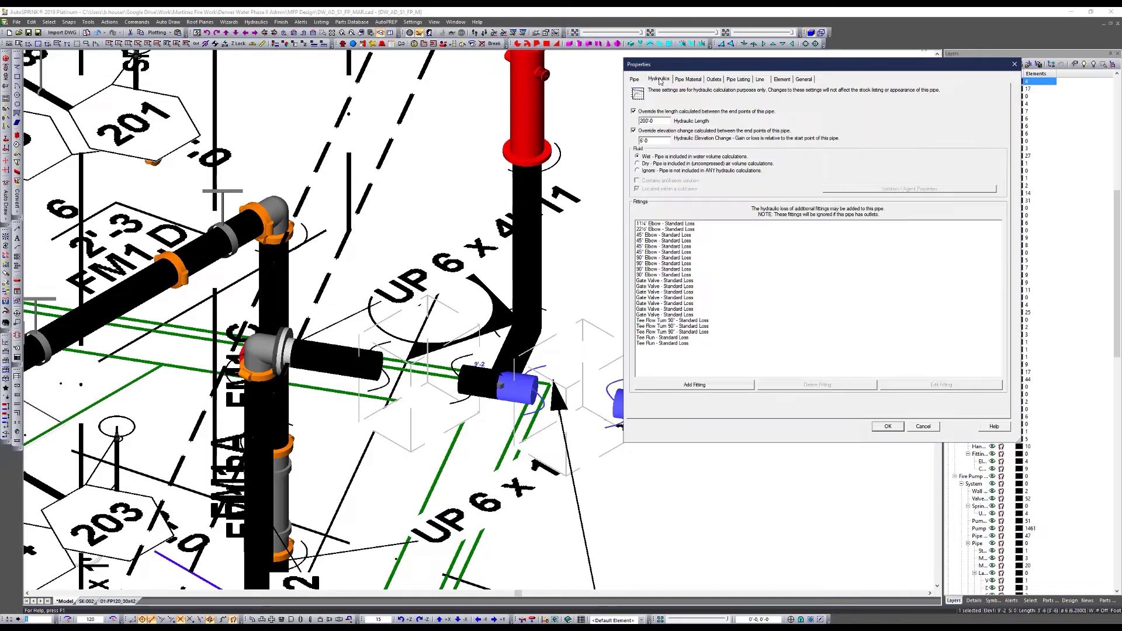
{"action": "left_click", "coordinate": [646, 121]}
{"action": "left_click", "coordinate": [642, 141]}
Step: Delete two gate valves and a 90° elbow from the supply-side pipe's hydraulic fittings
{"action": "left_click", "coordinate": [669, 252]}
{"action": "left_click", "coordinate": [701, 303]}
{"action": "left_click", "coordinate": [816, 384]}
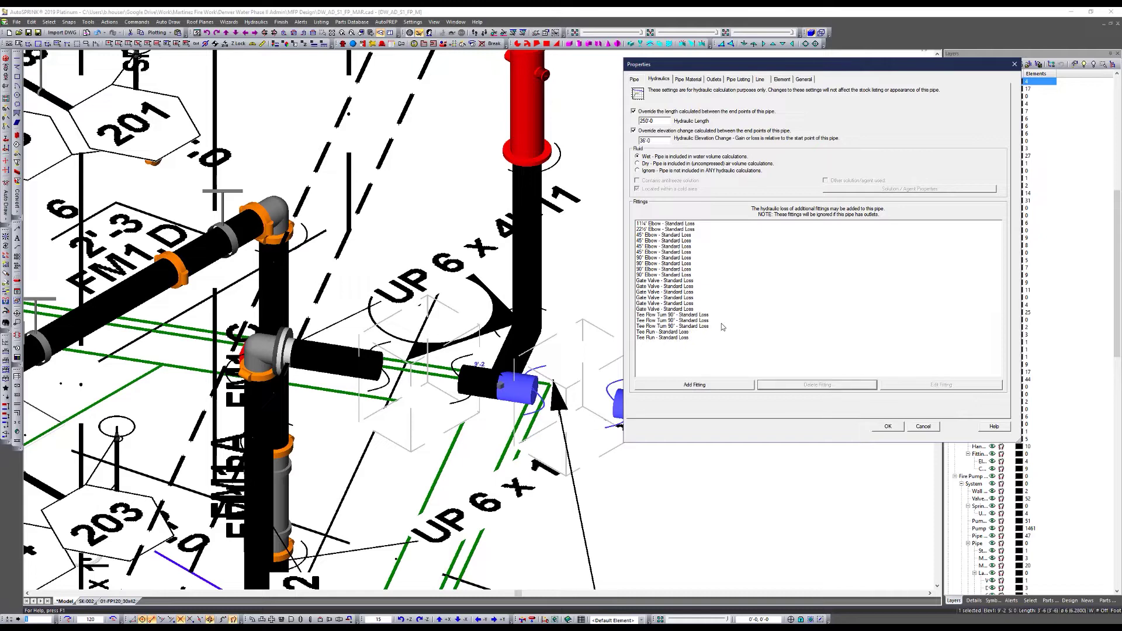
{"action": "left_click", "coordinate": [696, 304]}
{"action": "left_click", "coordinate": [792, 384]}
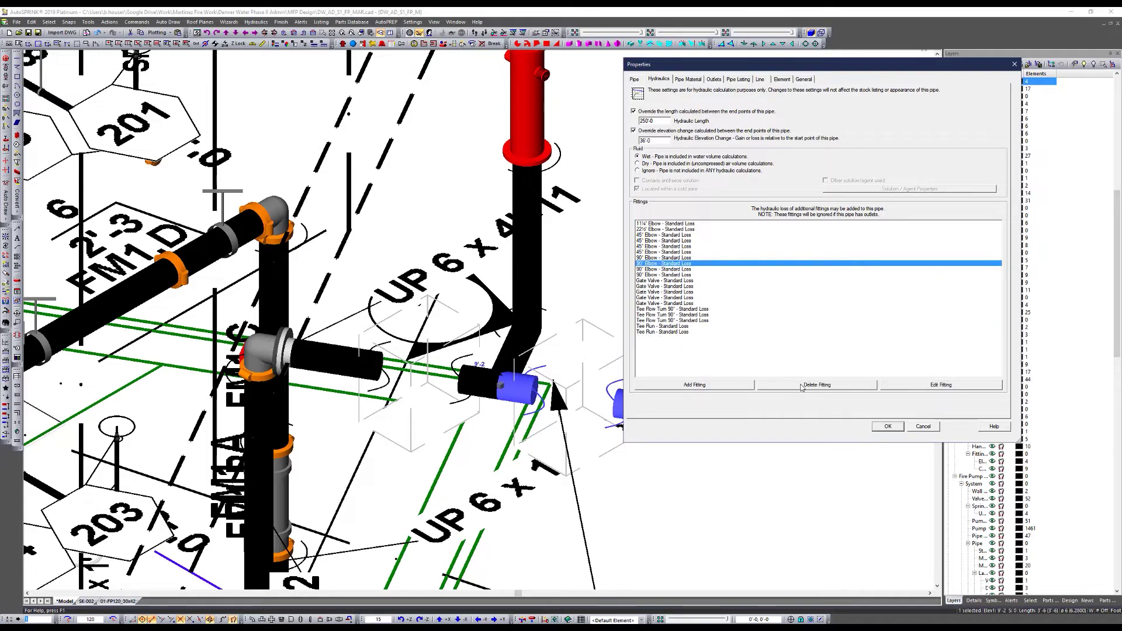
{"action": "left_click", "coordinate": [801, 386]}
{"action": "left_click", "coordinate": [887, 426]}
Step: Examine the remote area, the hydrant and its vertical pipe in plan and 3D views
{"action": "scroll", "coordinate": [490, 248], "scroll_direction": "down", "scroll_amount": 3}
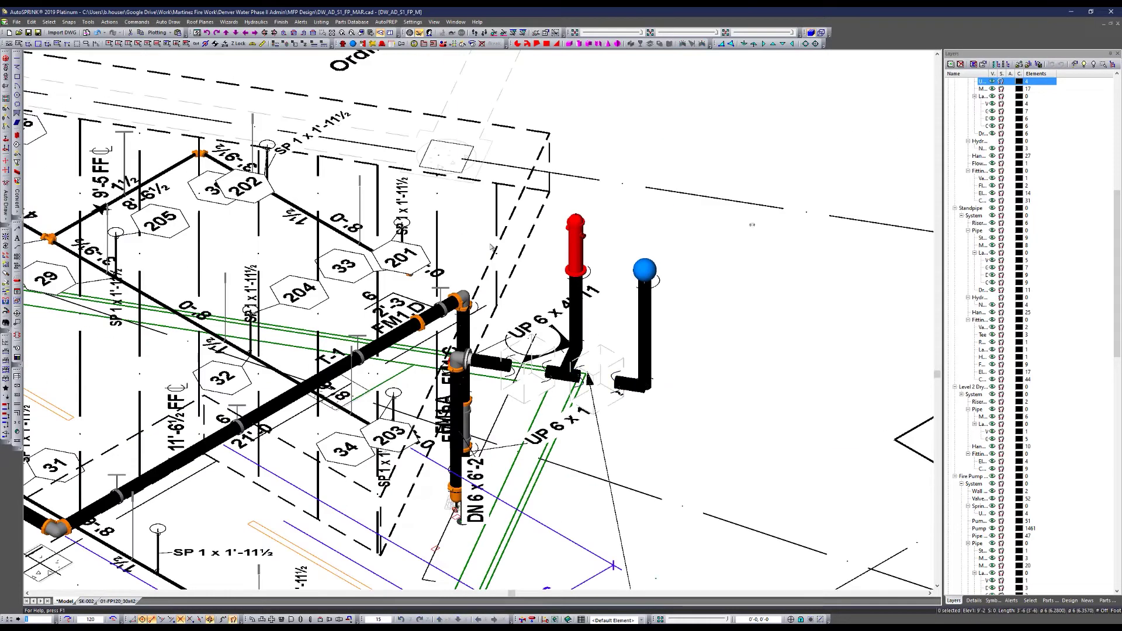
{"action": "key", "text": "ctrl+1"}
{"action": "scroll", "coordinate": [525, 257], "scroll_direction": "down", "scroll_amount": 3}
{"action": "scroll", "coordinate": [643, 269], "scroll_direction": "up", "scroll_amount": 3}
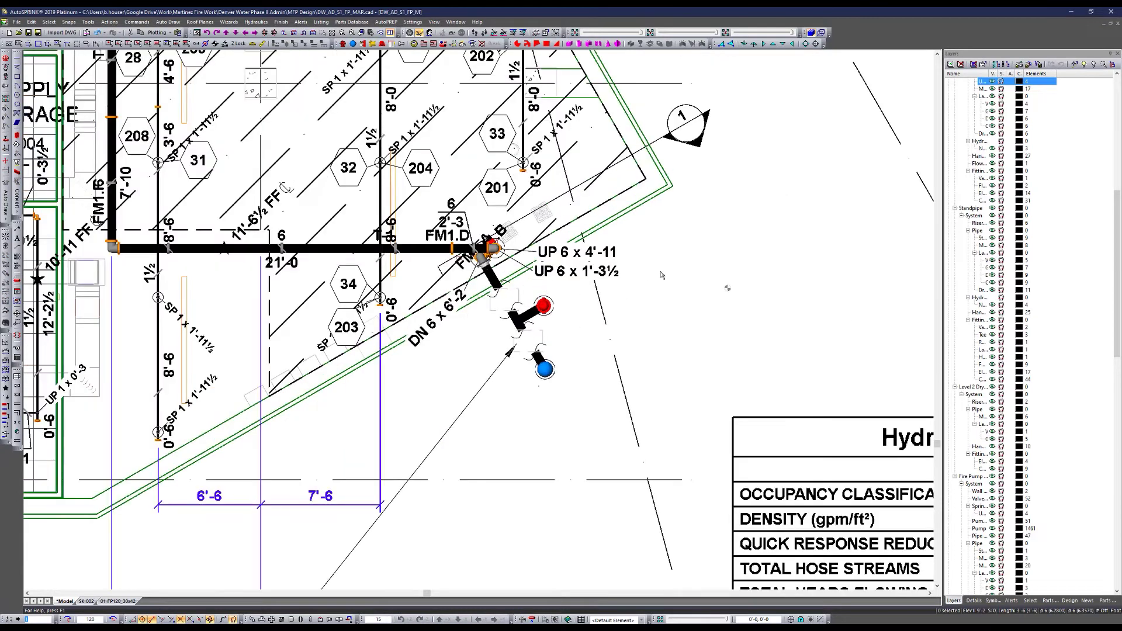
{"action": "scroll", "coordinate": [662, 275], "scroll_direction": "down", "scroll_amount": 3}
{"action": "scroll", "coordinate": [547, 302], "scroll_direction": "up", "scroll_amount": 4}
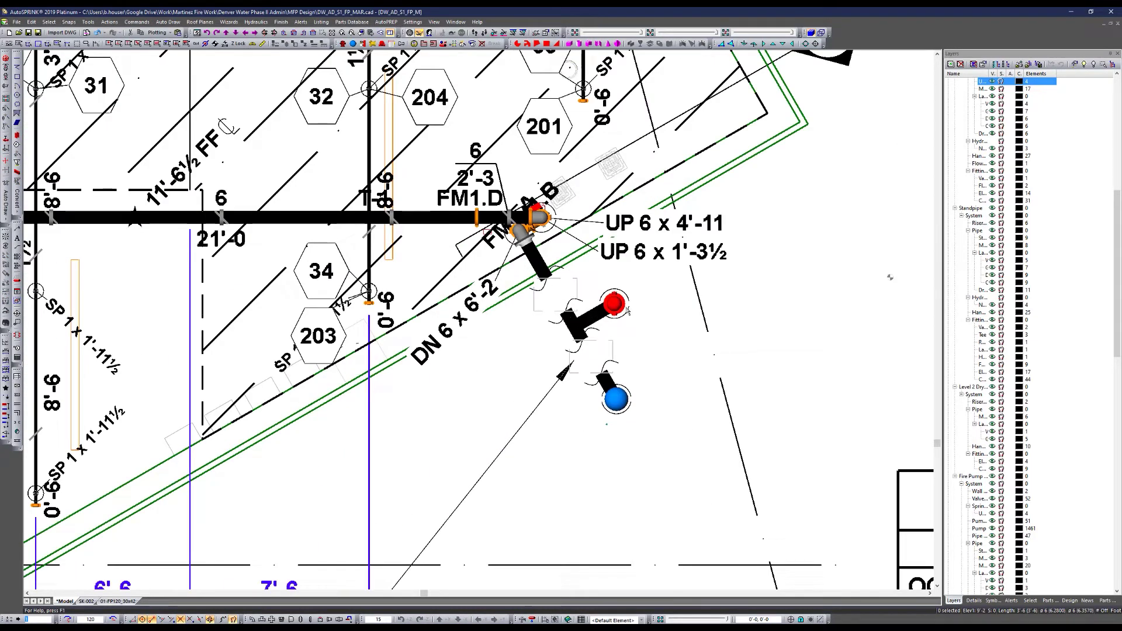
{"action": "left_click", "coordinate": [575, 154]}
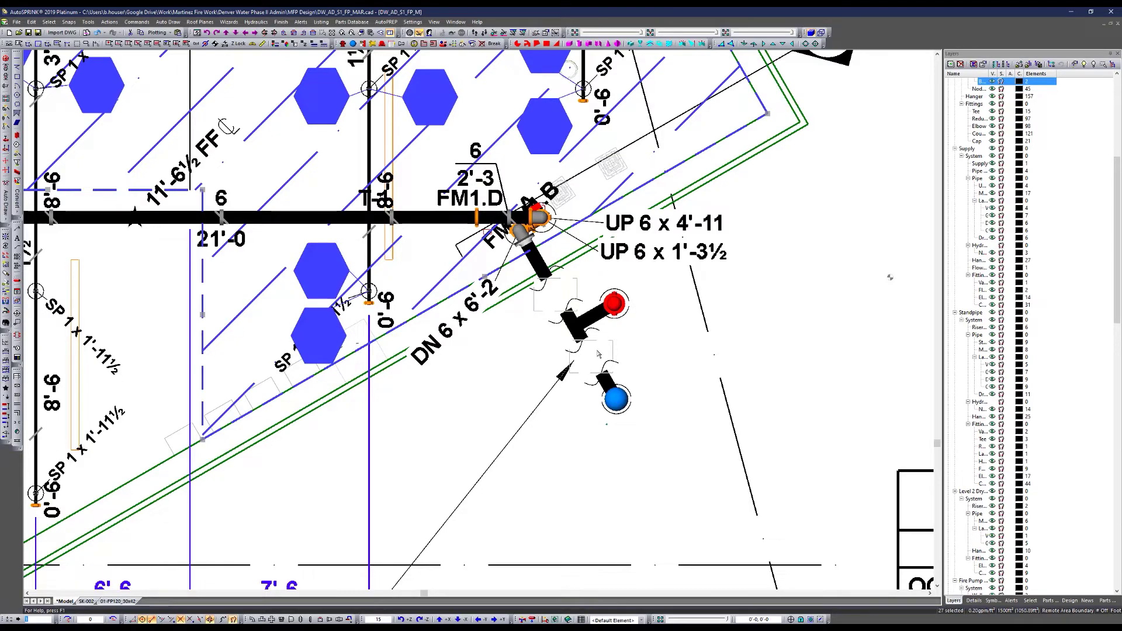
{"action": "middle_click_drag", "start_coordinate": [537, 387], "coordinate": [576, 281]}
{"action": "left_click", "coordinate": [605, 203]}
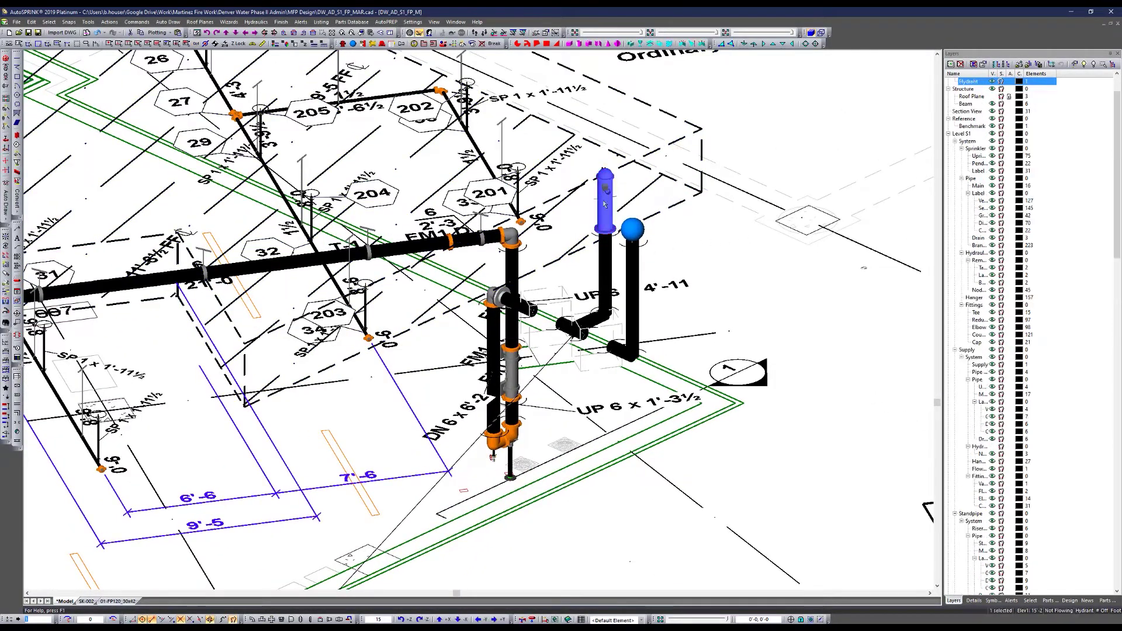
{"action": "left_click", "coordinate": [609, 252]}
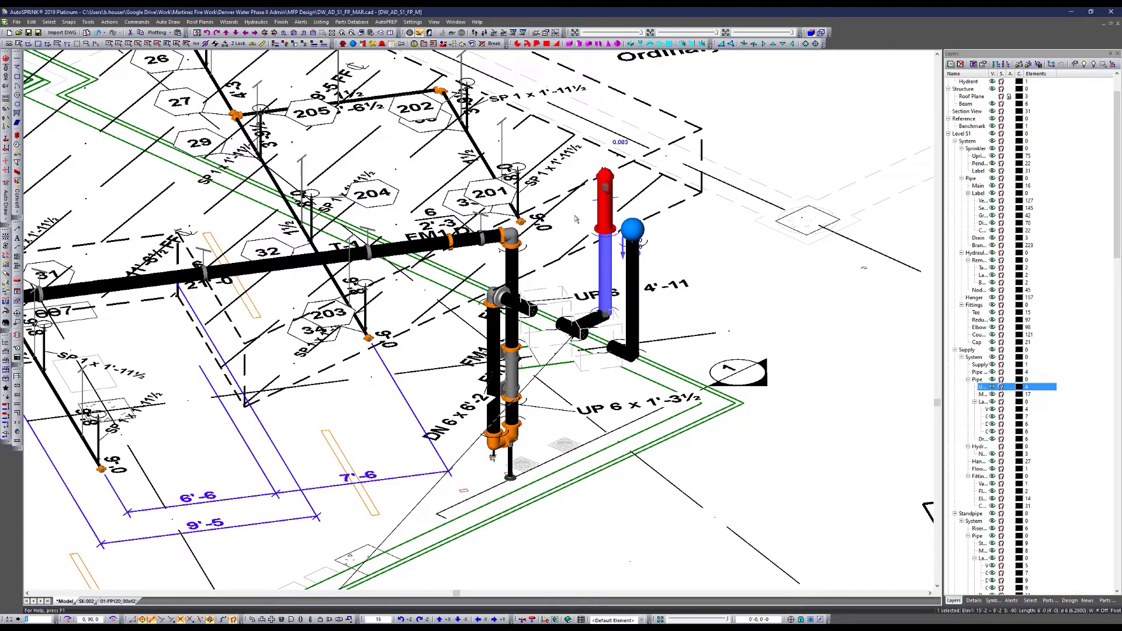
Step: Select Remote Area 2's boundary and update the hydraulic node tags
{"action": "left_click", "coordinate": [554, 197]}
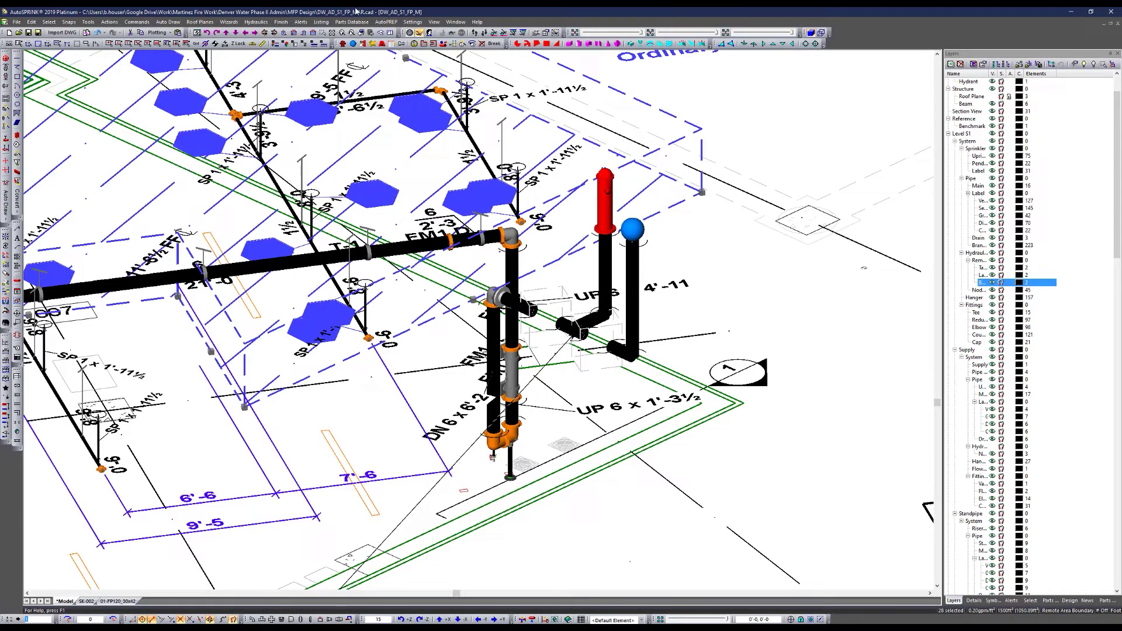
{"action": "left_click", "coordinate": [281, 21]}
{"action": "mouse_move", "coordinate": [259, 25]}
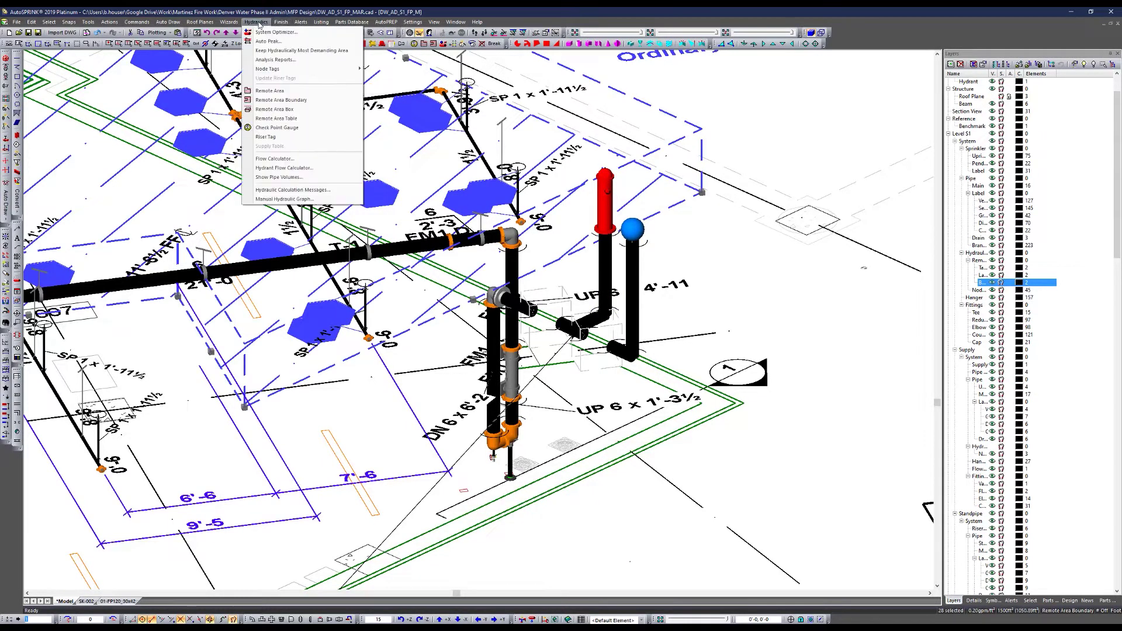
{"action": "mouse_move", "coordinate": [345, 69]}
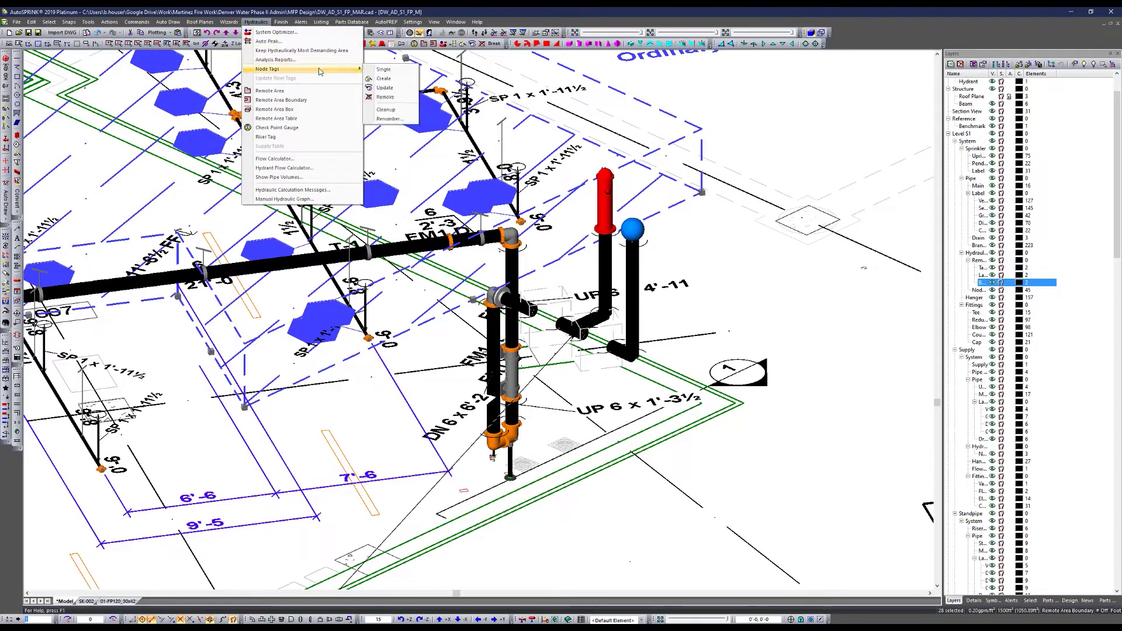
{"action": "left_click", "coordinate": [390, 88]}
Step: Show the hydraulics layer under Supply
{"action": "left_click", "coordinate": [605, 202]}
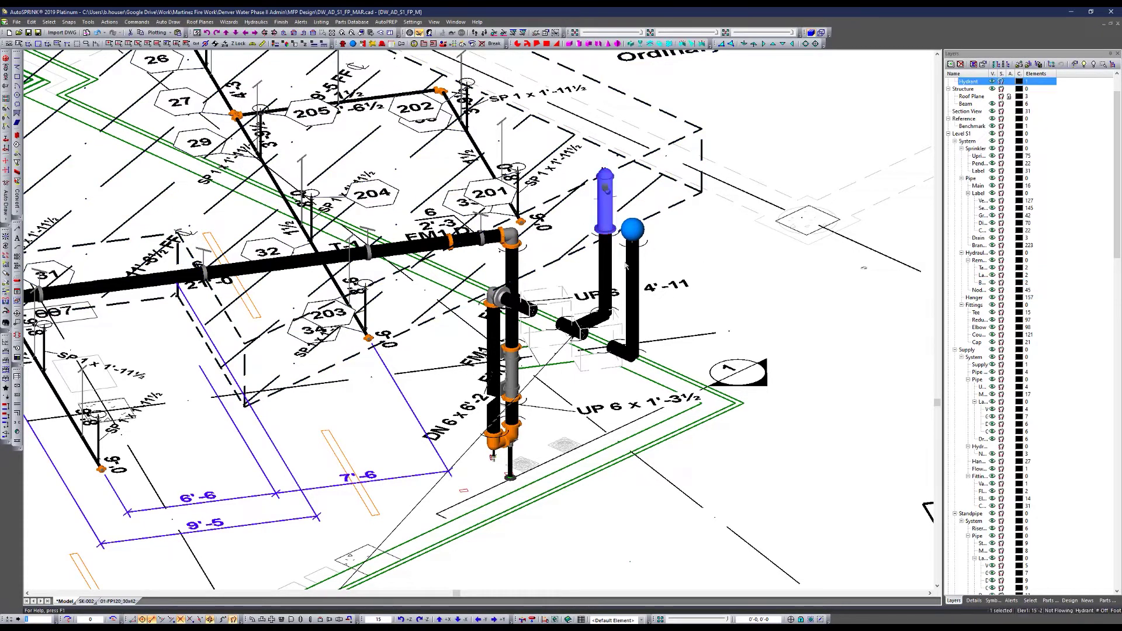
{"action": "left_click", "coordinate": [625, 265]}
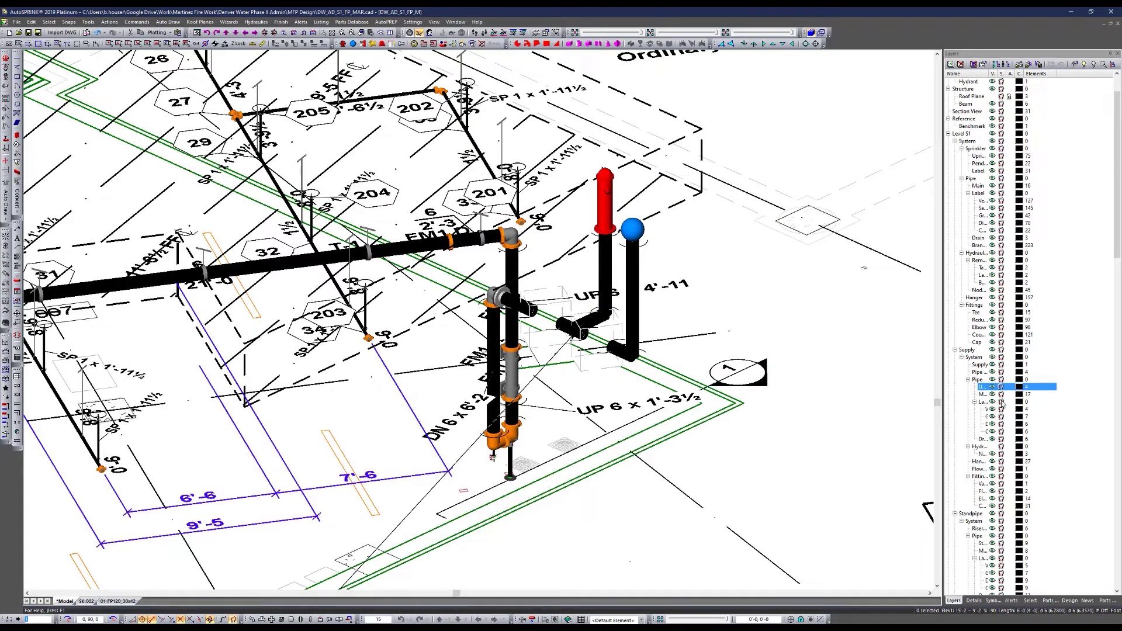
{"action": "scroll", "coordinate": [1002, 403], "scroll_direction": "down", "scroll_amount": 4}
{"action": "left_click", "coordinate": [992, 356]}
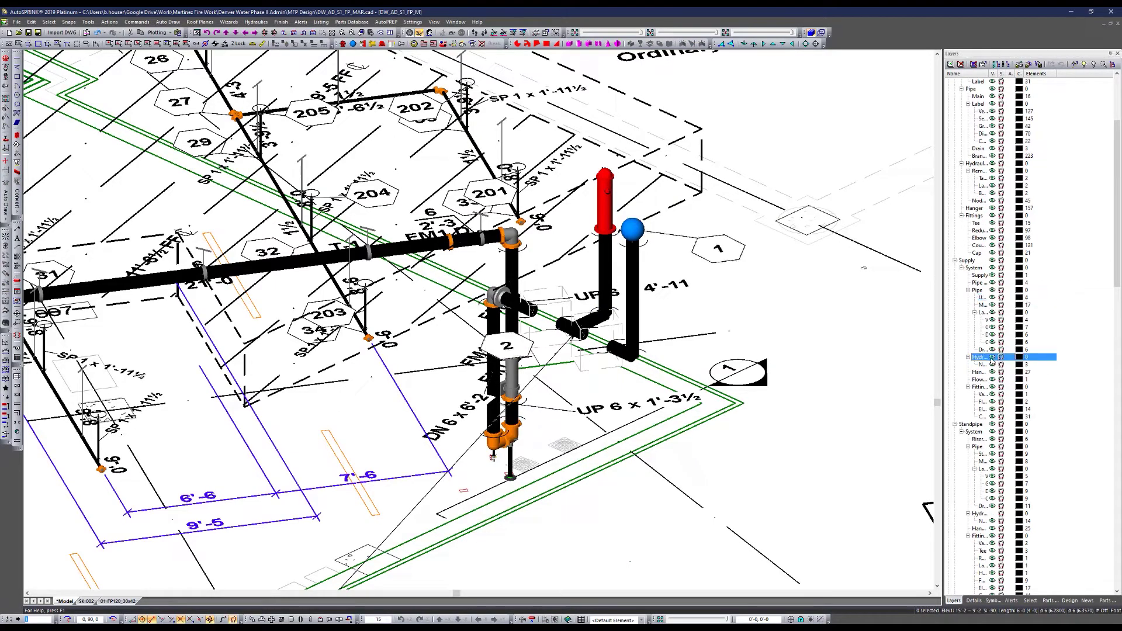
Step: Select every layer in the layer list and make them all visible
{"action": "middle_click_drag", "start_coordinate": [714, 257], "coordinate": [866, 359]}
{"action": "scroll", "coordinate": [985, 418], "scroll_direction": "down", "scroll_amount": 4}
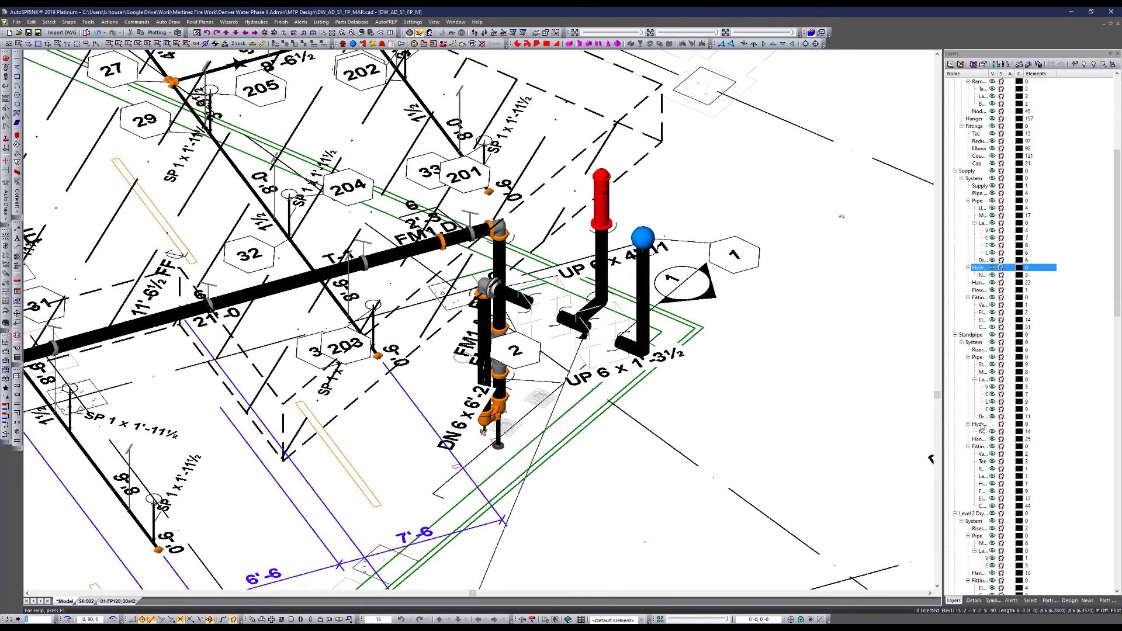
{"action": "left_click", "coordinate": [987, 425]}
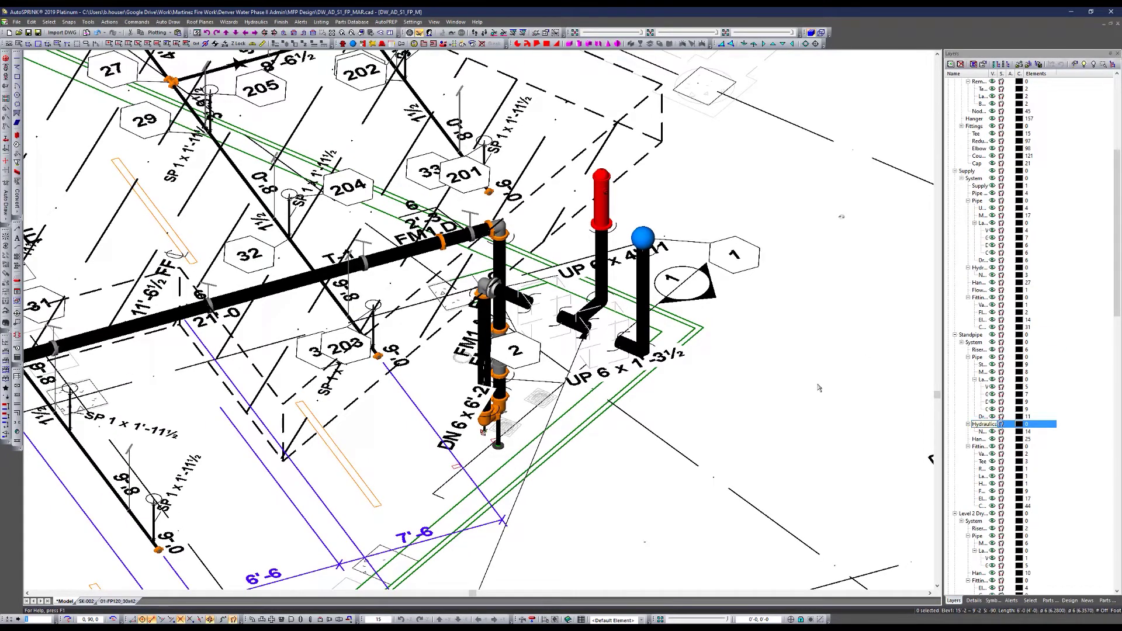
{"action": "scroll", "coordinate": [992, 450], "scroll_direction": "down", "scroll_amount": 3}
{"action": "scroll", "coordinate": [993, 455], "scroll_direction": "down", "scroll_amount": 15}
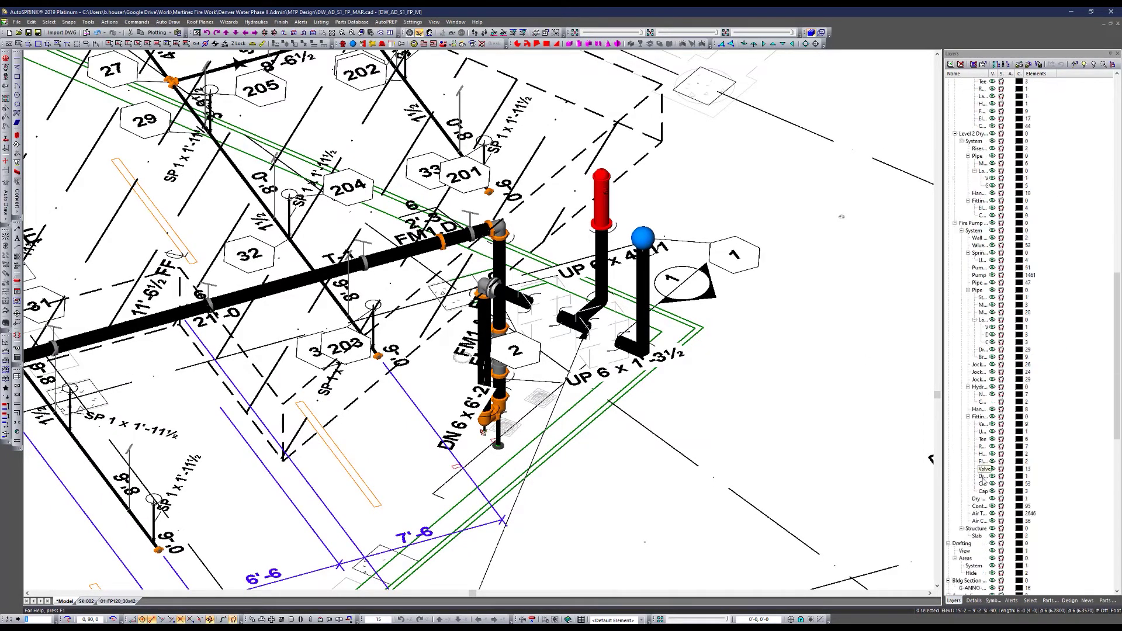
{"action": "scroll", "coordinate": [984, 383], "scroll_direction": "down", "scroll_amount": 11}
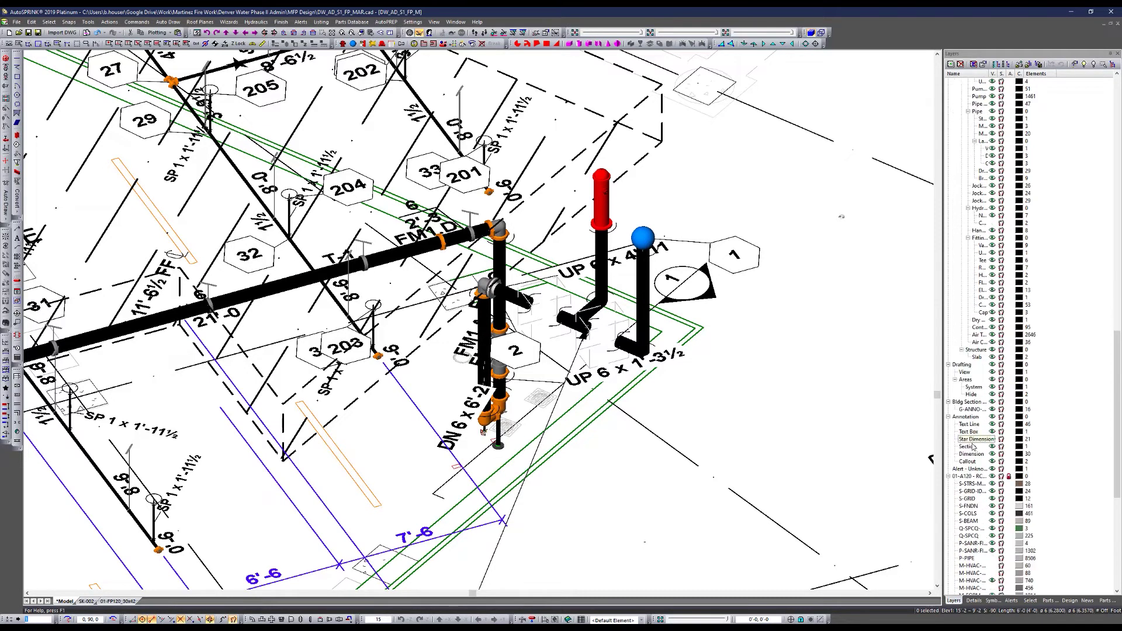
{"action": "scroll", "coordinate": [974, 373], "scroll_direction": "down", "scroll_amount": 8}
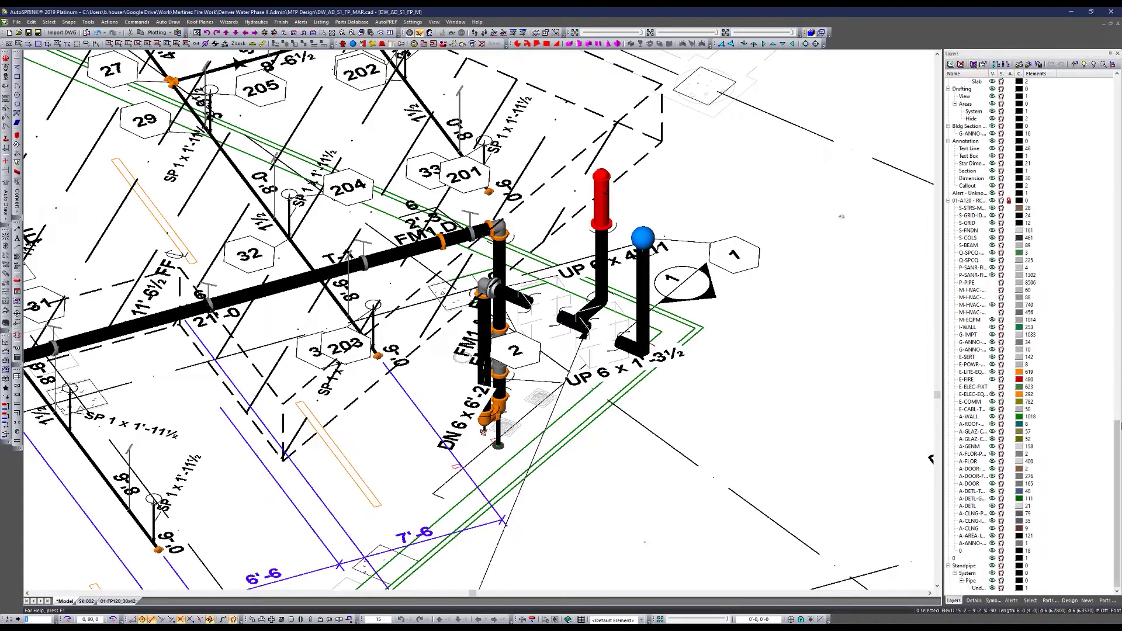
{"action": "left_click", "coordinate": [996, 65]}
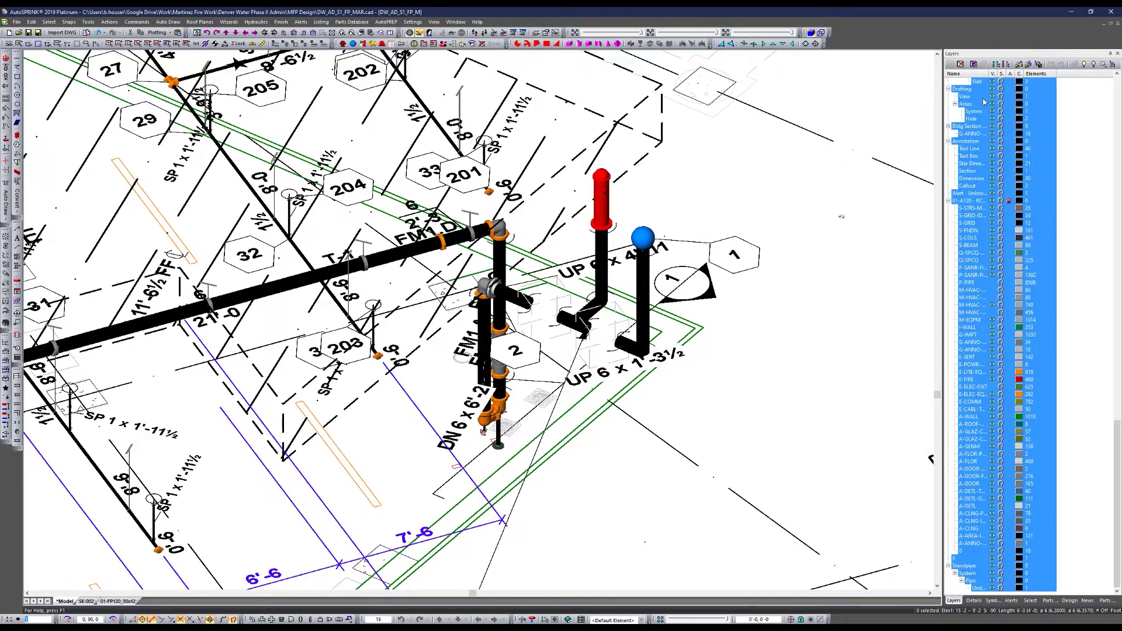
{"action": "left_click", "coordinate": [997, 284]}
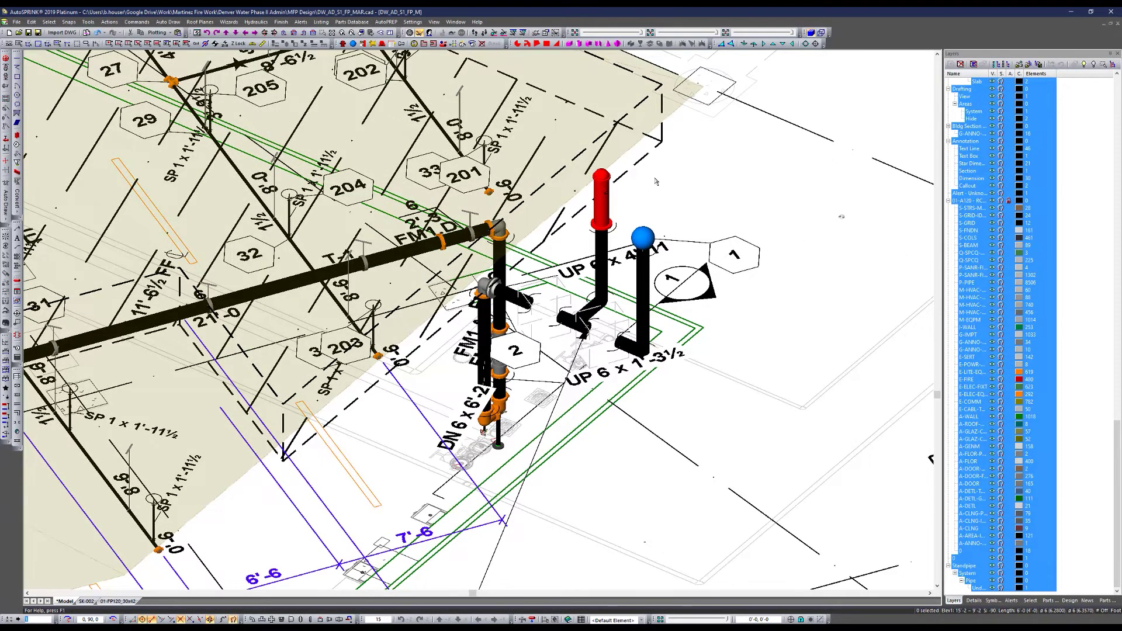
Step: Review Remote Area 2's boundary properties and its hydraulic analysis report
{"action": "left_click", "coordinate": [610, 211]}
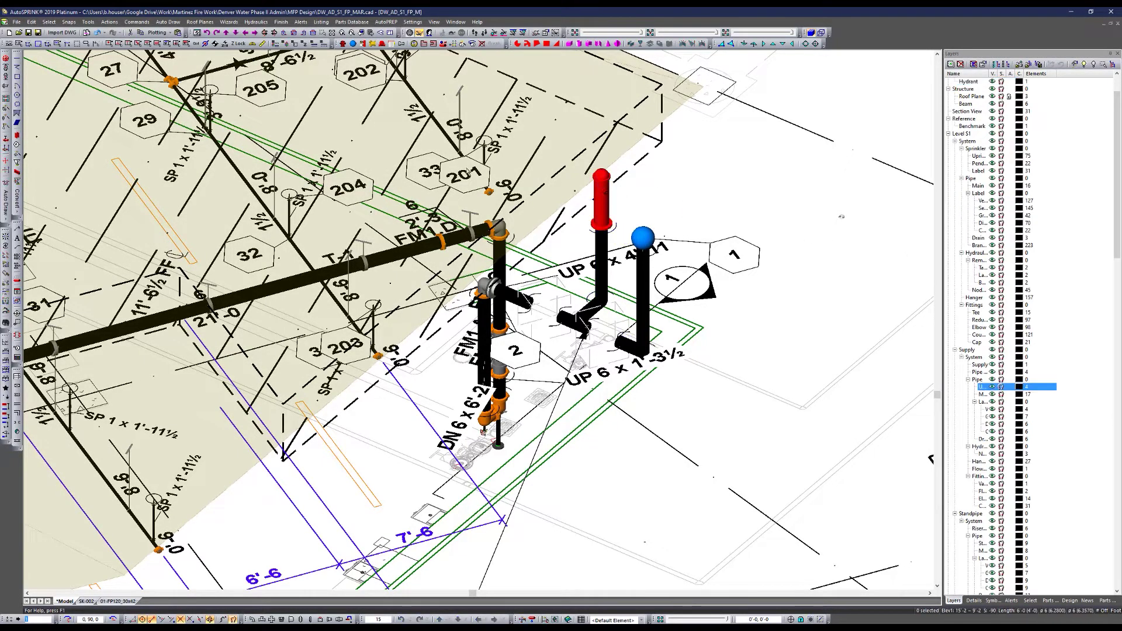
{"action": "double_click", "coordinate": [612, 160]}
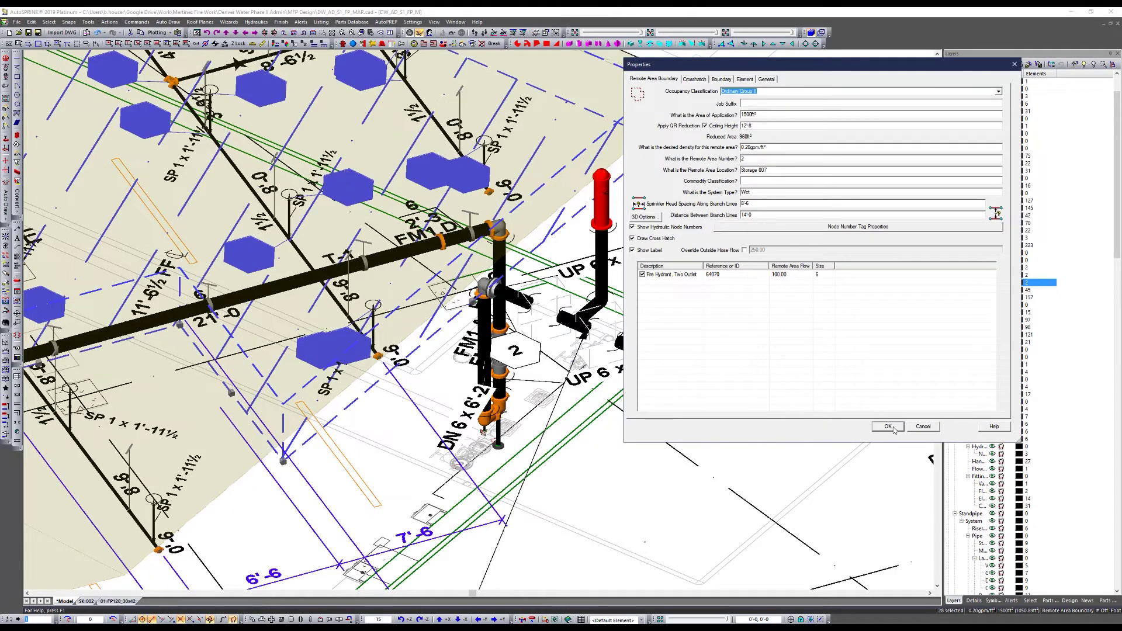
{"action": "left_click", "coordinate": [888, 426]}
{"action": "right_click", "coordinate": [642, 158]}
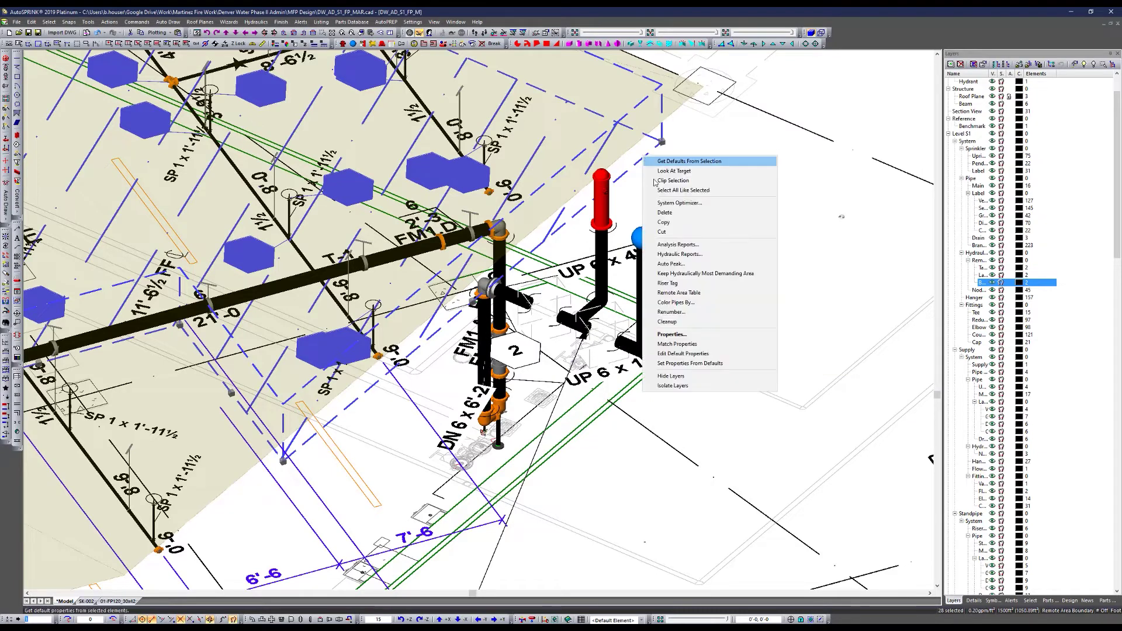
{"action": "left_click", "coordinate": [691, 248]}
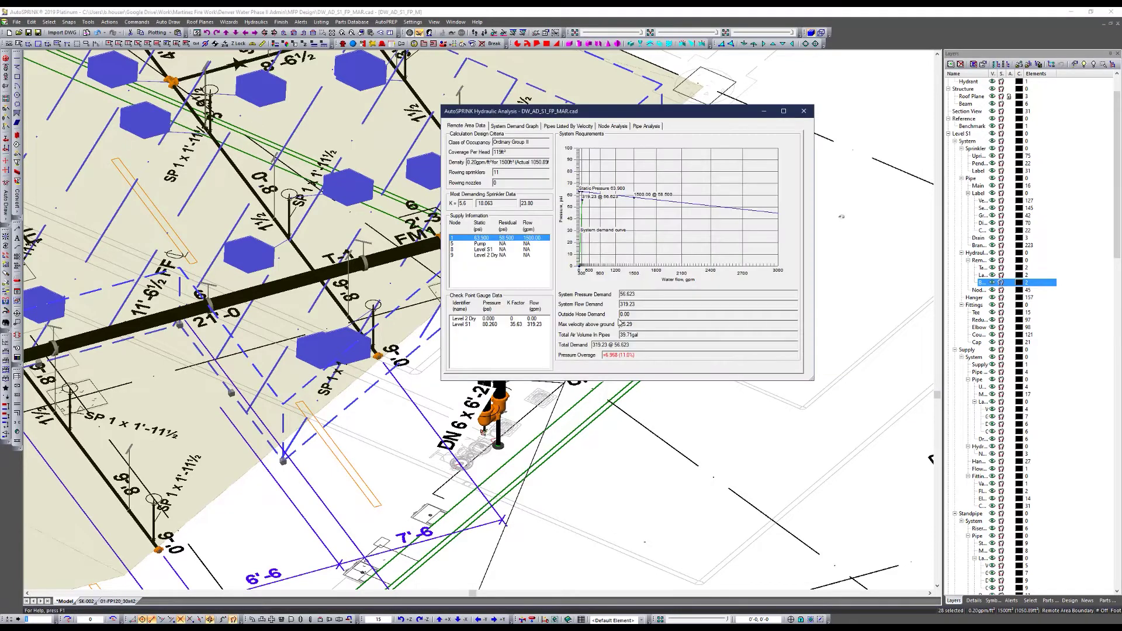
{"action": "left_click", "coordinate": [803, 111]}
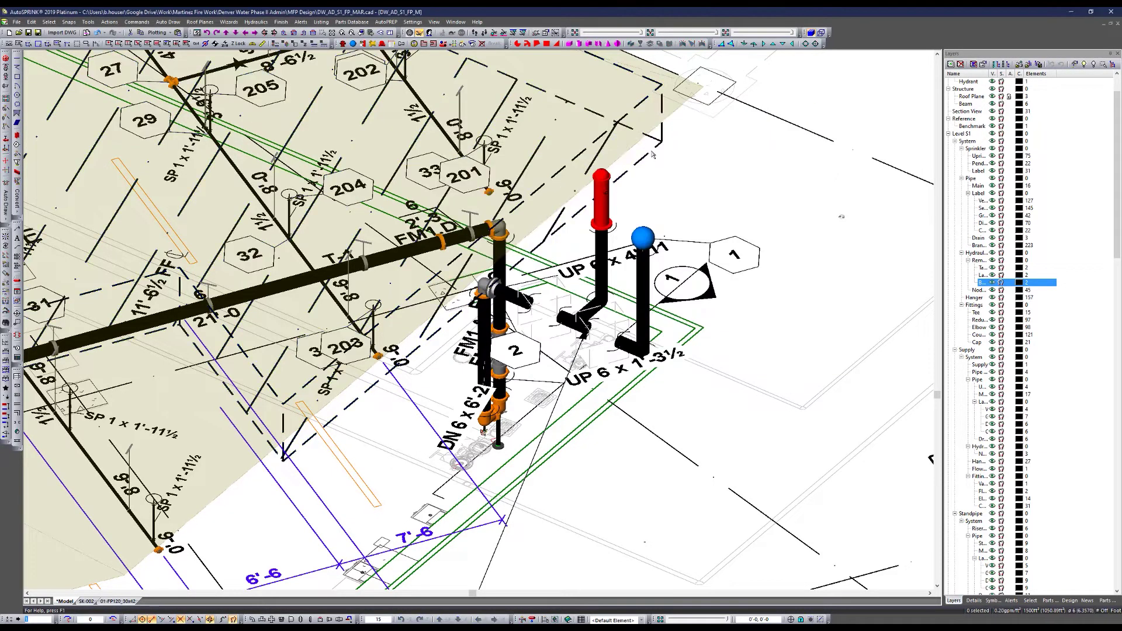
Step: Update the hydraulic node tags with Remote Area 2's boundary selected
{"action": "right_click", "coordinate": [642, 164]}
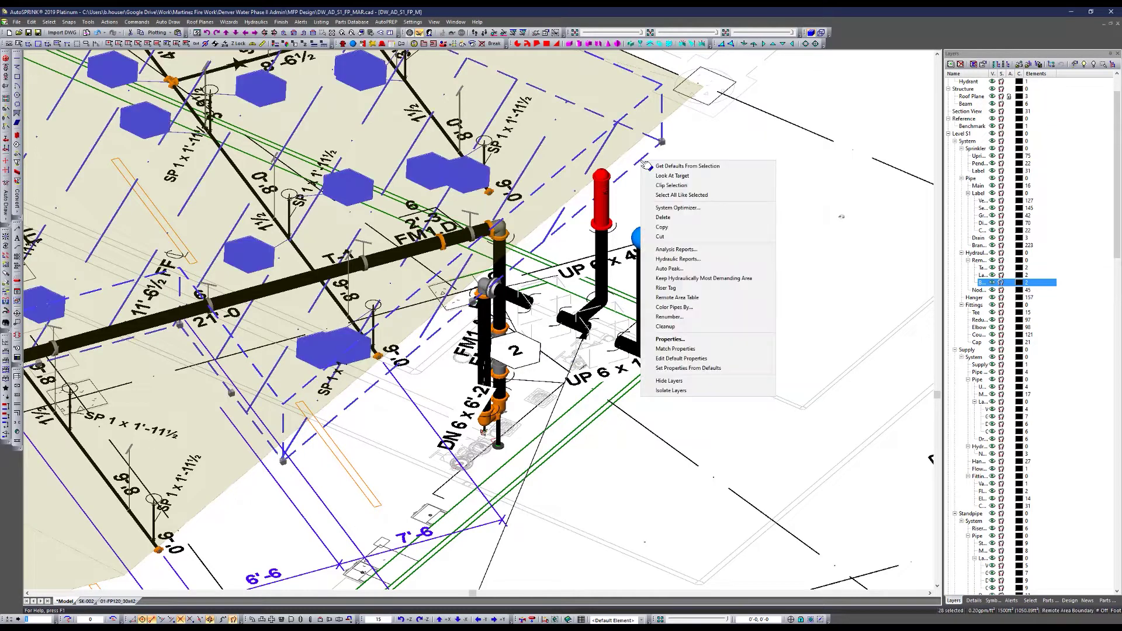
{"action": "left_click", "coordinate": [473, 44]}
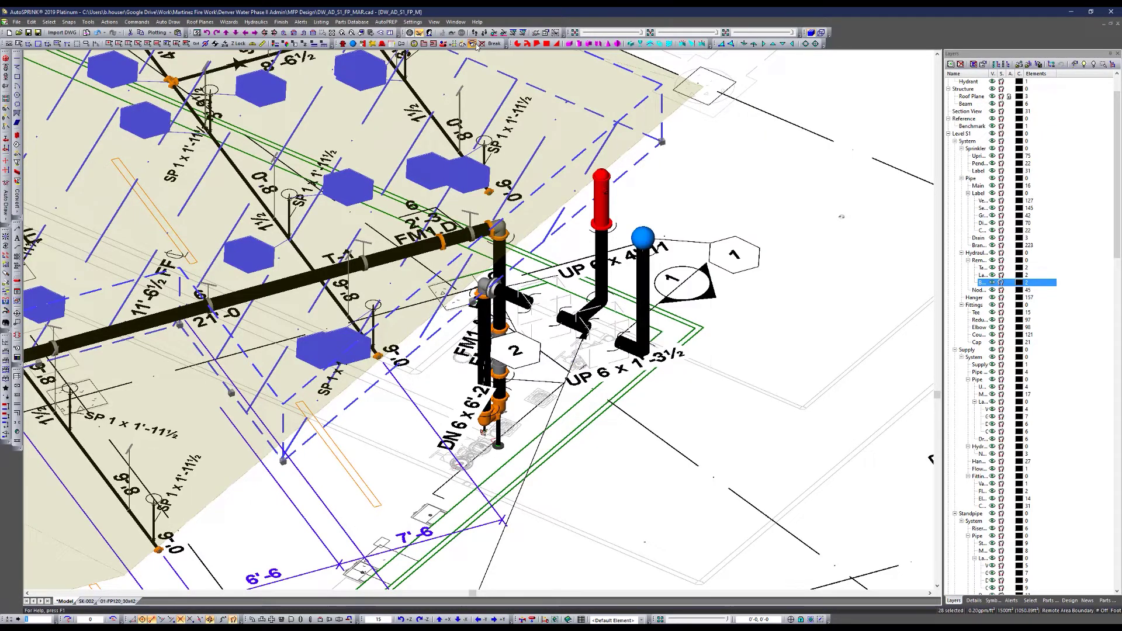
{"action": "key", "text": "Escape"}
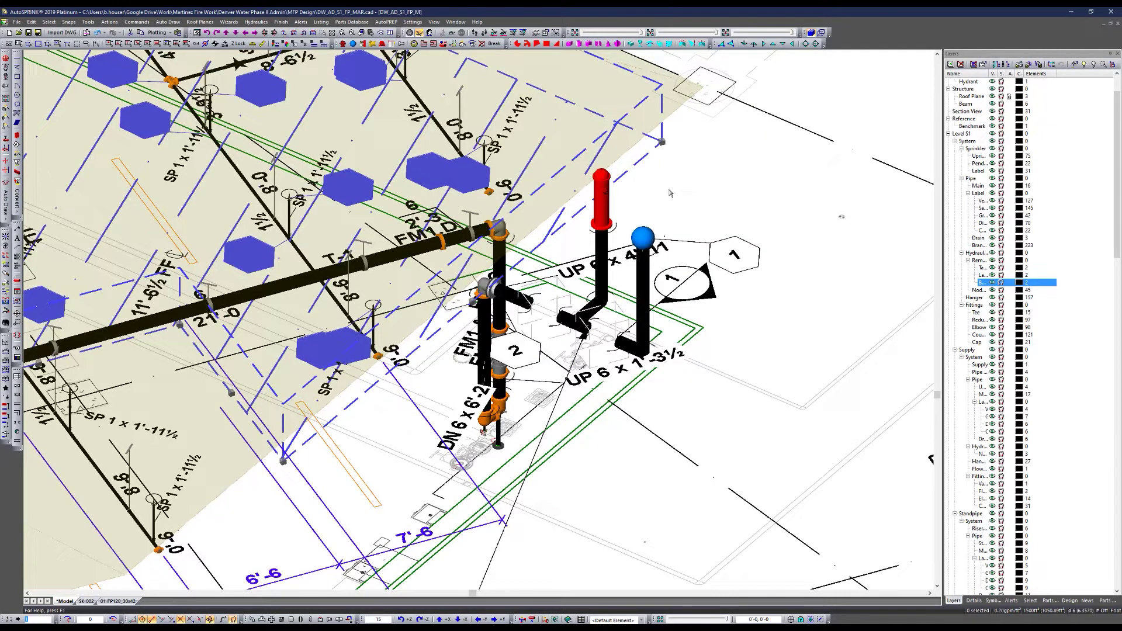
Step: Select Remote Area 2's and Remote Area 1's boundaries in turn and update the hydraulic node tags
{"action": "left_click", "coordinate": [607, 218]}
{"action": "middle_click_drag", "start_coordinate": [595, 354], "coordinate": [574, 365], "text": "shift"}
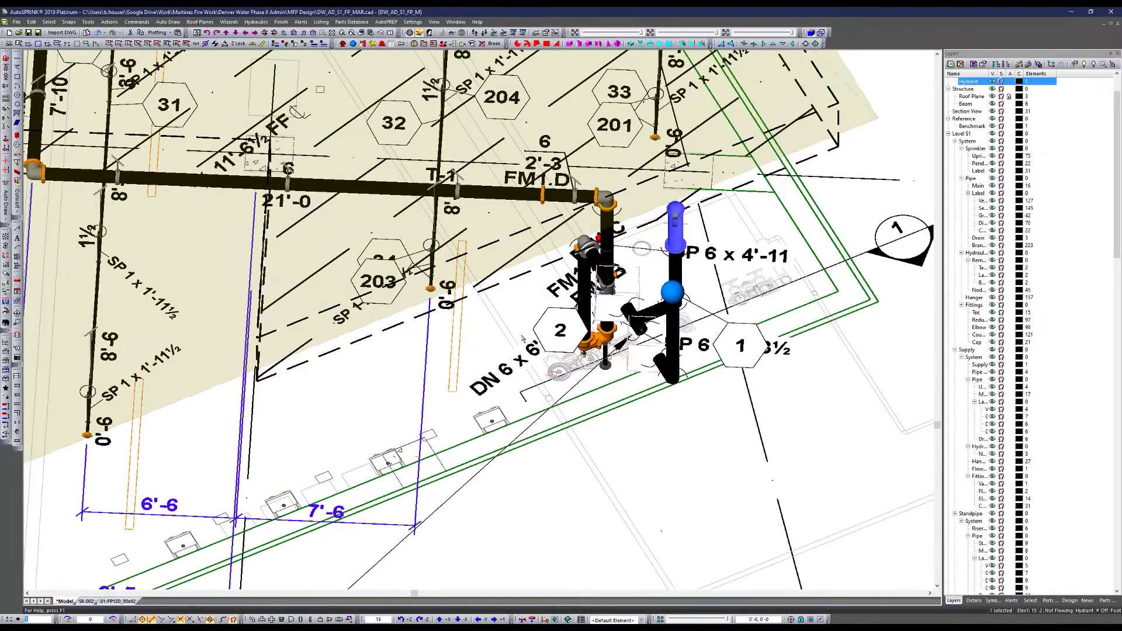
{"action": "scroll", "coordinate": [631, 354], "scroll_direction": "down", "scroll_amount": 6}
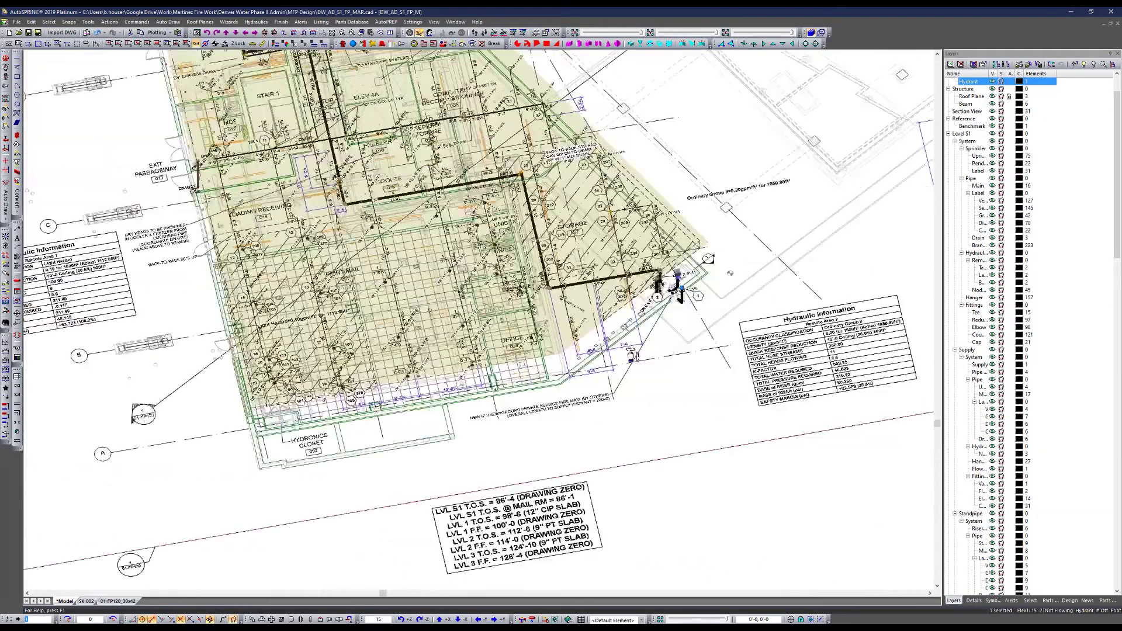
{"action": "scroll", "coordinate": [632, 288], "scroll_direction": "up", "scroll_amount": 2}
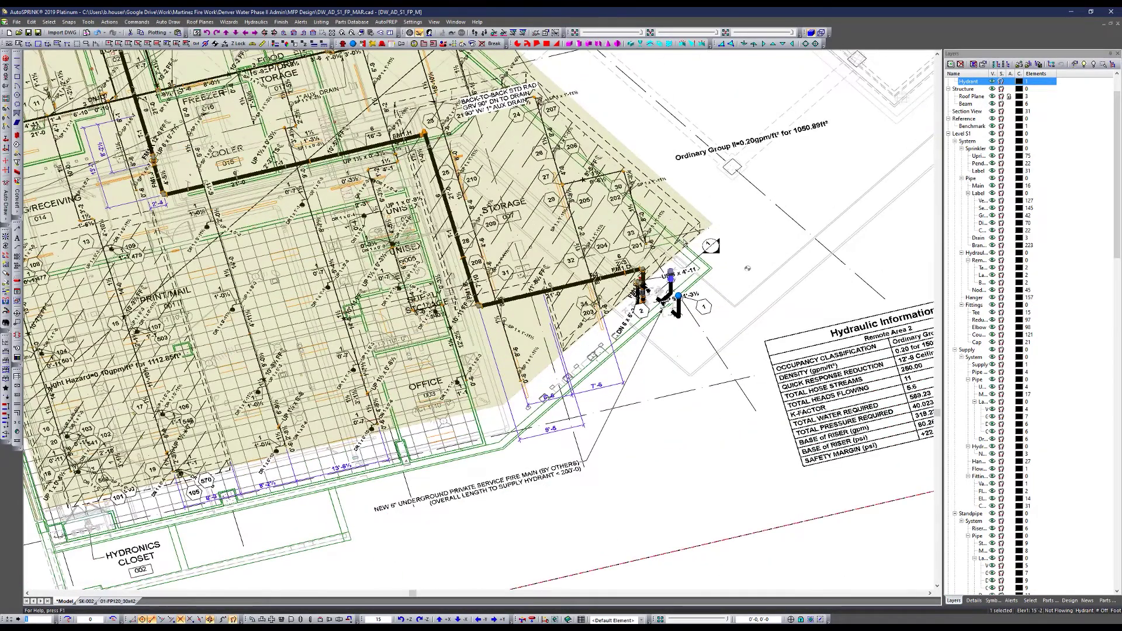
{"action": "left_click", "coordinate": [982, 282]}
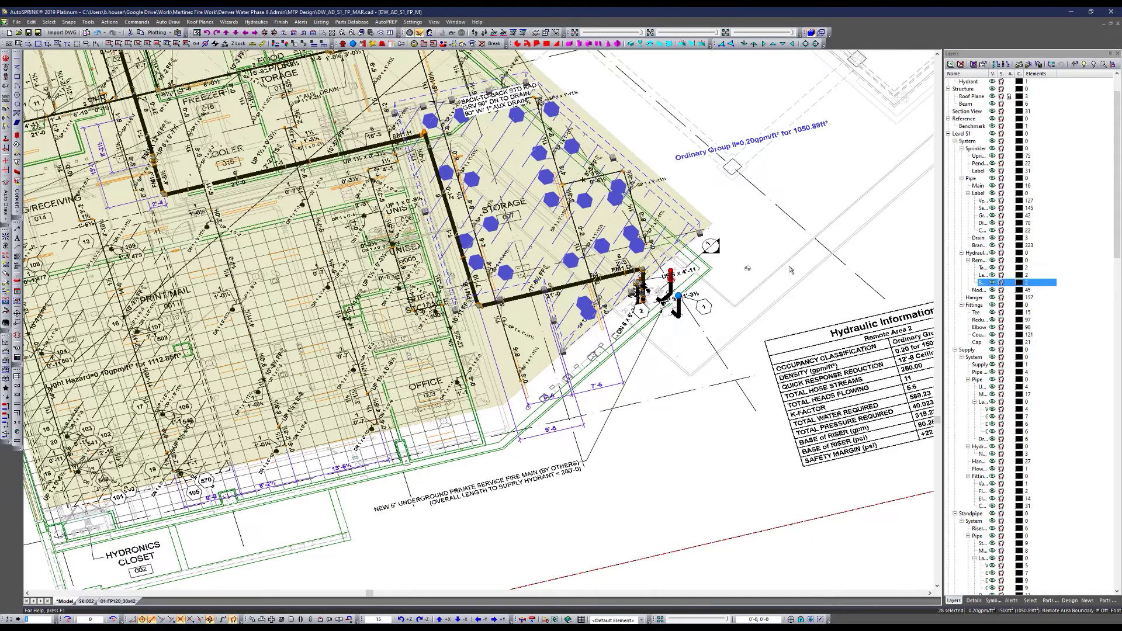
{"action": "scroll", "coordinate": [697, 302], "scroll_direction": "down", "scroll_amount": 2}
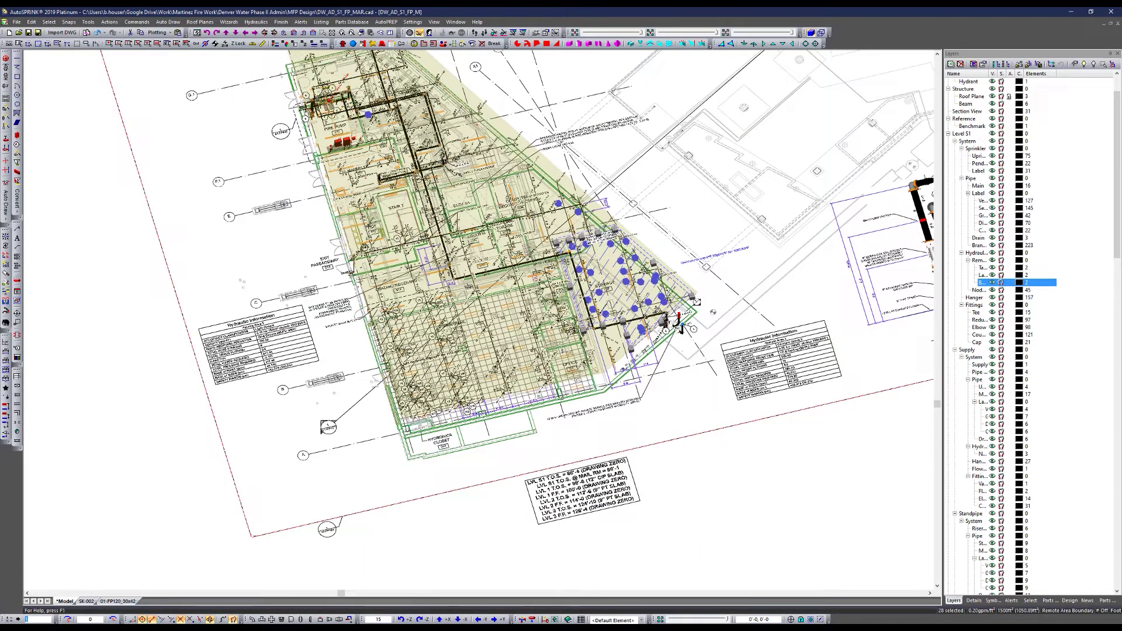
{"action": "left_click", "coordinate": [681, 328]}
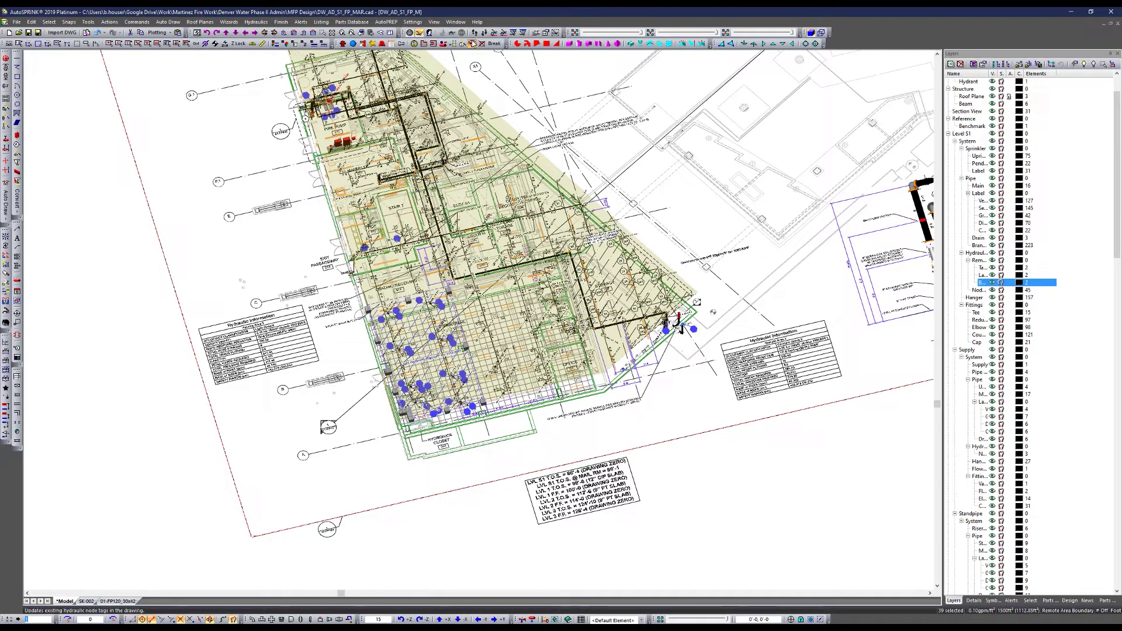
Step: Examine the hydrant, its vertical pipe and the short branch pipe connecting it to the underground main in 3D
{"action": "scroll", "coordinate": [666, 329], "scroll_direction": "up", "scroll_amount": 5}
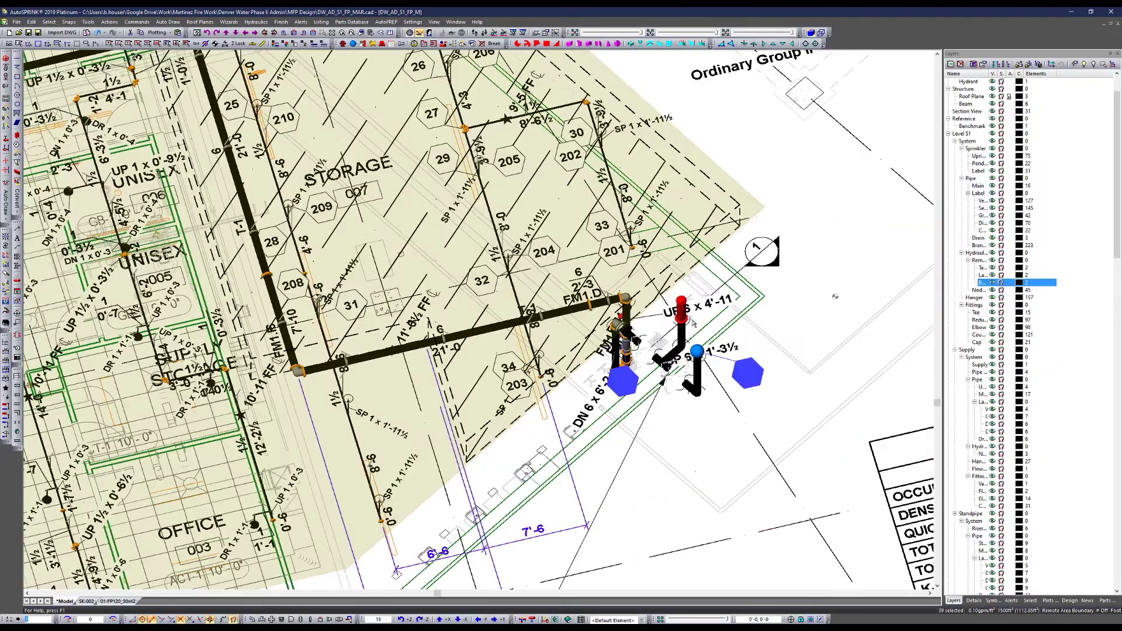
{"action": "middle_click_drag", "start_coordinate": [652, 329], "coordinate": [662, 337]}
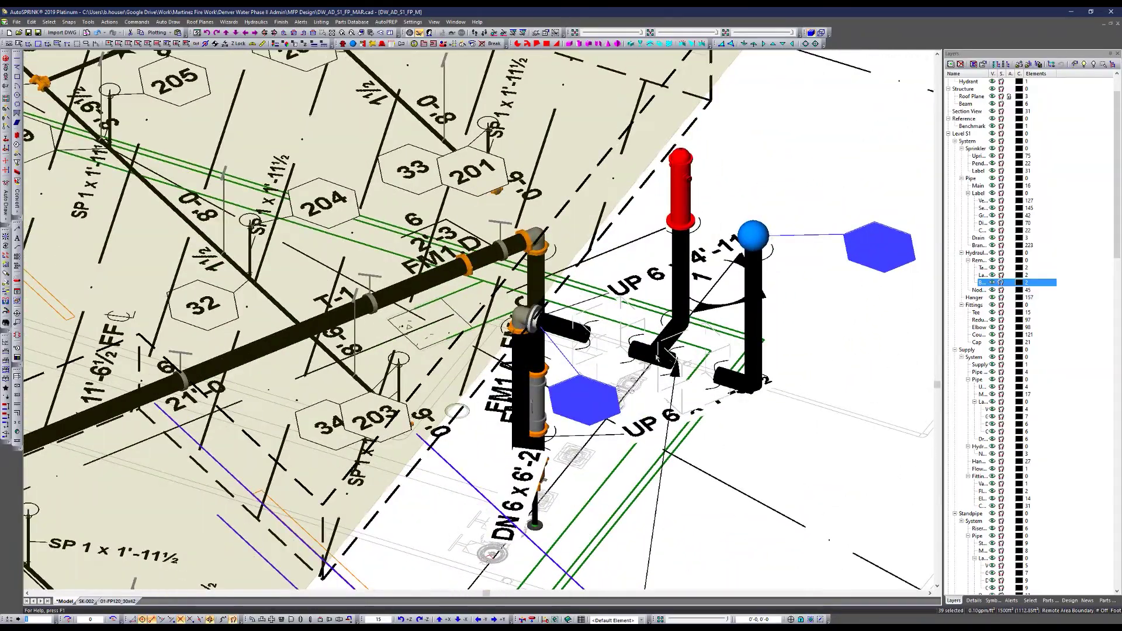
{"action": "scroll", "coordinate": [650, 360], "scroll_direction": "up", "scroll_amount": 3}
{"action": "left_click", "coordinate": [665, 362]}
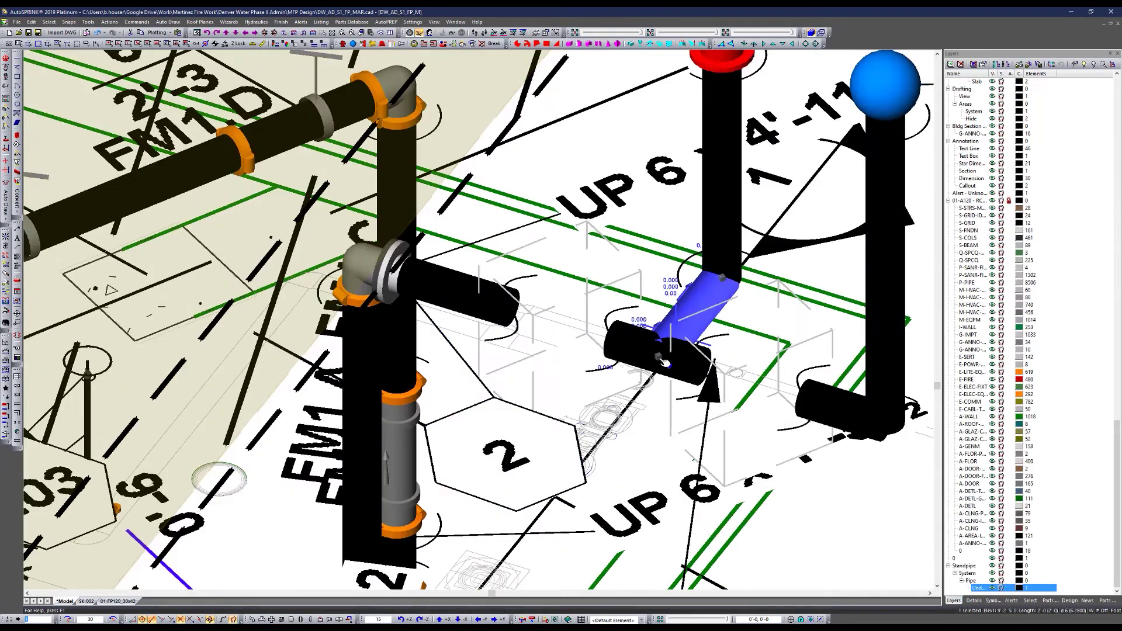
{"action": "scroll", "coordinate": [676, 289], "scroll_direction": "down", "scroll_amount": 5}
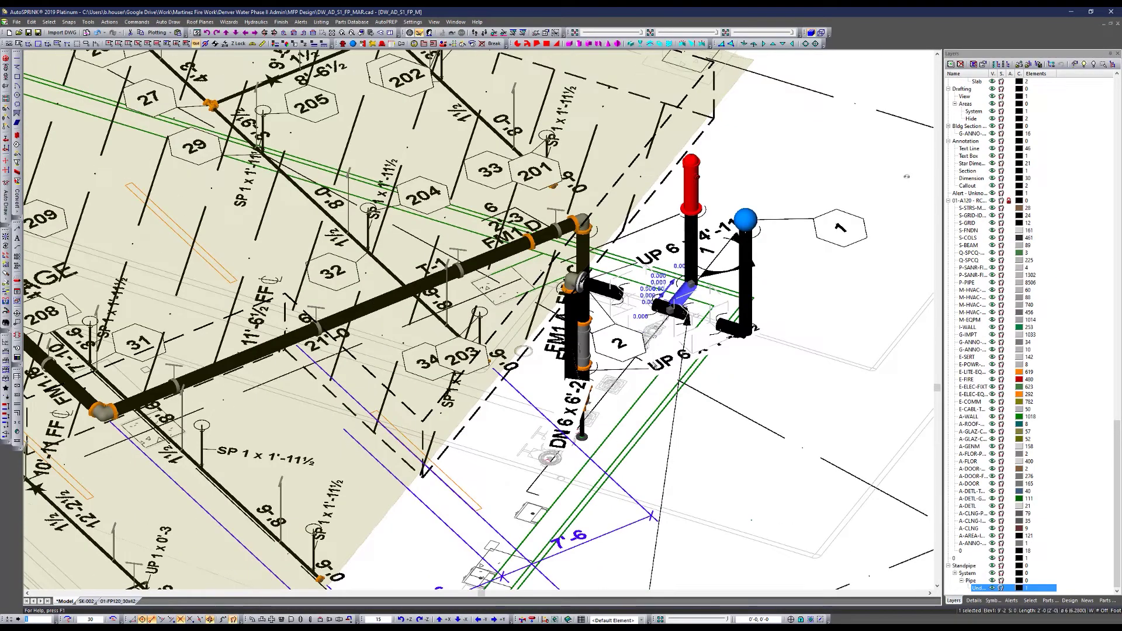
{"action": "middle_click_drag", "start_coordinate": [906, 176], "coordinate": [781, 84], "text": "shift"}
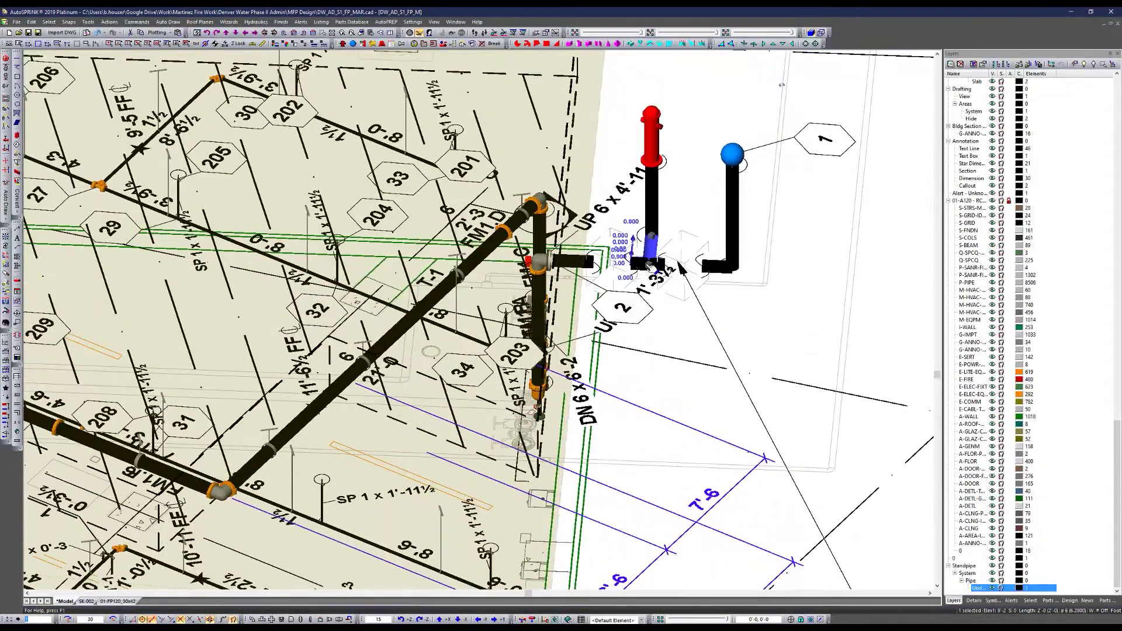
{"action": "scroll", "coordinate": [758, 377], "scroll_direction": "up", "scroll_amount": 5}
{"action": "scroll", "coordinate": [758, 377], "scroll_direction": "down", "scroll_amount": 2}
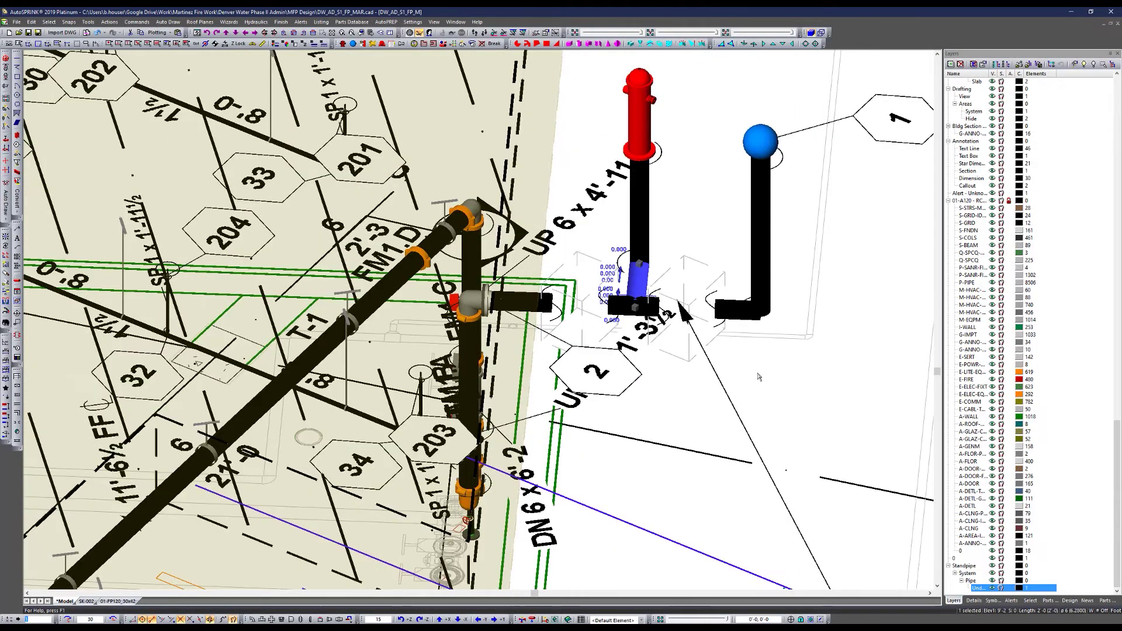
{"action": "scroll", "coordinate": [758, 377], "scroll_direction": "down", "scroll_amount": 3}
{"action": "scroll", "coordinate": [771, 392], "scroll_direction": "up", "scroll_amount": 3}
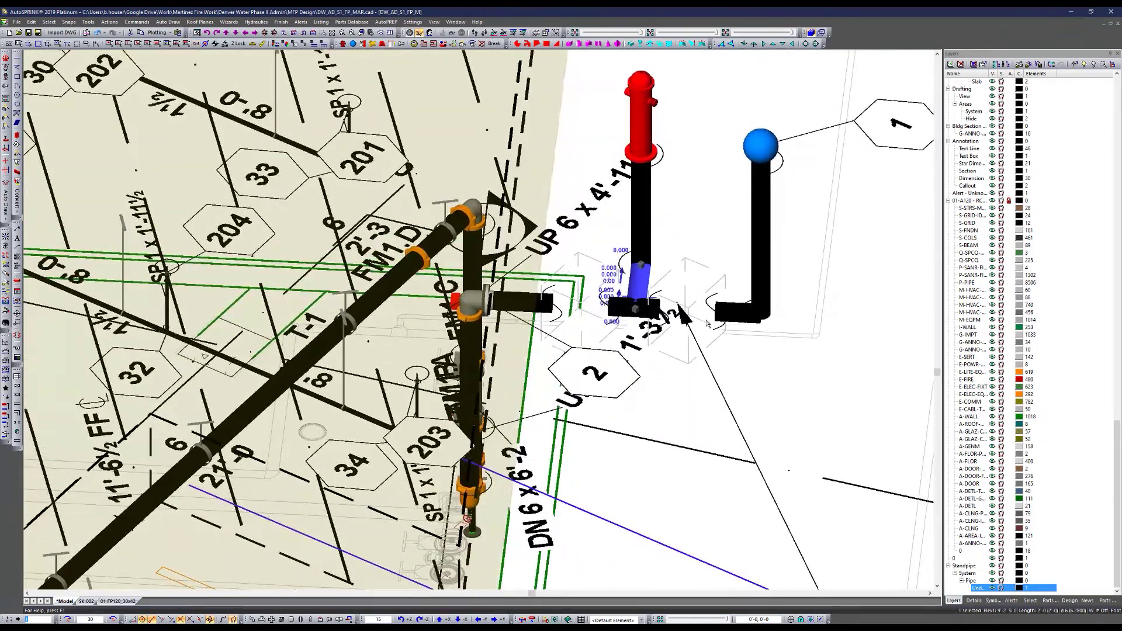
{"action": "scroll", "coordinate": [707, 323], "scroll_direction": "up", "scroll_amount": 2}
{"action": "left_click", "coordinate": [648, 294]}
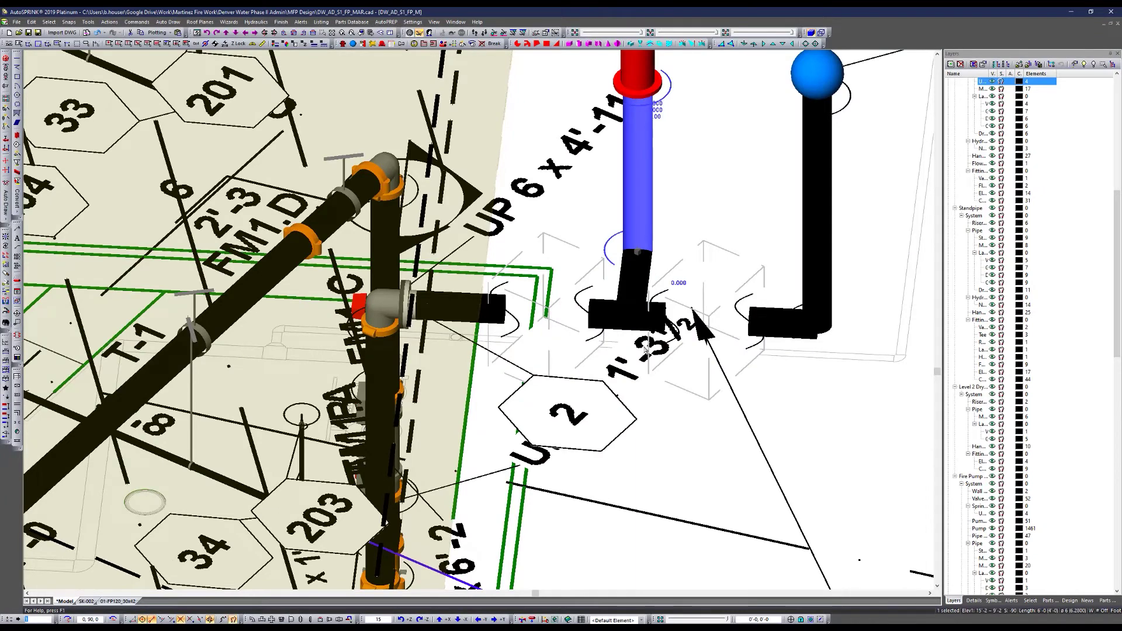
{"action": "scroll", "coordinate": [646, 350], "scroll_direction": "down", "scroll_amount": 2}
{"action": "left_click", "coordinate": [643, 149]}
Step: Include the two-outlet fire hydrant in Remote Area 1's boundary properties
{"action": "key", "text": "Home"}
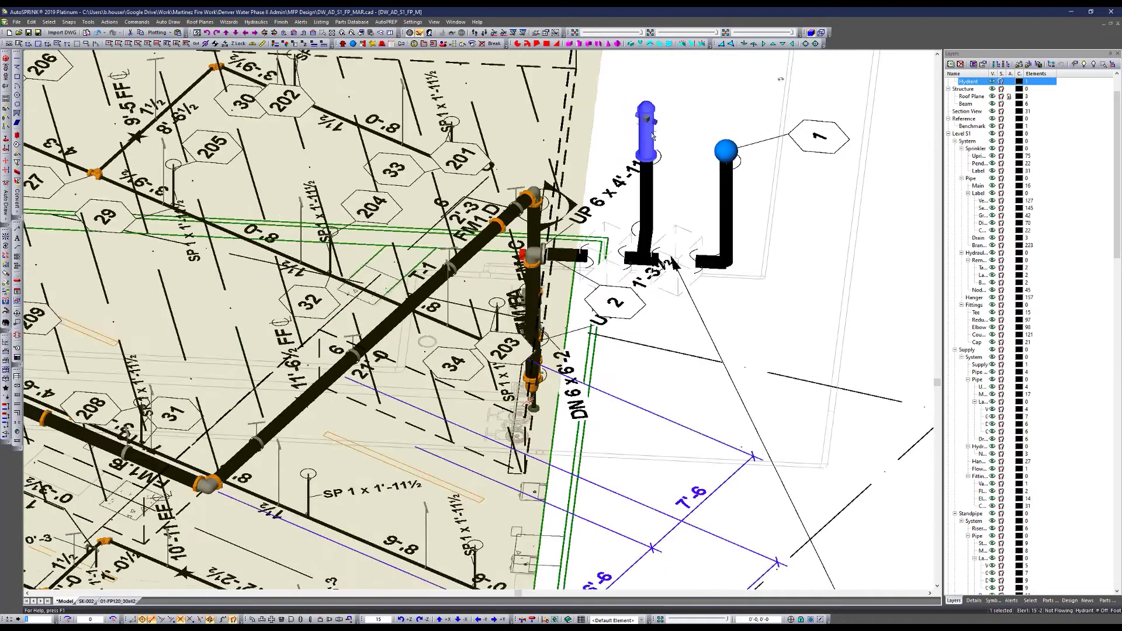
{"action": "scroll", "coordinate": [230, 283], "scroll_direction": "up", "scroll_amount": 2}
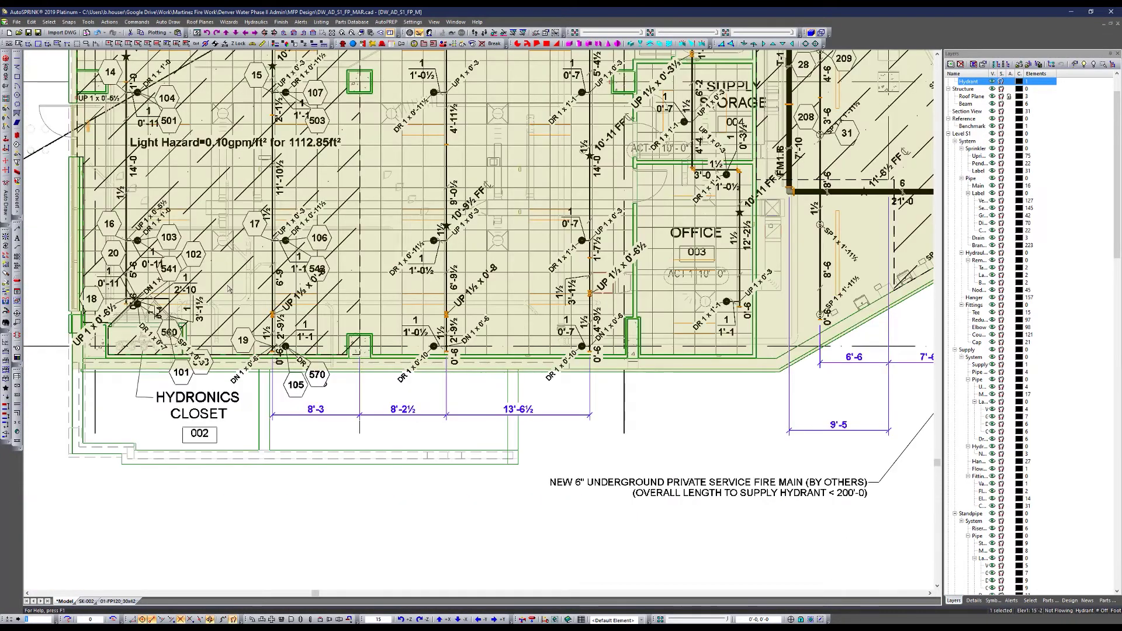
{"action": "double_click", "coordinate": [229, 279]}
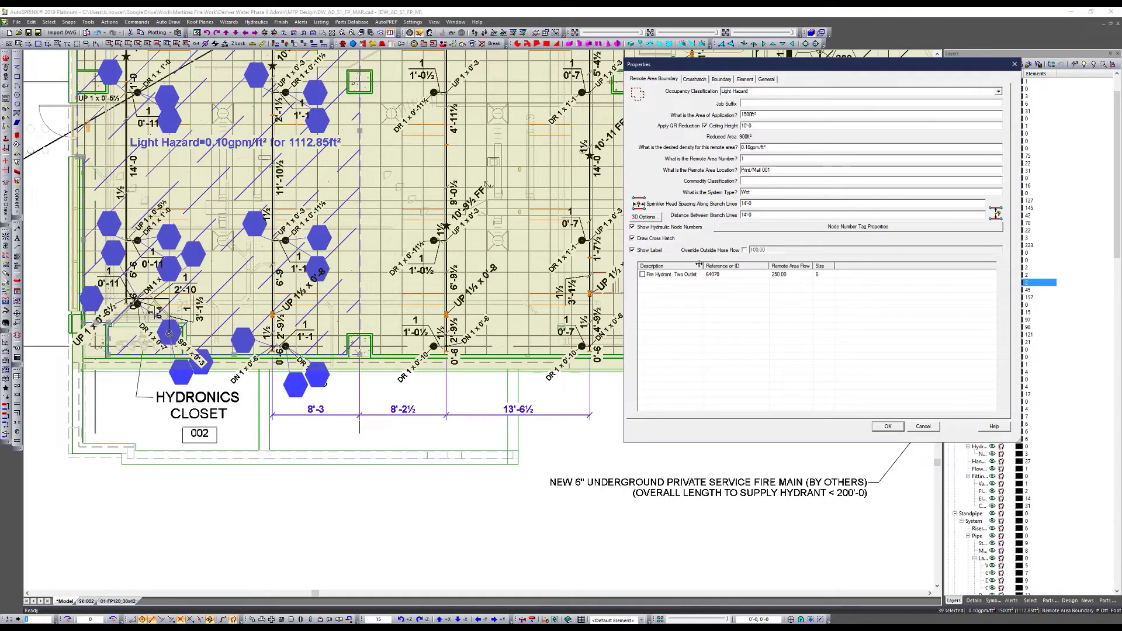
{"action": "left_click", "coordinate": [642, 274]}
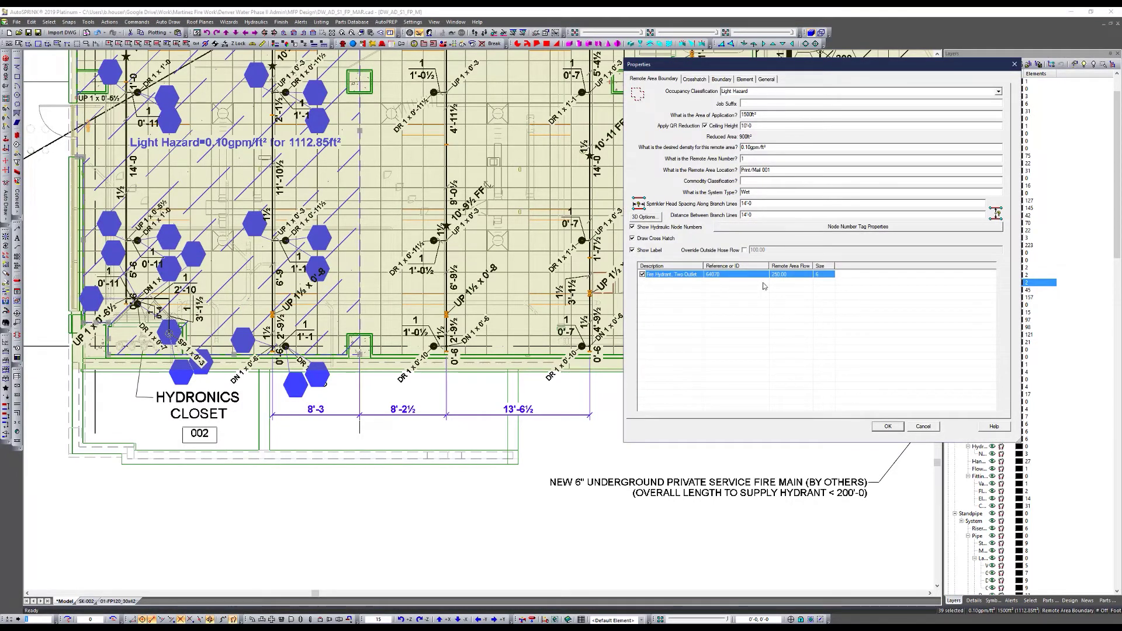
{"action": "left_click", "coordinate": [882, 429]}
Step: Review Remote Area 2's boundary properties, checking the two-outlet hydrant's inclusion and flow
{"action": "scroll", "coordinate": [670, 337], "scroll_direction": "down", "scroll_amount": 3}
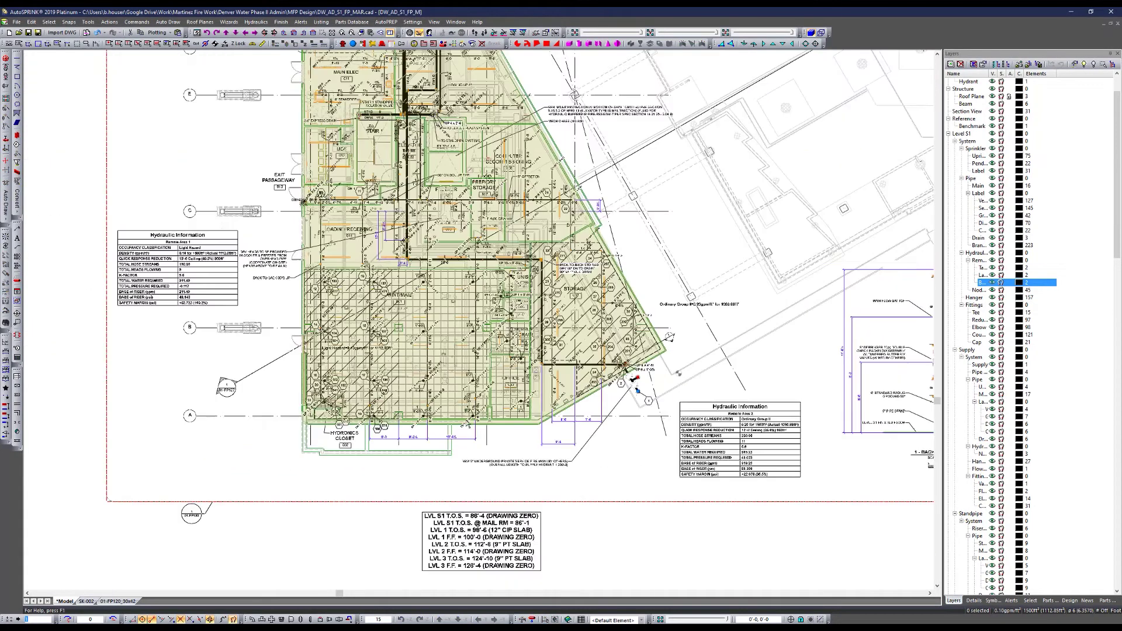
{"action": "scroll", "coordinate": [612, 329], "scroll_direction": "up", "scroll_amount": 3}
{"action": "double_click", "coordinate": [760, 431]}
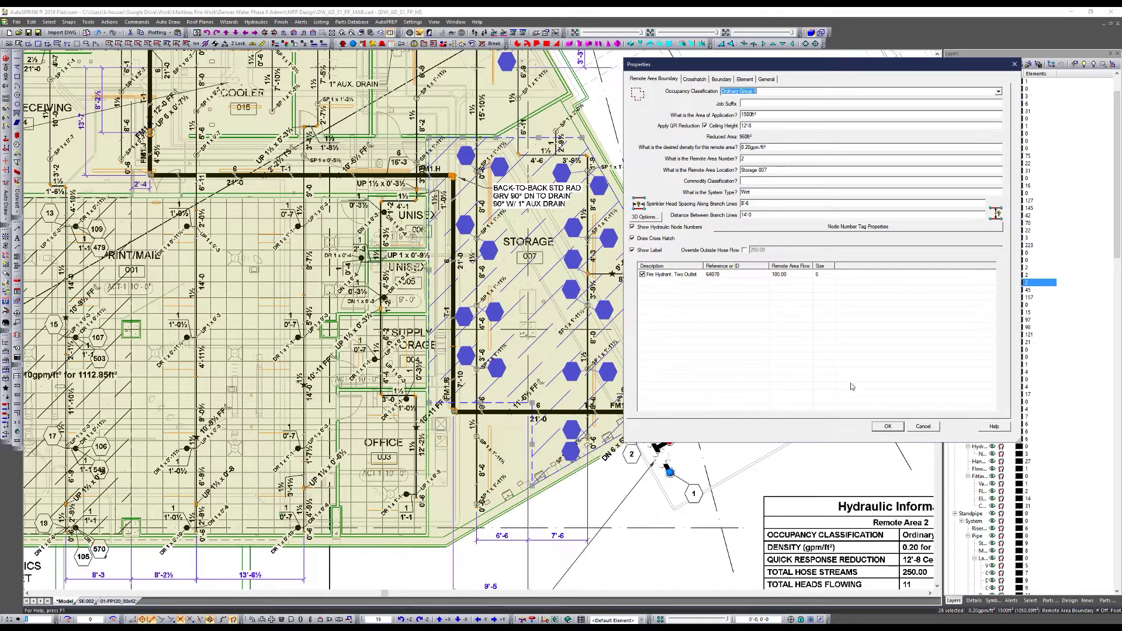
{"action": "left_click", "coordinate": [887, 426]}
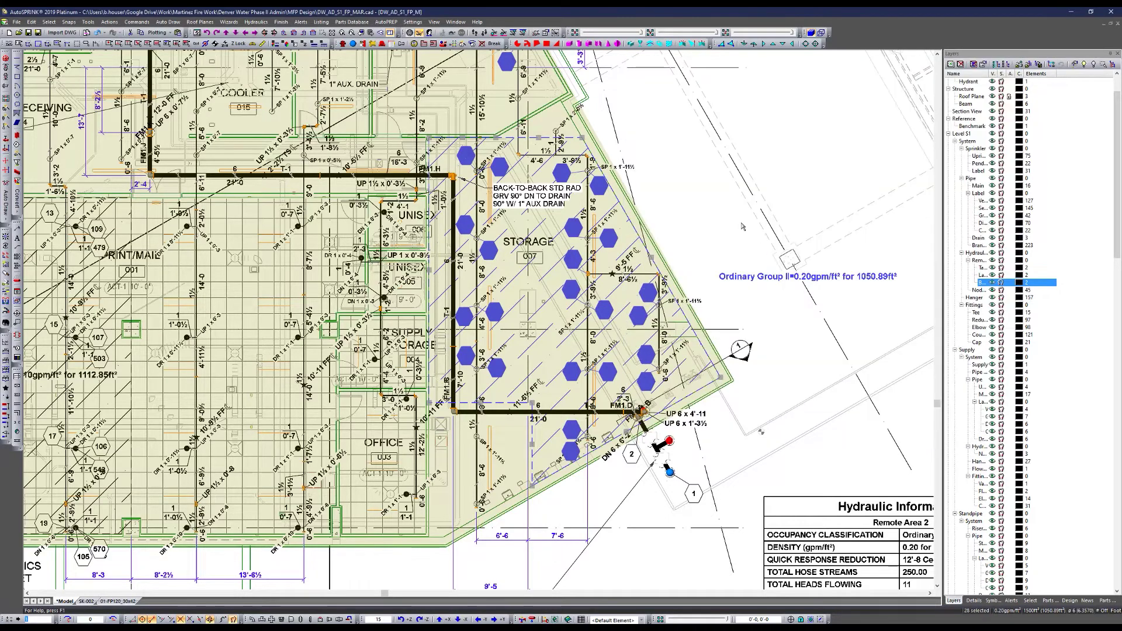
Step: Run the analysis report for Remote Area 1's boundary and review its node analysis and remote area data
{"action": "scroll", "coordinate": [771, 260], "scroll_direction": "down", "scroll_amount": 3}
{"action": "scroll", "coordinate": [468, 386], "scroll_direction": "down", "scroll_amount": 2}
{"action": "scroll", "coordinate": [525, 293], "scroll_direction": "up", "scroll_amount": 3}
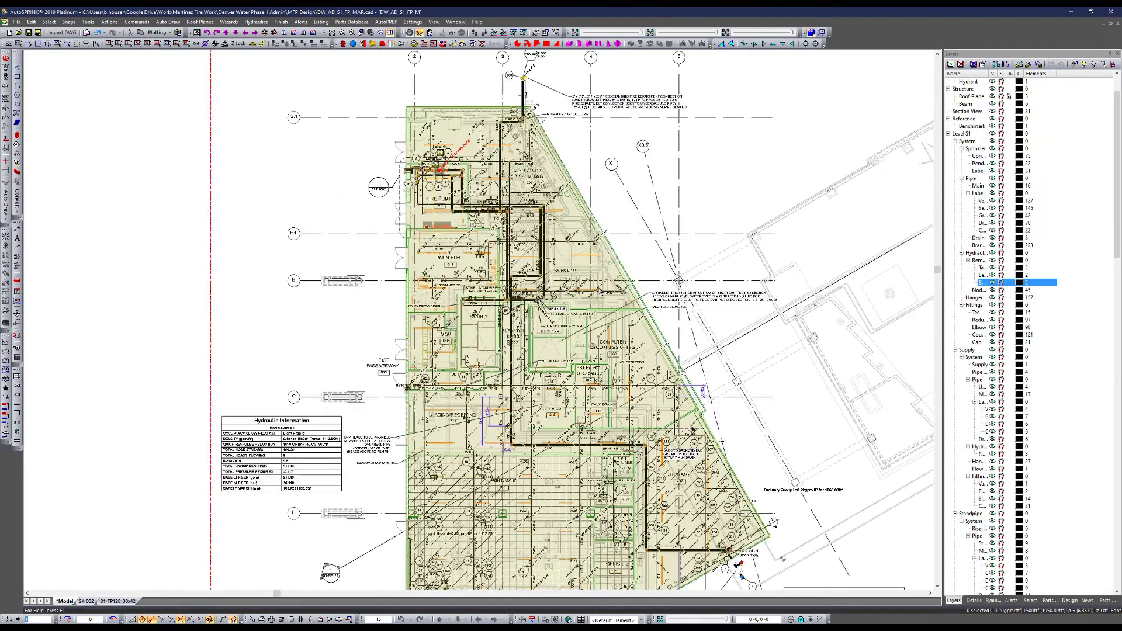
{"action": "scroll", "coordinate": [526, 322], "scroll_direction": "down", "scroll_amount": 2}
{"action": "scroll", "coordinate": [643, 409], "scroll_direction": "up", "scroll_amount": 3}
{"action": "scroll", "coordinate": [584, 321], "scroll_direction": "down", "scroll_amount": 1}
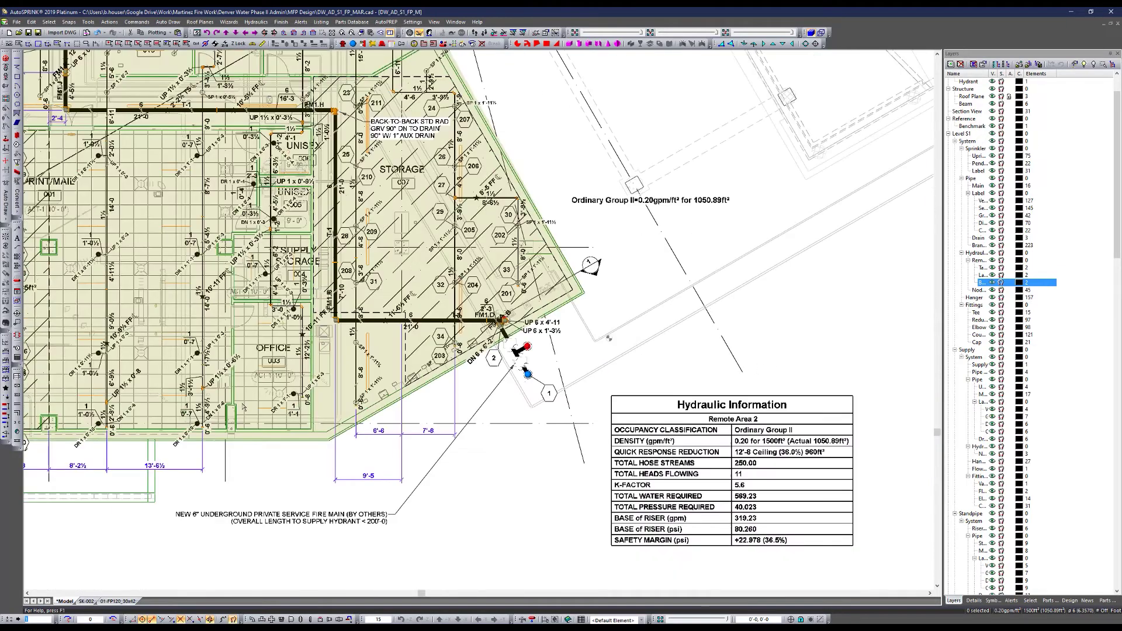
{"action": "scroll", "coordinate": [870, 419], "scroll_direction": "down", "scroll_amount": 2}
{"action": "scroll", "coordinate": [870, 419], "scroll_direction": "up", "scroll_amount": 1}
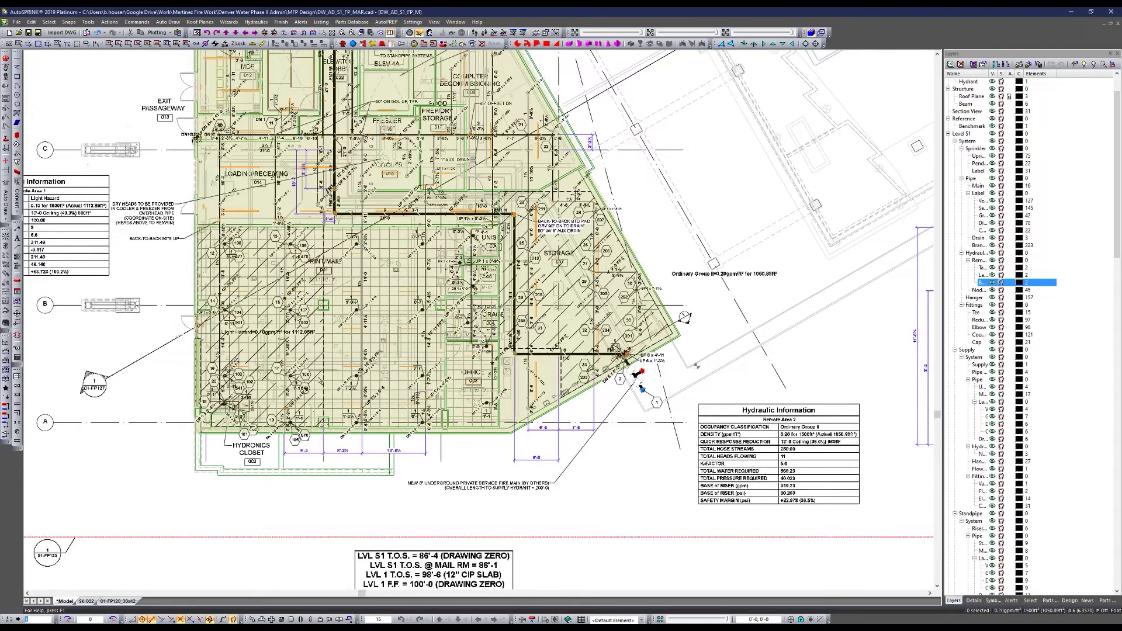
{"action": "right_click", "coordinate": [319, 378]}
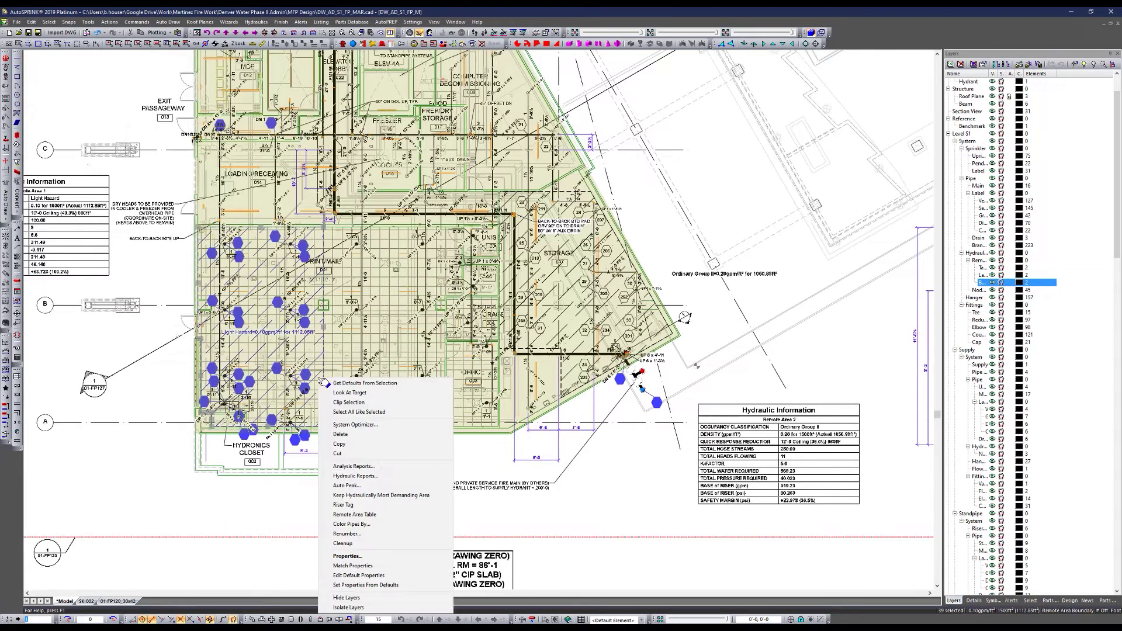
{"action": "left_click", "coordinate": [351, 467]}
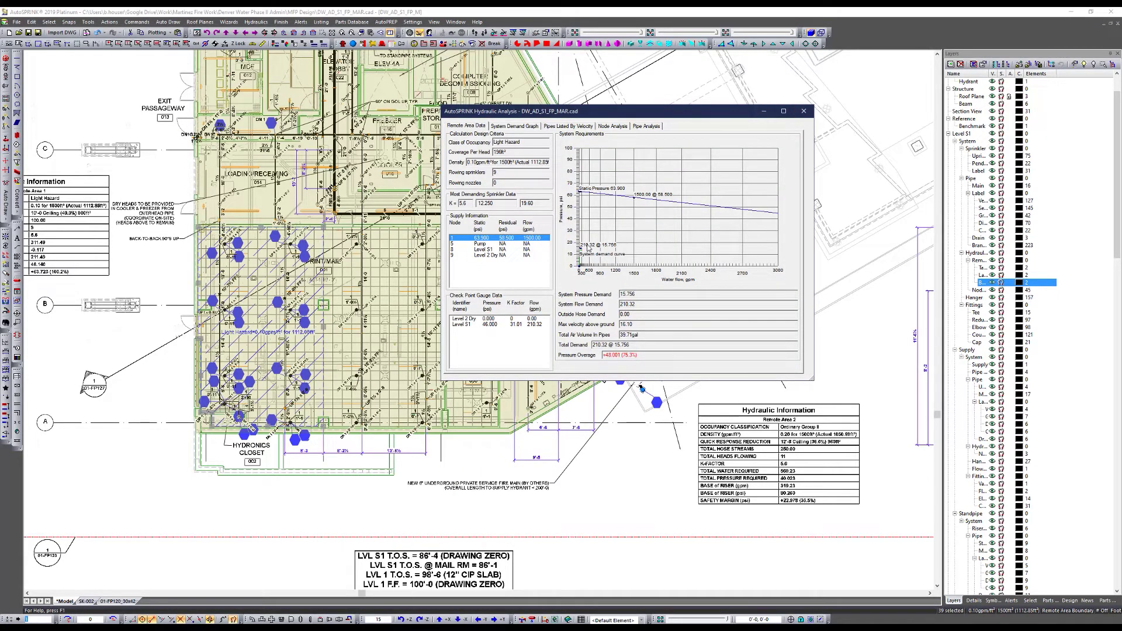
{"action": "left_click", "coordinate": [612, 126]}
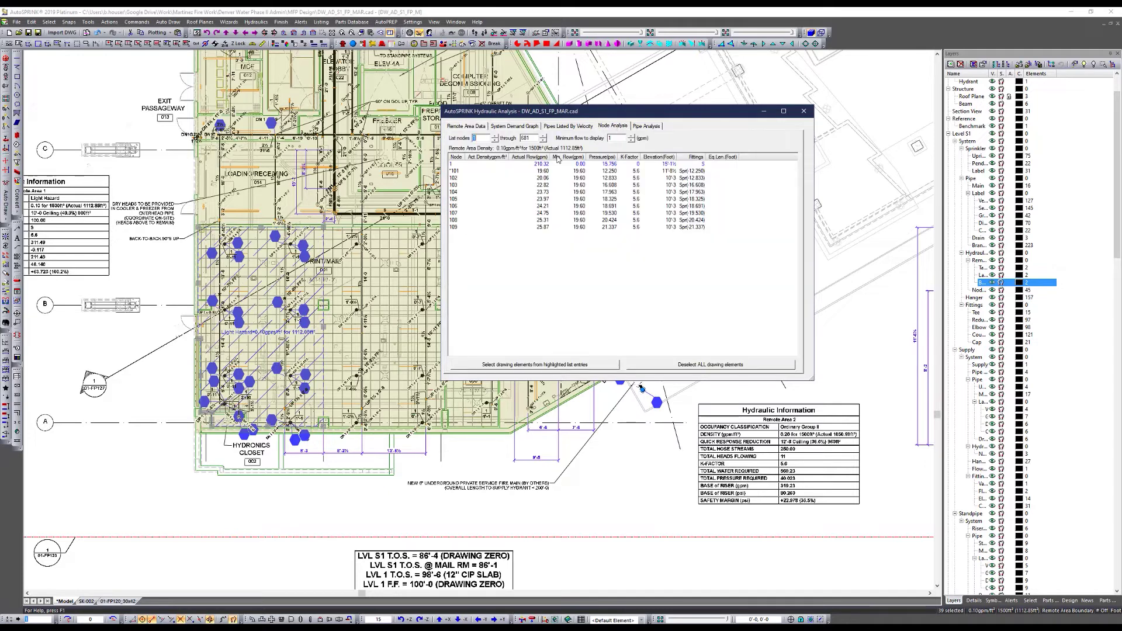
{"action": "left_click", "coordinate": [467, 126]}
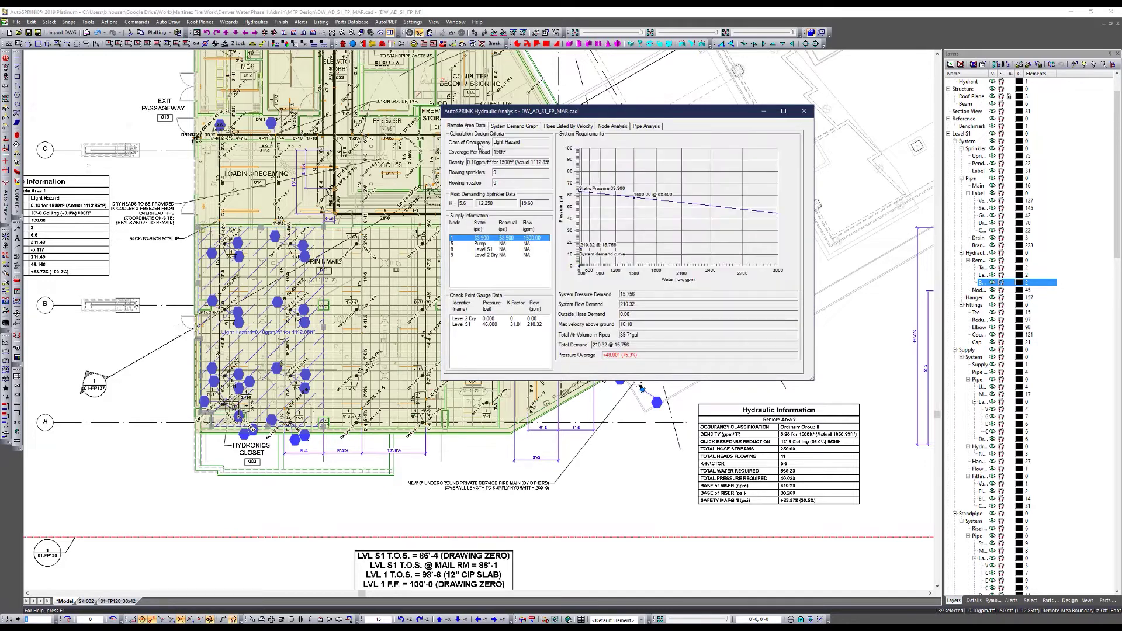
{"action": "left_click", "coordinate": [803, 111]}
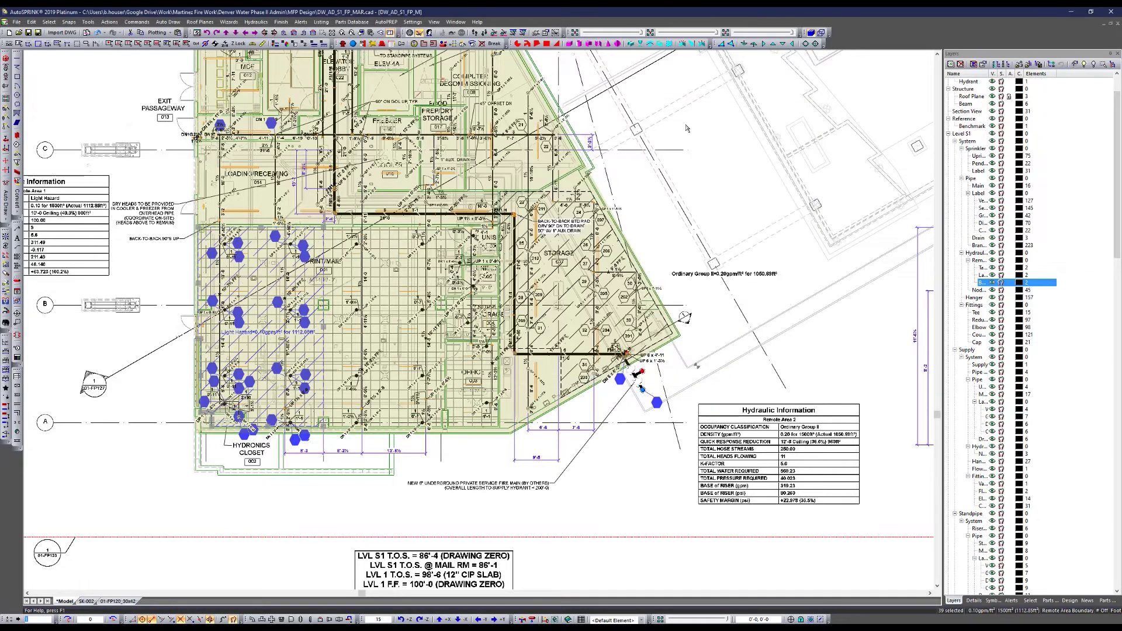
Step: Turn off the outside hose flow override in the default properties for remote area boundaries
{"action": "left_click", "coordinate": [413, 22]}
{"action": "mouse_move", "coordinate": [470, 122]}
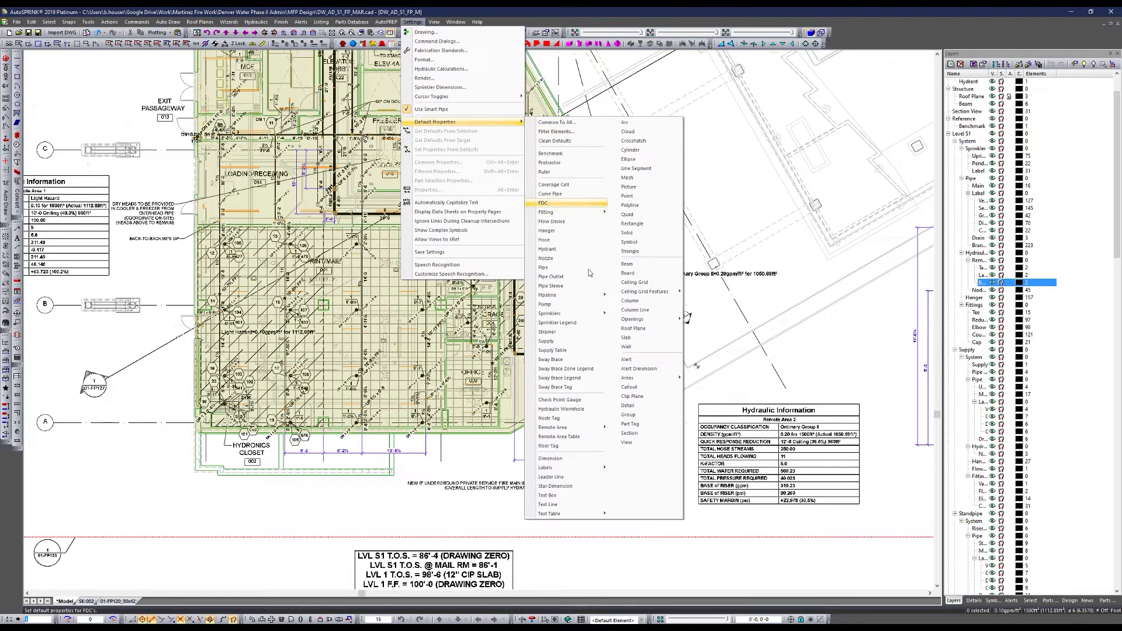
{"action": "mouse_move", "coordinate": [588, 432]}
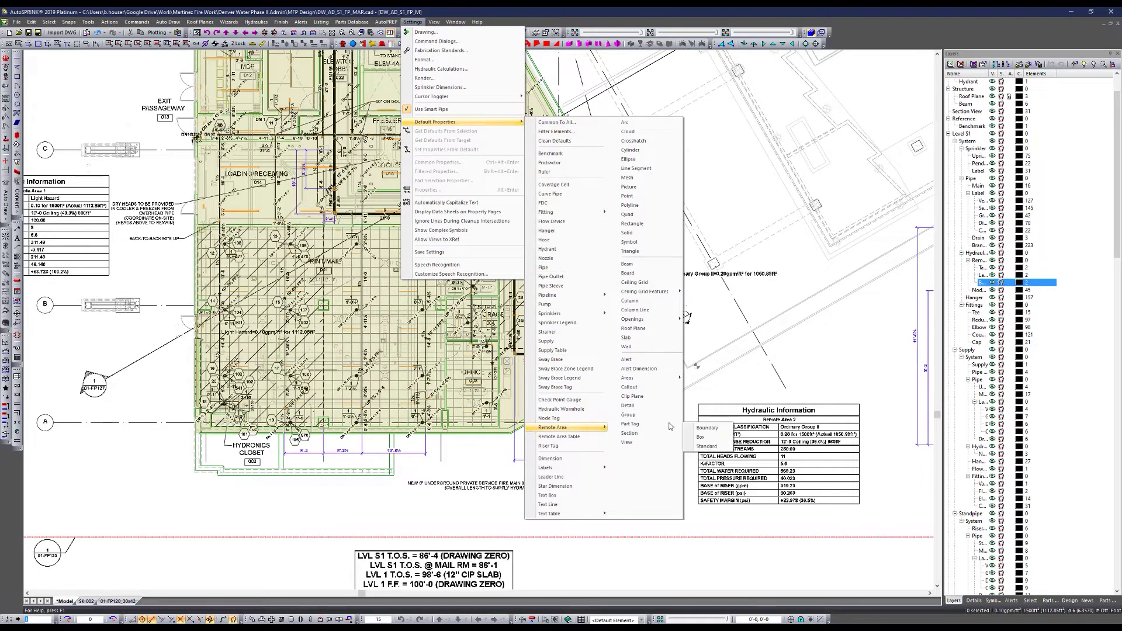
{"action": "left_click", "coordinate": [707, 427]}
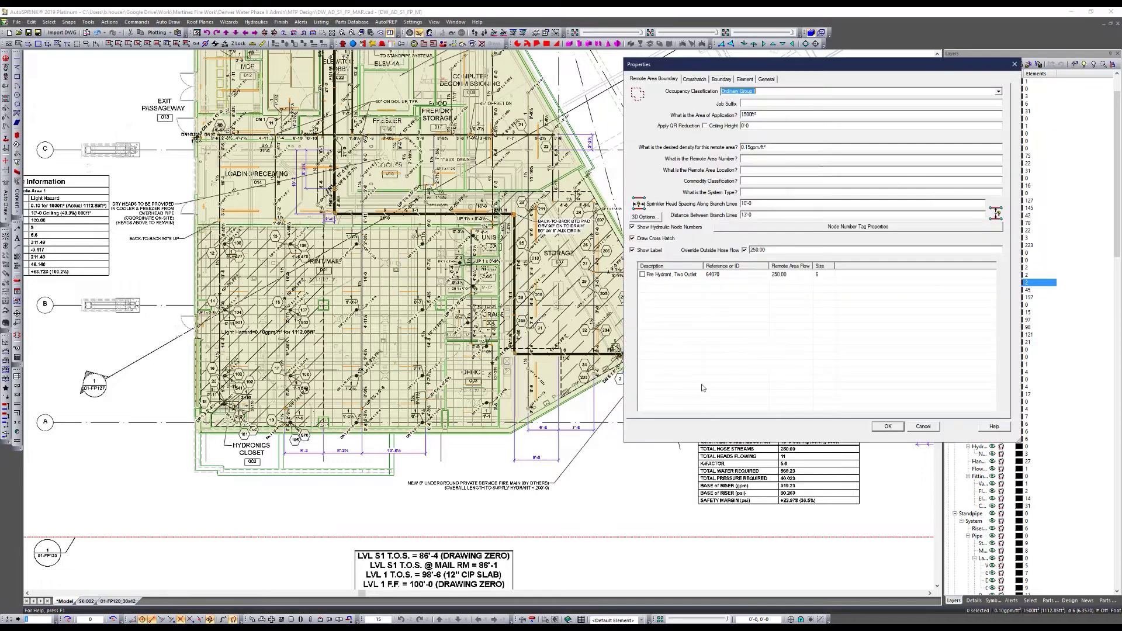
{"action": "left_click", "coordinate": [745, 250]}
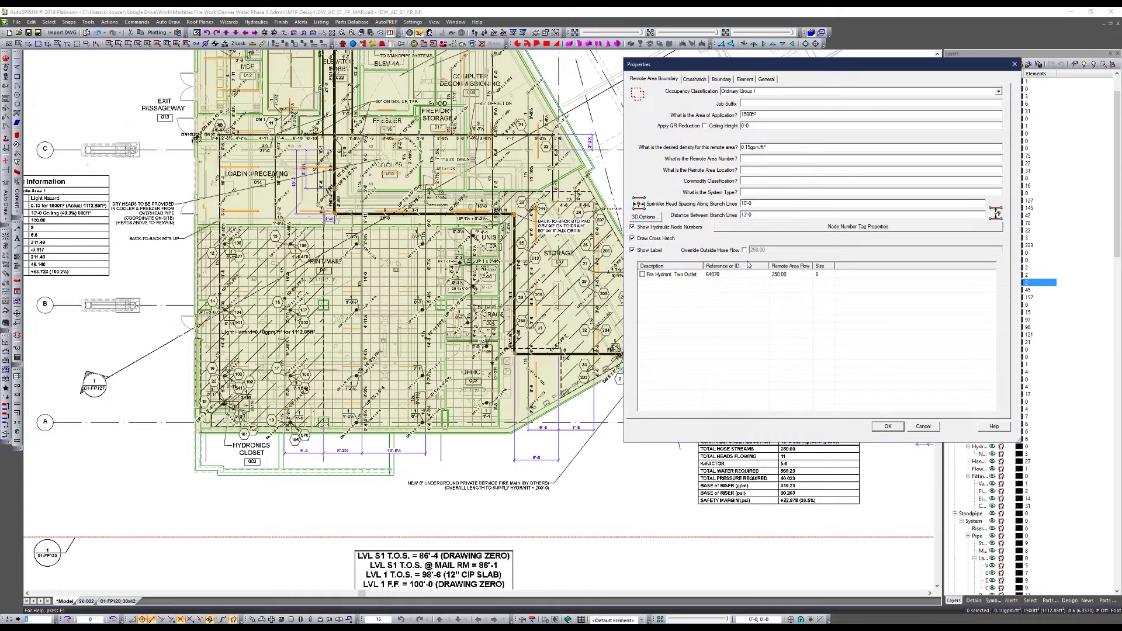
{"action": "left_click", "coordinate": [887, 426]}
Step: Turn off the outside hose flow override in the default properties for remote area boxes
{"action": "left_click", "coordinate": [413, 22]}
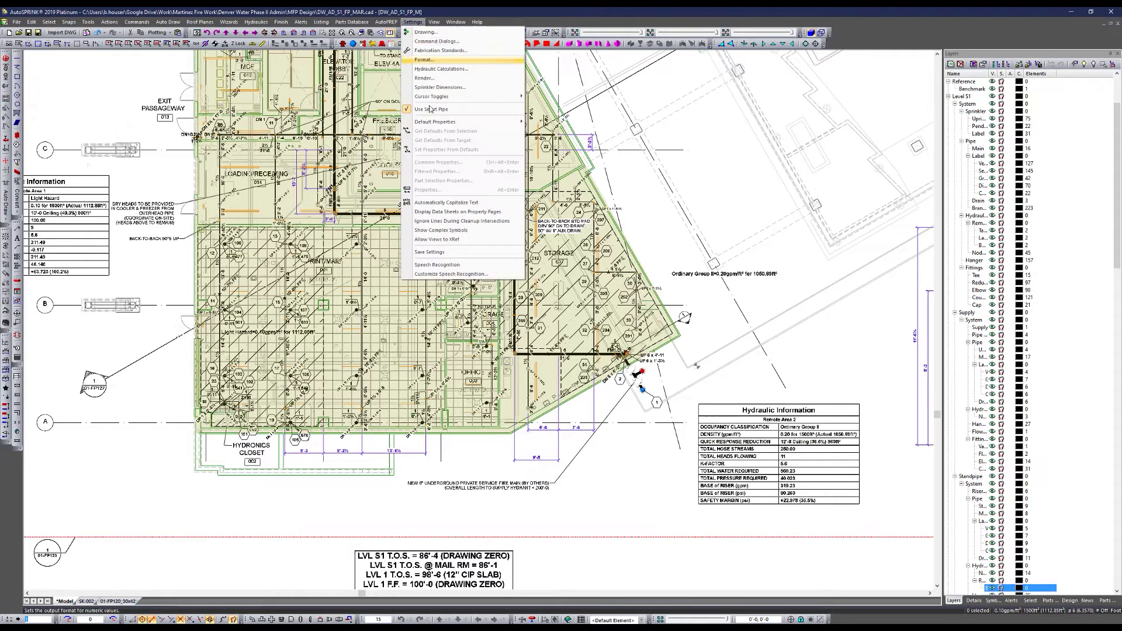
{"action": "mouse_move", "coordinate": [443, 126]}
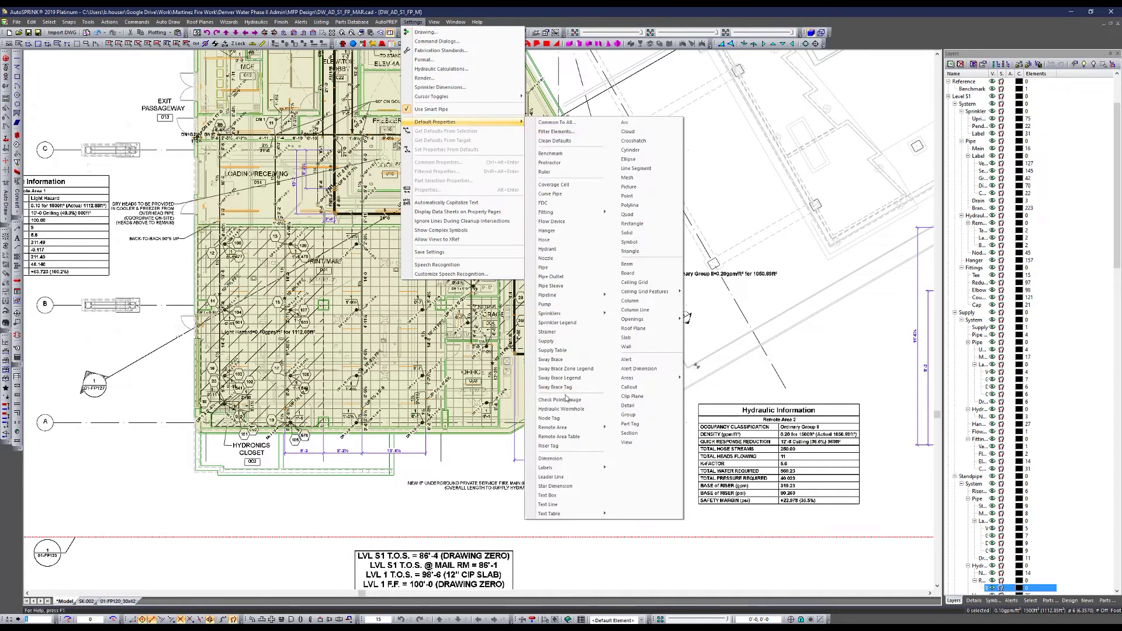
{"action": "mouse_move", "coordinate": [576, 426]}
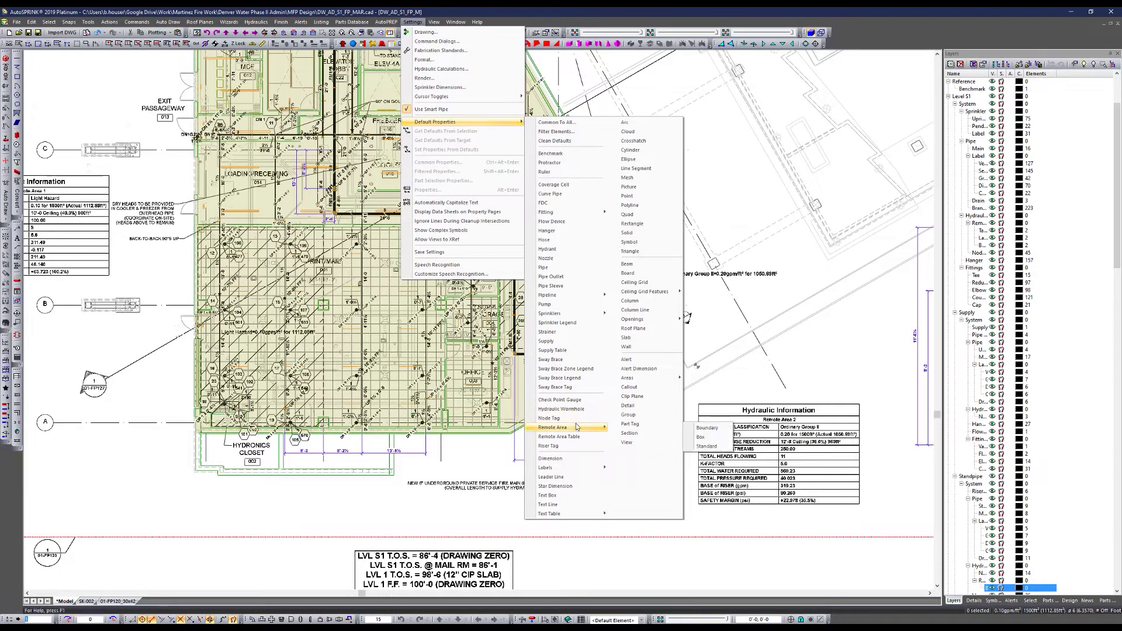
{"action": "left_click", "coordinate": [706, 427]}
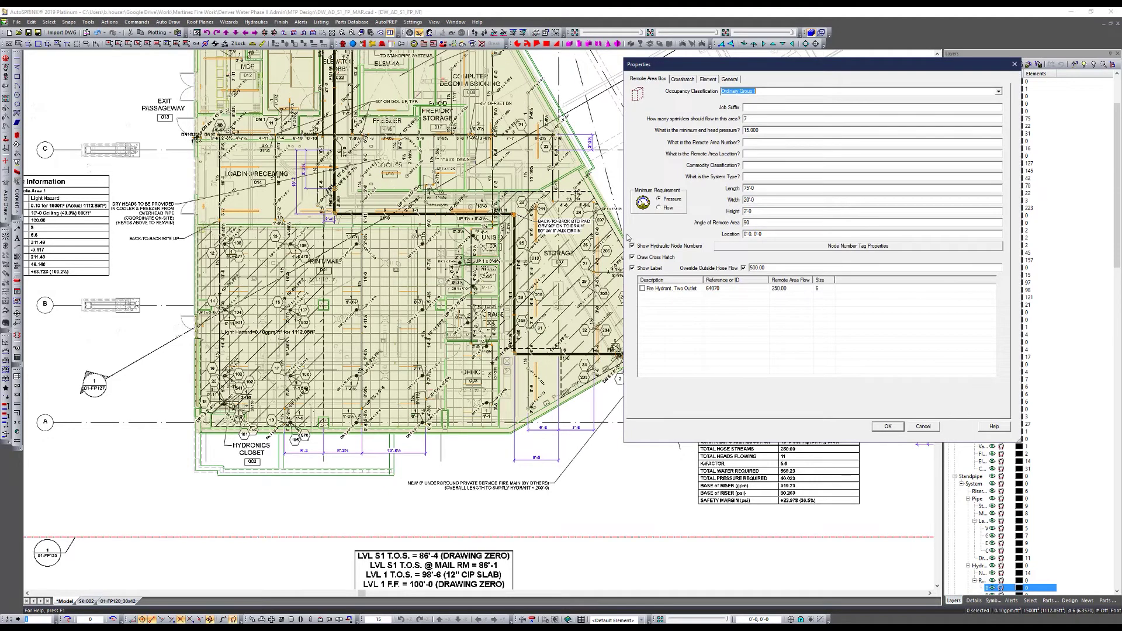
{"action": "left_click", "coordinate": [743, 269]}
{"action": "left_click", "coordinate": [886, 426]}
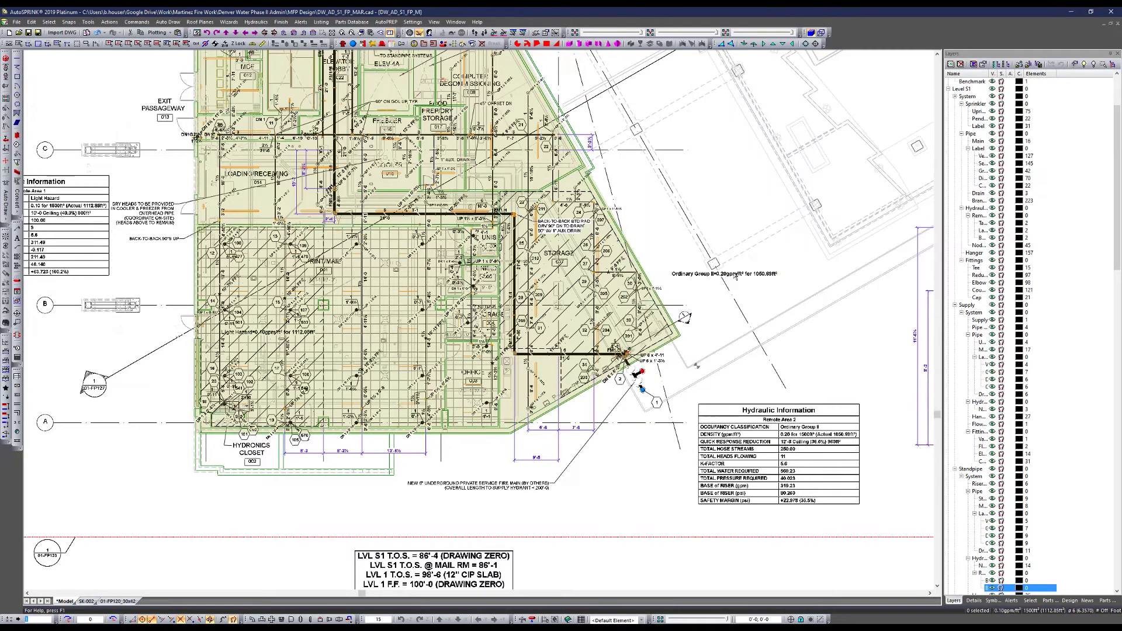
Step: Turn off the outside hose flow override in the default properties for standard remote areas
{"action": "left_click", "coordinate": [413, 21]}
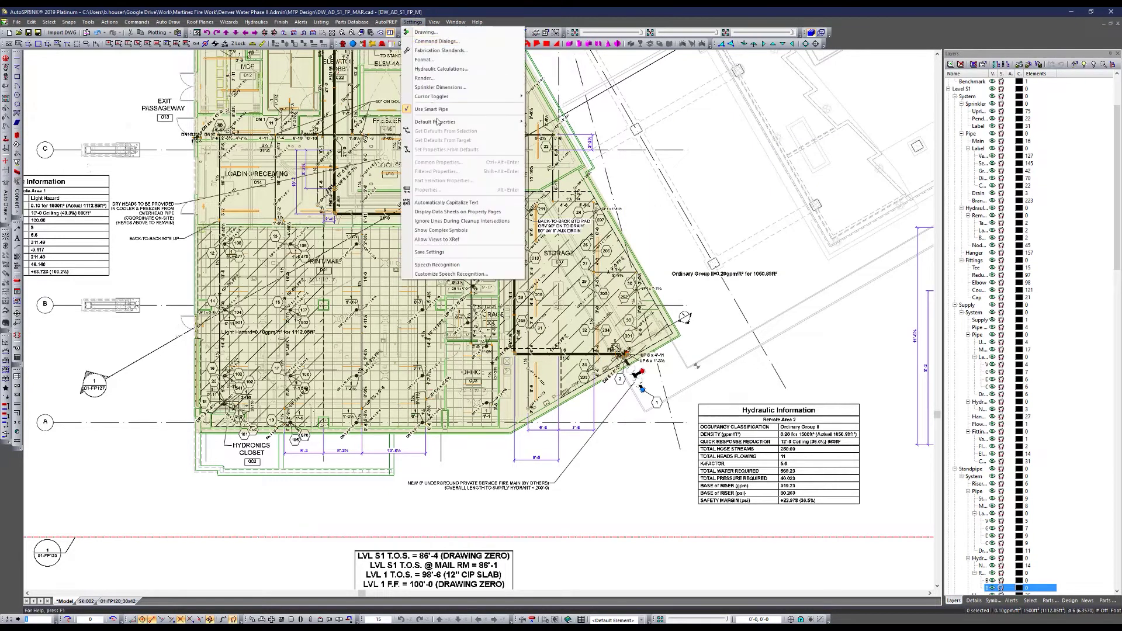
{"action": "mouse_move", "coordinate": [448, 123]}
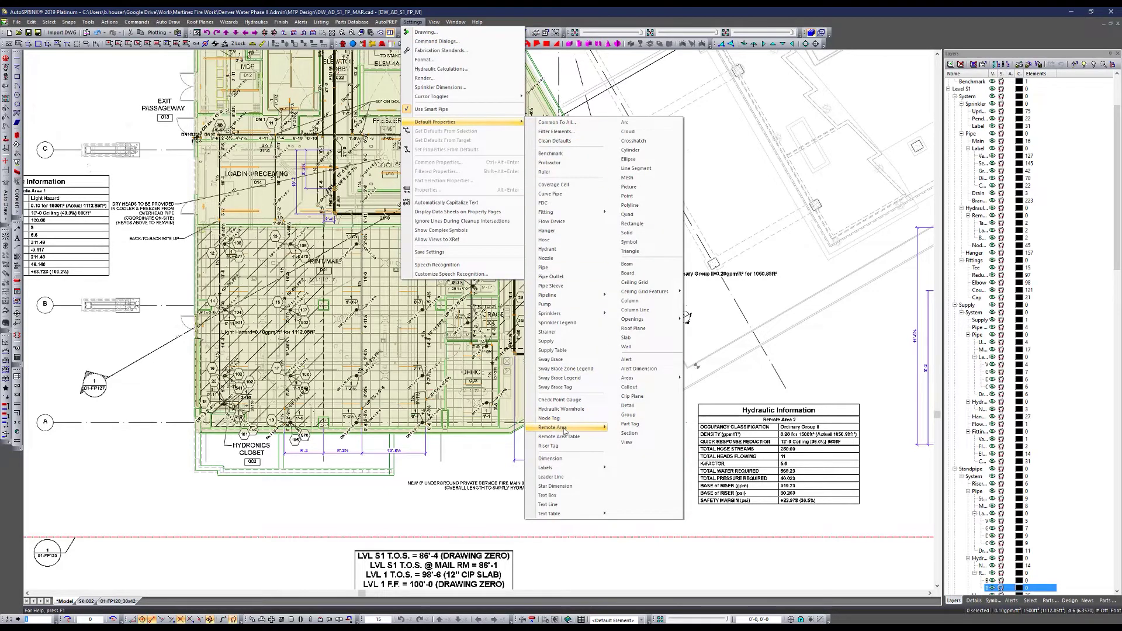
{"action": "mouse_move", "coordinate": [654, 433]}
{"action": "left_click", "coordinate": [707, 447]}
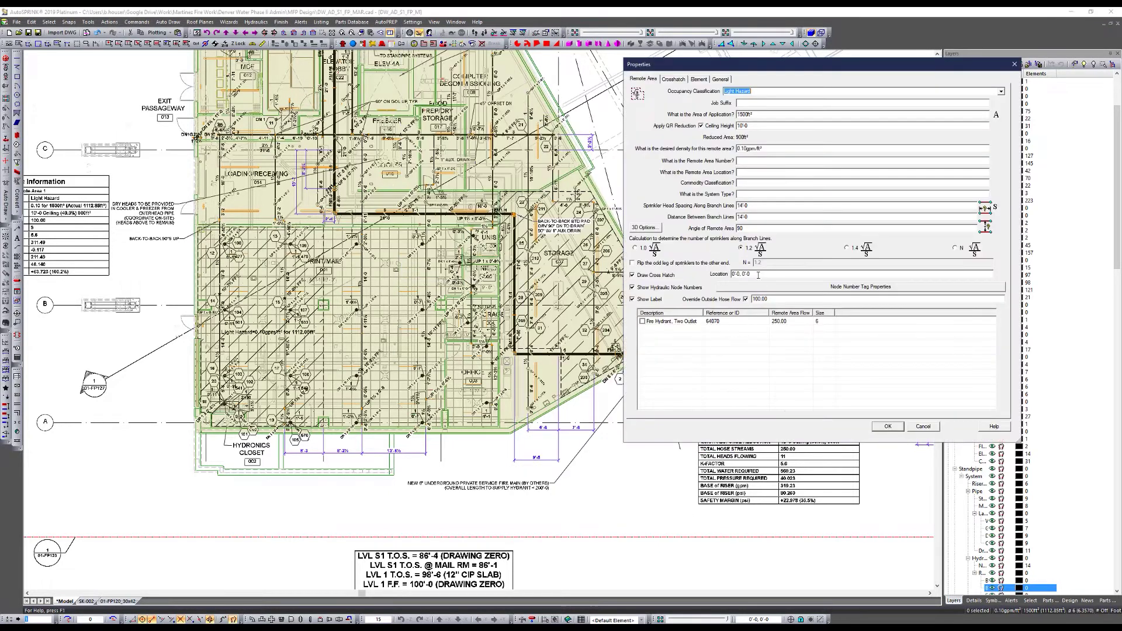
{"action": "left_click", "coordinate": [745, 299]}
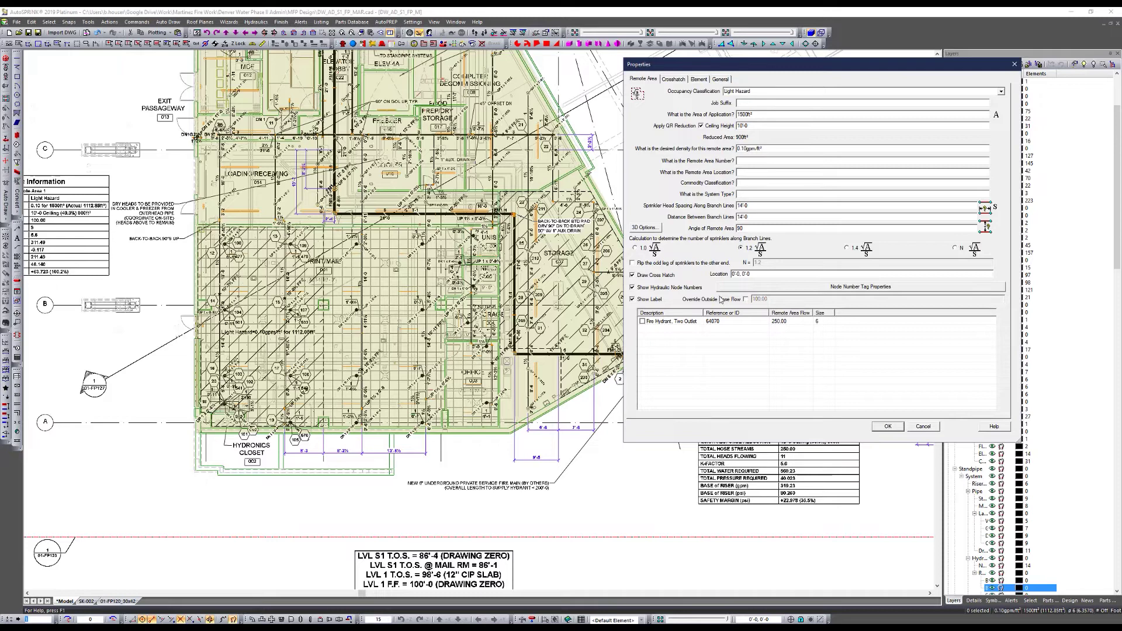
{"action": "left_click", "coordinate": [887, 426]}
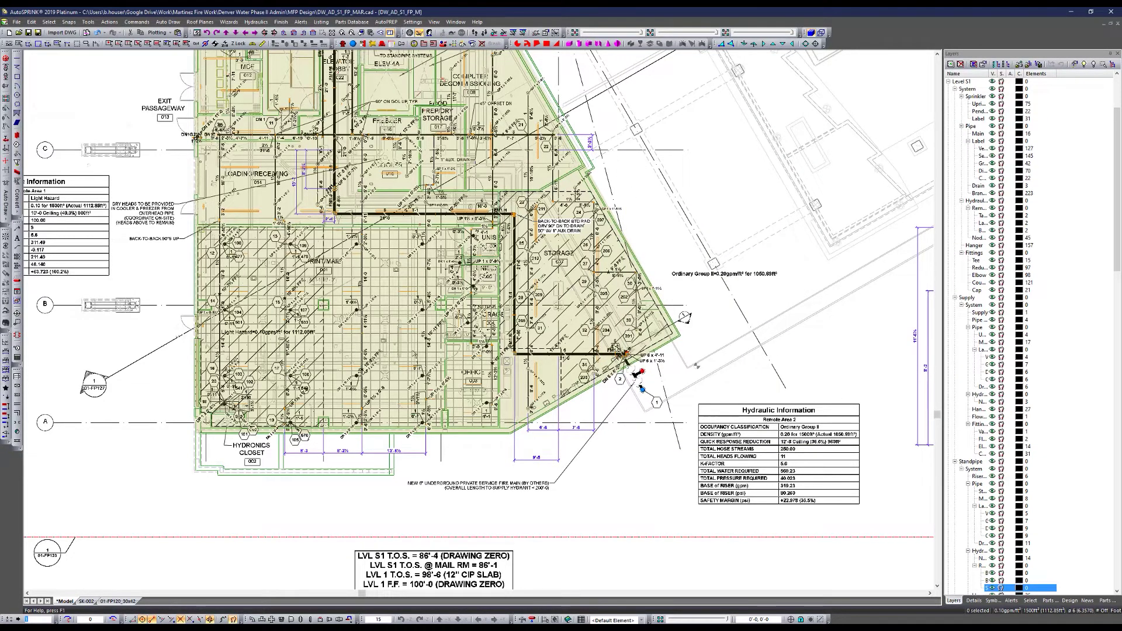
Step: Preview Remote Area 1's Hydraulic Analysis report and examine the underground pipe rows and hose allowance at source
{"action": "left_click", "coordinate": [316, 382]}
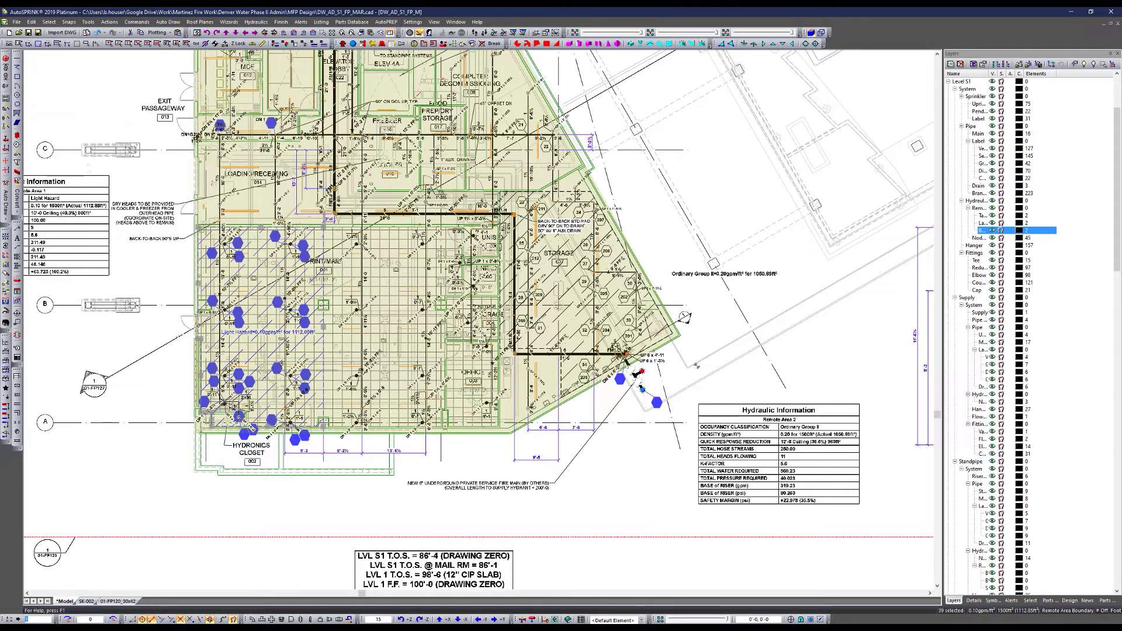
{"action": "middle_click_drag", "start_coordinate": [460, 412], "coordinate": [620, 332]}
{"action": "right_click", "coordinate": [317, 375]}
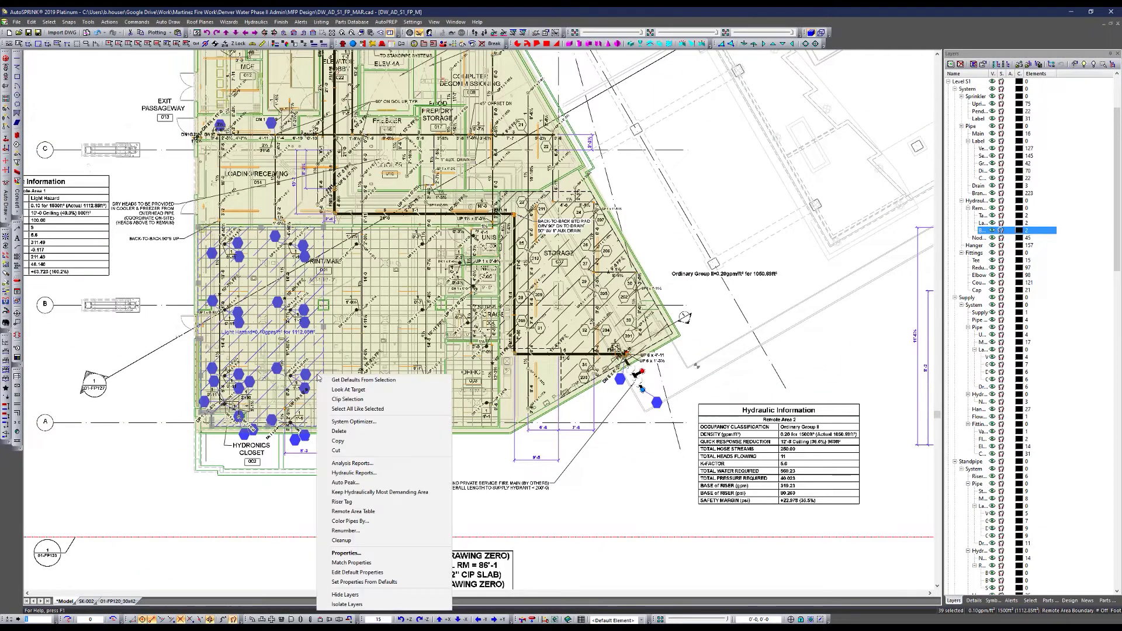
{"action": "left_click", "coordinate": [356, 473]}
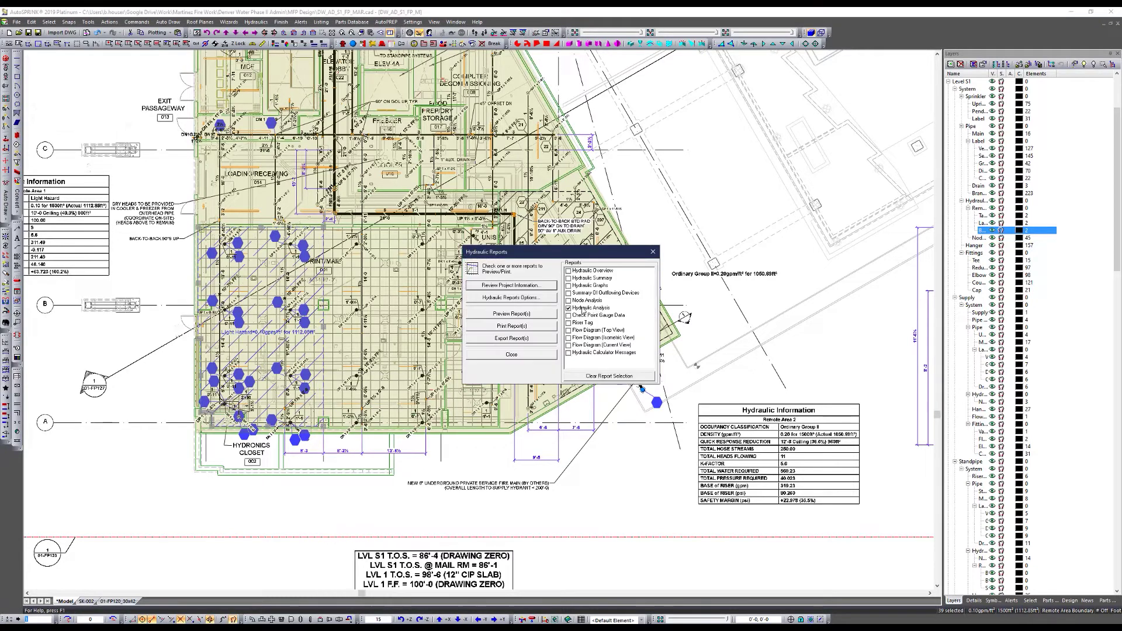
{"action": "left_click", "coordinate": [524, 315]}
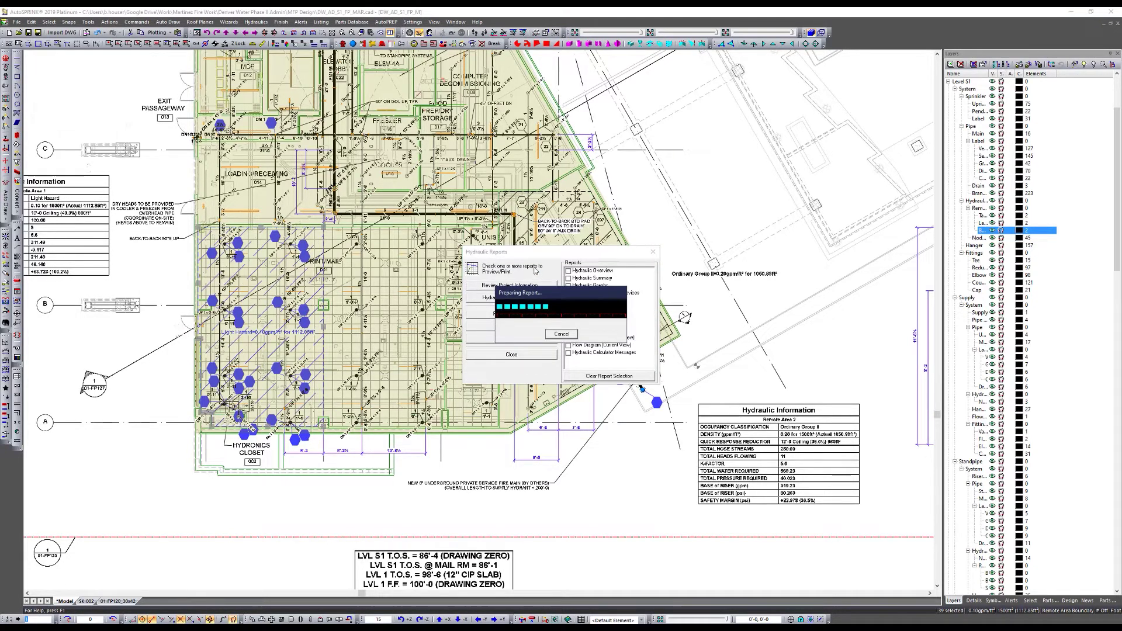
{"action": "scroll", "coordinate": [221, 304], "scroll_direction": "down", "scroll_amount": 8}
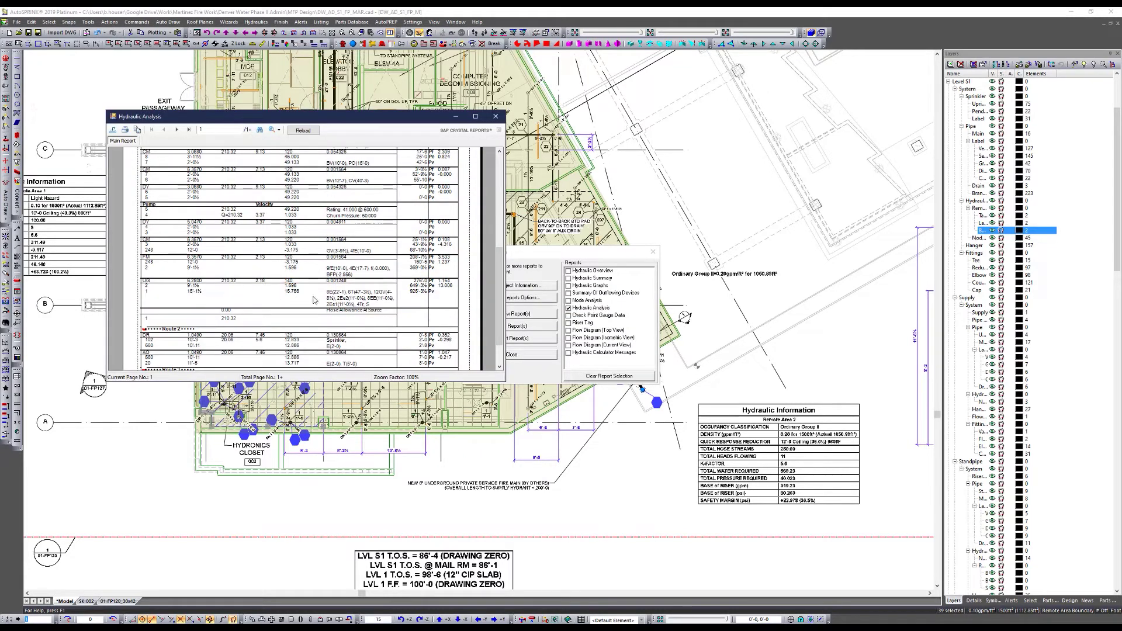
{"action": "left_click", "coordinate": [350, 311]}
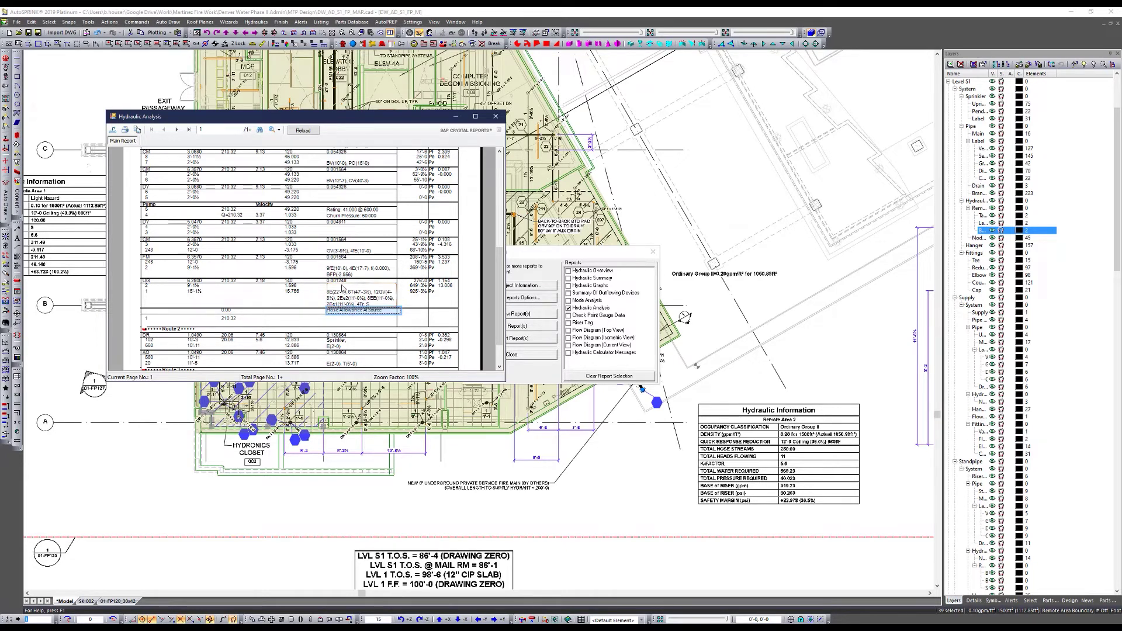
{"action": "left_click", "coordinate": [166, 286]}
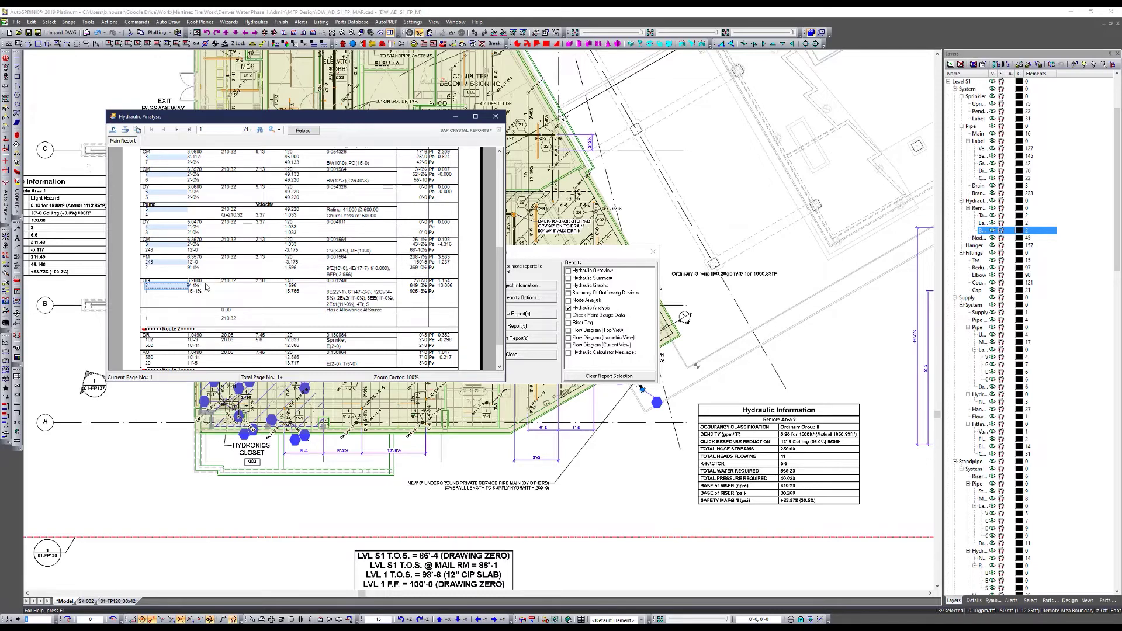
{"action": "left_click", "coordinate": [496, 116]}
{"action": "left_click", "coordinate": [529, 354]}
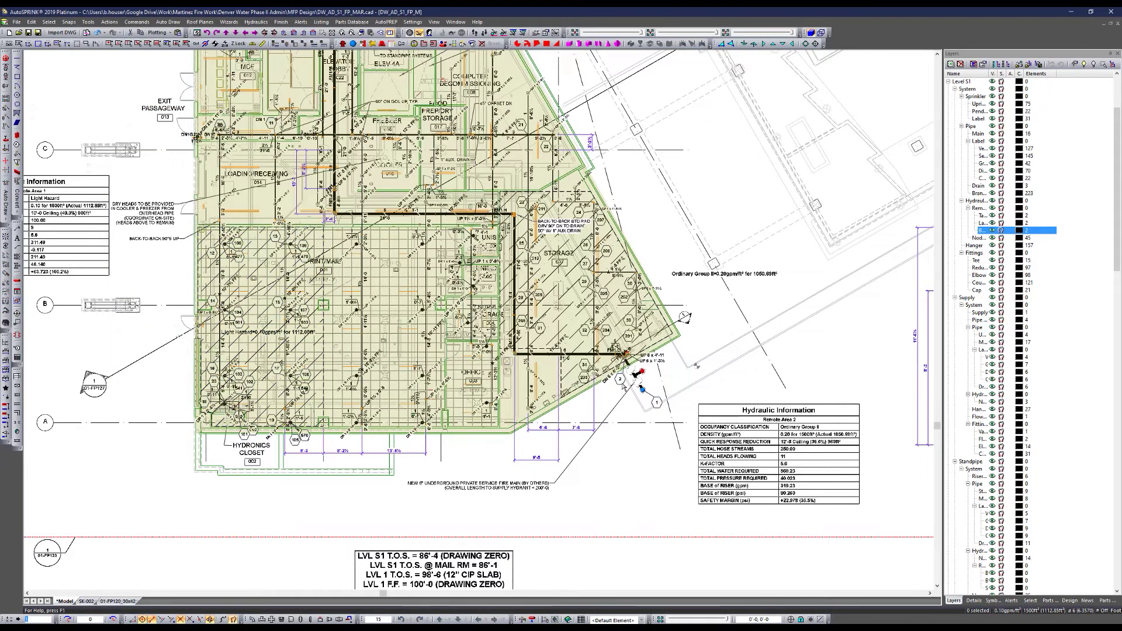
Step: Remove one 22½° elbow, one 45° elbow and one gate valve from the hydraulic fittings of the hydrant's underground branch pipe
{"action": "scroll", "coordinate": [623, 385], "scroll_direction": "up", "scroll_amount": 3}
{"action": "middle_click_drag", "start_coordinate": [623, 385], "coordinate": [624, 293]}
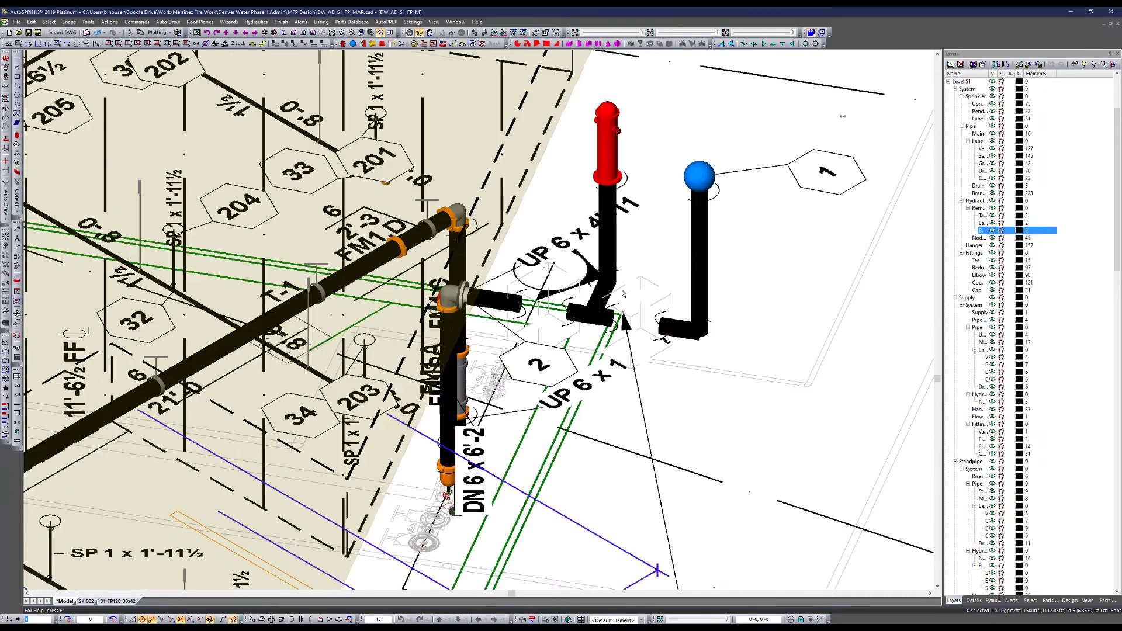
{"action": "left_click", "coordinate": [602, 286]}
{"action": "scroll", "coordinate": [602, 286], "scroll_direction": "up", "scroll_amount": 2}
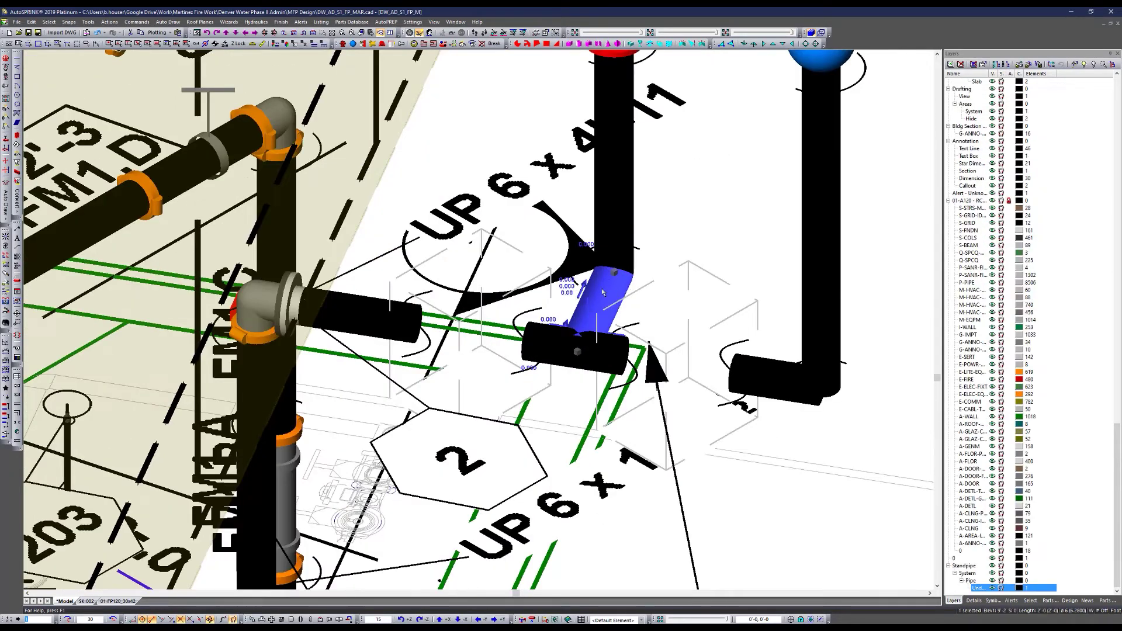
{"action": "middle_click_drag", "start_coordinate": [601, 289], "coordinate": [604, 343]}
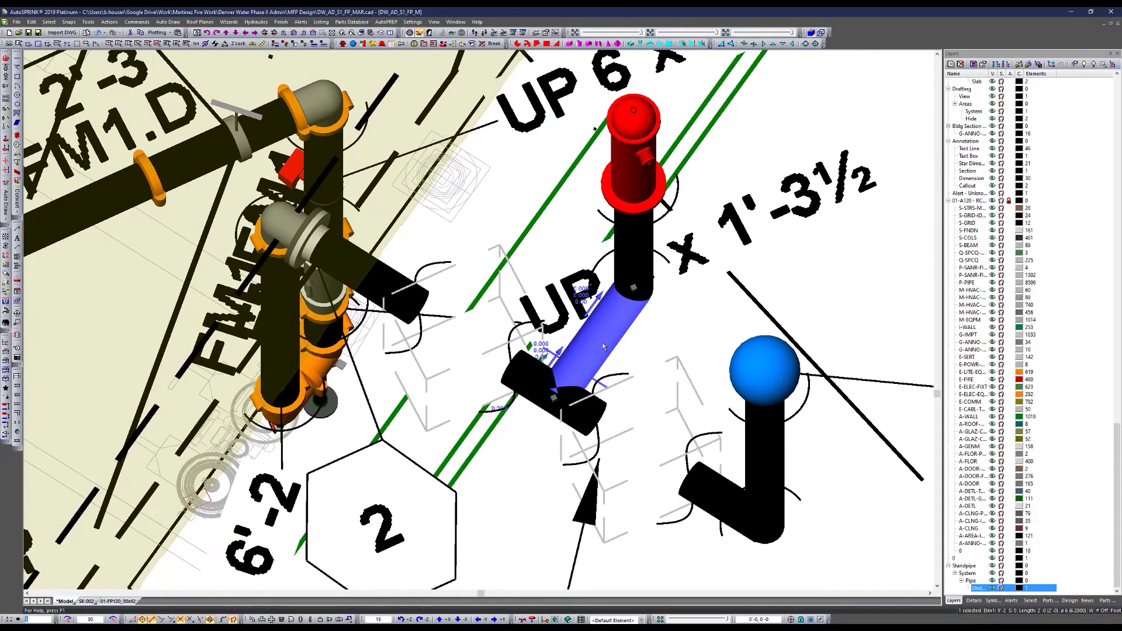
{"action": "double_click", "coordinate": [601, 343]}
{"action": "left_click", "coordinate": [659, 79]}
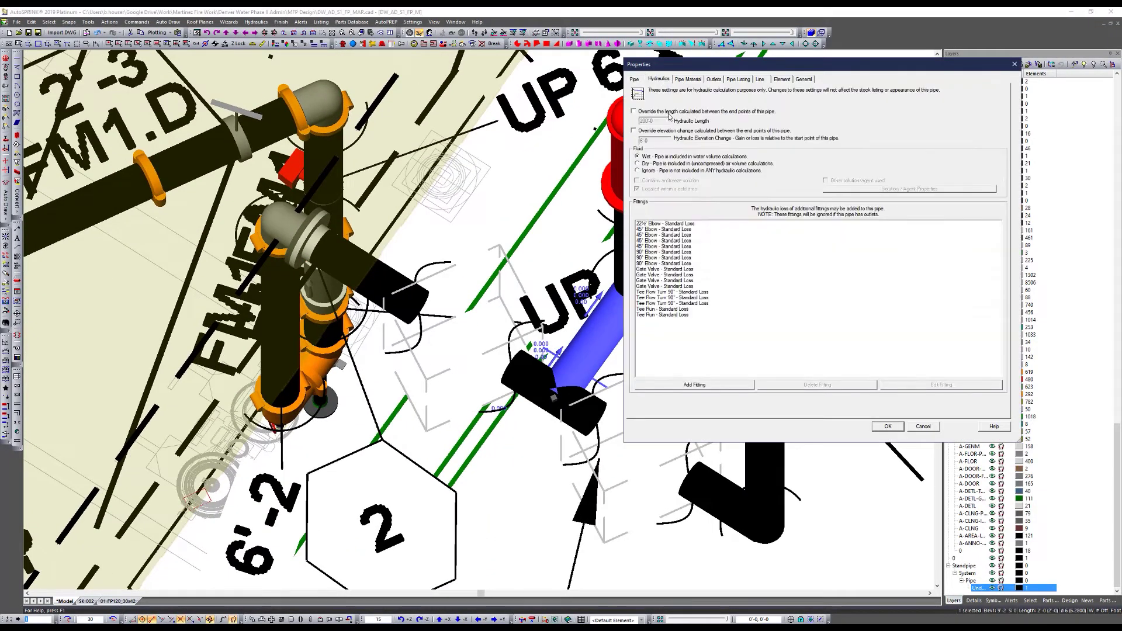
{"action": "left_click", "coordinate": [661, 225]}
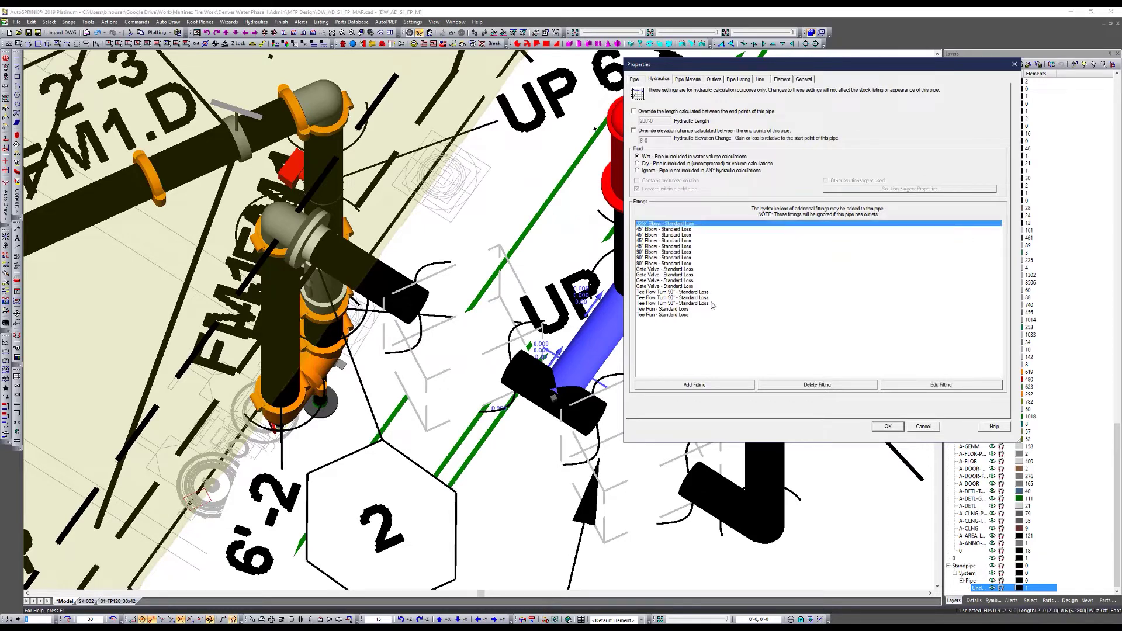
{"action": "left_click", "coordinate": [789, 384]}
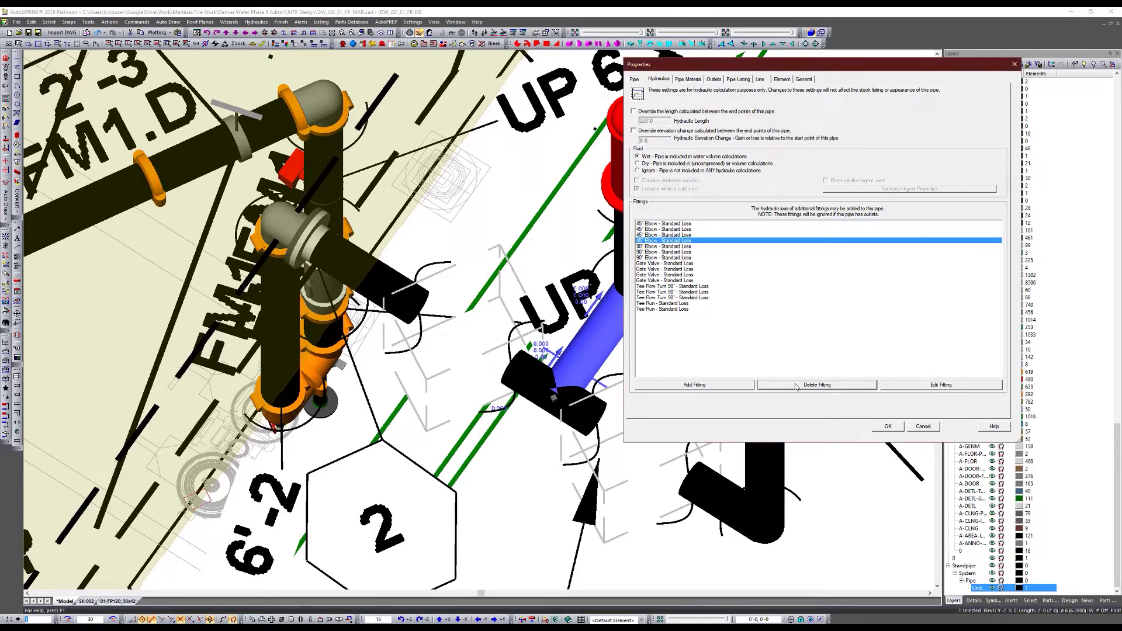
{"action": "left_click", "coordinate": [823, 386]}
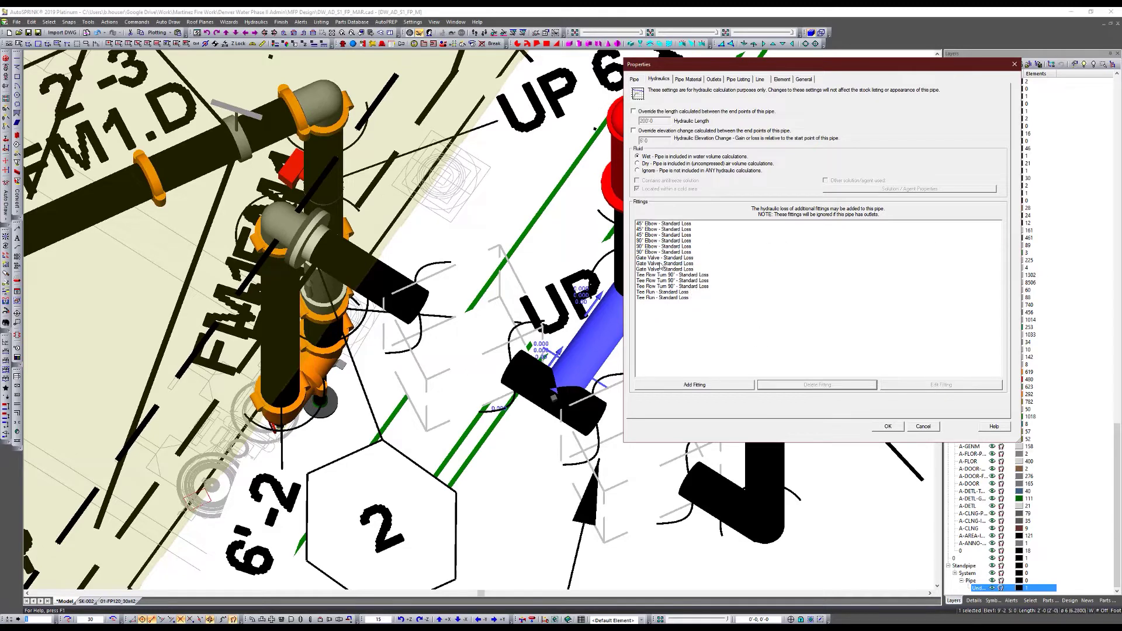
Step: Remove two gate valves, two 90° flow-turn tees and one 90° elbow from the branch pipe's hydraulic fittings and apply the changes
{"action": "left_click", "coordinate": [814, 384]}
{"action": "left_click", "coordinate": [811, 386]}
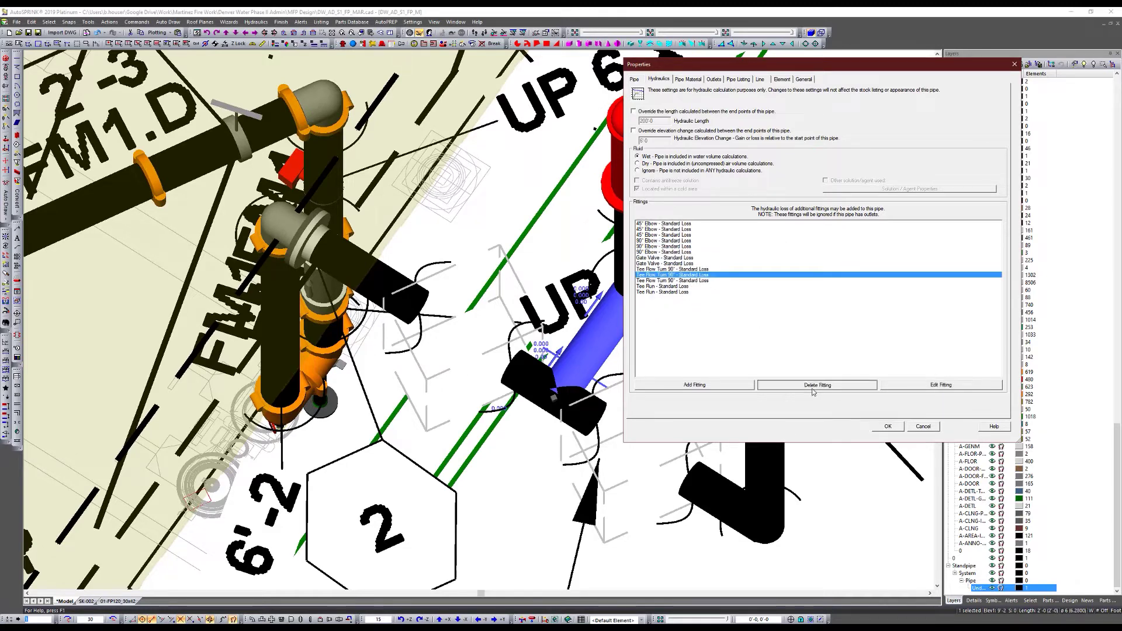
{"action": "left_click", "coordinate": [813, 385]}
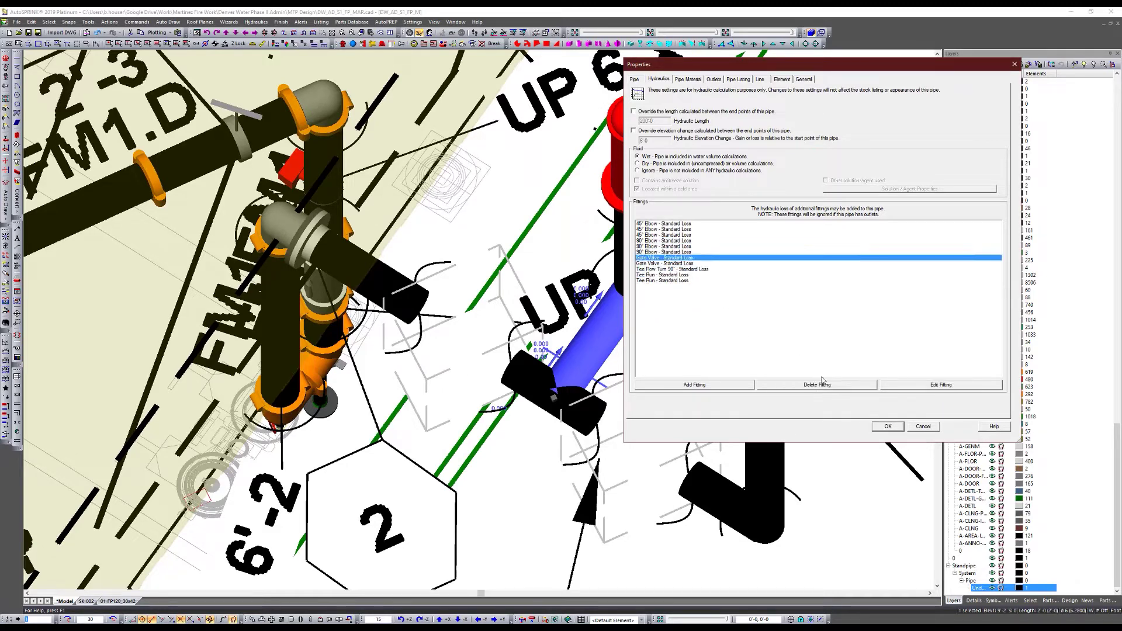
{"action": "left_click", "coordinate": [817, 385]}
{"action": "left_click", "coordinate": [671, 242]}
{"action": "left_click", "coordinate": [829, 386]}
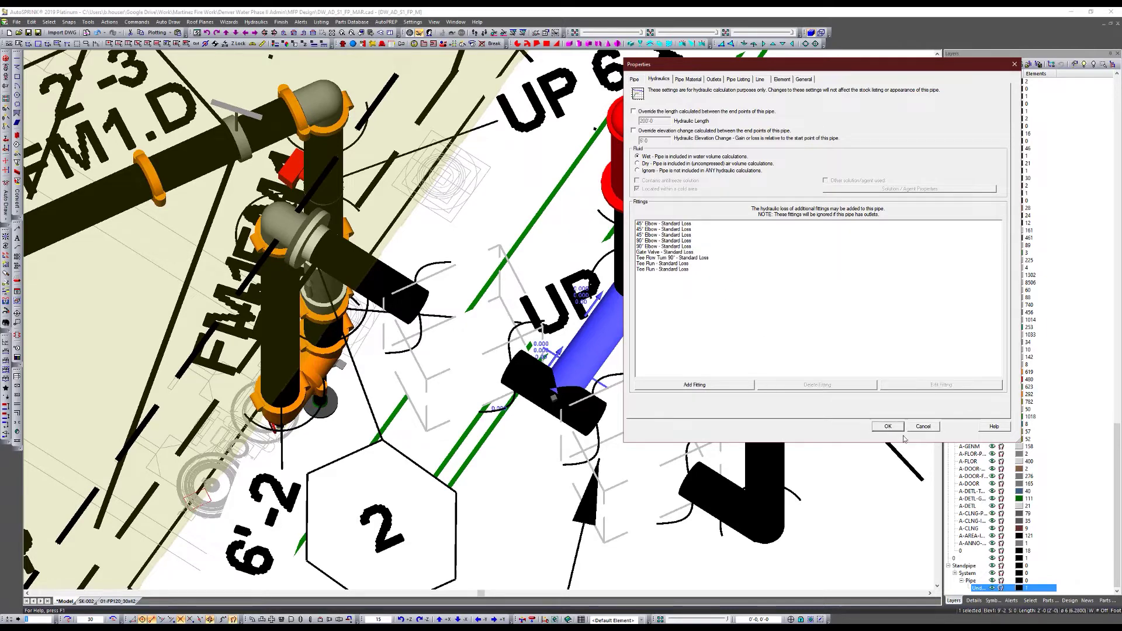
{"action": "left_click", "coordinate": [895, 428]}
{"action": "key", "text": "Escape"}
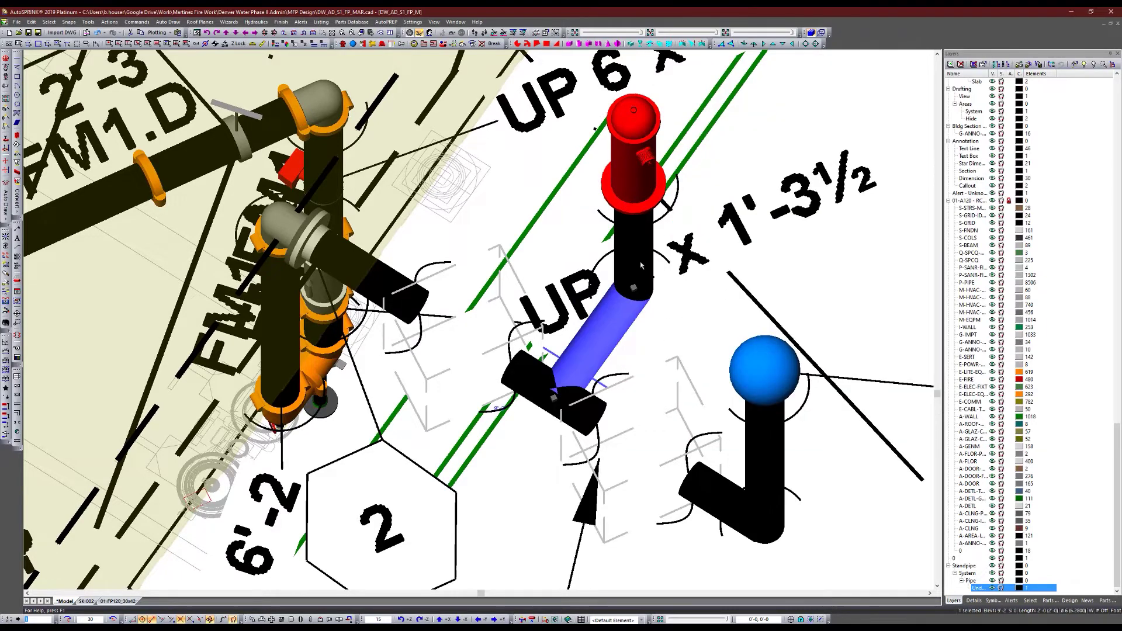
Step: Check the vertical pipe below the hydrant for added hydraulic fittings, leaving its properties unmodified
{"action": "left_click", "coordinate": [645, 251]}
{"action": "middle_click_drag", "start_coordinate": [629, 320], "coordinate": [651, 349], "text": "shift"}
{"action": "double_click", "coordinate": [630, 253]}
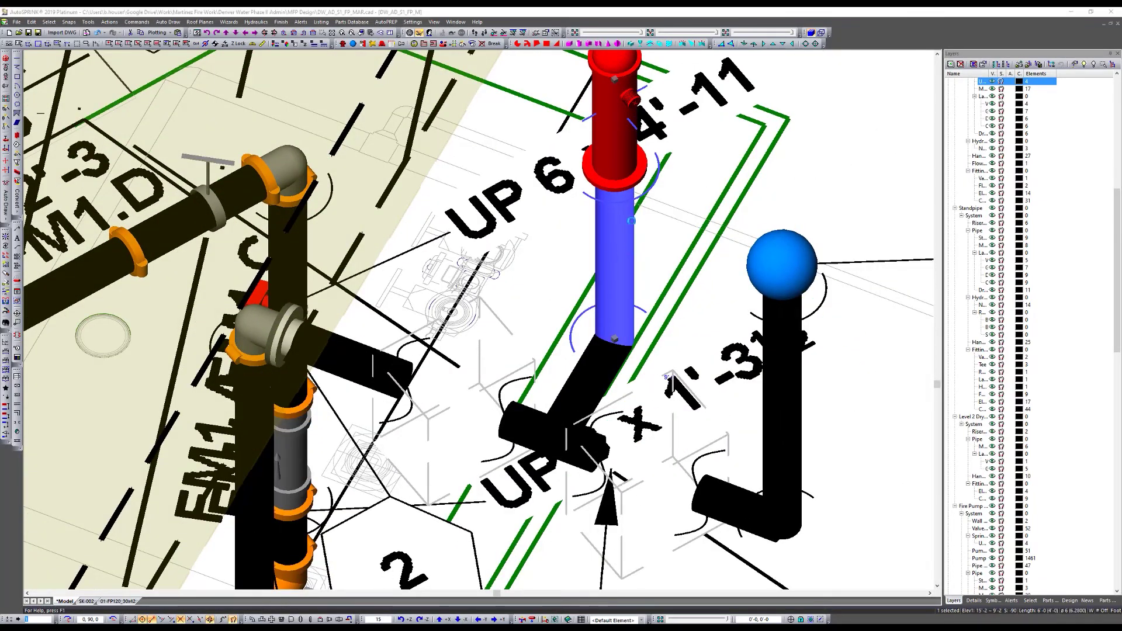
{"action": "left_click", "coordinate": [658, 79]}
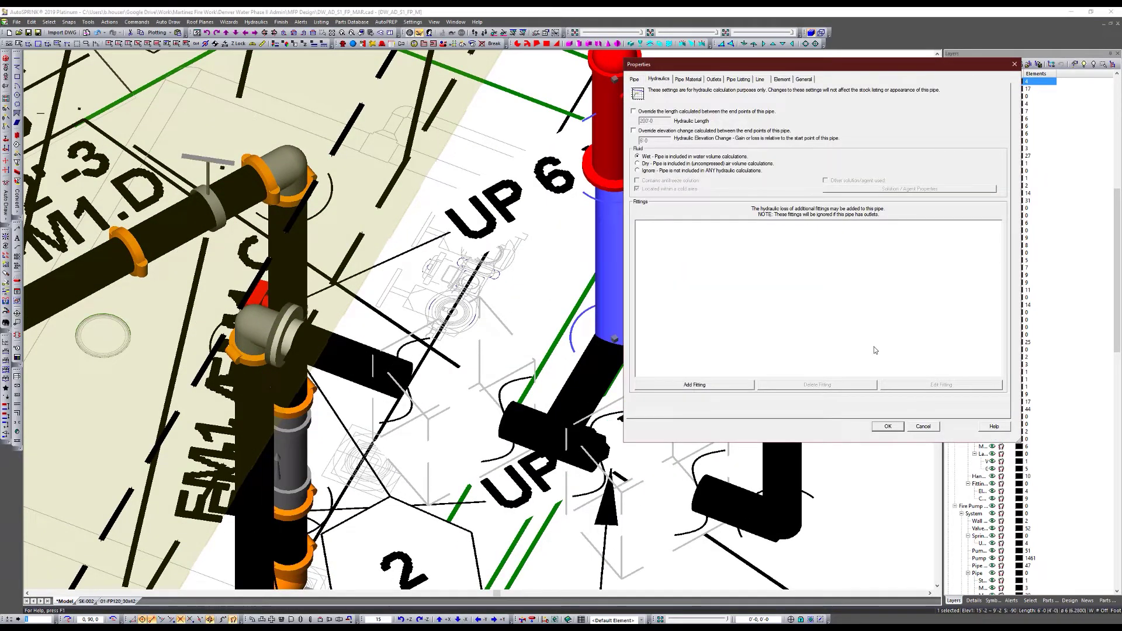
{"action": "left_click", "coordinate": [922, 426]}
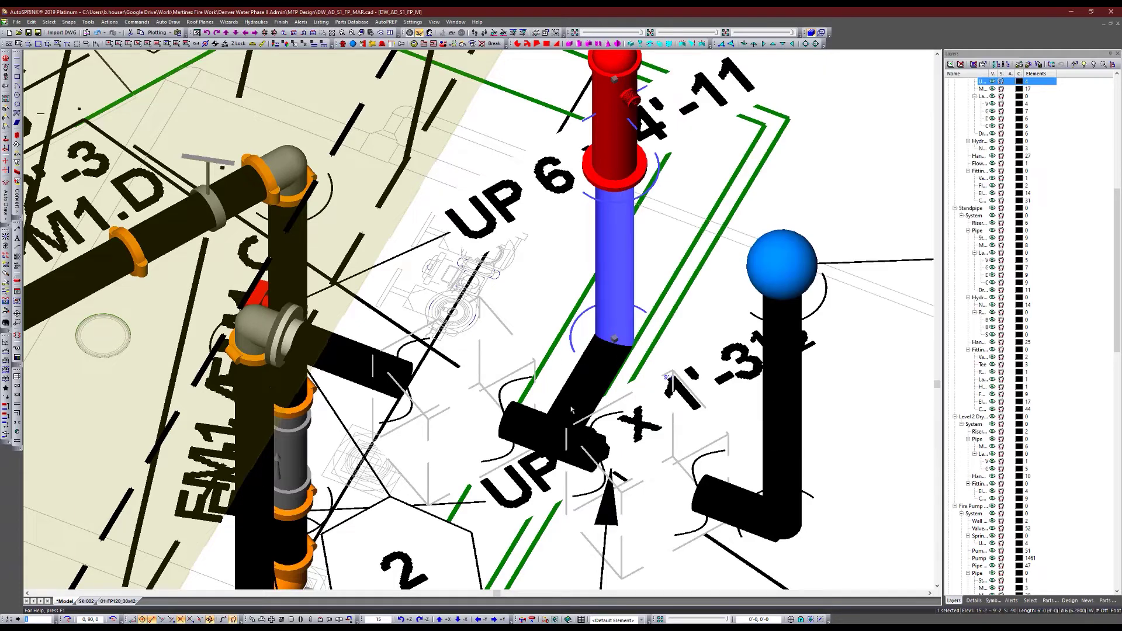
Step: Inspect the underground main pipe between the hydrant tee and the water supply
{"action": "scroll", "coordinate": [541, 372], "scroll_direction": "down", "scroll_amount": 3}
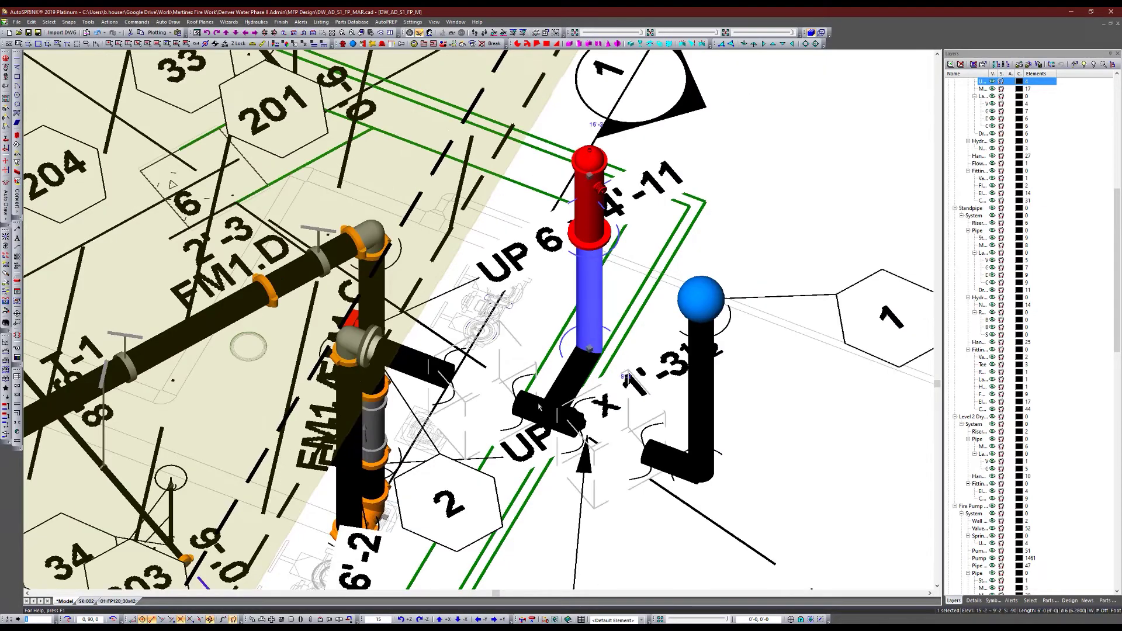
{"action": "left_click", "coordinate": [528, 406]}
{"action": "left_click", "coordinate": [687, 460]}
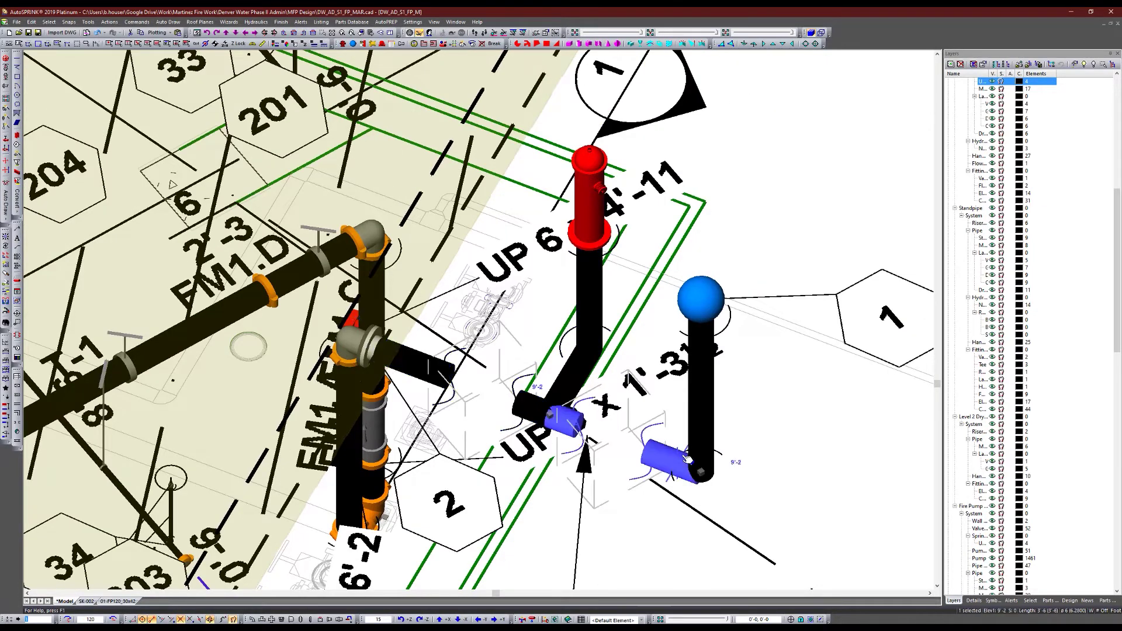
{"action": "key", "text": "Escape"}
{"action": "scroll", "coordinate": [721, 361], "scroll_direction": "down", "scroll_amount": 2}
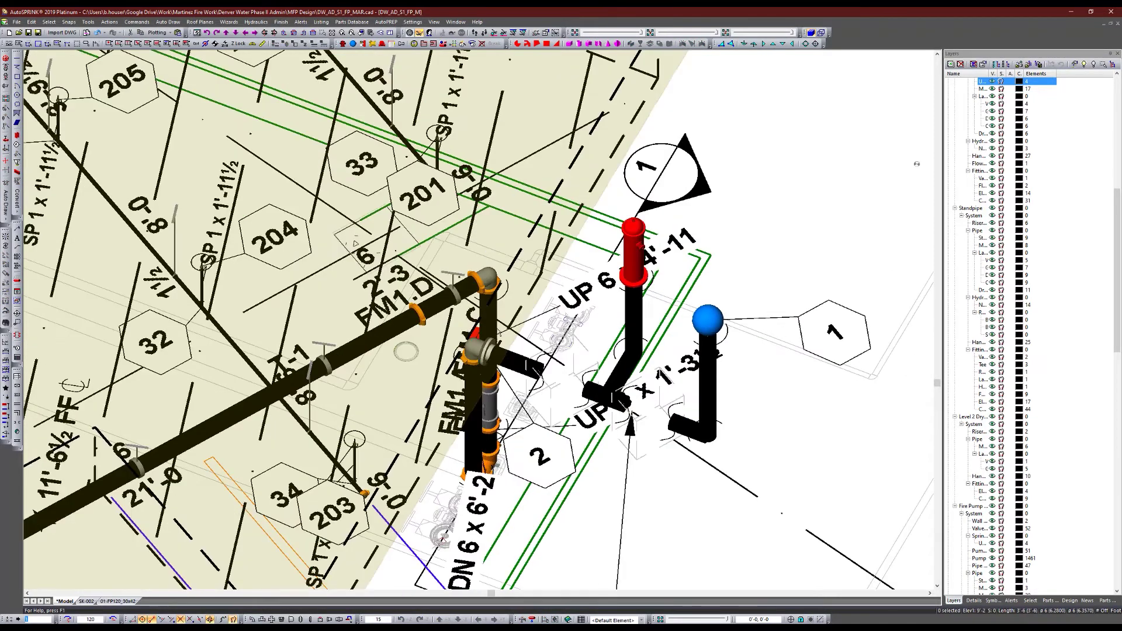
{"action": "middle_click_drag", "start_coordinate": [587, 398], "coordinate": [610, 385]}
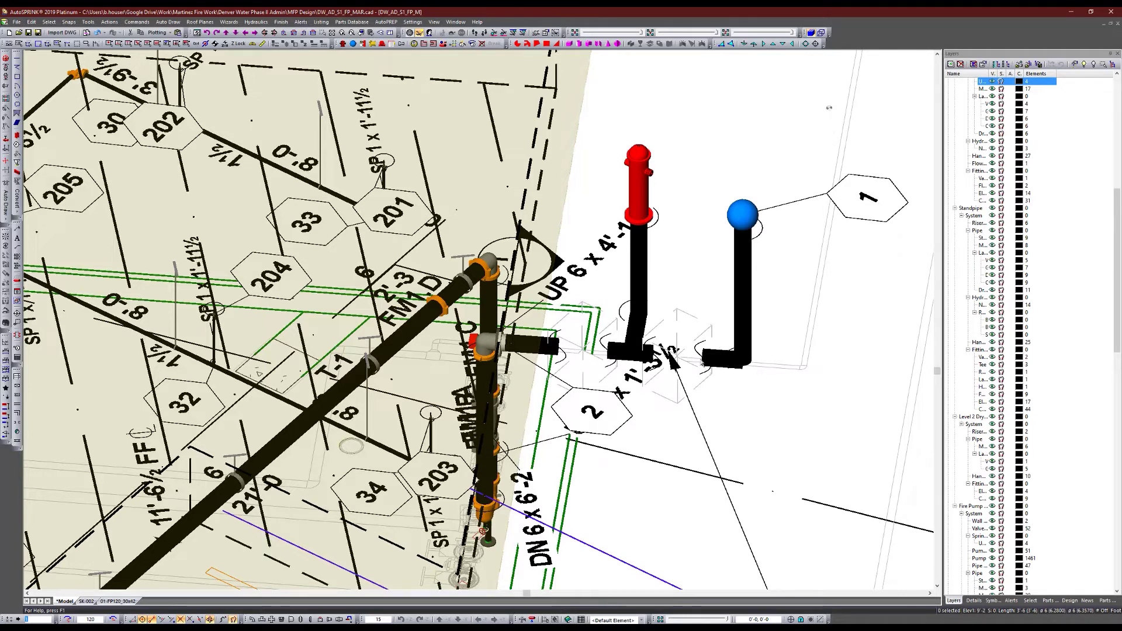
Step: Set the fire hydrant's flow state during hydraulic calculations to Not Flowing
{"action": "left_click", "coordinate": [638, 241]}
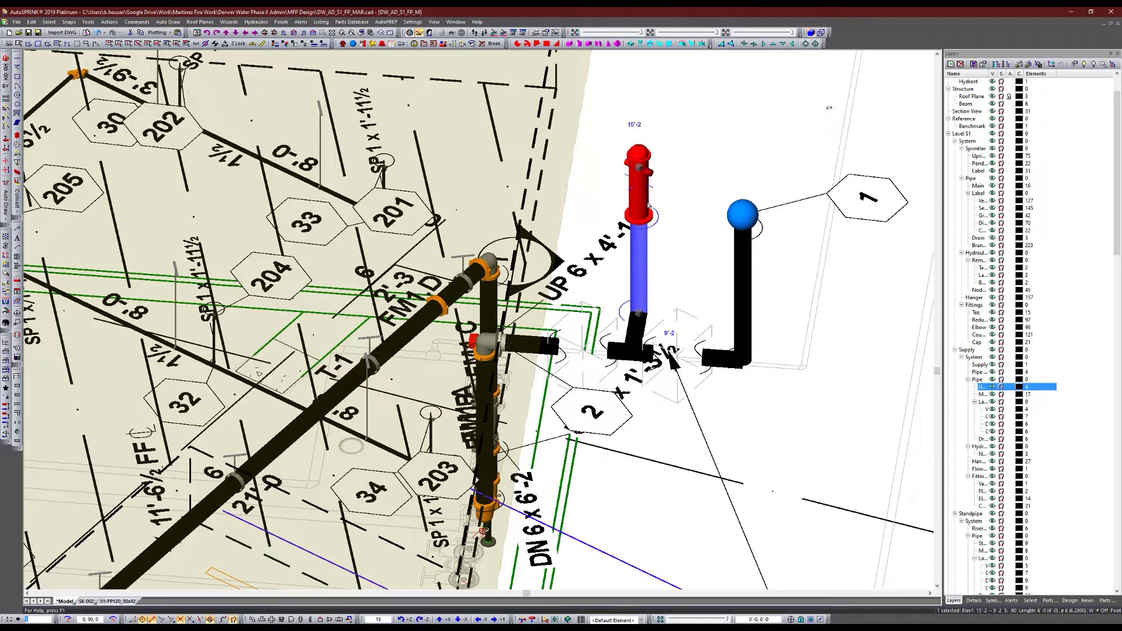
{"action": "left_click", "coordinate": [646, 163]}
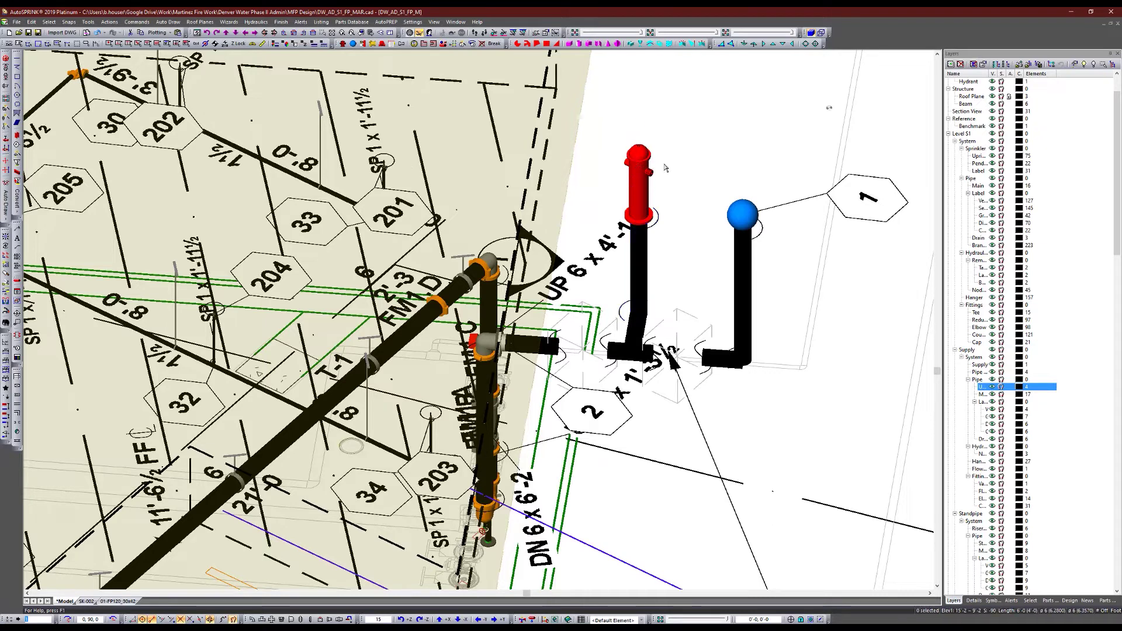
{"action": "double_click", "coordinate": [646, 162]}
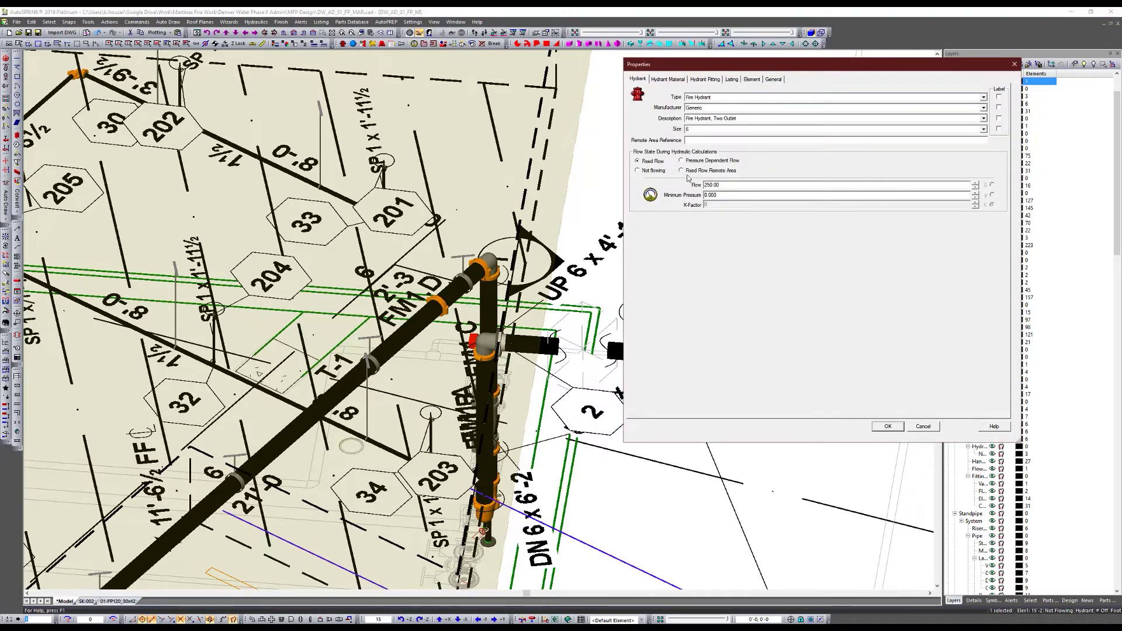
{"action": "double_click", "coordinate": [724, 186]}
{"action": "left_click", "coordinate": [887, 426]}
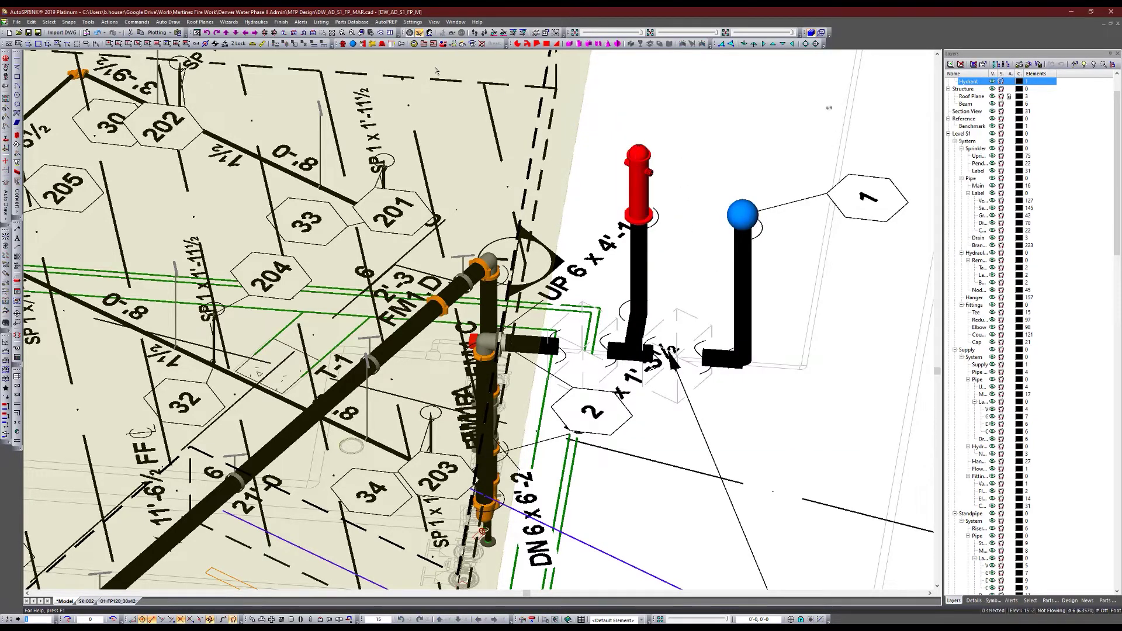
Step: Run the hydraulic analysis for Remote Area 2 and check its total and outside hose demand
{"action": "left_click", "coordinate": [427, 186]}
{"action": "right_click", "coordinate": [427, 183]}
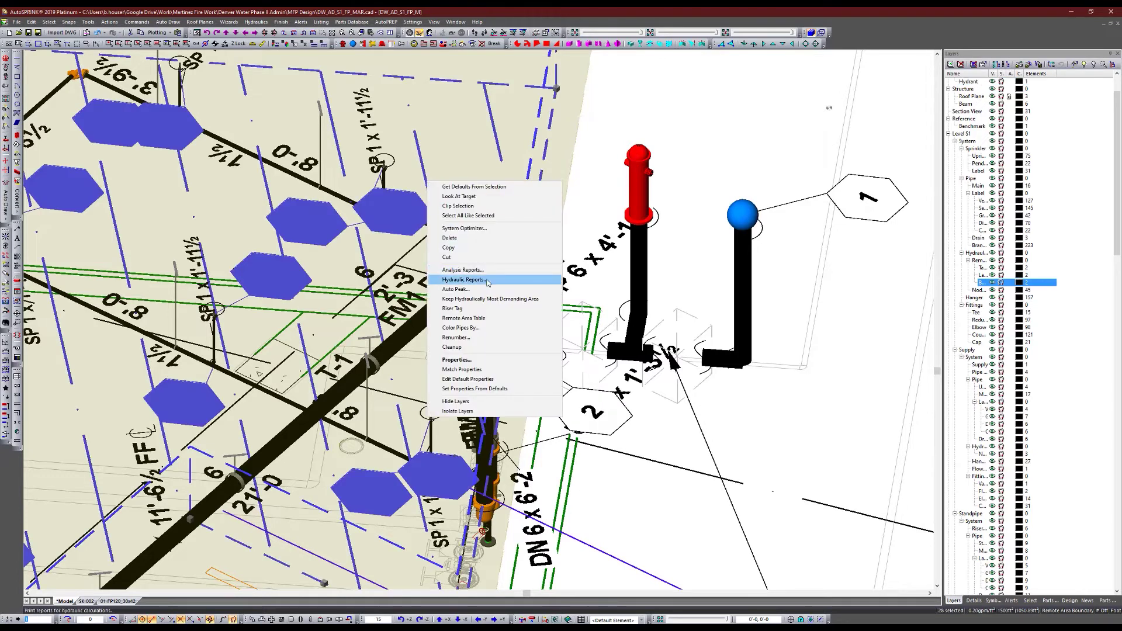
{"action": "left_click", "coordinate": [461, 269]}
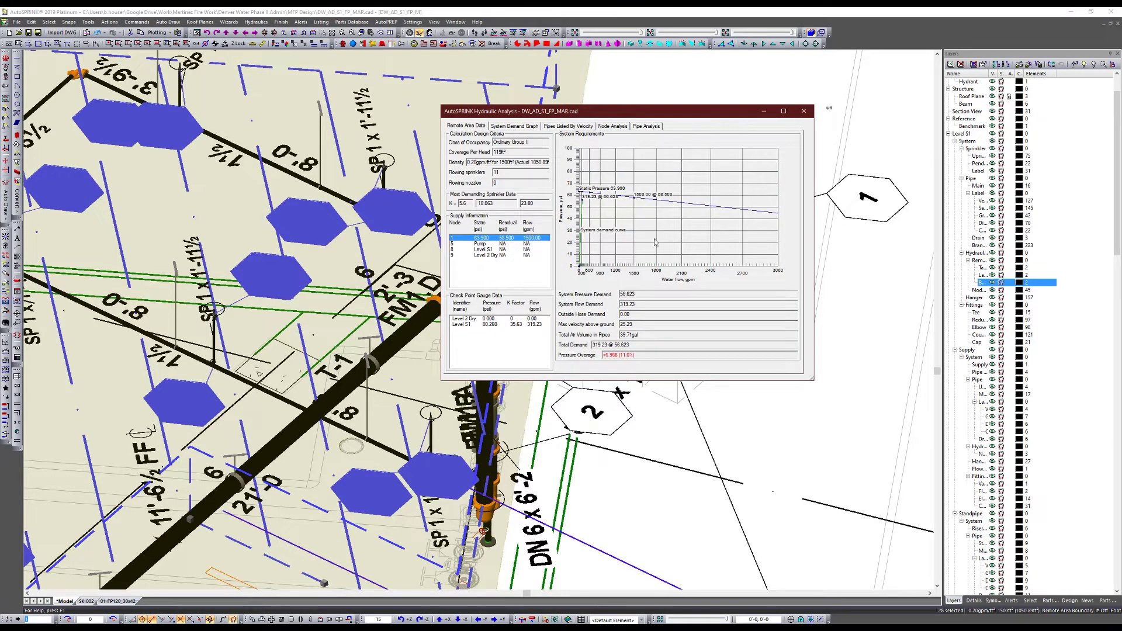
{"action": "left_click", "coordinate": [803, 111]}
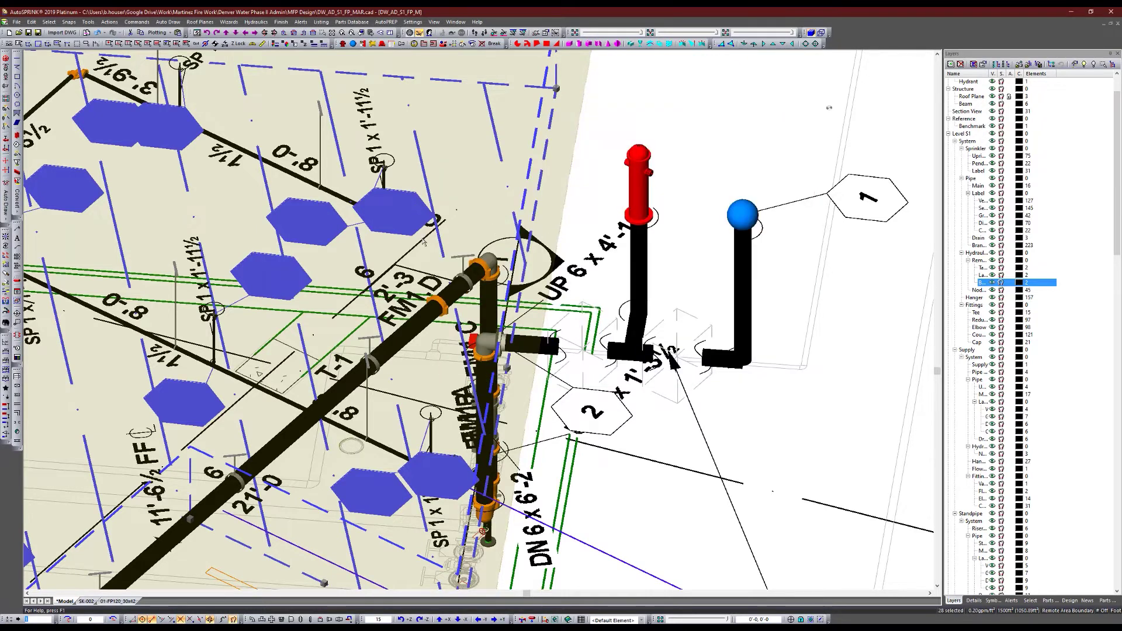
Step: Check the pressures, flow and outside hose flow in the water supply's properties
{"action": "left_click", "coordinate": [752, 212]}
{"action": "double_click", "coordinate": [751, 211]}
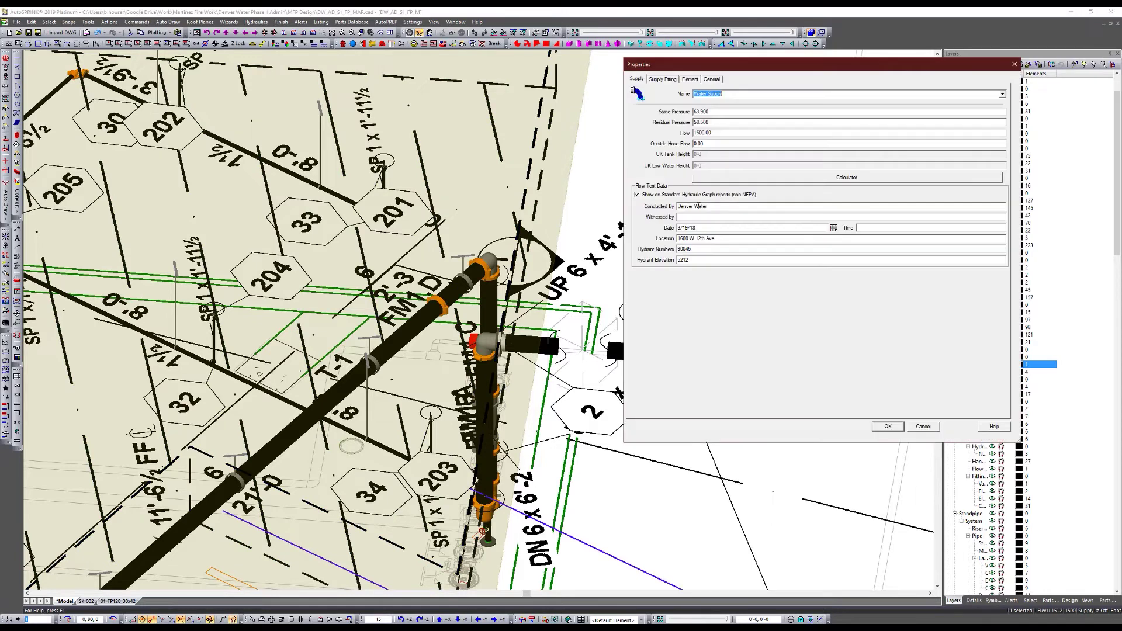
{"action": "left_click", "coordinate": [922, 426]}
Step: Reopen Remote Area 2's hydraulic analysis and compare the system demand curve with the supply curve
{"action": "right_click", "coordinate": [525, 198]}
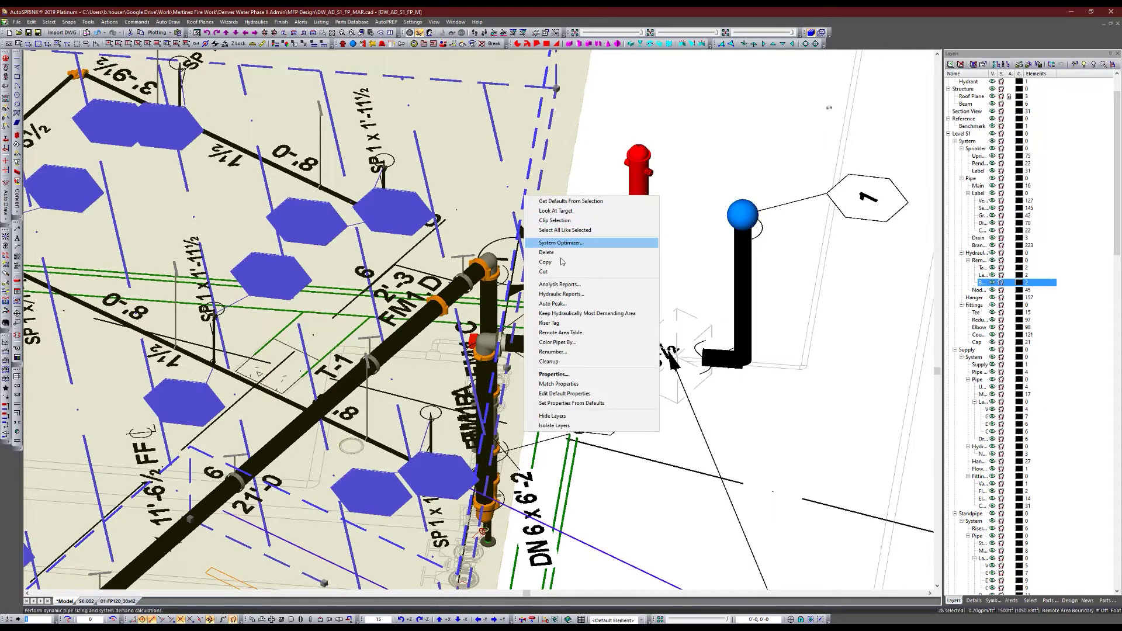
{"action": "left_click", "coordinate": [649, 280]}
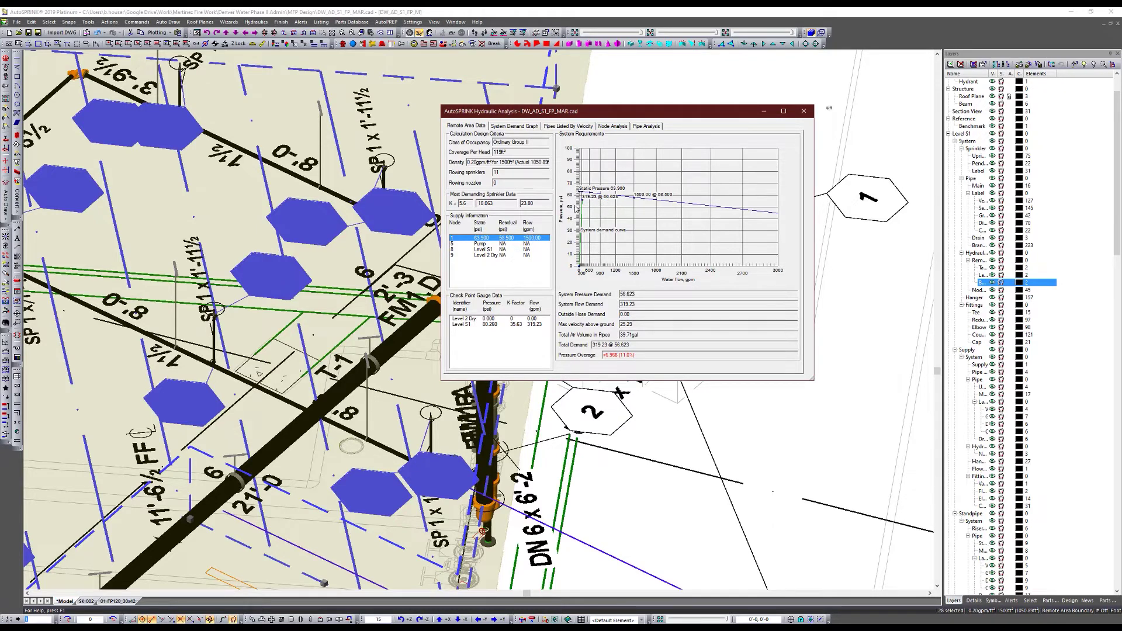
{"action": "left_click", "coordinate": [803, 111]}
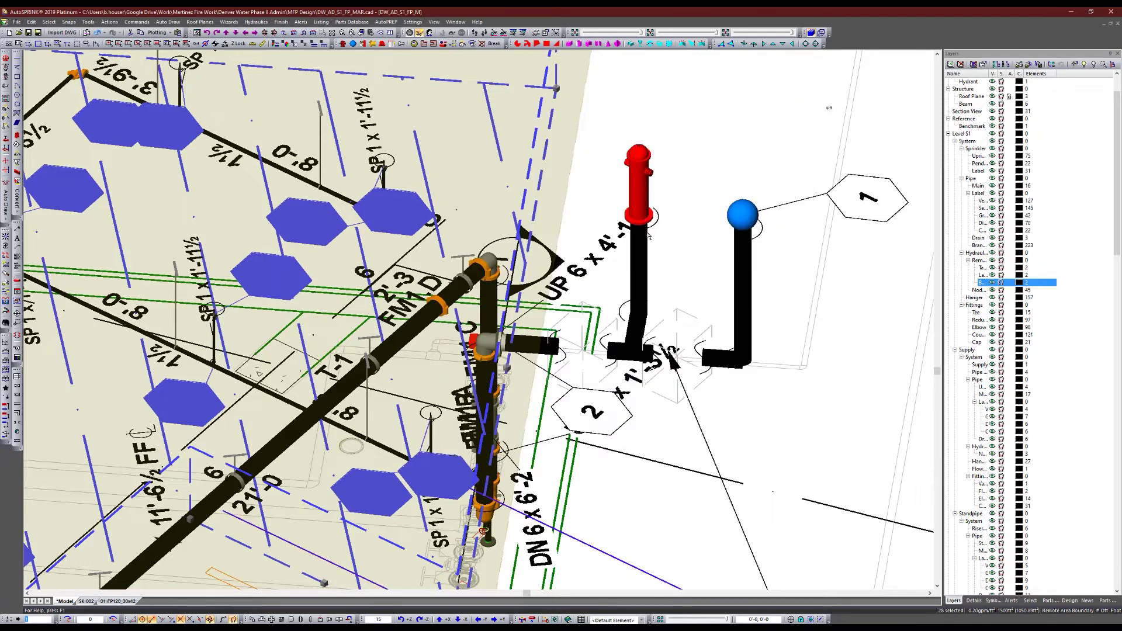
Step: Turn on the outside hose flow override for the Remote Area 2 boundary with a flow of 250
{"action": "left_click", "coordinate": [641, 359]}
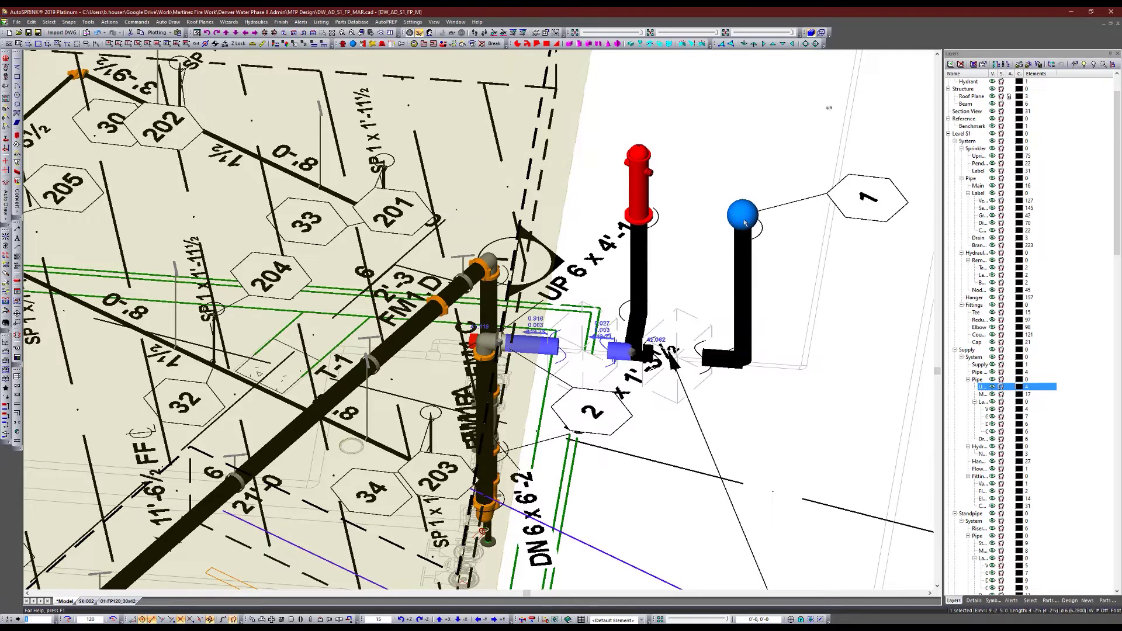
{"action": "key", "text": "Escape"}
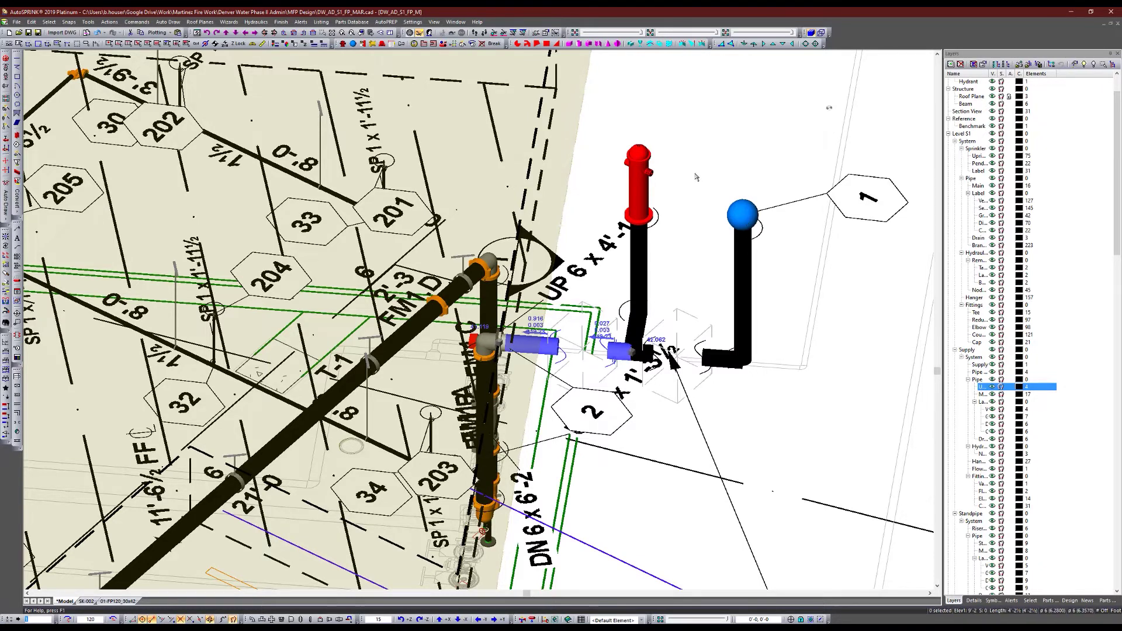
{"action": "double_click", "coordinate": [531, 175]}
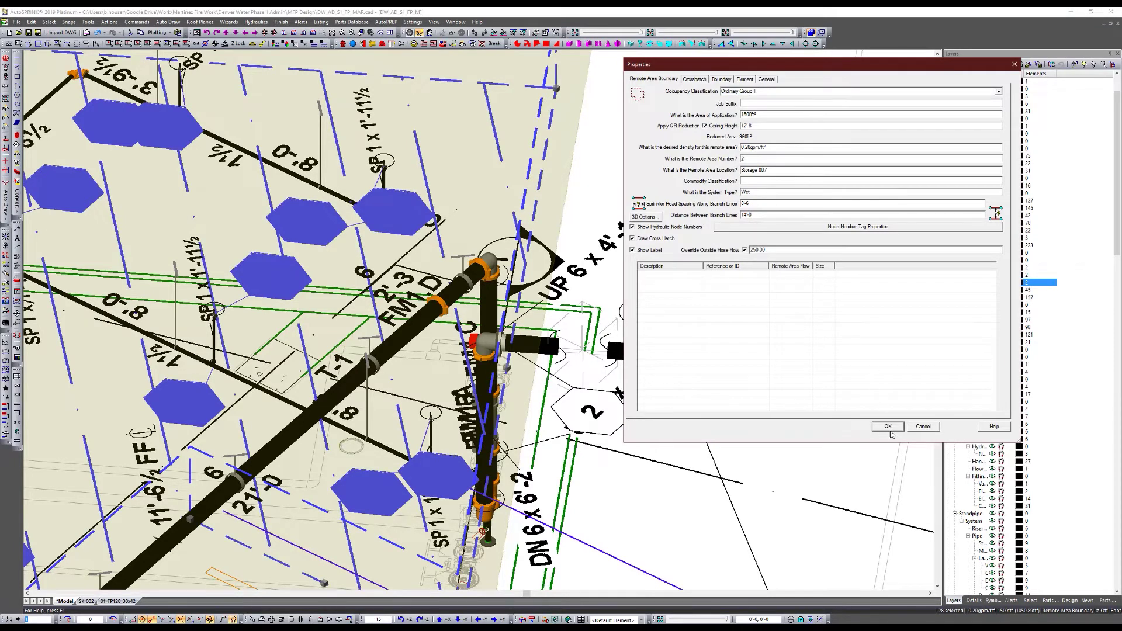
{"action": "left_click", "coordinate": [888, 428]}
Step: Rerun Remote Area 2's hydraulic analysis and examine the demand point with hose streams on the graph
{"action": "right_click", "coordinate": [526, 200]}
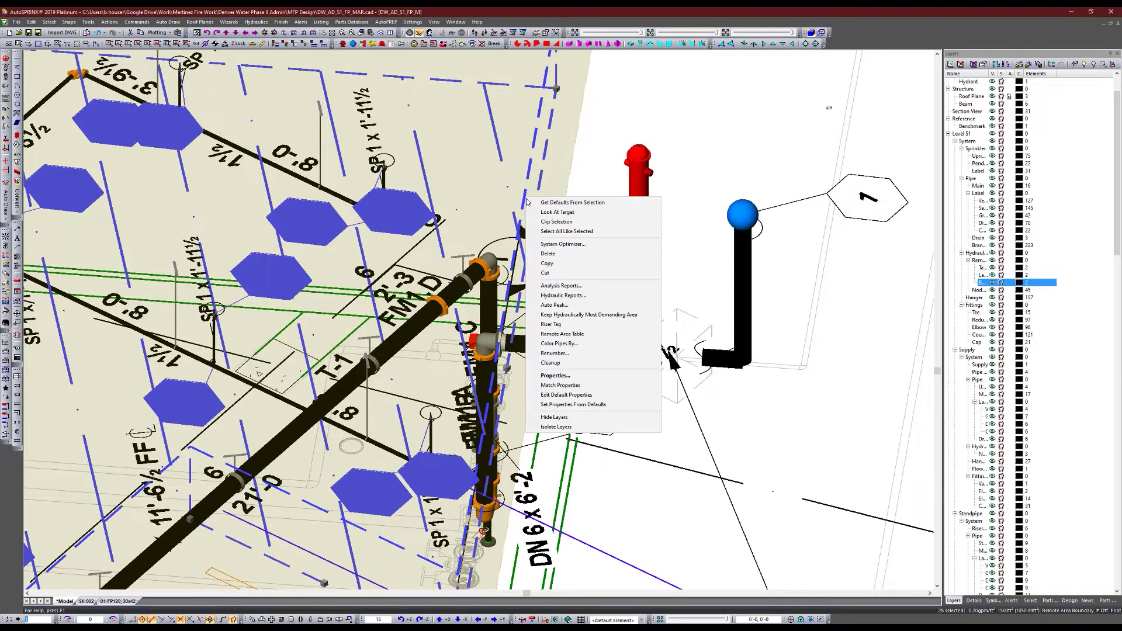
{"action": "left_click", "coordinate": [572, 288]}
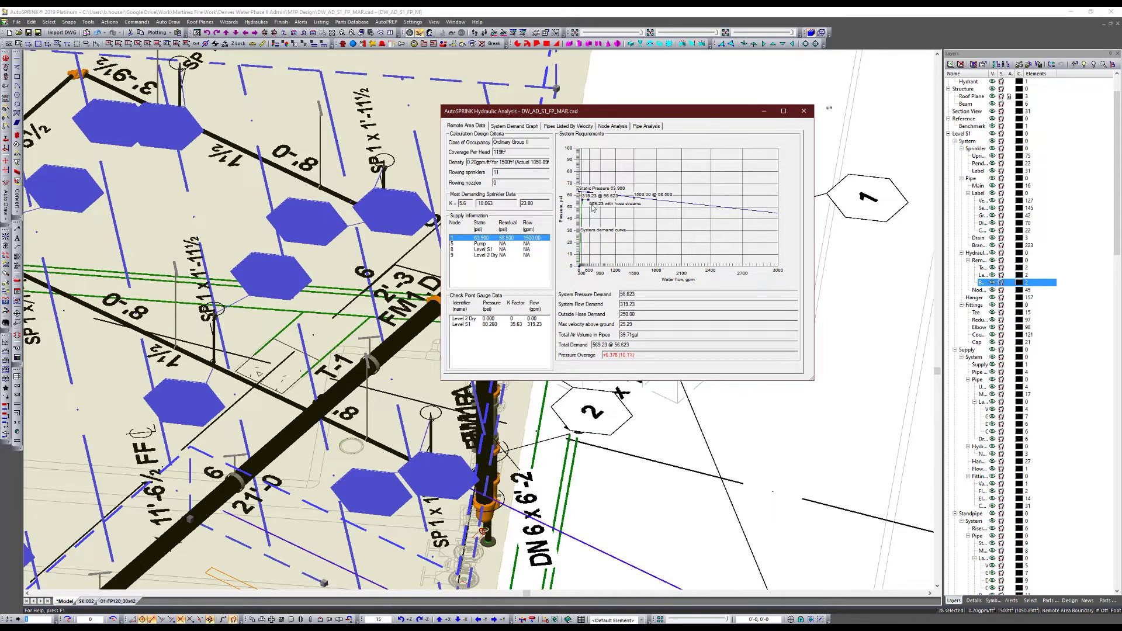
{"action": "left_click", "coordinate": [803, 111]}
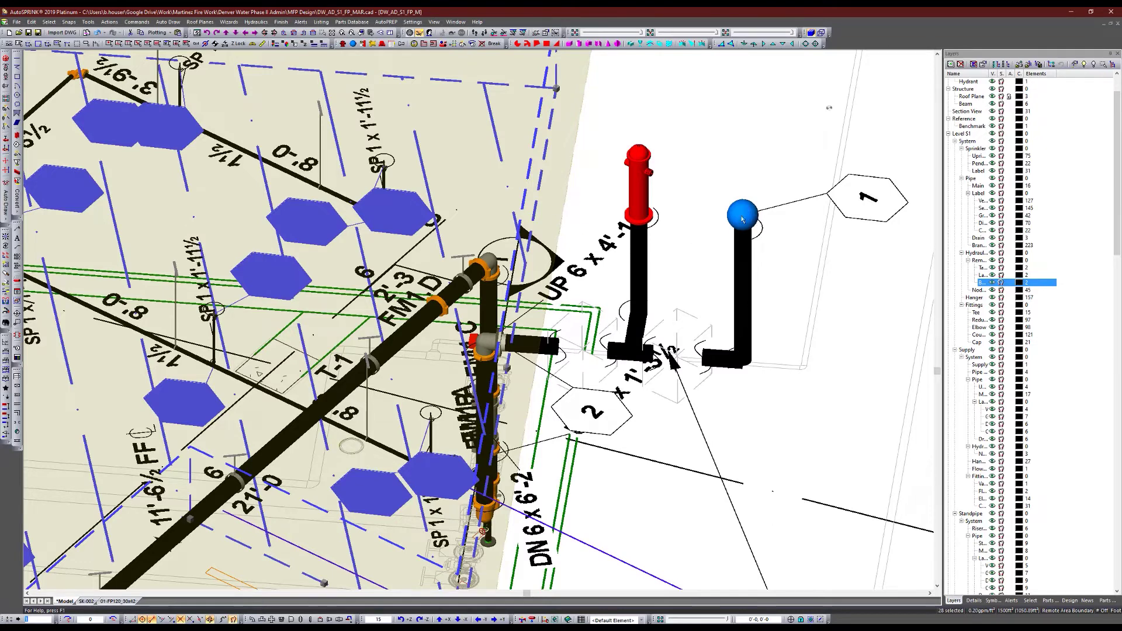
Step: Run the analysis report for Remote Area 2 and check the outside hose demand and total demand
{"action": "right_click", "coordinate": [521, 209]}
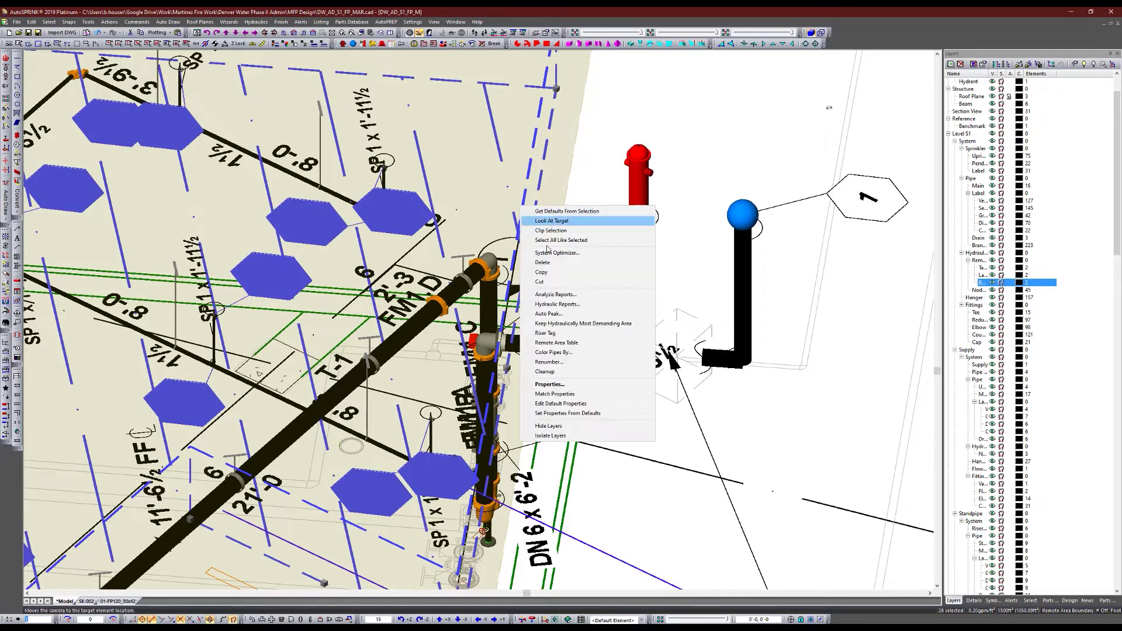
{"action": "left_click", "coordinate": [576, 295]}
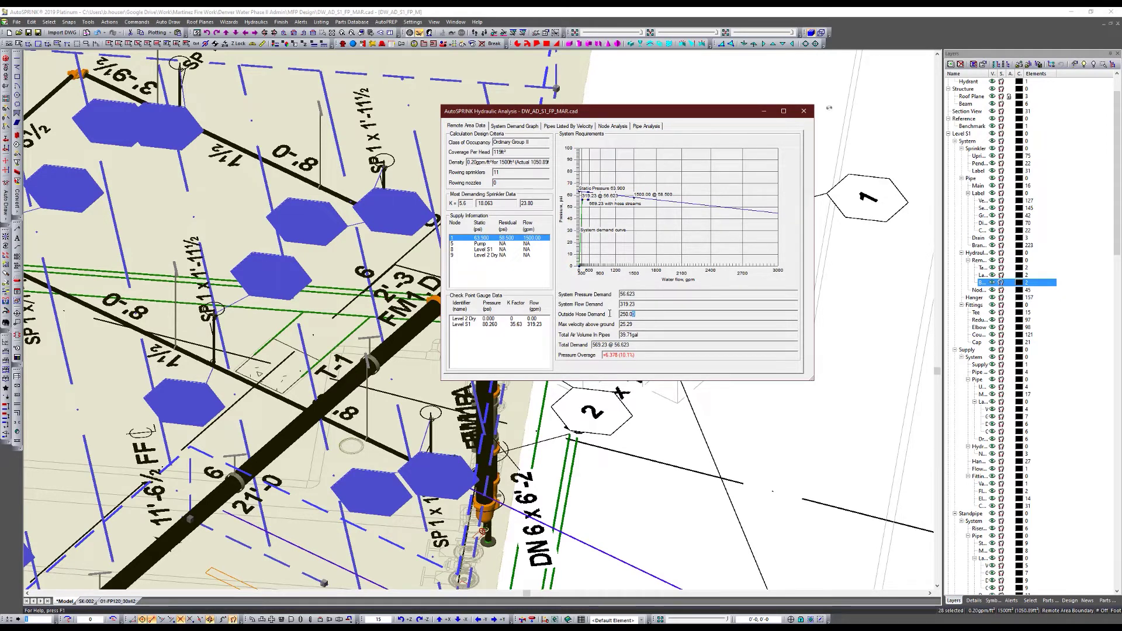
{"action": "double_click", "coordinate": [651, 314]}
{"action": "left_click", "coordinate": [804, 111]}
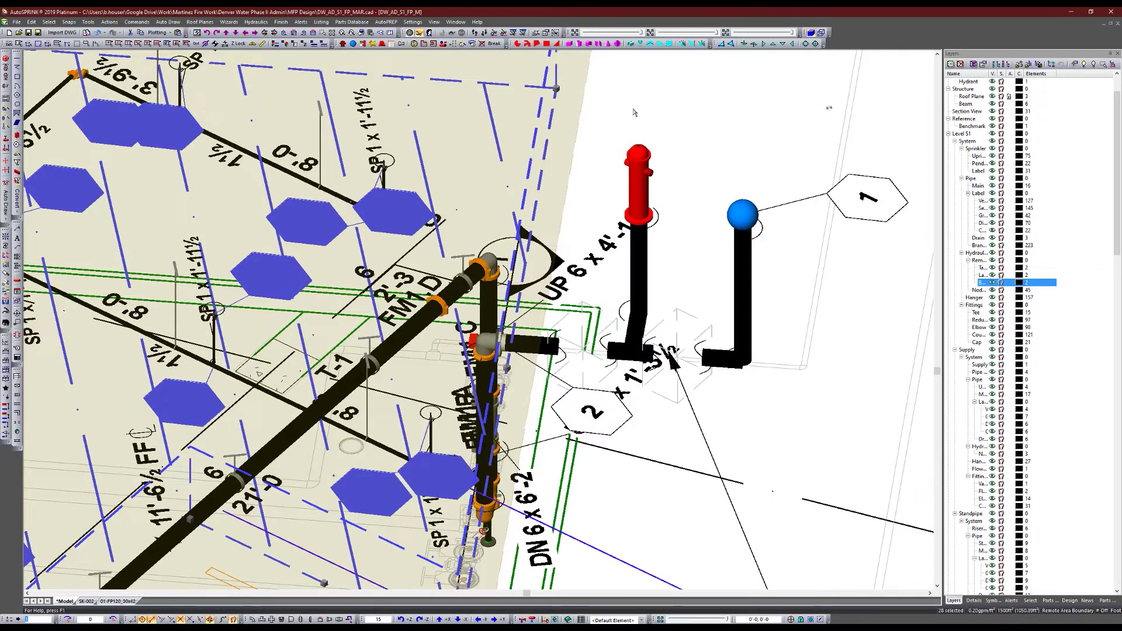
Step: Turn off the outside hose flow override for the Remote Area 2 boundary
{"action": "left_click", "coordinate": [642, 270]}
{"action": "left_click", "coordinate": [643, 332]}
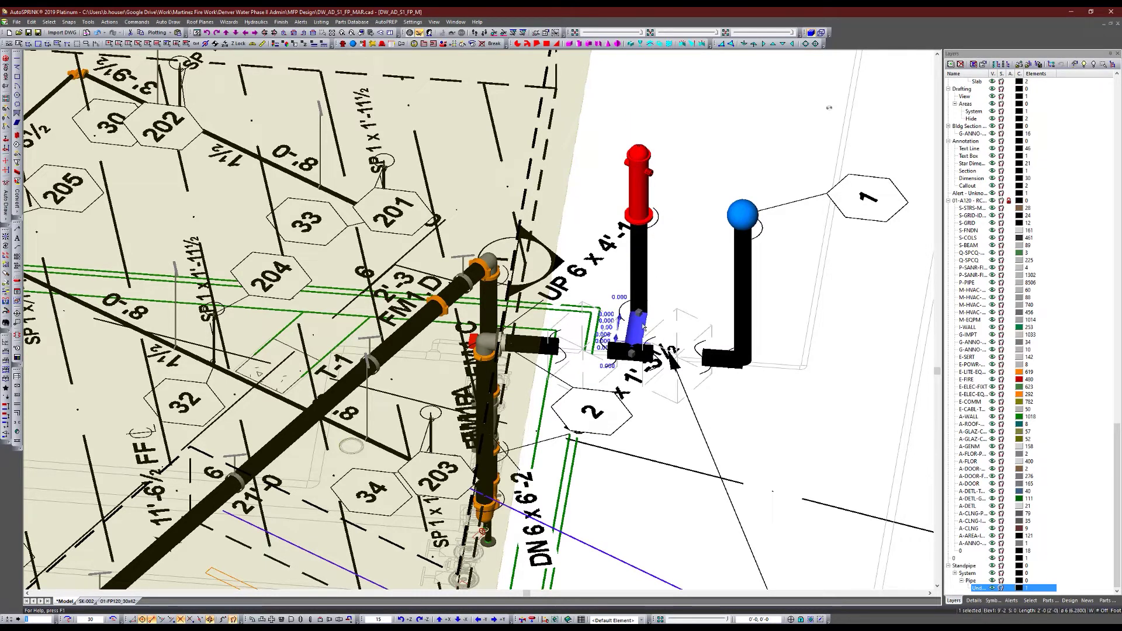
{"action": "double_click", "coordinate": [526, 199]}
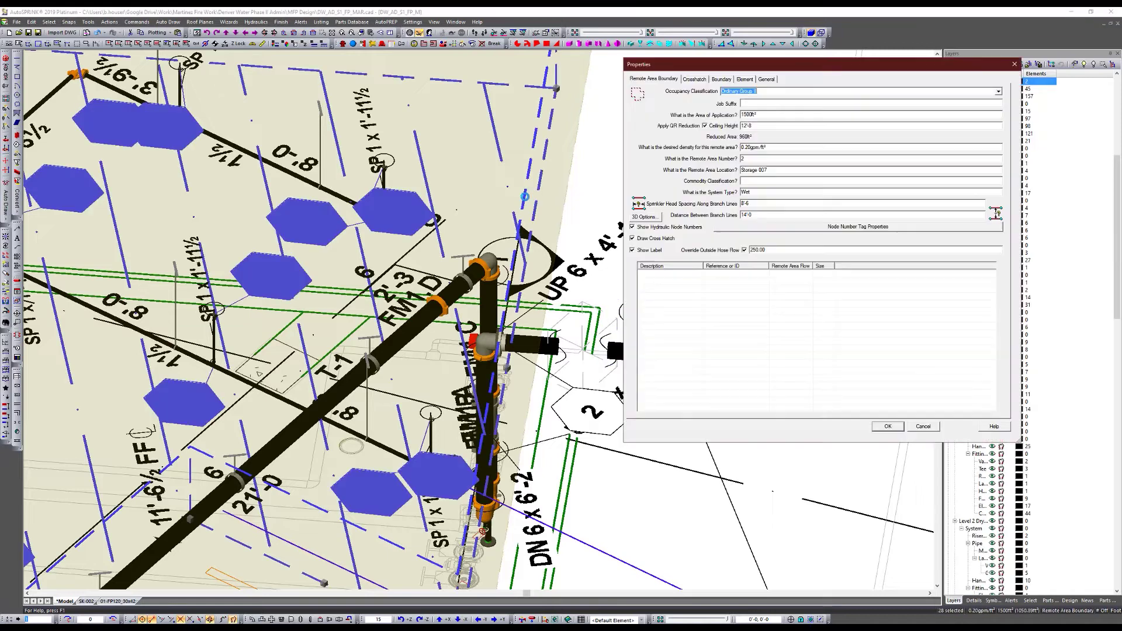
{"action": "left_click", "coordinate": [744, 250]}
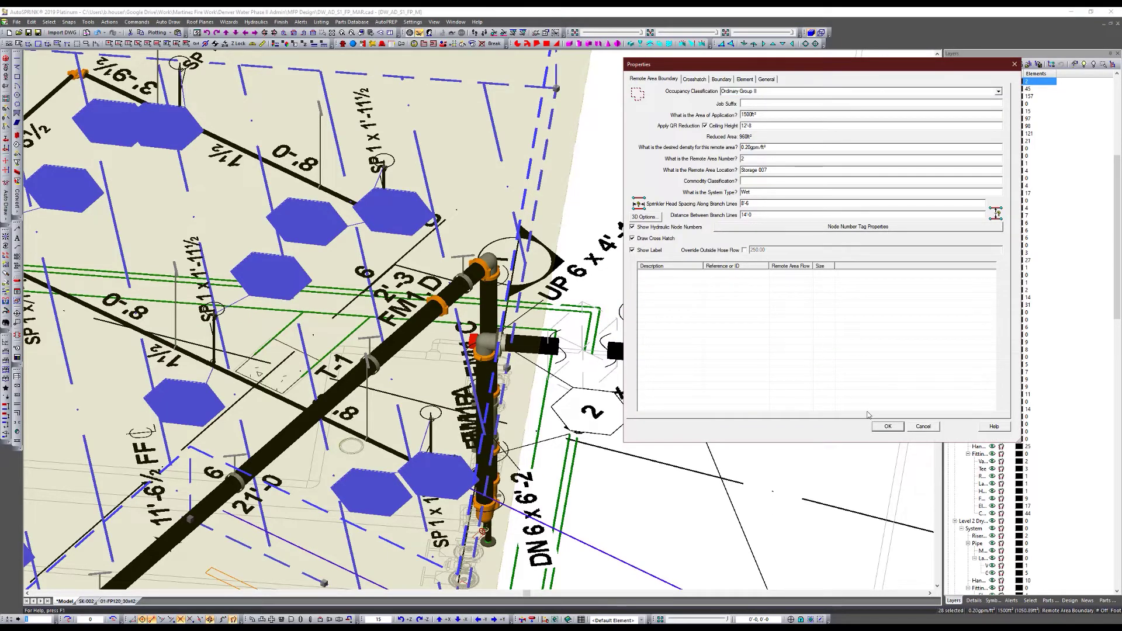
{"action": "left_click", "coordinate": [888, 426]}
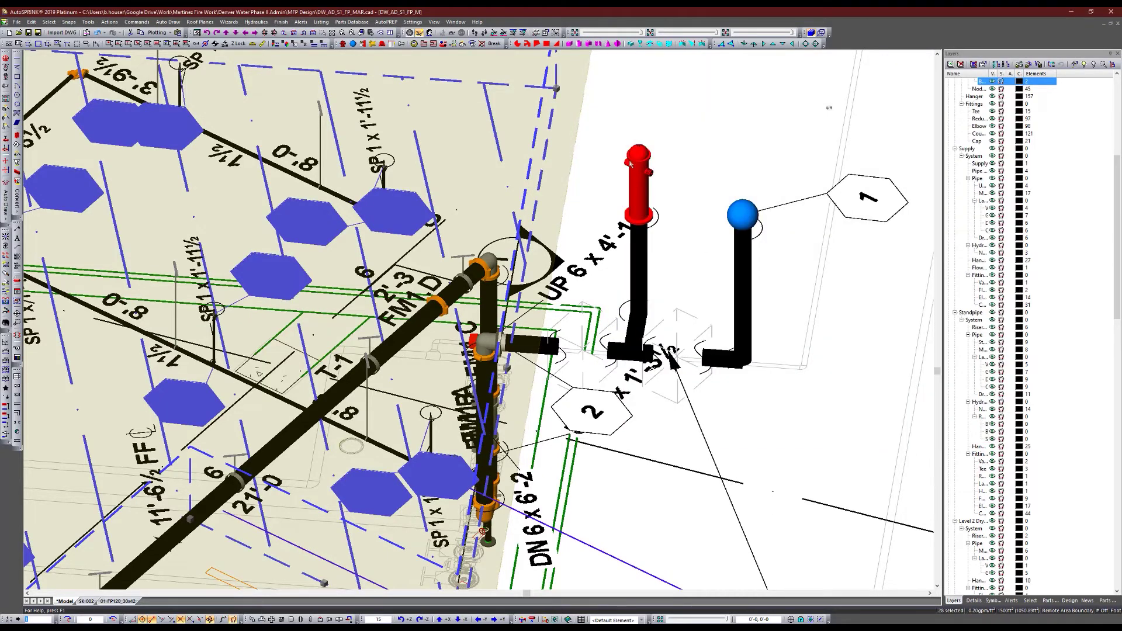
Step: Review the properties of the vertical pipe under the hydrant and the short branch pipe below it
{"action": "double_click", "coordinate": [642, 260]}
{"action": "left_click", "coordinate": [658, 79]}
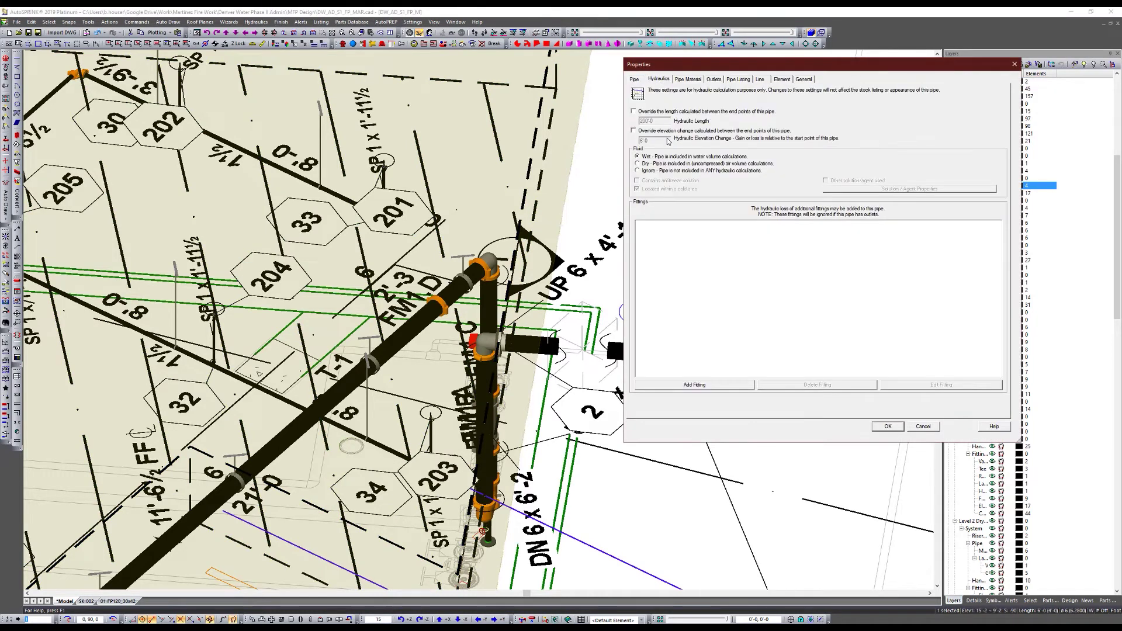
{"action": "left_click", "coordinate": [634, 79]}
{"action": "left_click", "coordinate": [932, 429]}
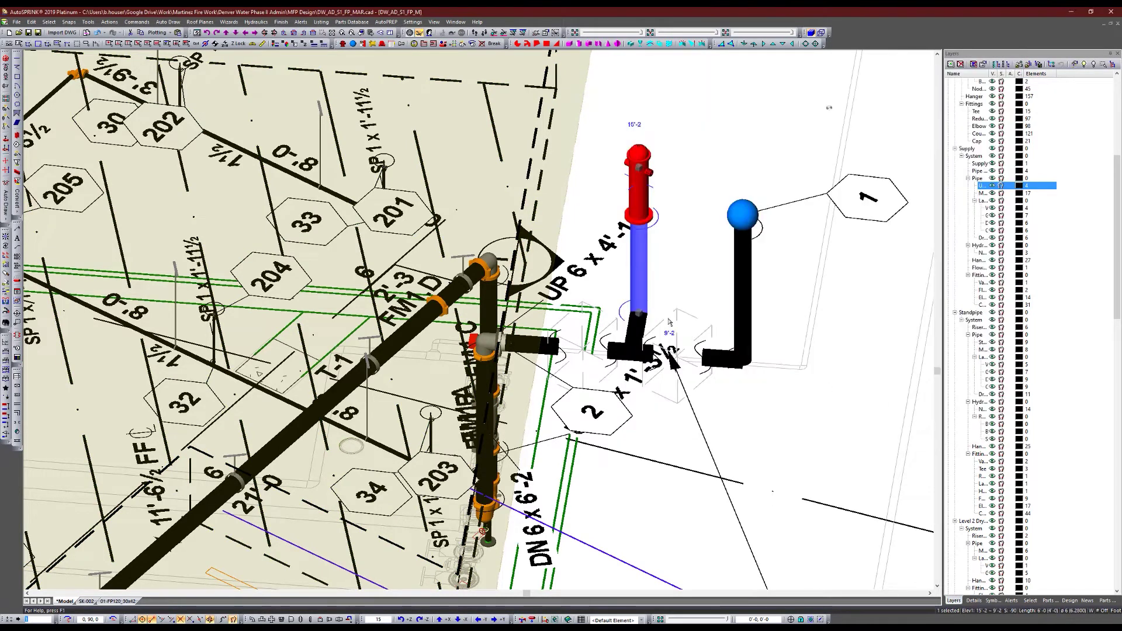
{"action": "double_click", "coordinate": [638, 332]}
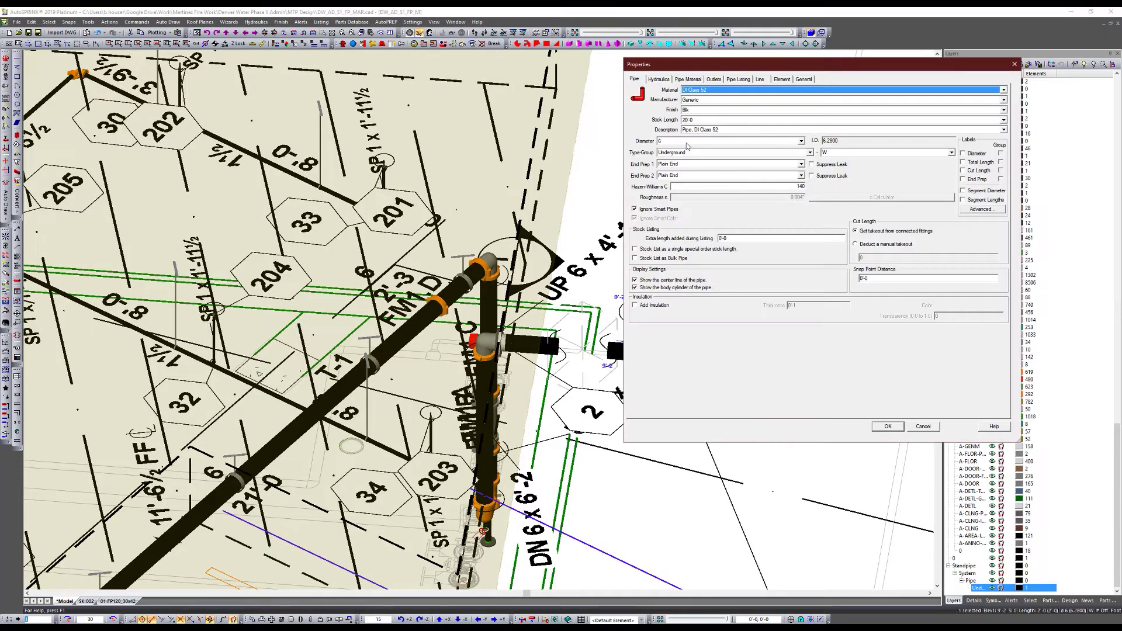
{"action": "left_click", "coordinate": [923, 425]}
Step: Draw a straight 6-inch pipe about 265'-9 long in the empty area below the plan sheet
{"action": "scroll", "coordinate": [621, 221], "scroll_direction": "down", "scroll_amount": 2}
{"action": "scroll", "coordinate": [621, 220], "scroll_direction": "down", "scroll_amount": 3}
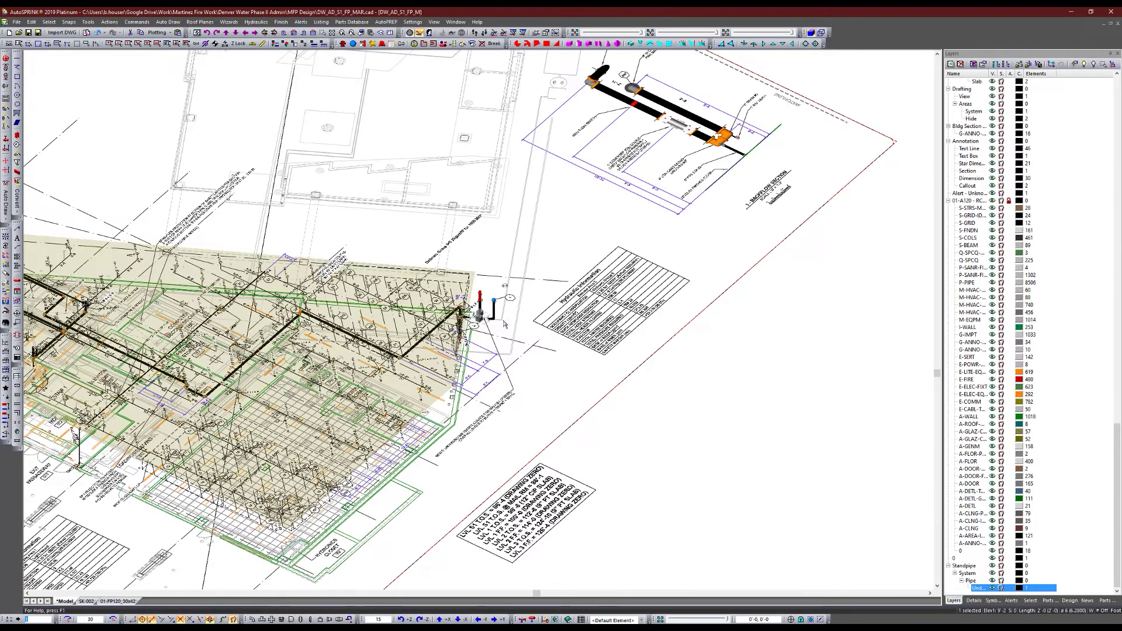
{"action": "key", "text": "ctrl+Home"}
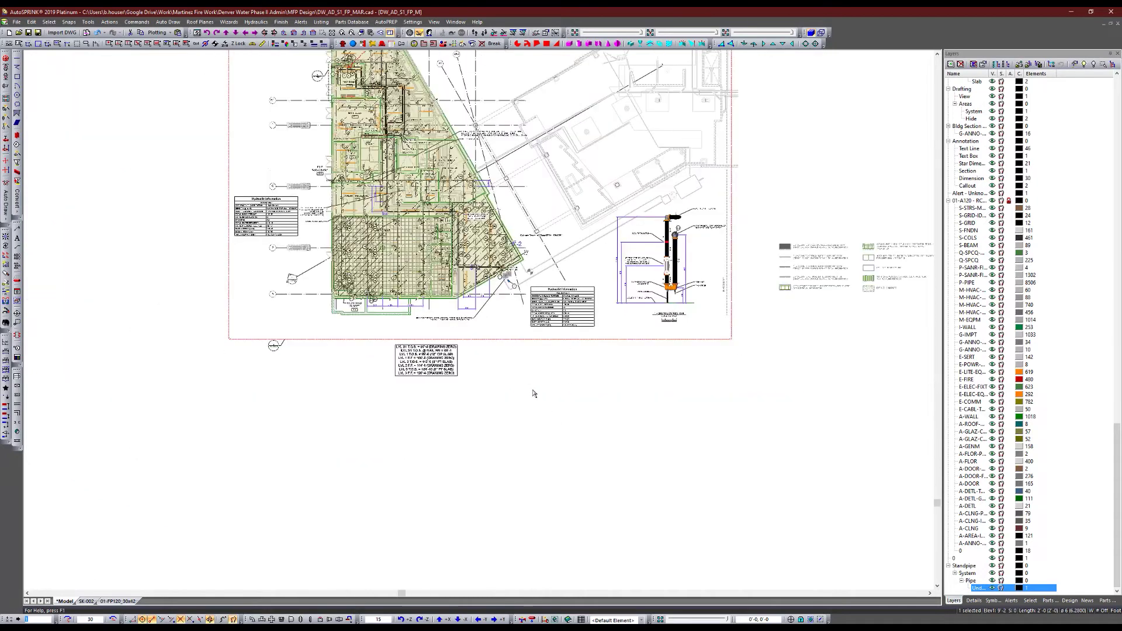
{"action": "right_click", "coordinate": [531, 389]}
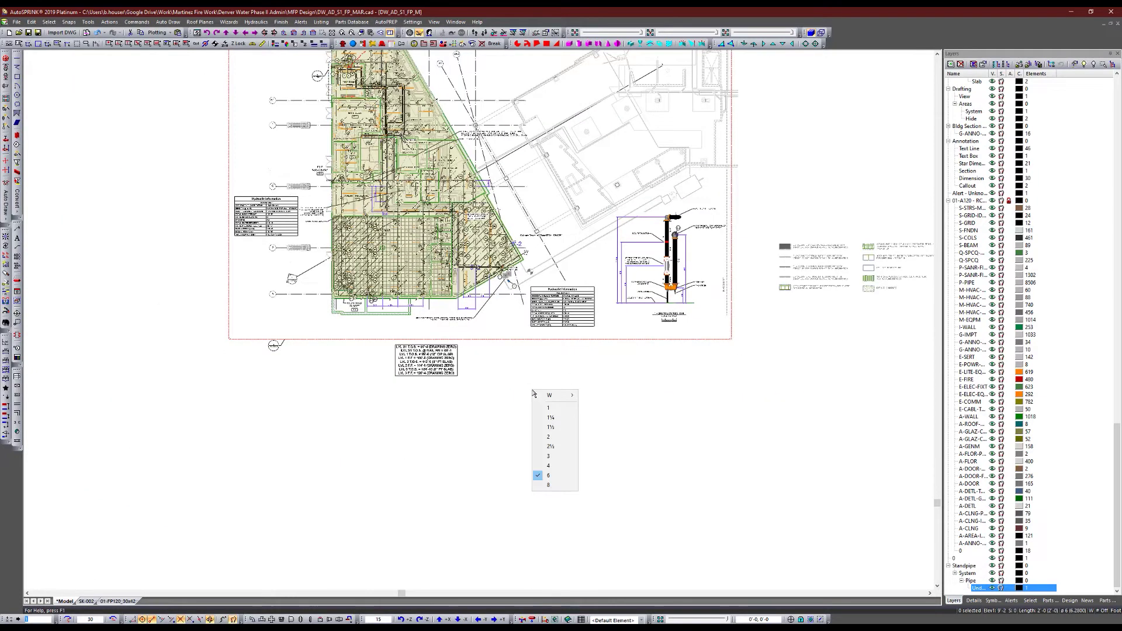
{"action": "left_click", "coordinate": [549, 475]}
{"action": "left_click", "coordinate": [284, 416]}
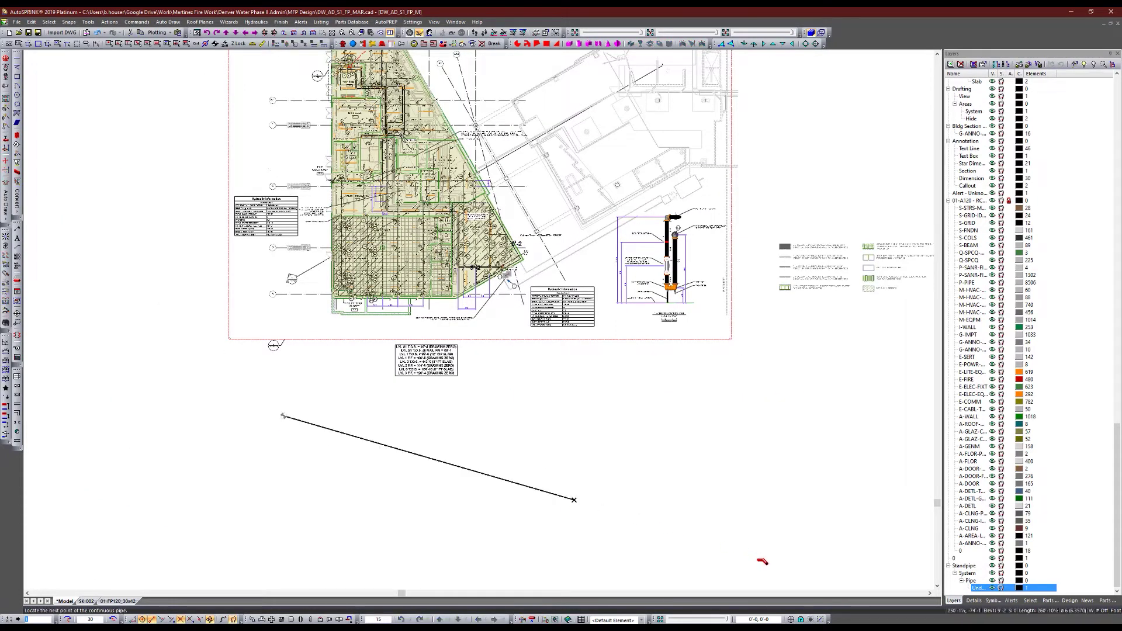
{"action": "left_click", "coordinate": [756, 559]}
{"action": "key", "text": "Escape"}
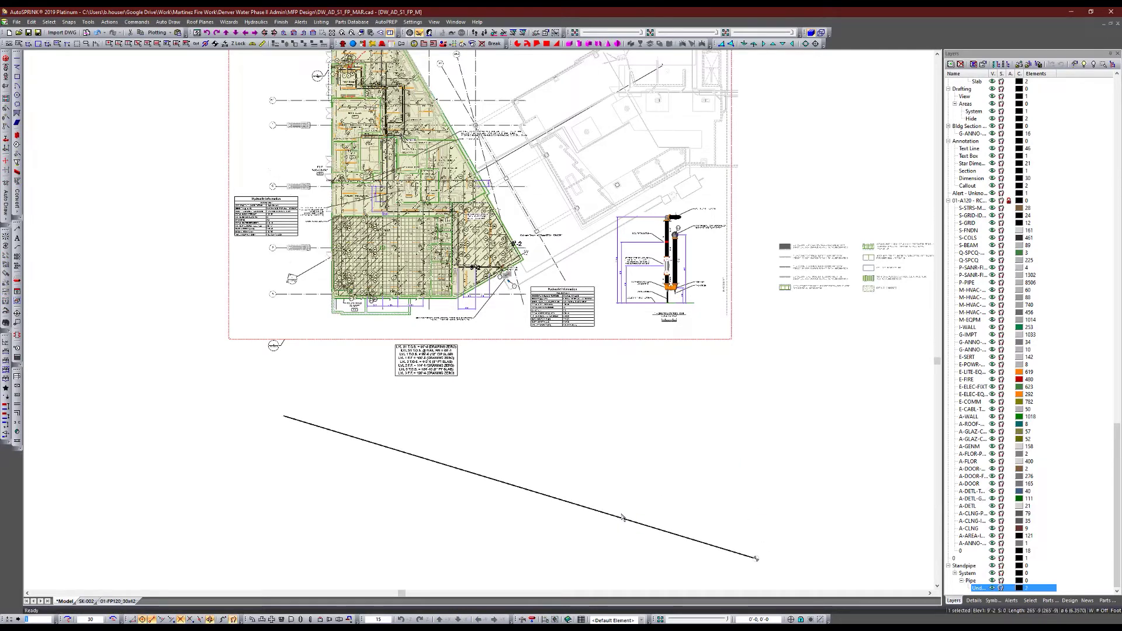
Step: Move the benchmark to the end of the new long pipe nearest the plan sheet
{"action": "scroll", "coordinate": [581, 408], "scroll_direction": "down", "scroll_amount": 2}
{"action": "key", "text": "F8"}
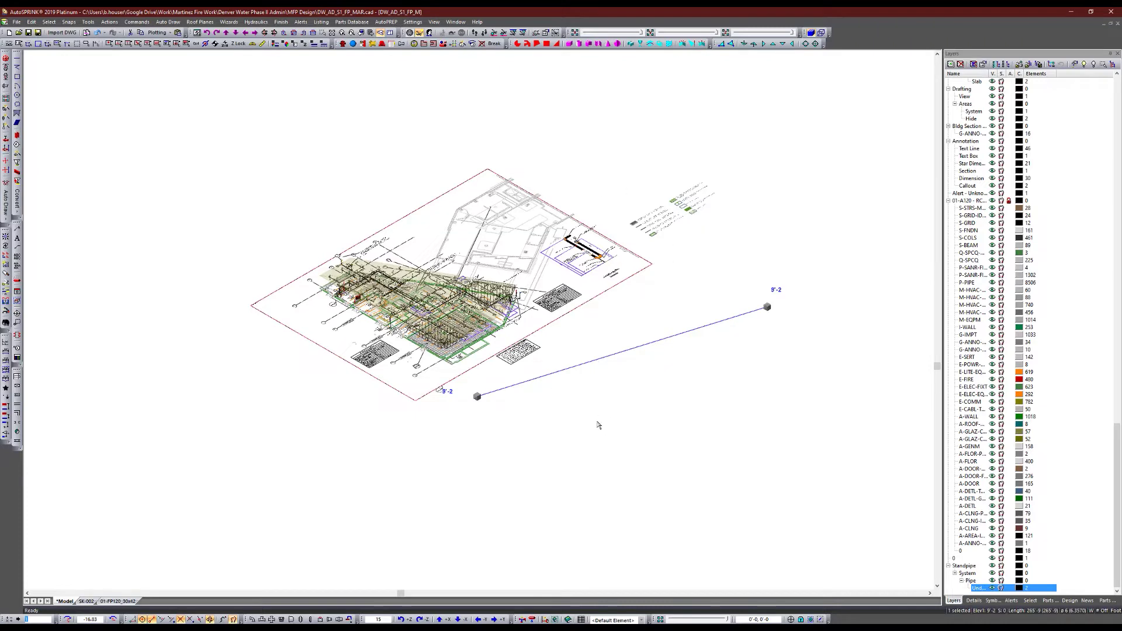
{"action": "scroll", "coordinate": [693, 339], "scroll_direction": "up", "scroll_amount": 2}
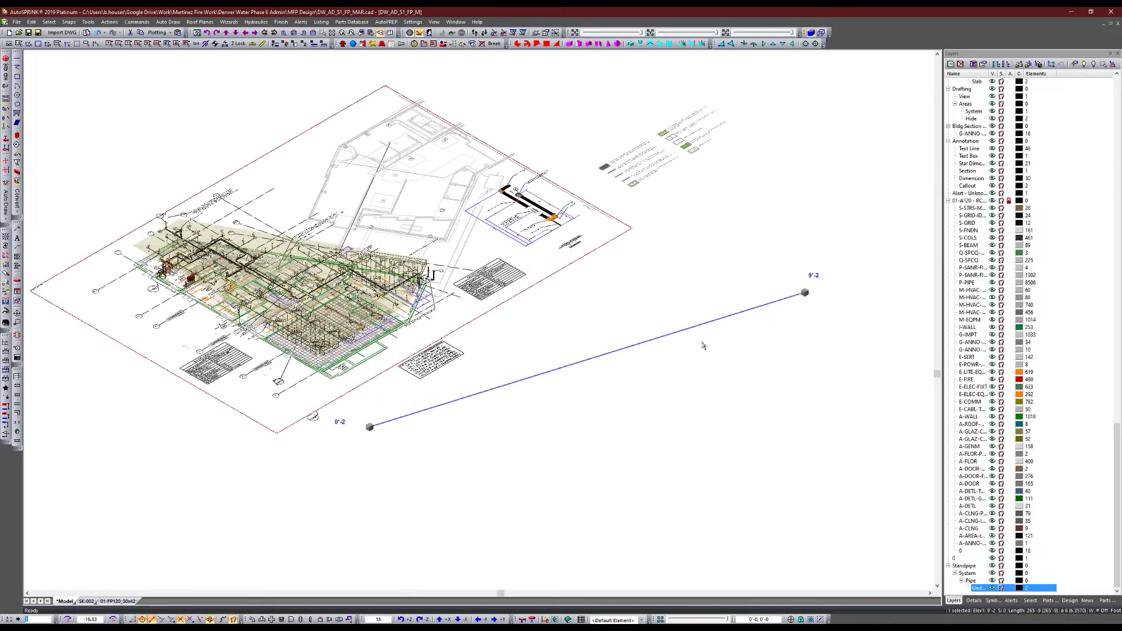
{"action": "left_click", "coordinate": [370, 427]}
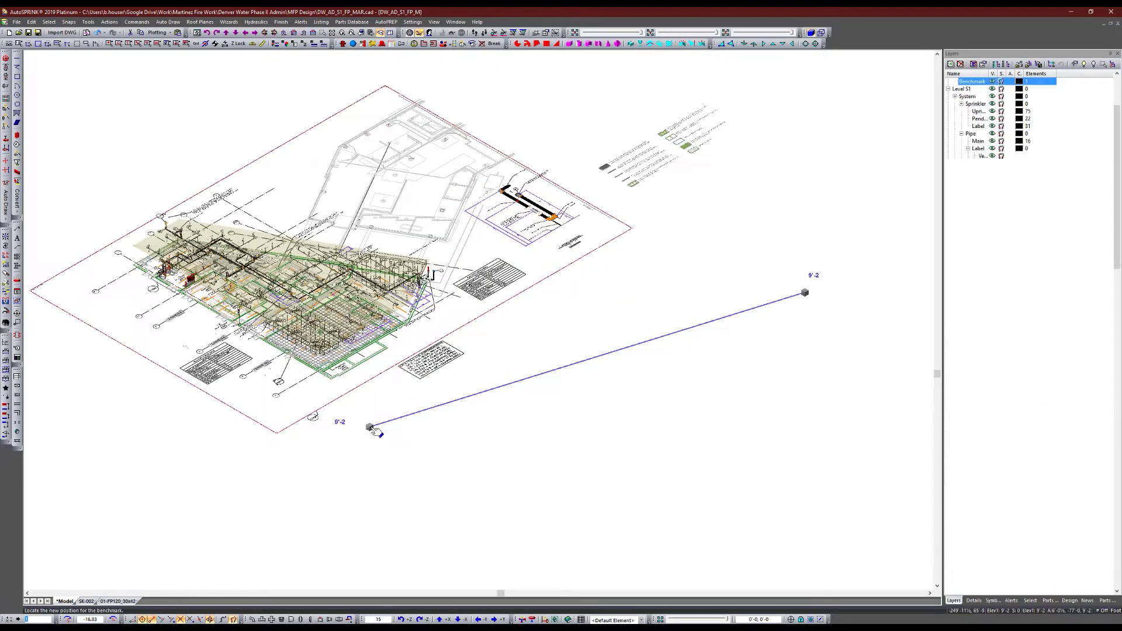
{"action": "left_click", "coordinate": [513, 415]}
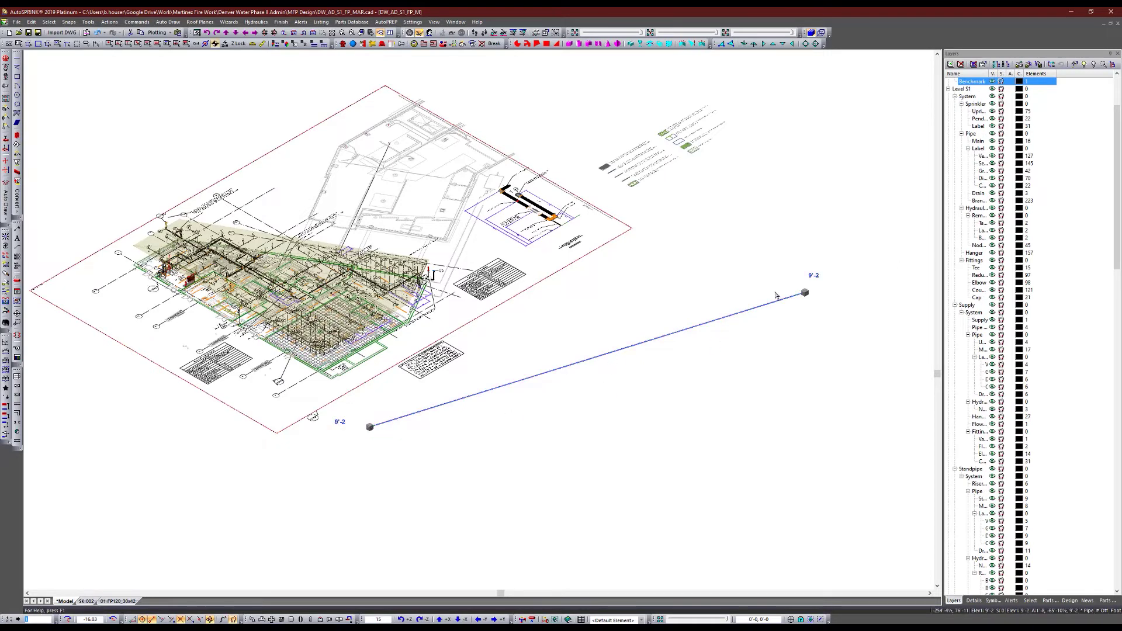
Step: Open the Slope Pipes settings for the long pipe, review the slope options and leave without applying them
{"action": "right_click", "coordinate": [497, 392]}
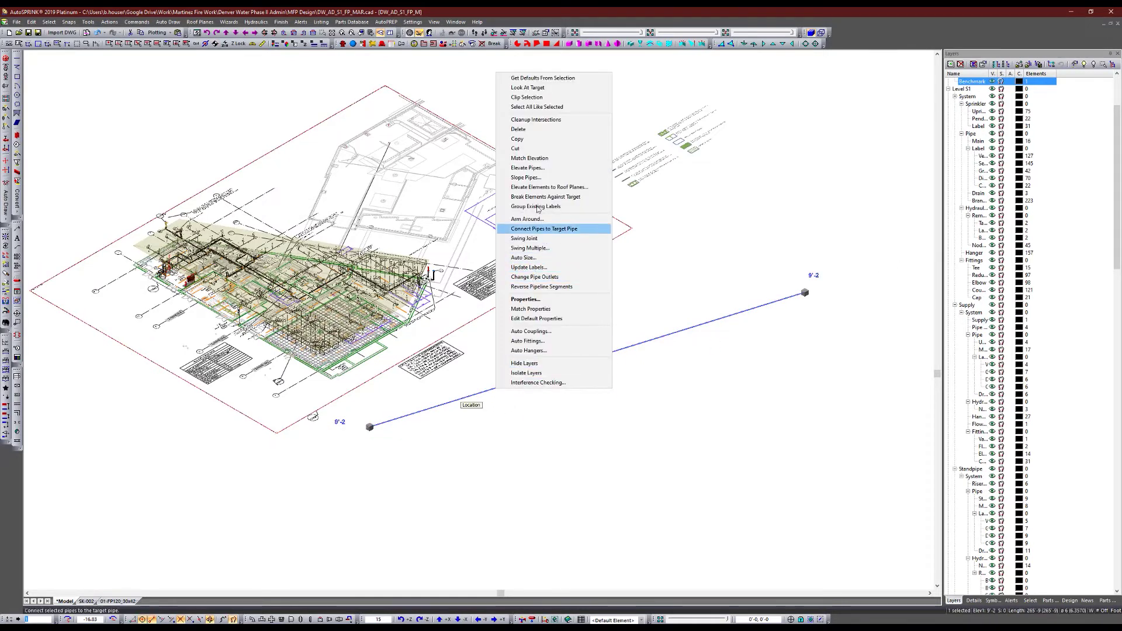
{"action": "left_click", "coordinate": [526, 177]}
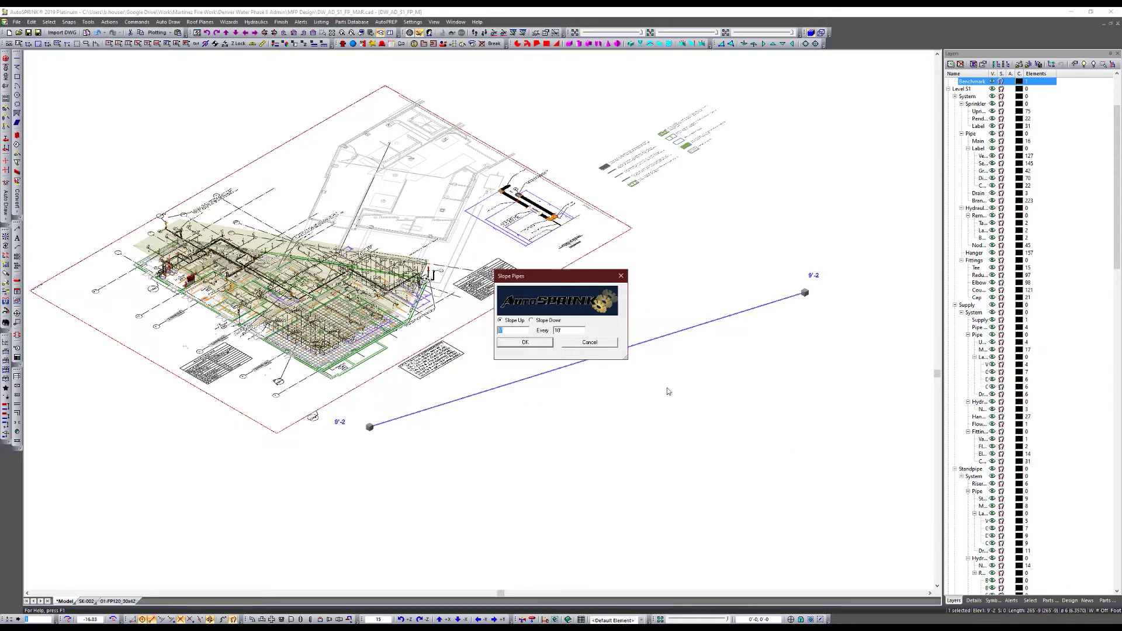
{"action": "left_click", "coordinate": [592, 343]}
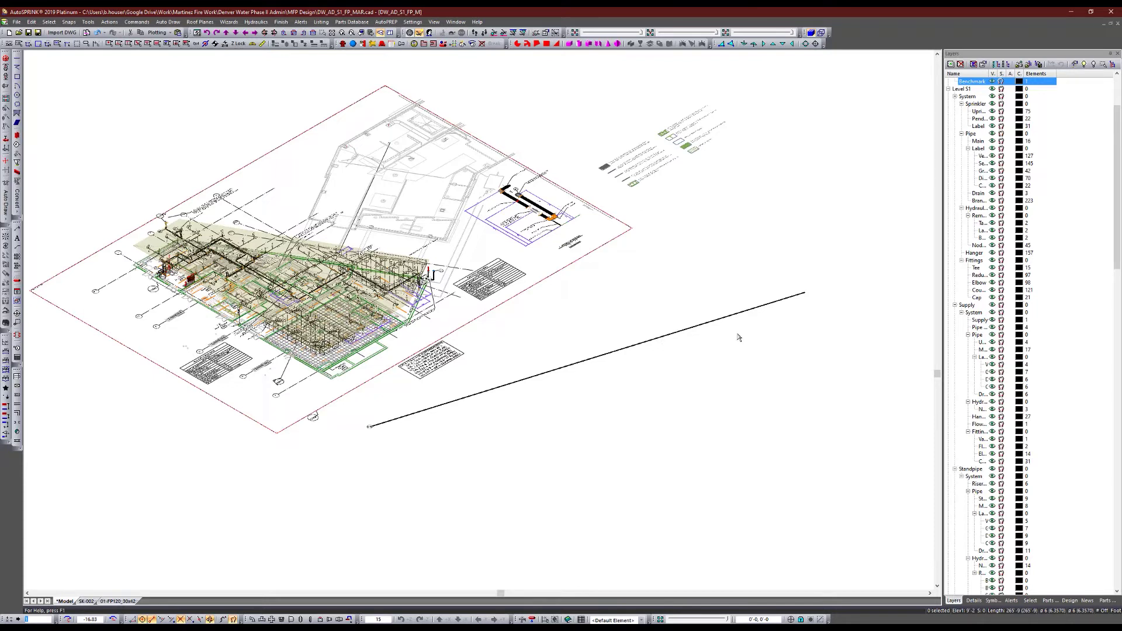
{"action": "left_click", "coordinate": [653, 344]}
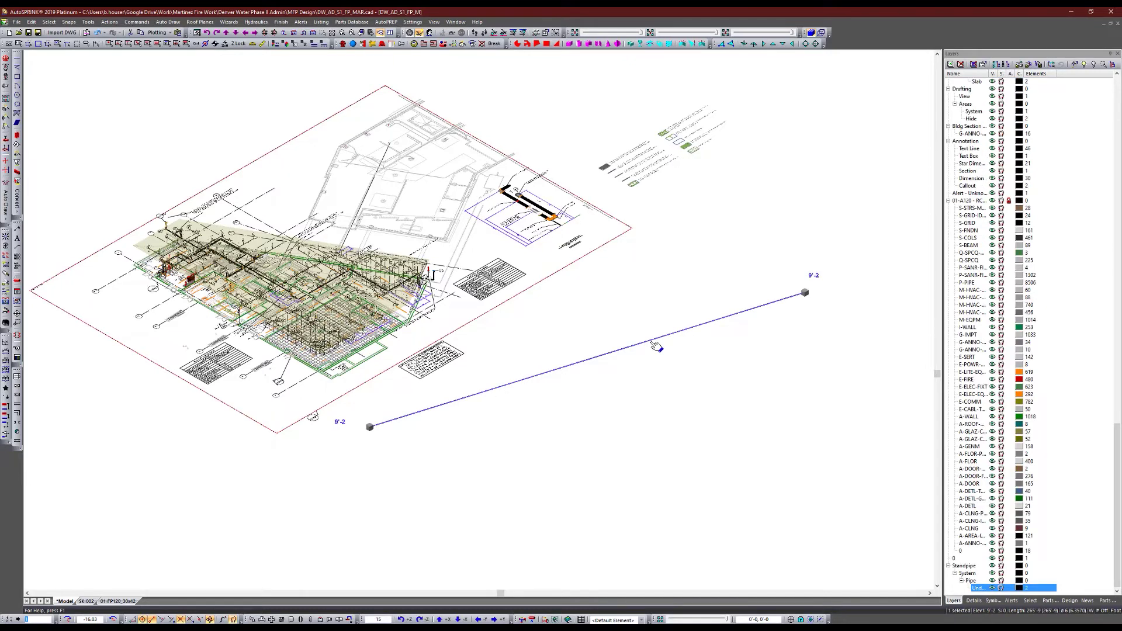
{"action": "right_click", "coordinate": [654, 345]}
{"action": "left_click", "coordinate": [776, 310]}
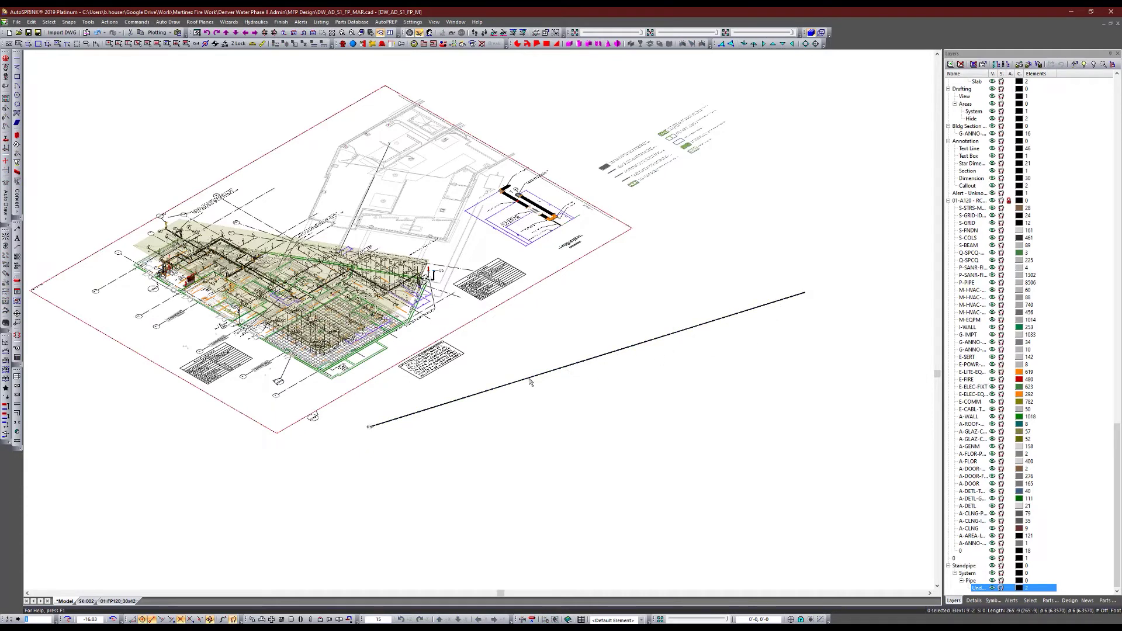
Step: Examine the long pipe's hydraulic properties, including the length override and the elbows, gate valves and tees among its fittings
{"action": "double_click", "coordinate": [650, 344]}
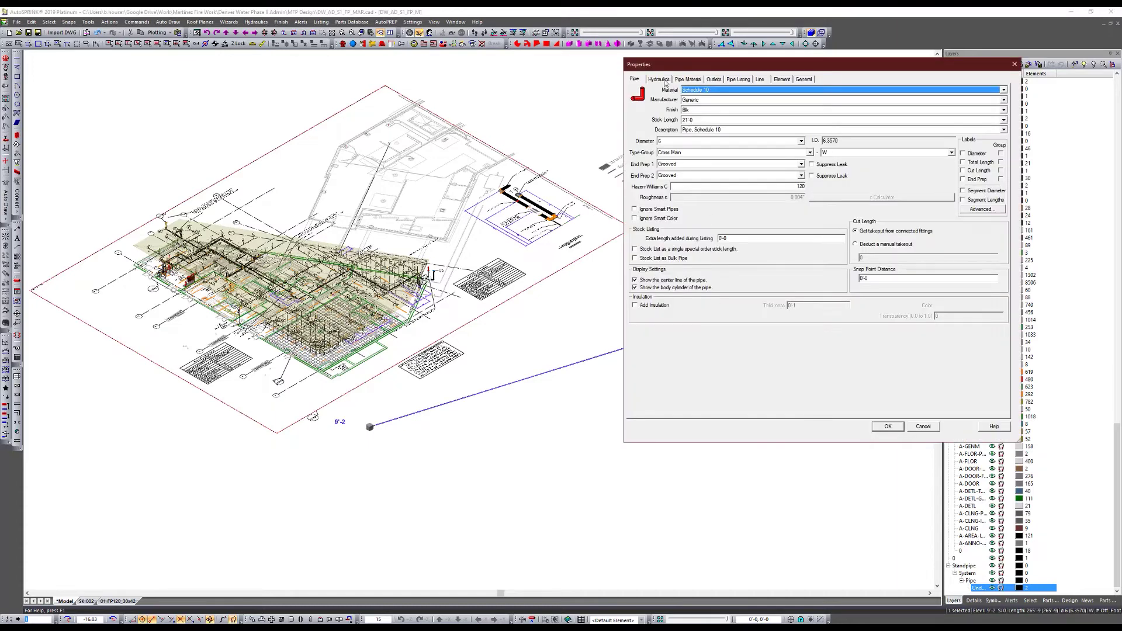
{"action": "left_click", "coordinate": [659, 79]}
{"action": "left_click", "coordinate": [634, 111]}
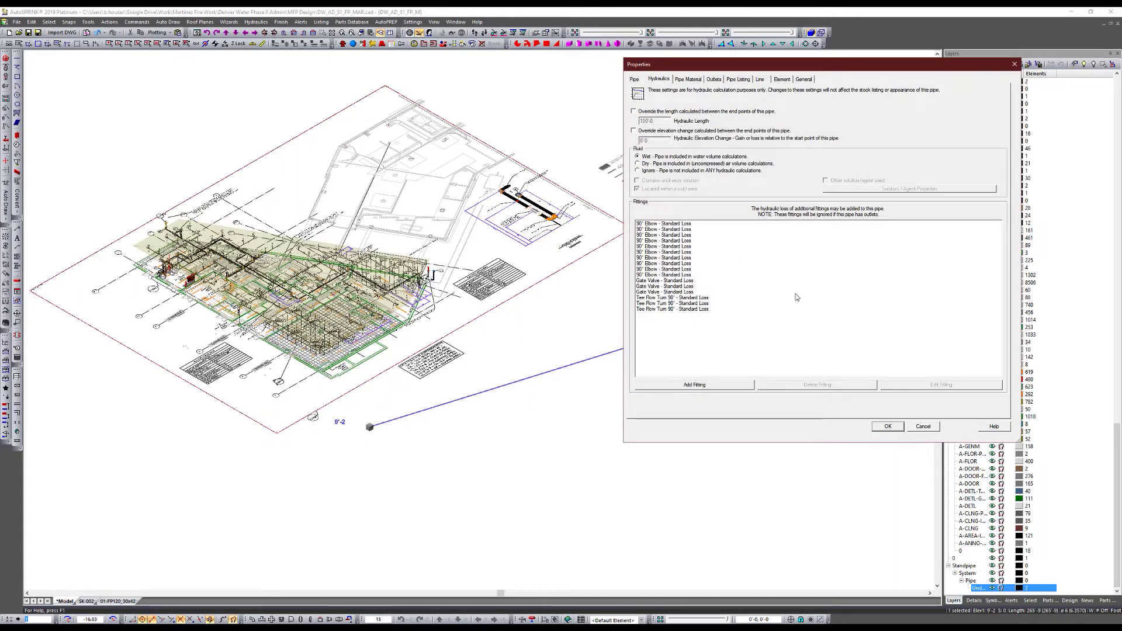
{"action": "left_click", "coordinate": [662, 224]}
{"action": "left_click", "coordinate": [669, 252]}
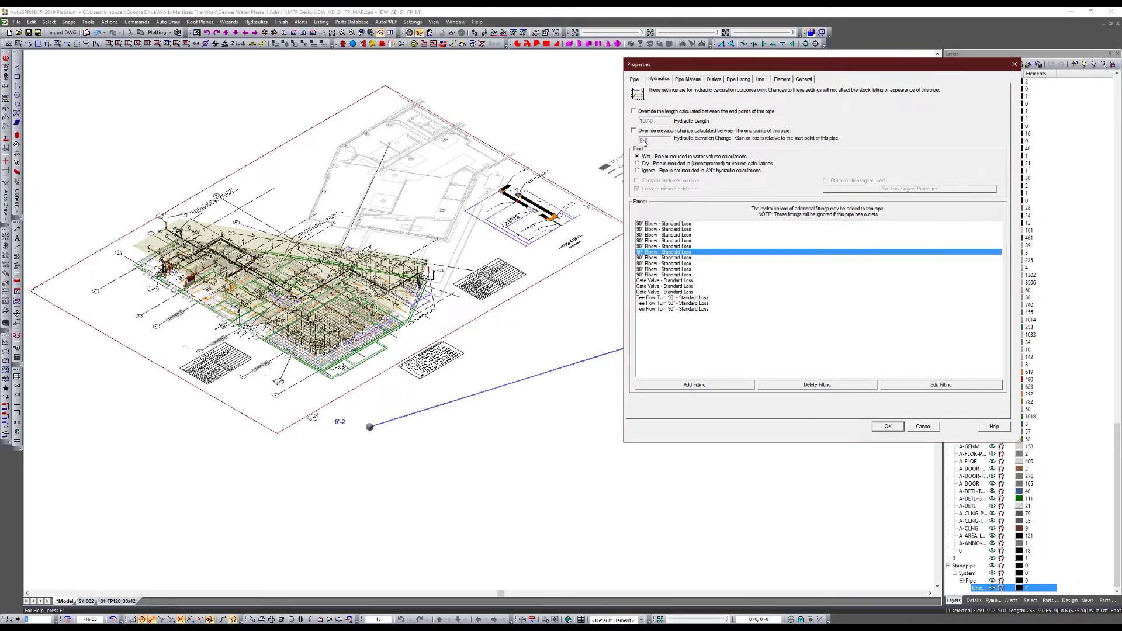
{"action": "left_click", "coordinate": [666, 263]}
{"action": "left_click", "coordinate": [666, 298]}
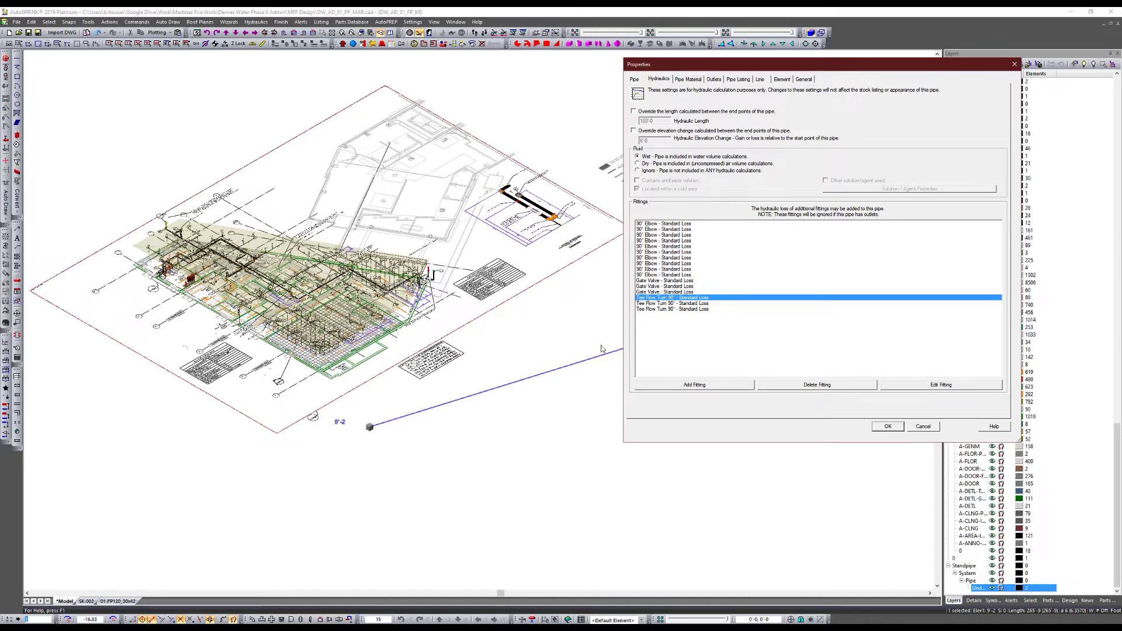
Step: Override the long pipe's hydraulic elevation change with a value of 3
{"action": "left_click", "coordinate": [633, 130]}
{"action": "left_click", "coordinate": [640, 140]}
{"action": "type", "text": "3"}
{"action": "left_click", "coordinate": [888, 426]}
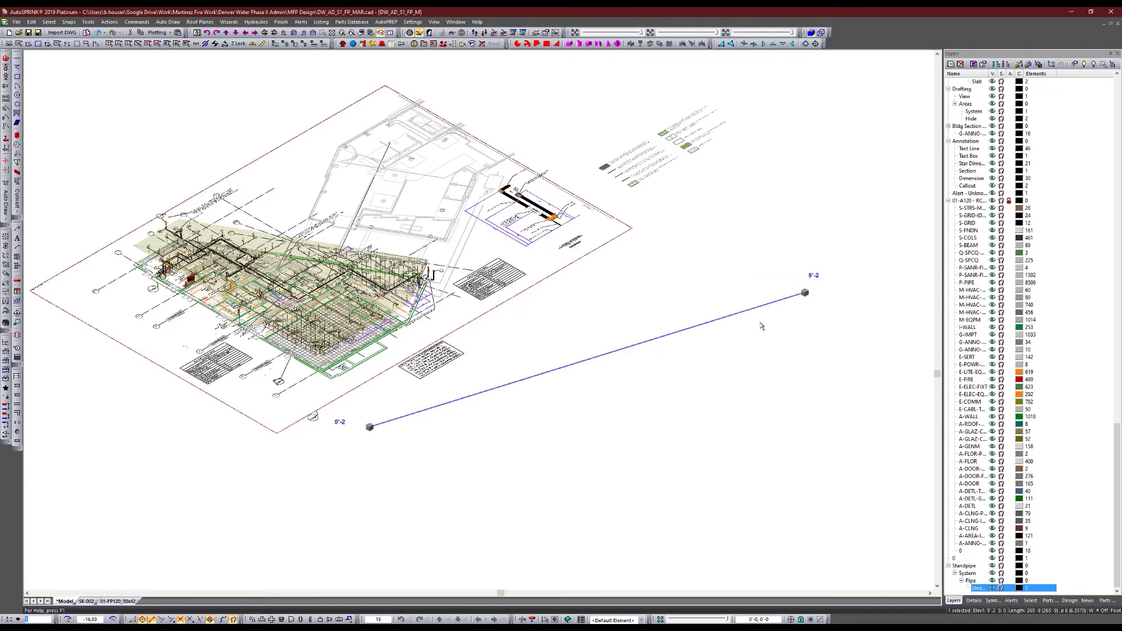
Step: Inspect both ends of the long pipe closely and compare their elevations
{"action": "scroll", "coordinate": [823, 289], "scroll_direction": "up", "scroll_amount": 2}
{"action": "scroll", "coordinate": [824, 289], "scroll_direction": "up", "scroll_amount": 3}
{"action": "scroll", "coordinate": [911, 228], "scroll_direction": "down", "scroll_amount": 2}
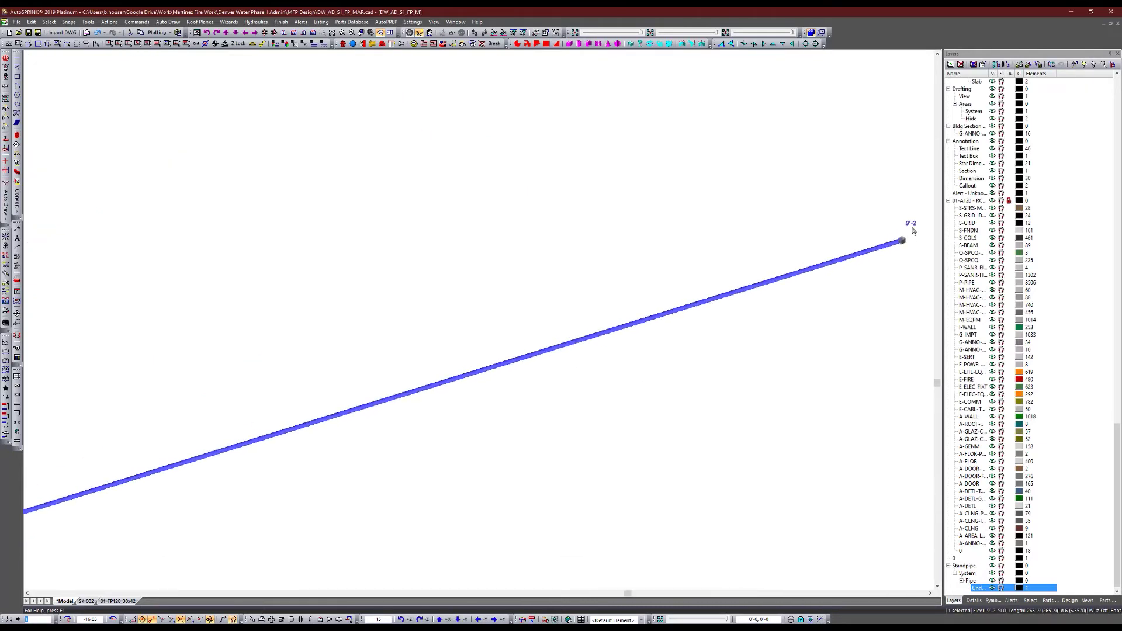
{"action": "scroll", "coordinate": [338, 425], "scroll_direction": "down", "scroll_amount": 3}
{"action": "scroll", "coordinate": [374, 397], "scroll_direction": "up", "scroll_amount": 5}
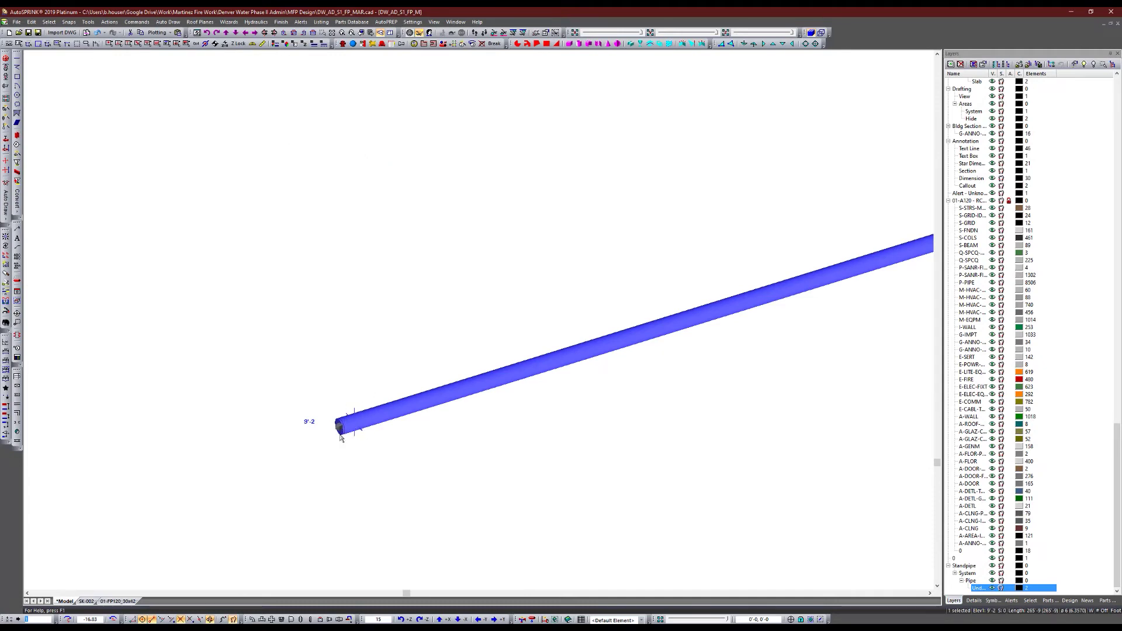
{"action": "scroll", "coordinate": [285, 441], "scroll_direction": "down", "scroll_amount": 5}
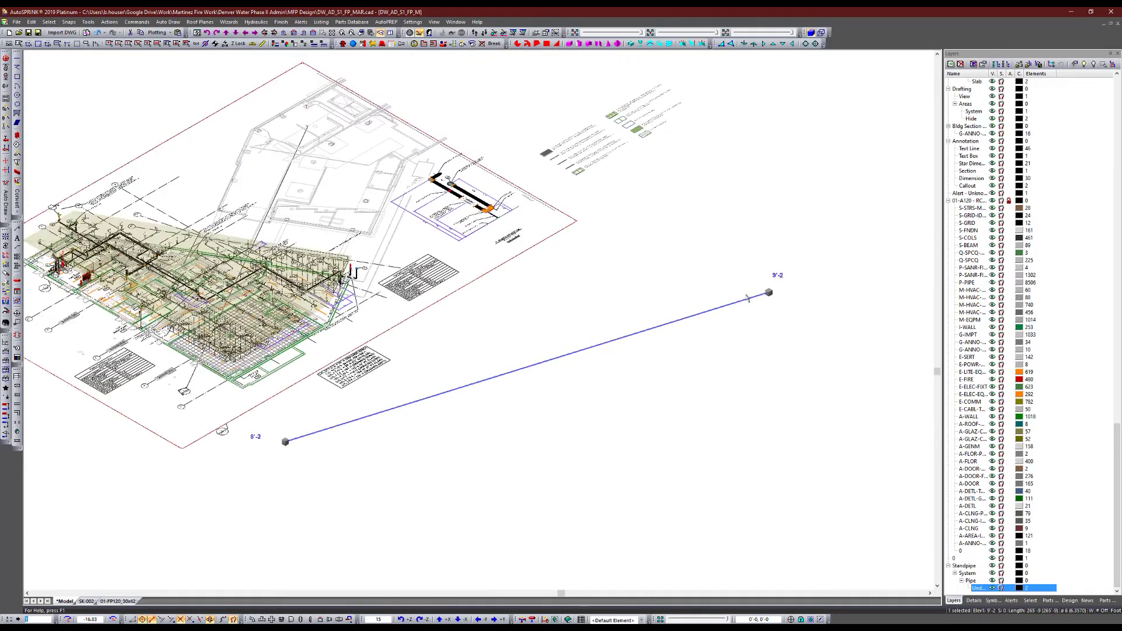
{"action": "key", "text": "Escape"}
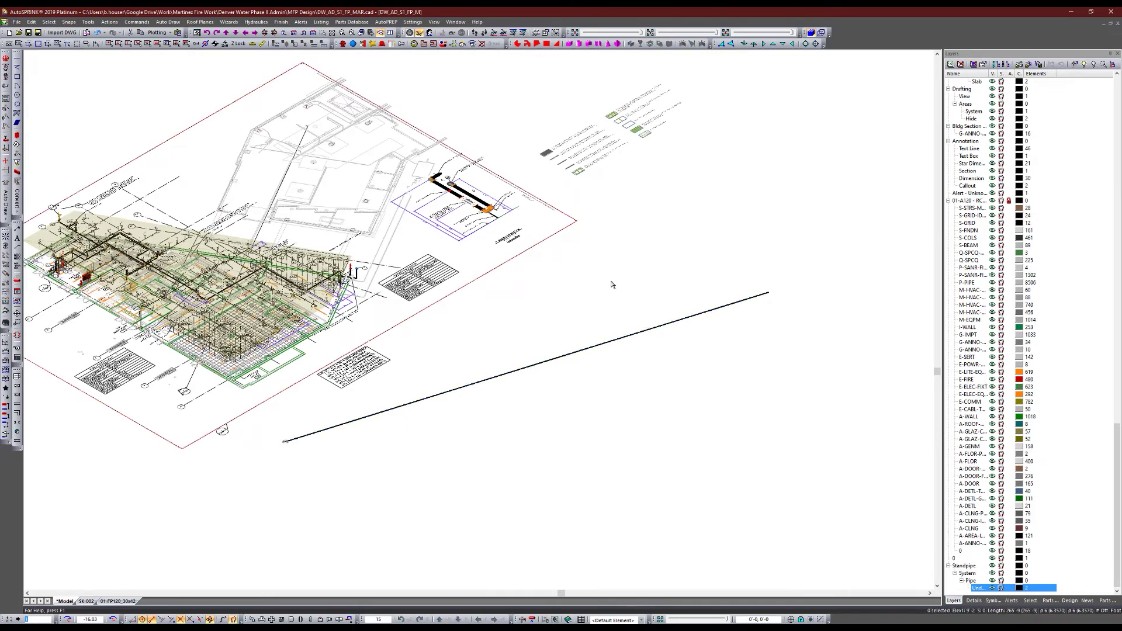
Step: Lower the long pipe to an elevation of 4'-2
{"action": "left_click", "coordinate": [400, 411]}
{"action": "scroll", "coordinate": [327, 434], "scroll_direction": "up", "scroll_amount": 2}
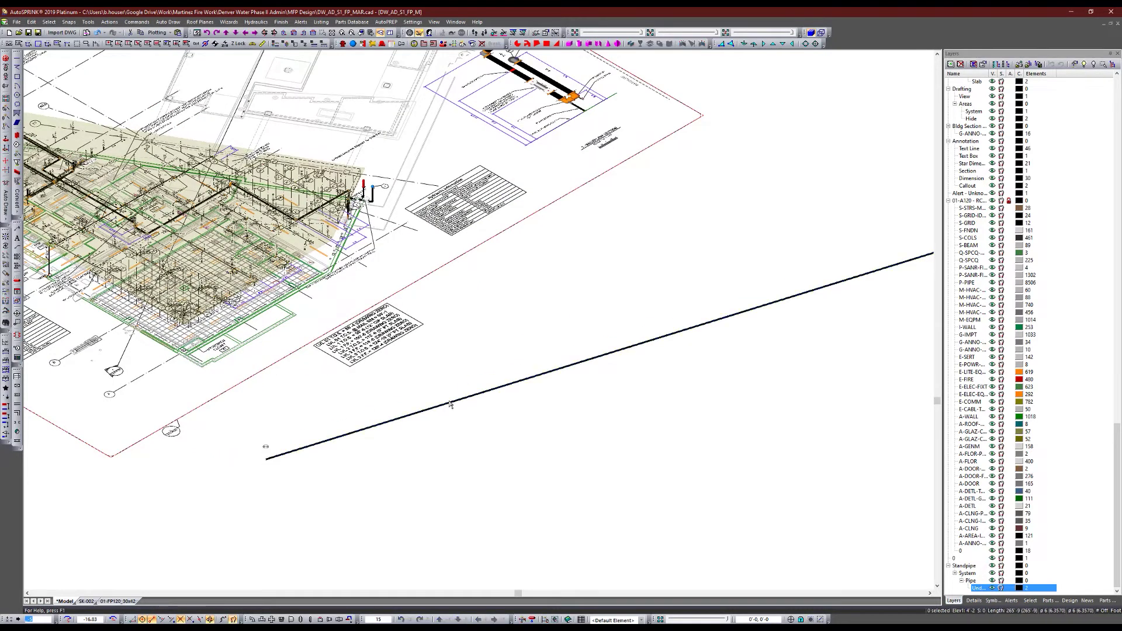
{"action": "right_click", "coordinate": [452, 402]}
{"action": "left_click", "coordinate": [495, 131]}
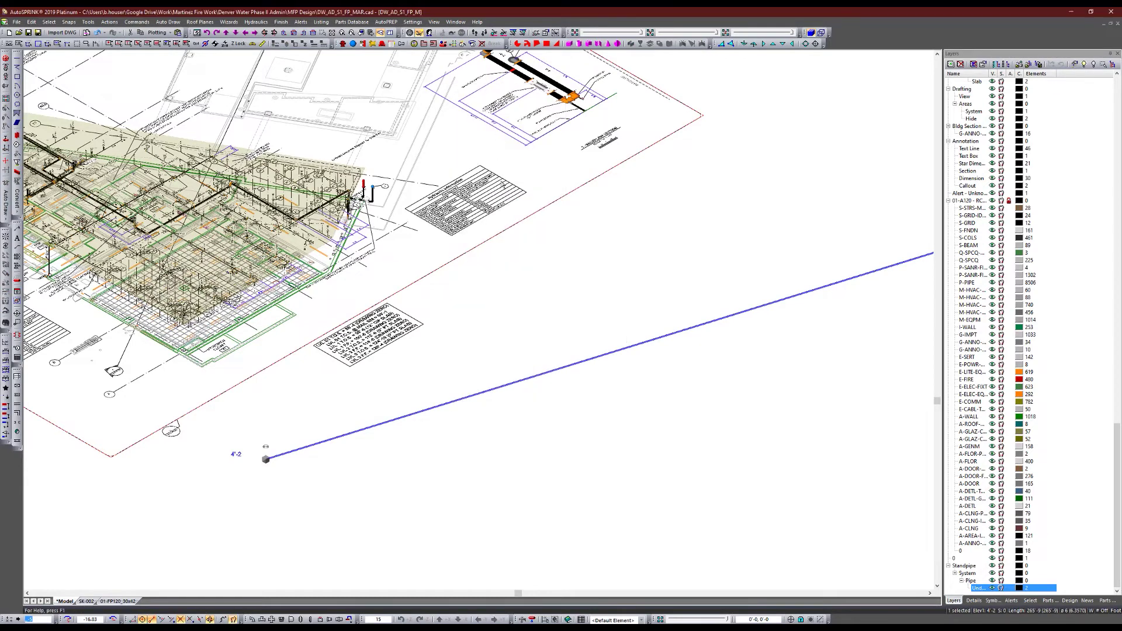
Step: Check the long pipe's properties and lower the pipe to an elevation of -5'-10
{"action": "double_click", "coordinate": [553, 368]}
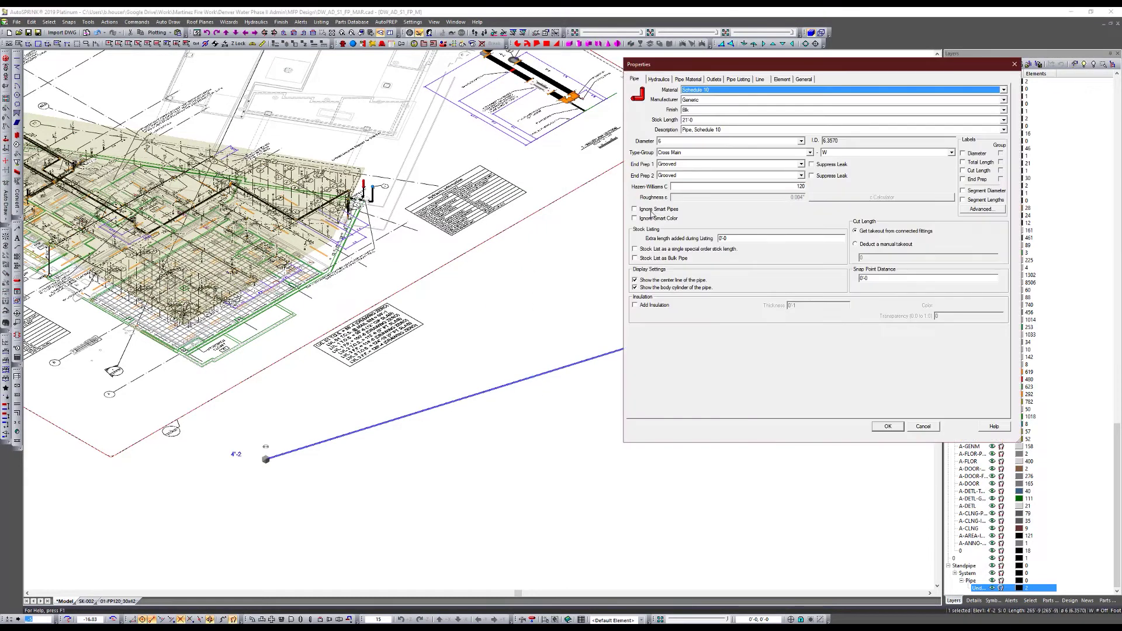
{"action": "left_click", "coordinate": [923, 427]}
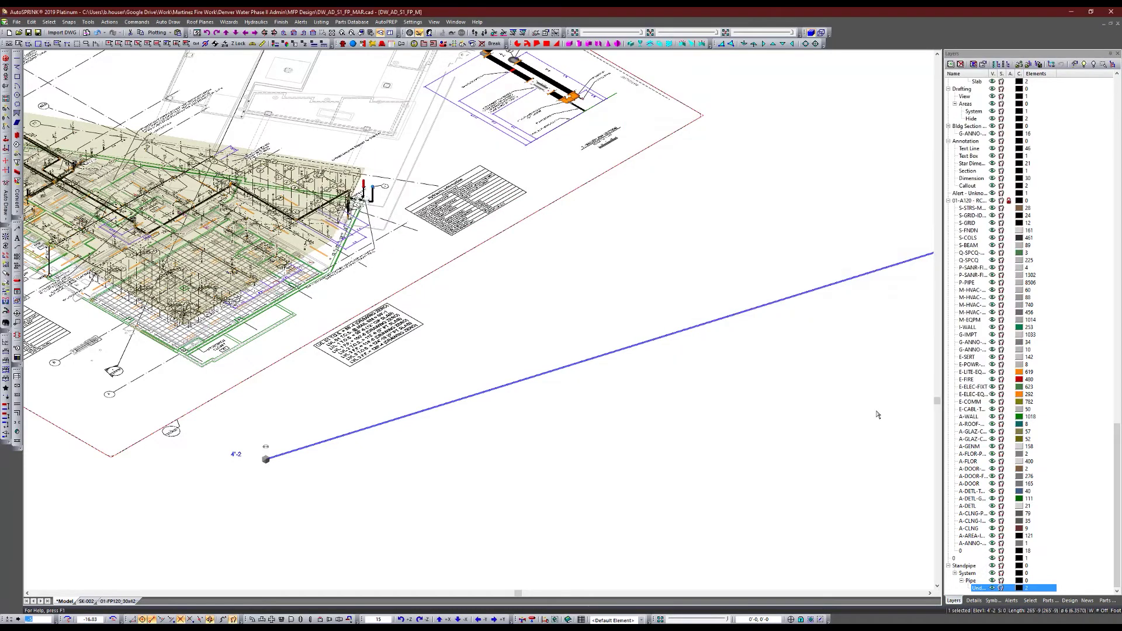
{"action": "left_click", "coordinate": [579, 380]}
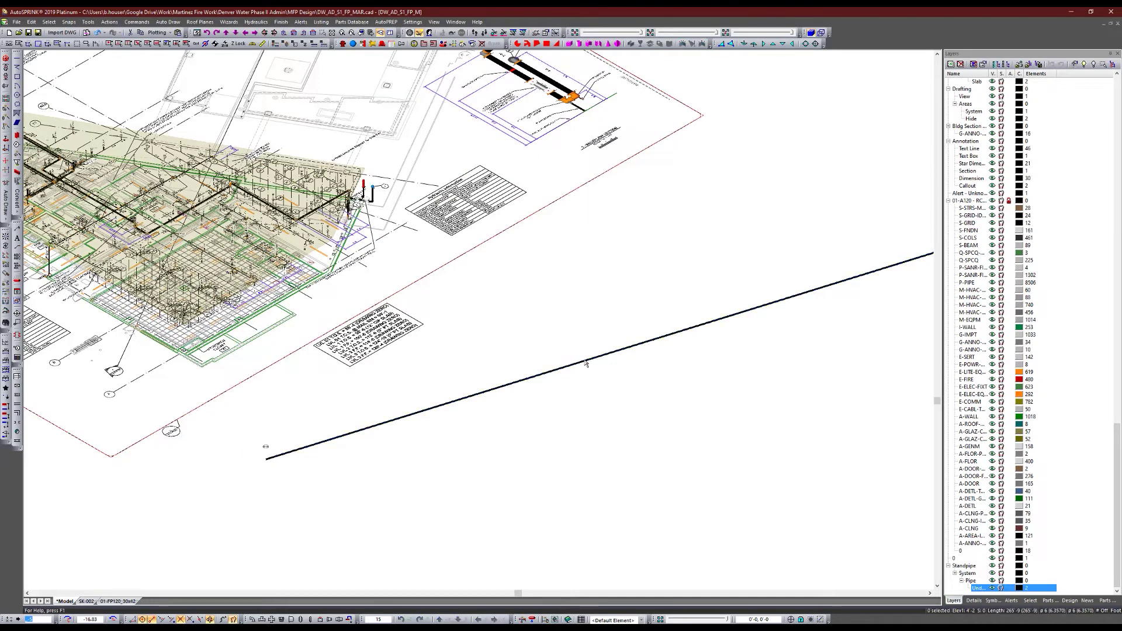
{"action": "left_click", "coordinate": [586, 363]}
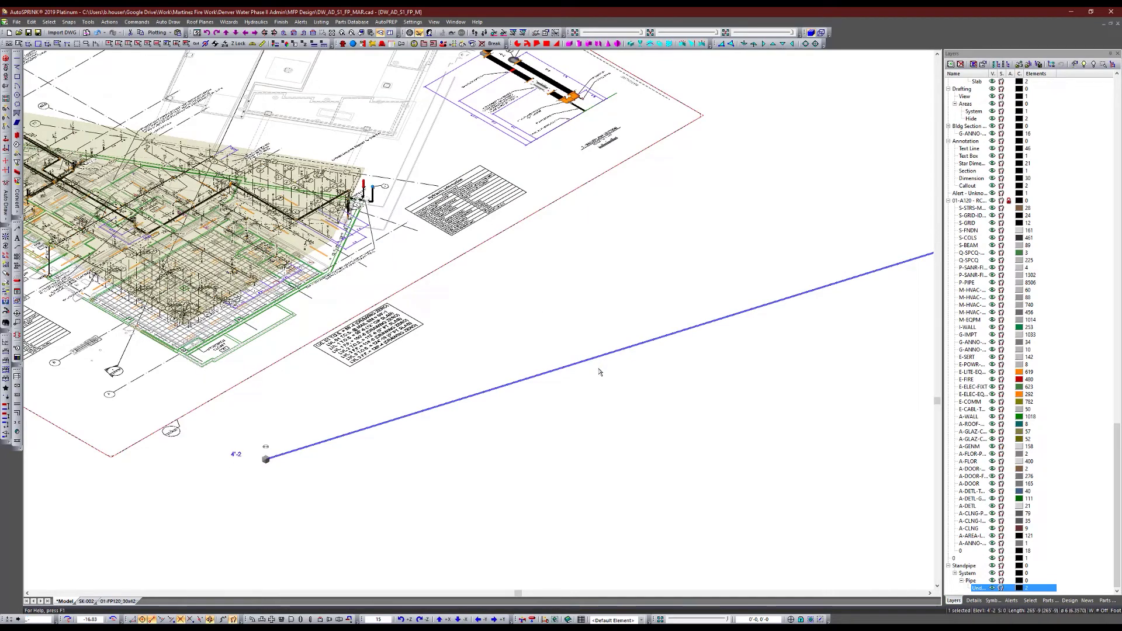
{"action": "key", "text": "Return"}
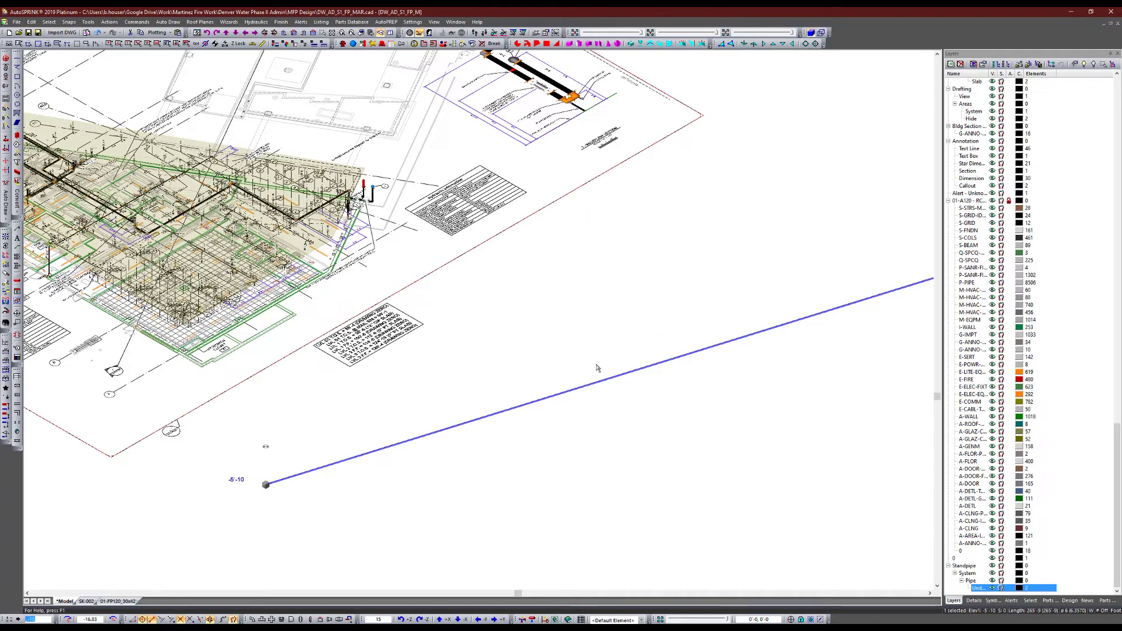
Step: Clean up the lowered pipe's intersections and check its material and type in the pipe properties
{"action": "right_click", "coordinate": [582, 390]}
{"action": "left_click", "coordinate": [613, 123]}
{"action": "key", "text": "Escape"}
{"action": "scroll", "coordinate": [541, 404], "scroll_direction": "up", "scroll_amount": 5}
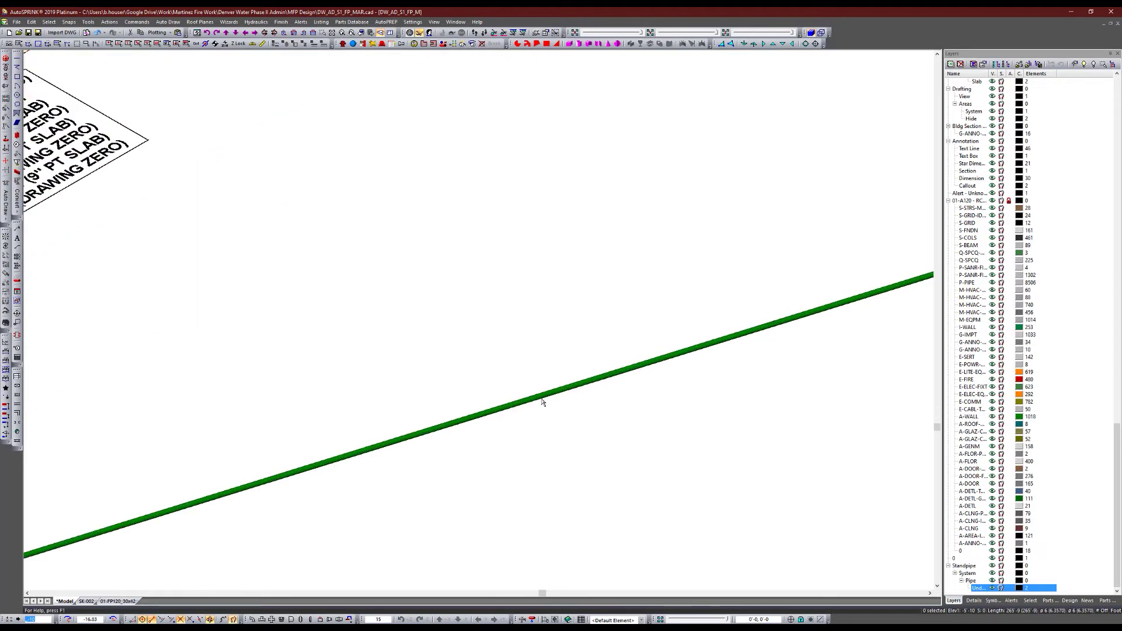
{"action": "double_click", "coordinate": [541, 402]}
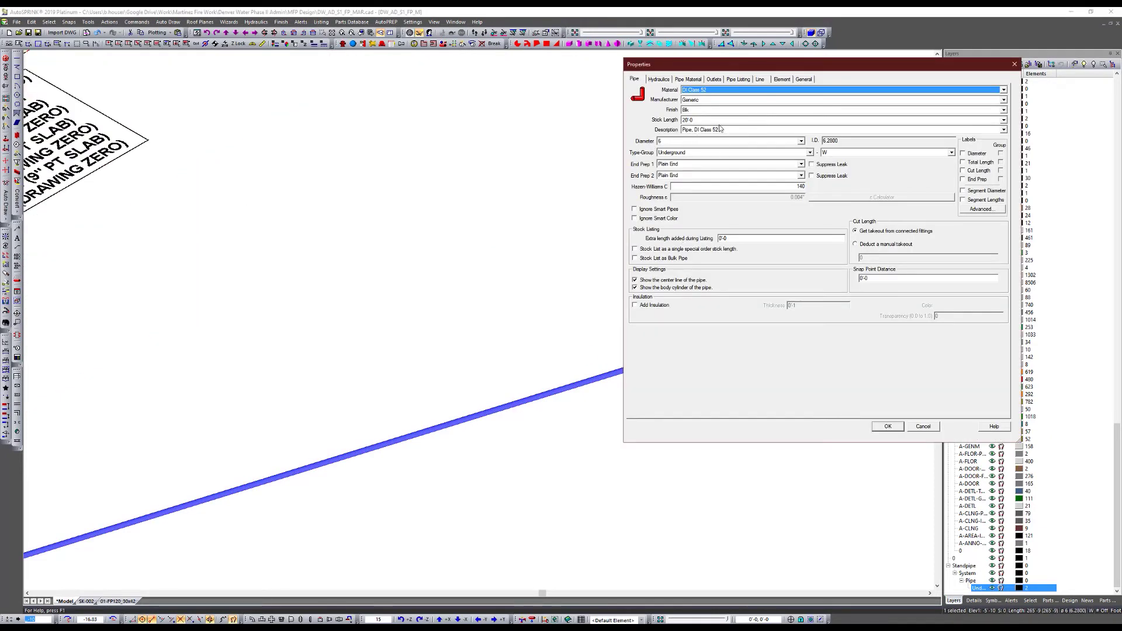
{"action": "left_click", "coordinate": [924, 430]}
Step: Set the underground (UG) override pipe material to DI Class 56 in the fabrication standards
{"action": "left_click", "coordinate": [413, 22]}
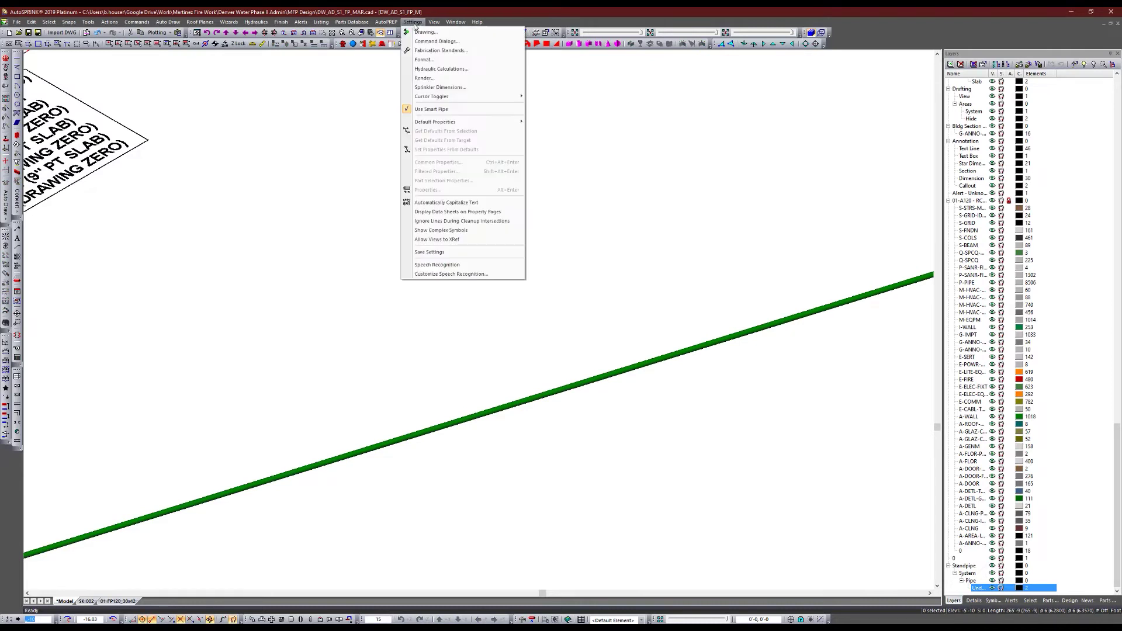
{"action": "left_click", "coordinate": [430, 52]}
{"action": "scroll", "coordinate": [467, 431], "scroll_direction": "down", "scroll_amount": 1}
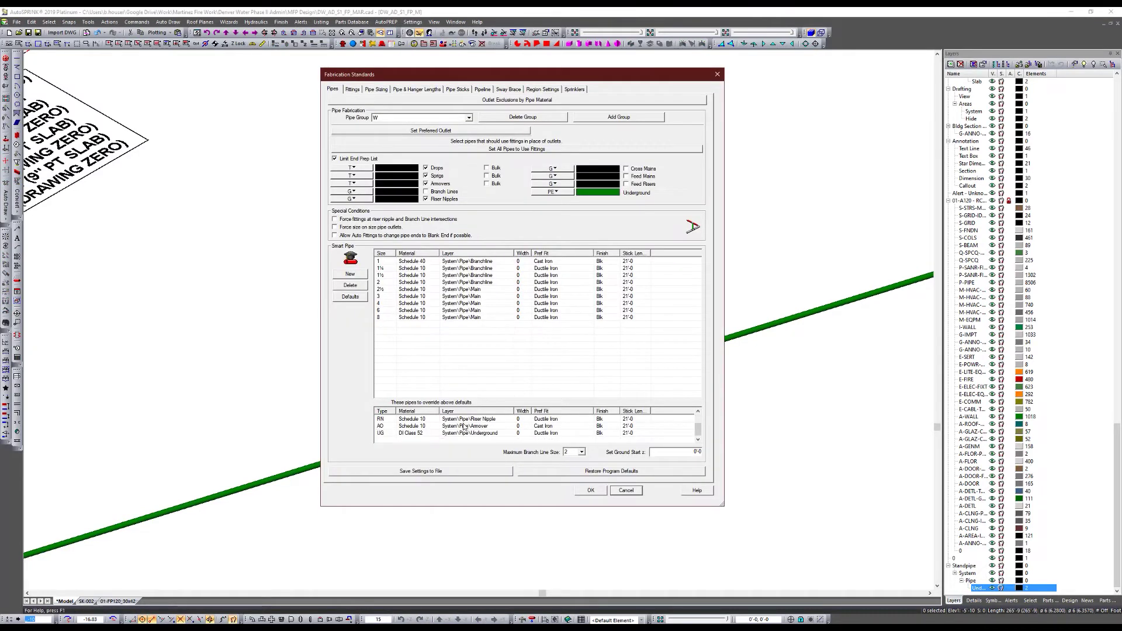
{"action": "left_click", "coordinate": [410, 435]}
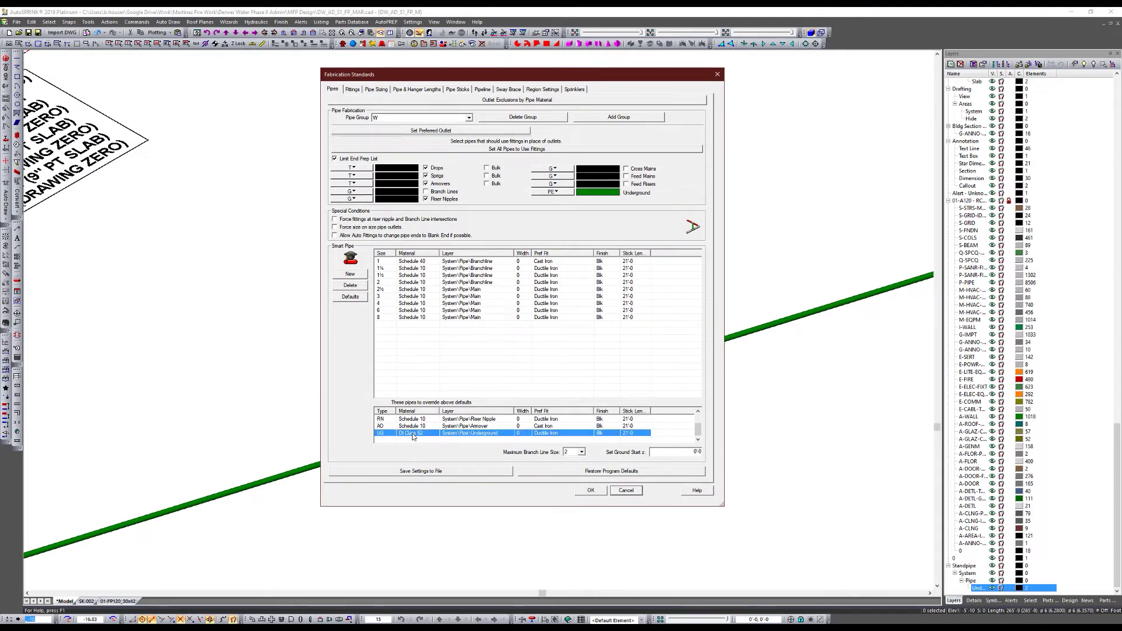
{"action": "left_click", "coordinate": [418, 434]}
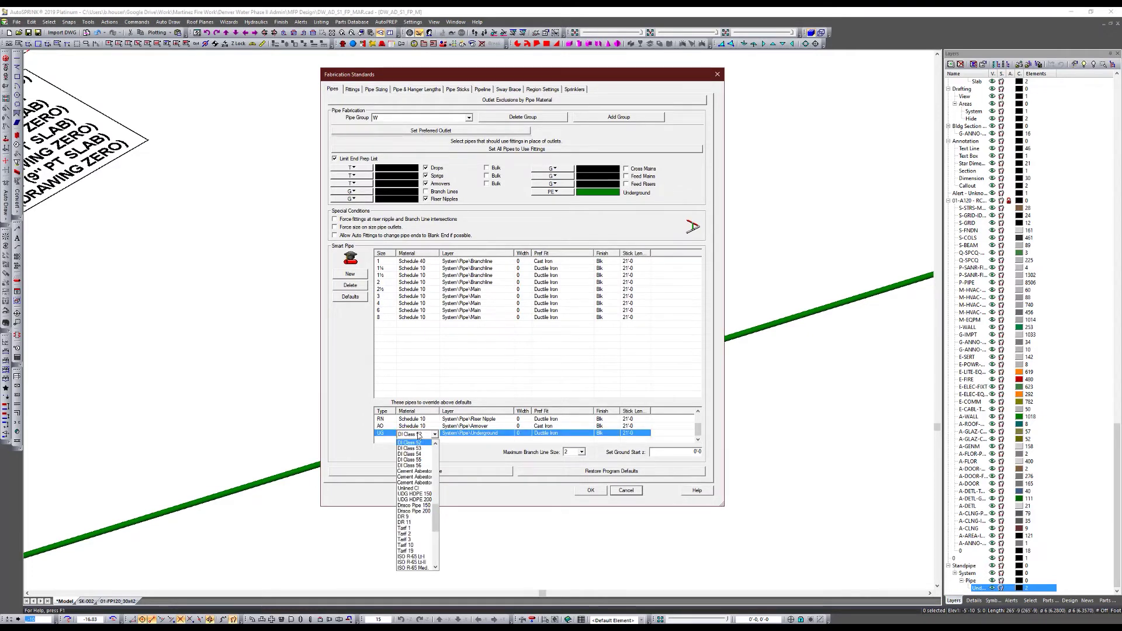
{"action": "left_click", "coordinate": [421, 466]}
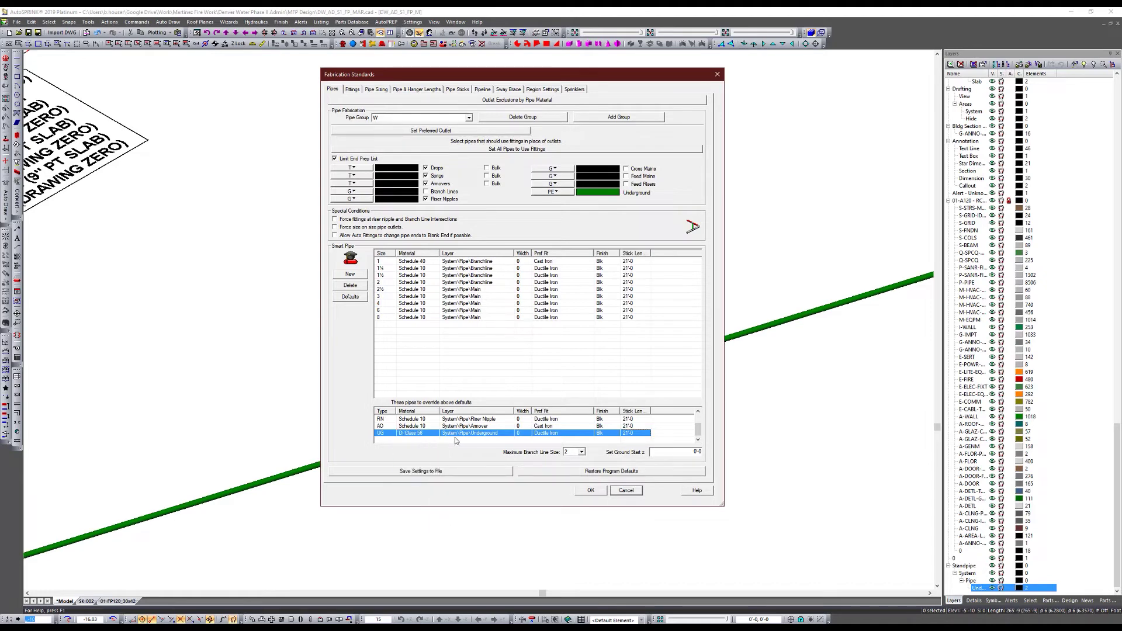
{"action": "left_click", "coordinate": [589, 490]}
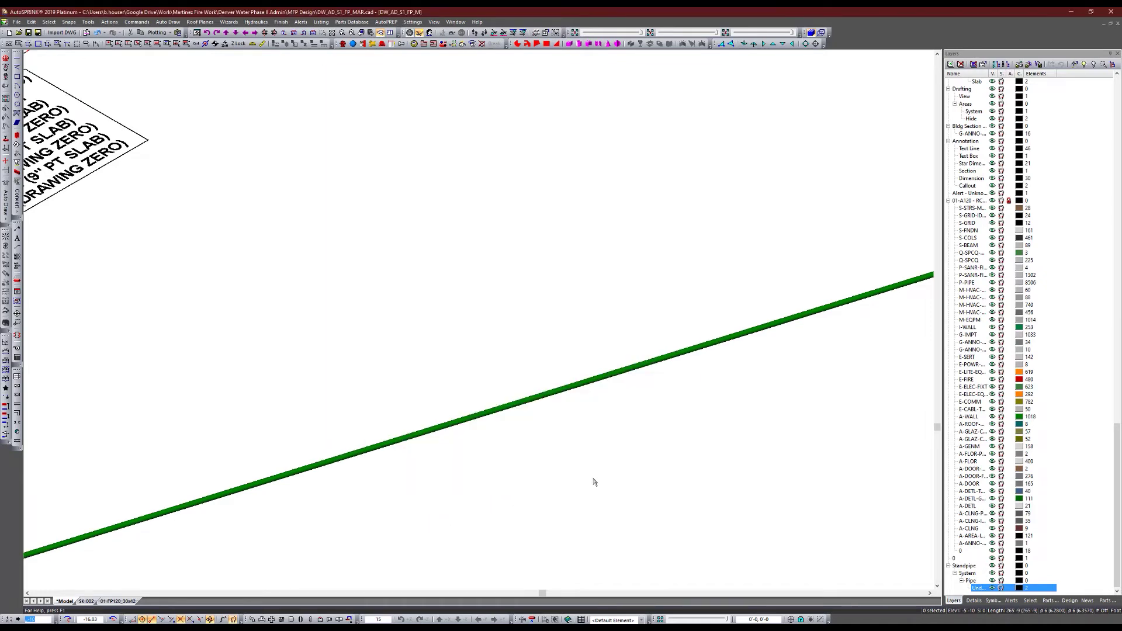
Step: Update the long pipe to the DI Class 56 standard with Cleanup Intersections and check its material, description and diameter properties
{"action": "left_click", "coordinate": [586, 386]}
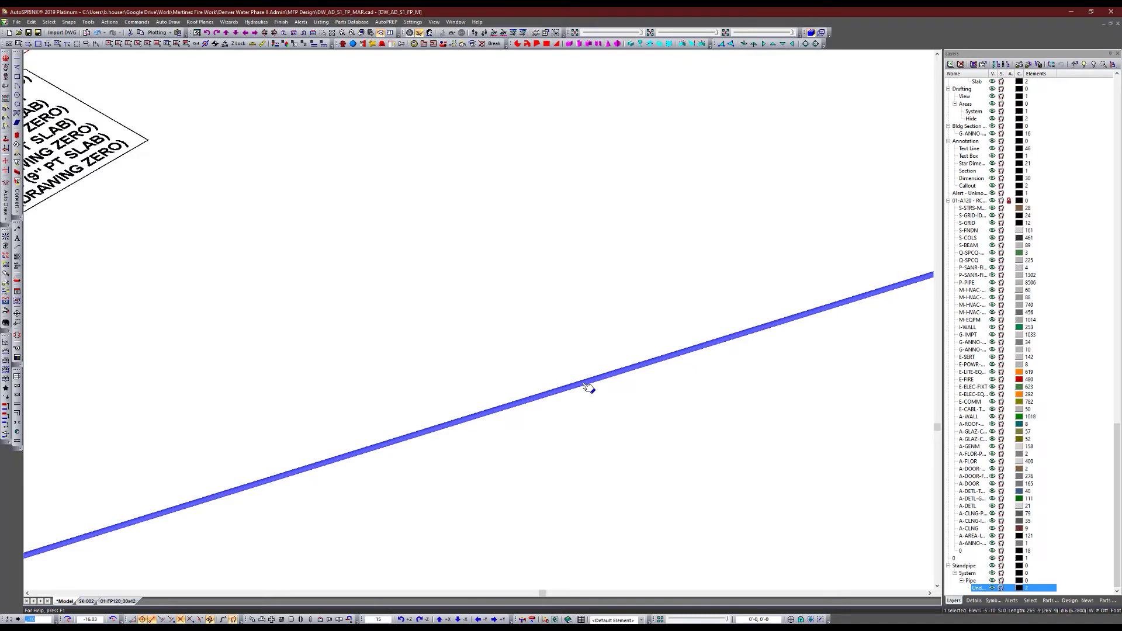
{"action": "right_click", "coordinate": [587, 387]}
{"action": "left_click", "coordinate": [620, 113]}
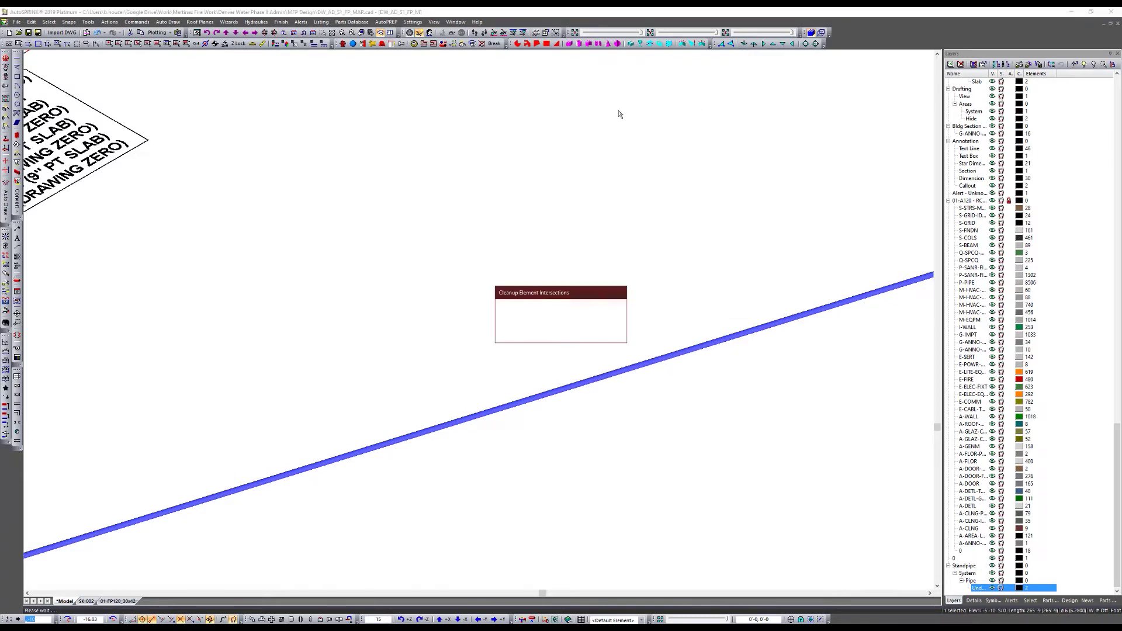
{"action": "double_click", "coordinate": [584, 382]}
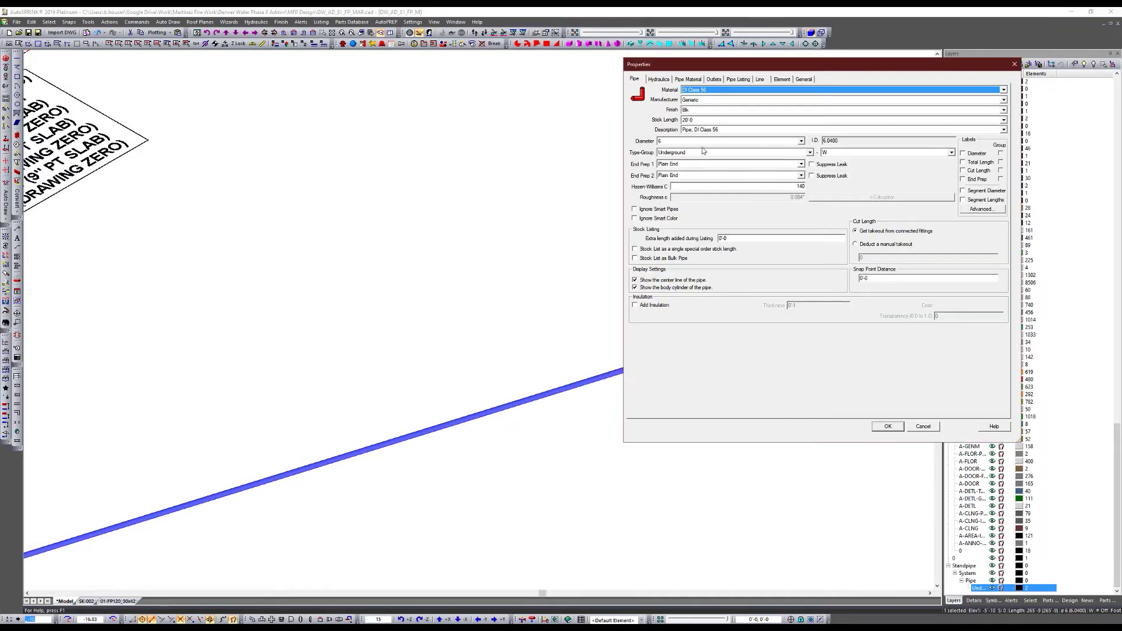
{"action": "left_click", "coordinate": [717, 130]}
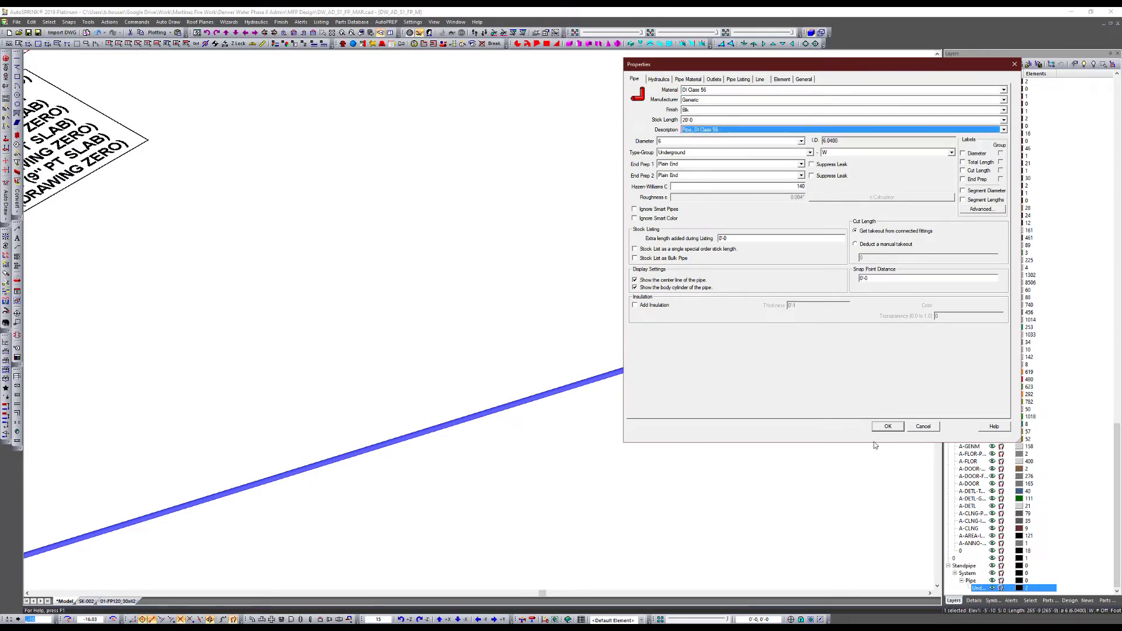
{"action": "left_click", "coordinate": [921, 427]}
{"action": "scroll", "coordinate": [576, 400], "scroll_direction": "down", "scroll_amount": 5}
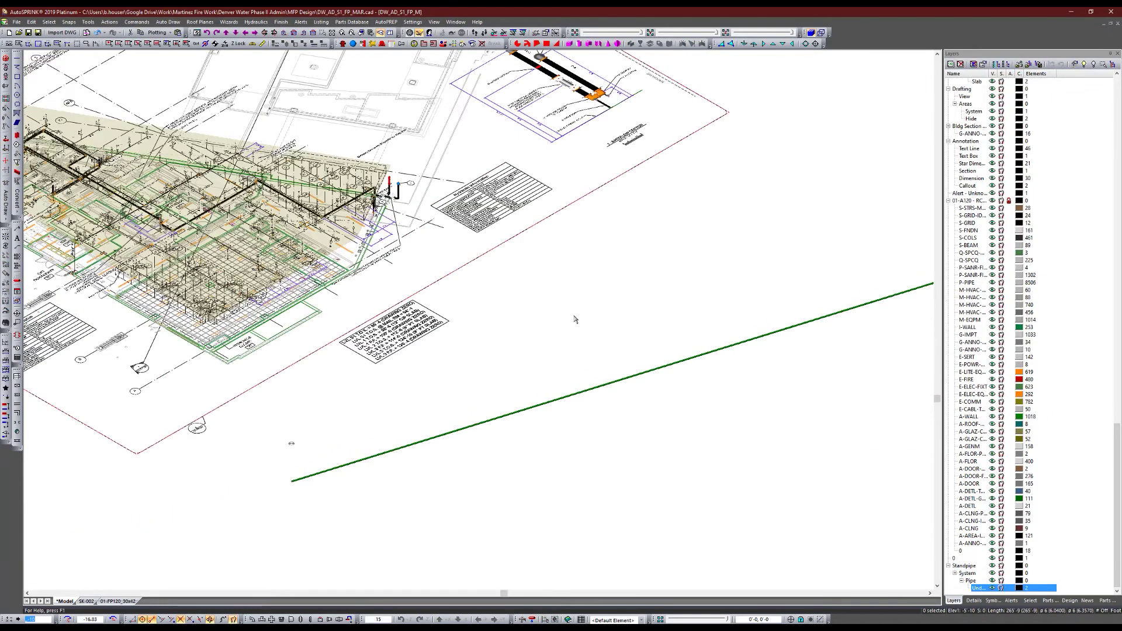
{"action": "scroll", "coordinate": [301, 455], "scroll_direction": "down", "scroll_amount": 2}
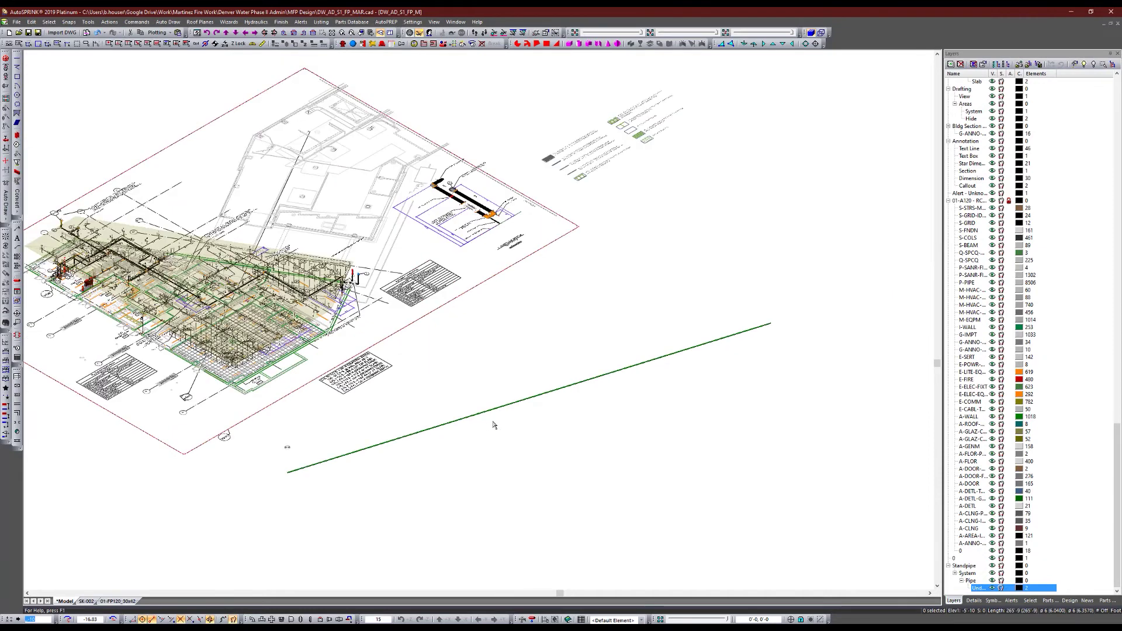
{"action": "double_click", "coordinate": [525, 403]}
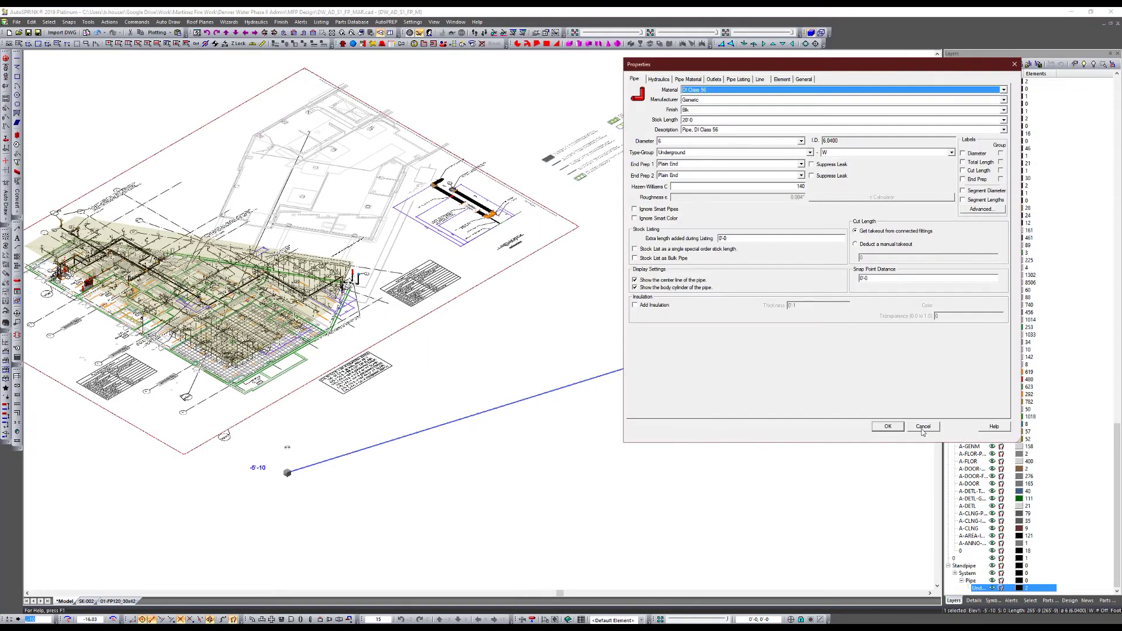
{"action": "left_click", "coordinate": [921, 427]}
{"action": "left_click", "coordinate": [642, 423]}
Step: Set the underground (UG) override pipe material to UDG HDPE 150 in the fabrication standards
{"action": "left_click", "coordinate": [413, 22]}
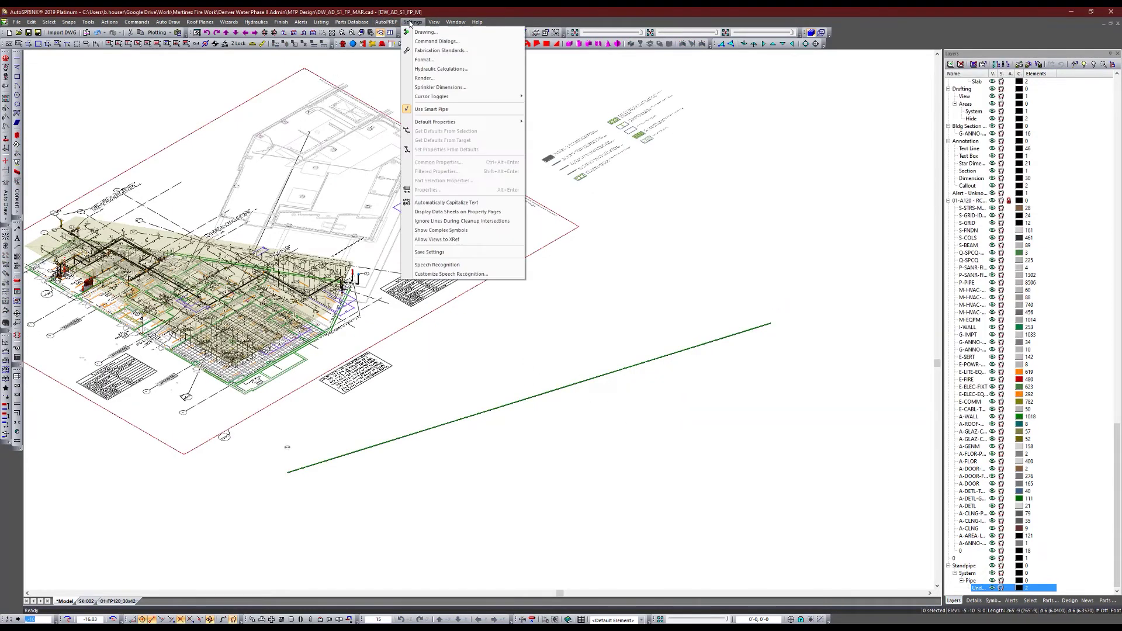
{"action": "left_click", "coordinate": [441, 50]}
{"action": "scroll", "coordinate": [432, 418], "scroll_direction": "down", "scroll_amount": 1}
{"action": "left_click", "coordinate": [434, 434]}
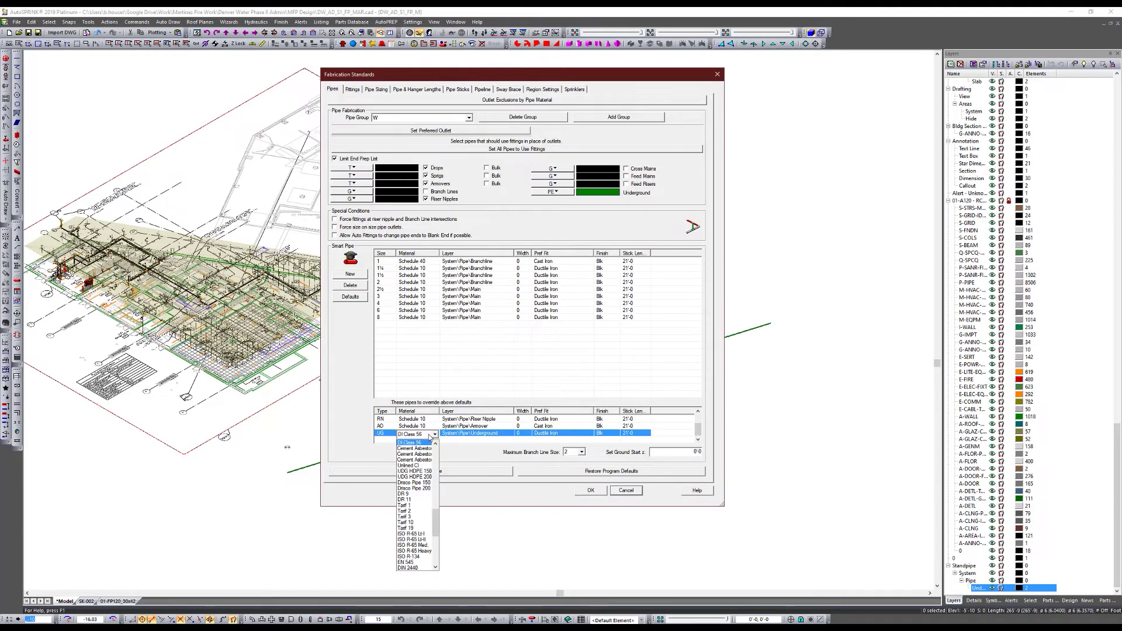
{"action": "left_click", "coordinate": [413, 472]}
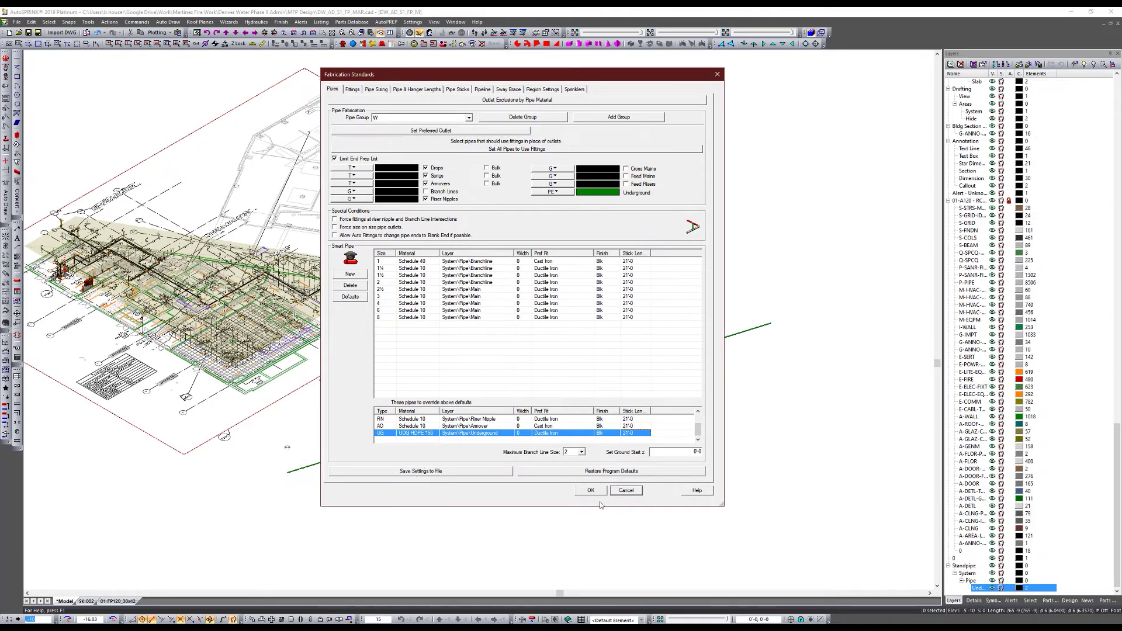
{"action": "left_click", "coordinate": [590, 490]}
Step: Update the long pipe to the UDG HDPE 150 standard with Cleanup Intersections and check its pipe properties
{"action": "right_click", "coordinate": [570, 389]}
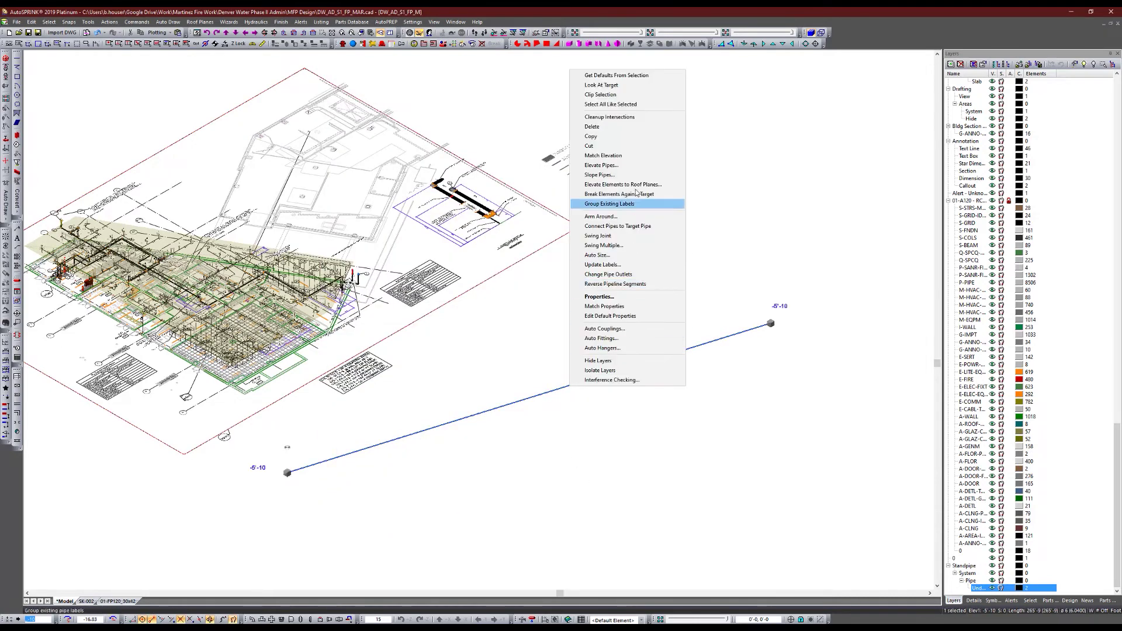
{"action": "left_click", "coordinate": [627, 125]}
{"action": "key", "text": "Escape"}
{"action": "scroll", "coordinate": [546, 380], "scroll_direction": "up", "scroll_amount": 3}
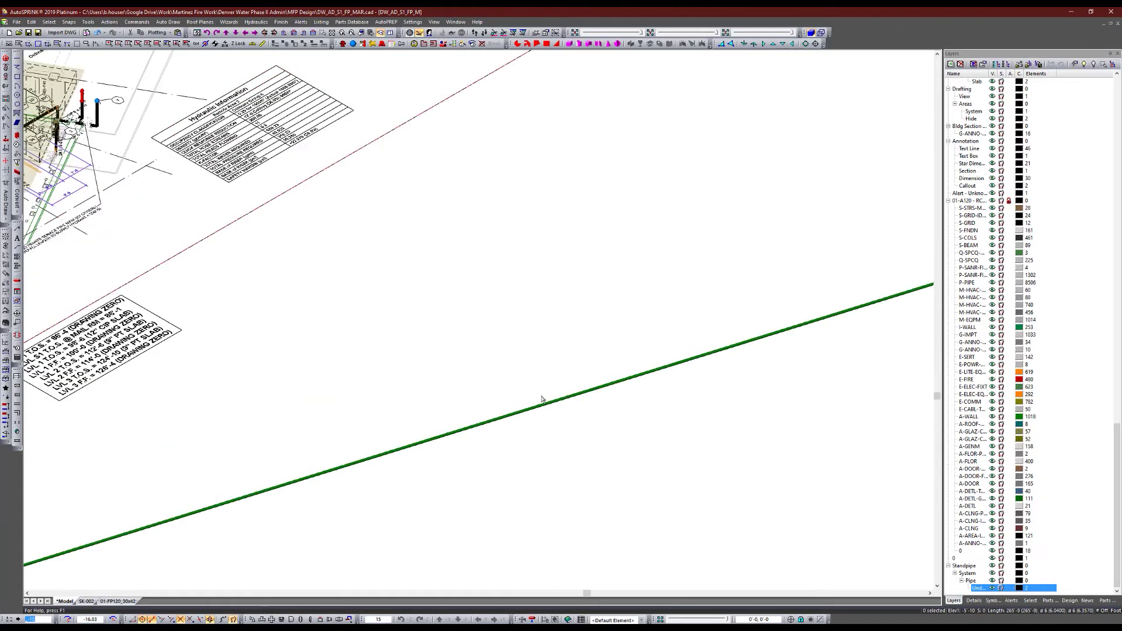
{"action": "left_click", "coordinate": [547, 405]}
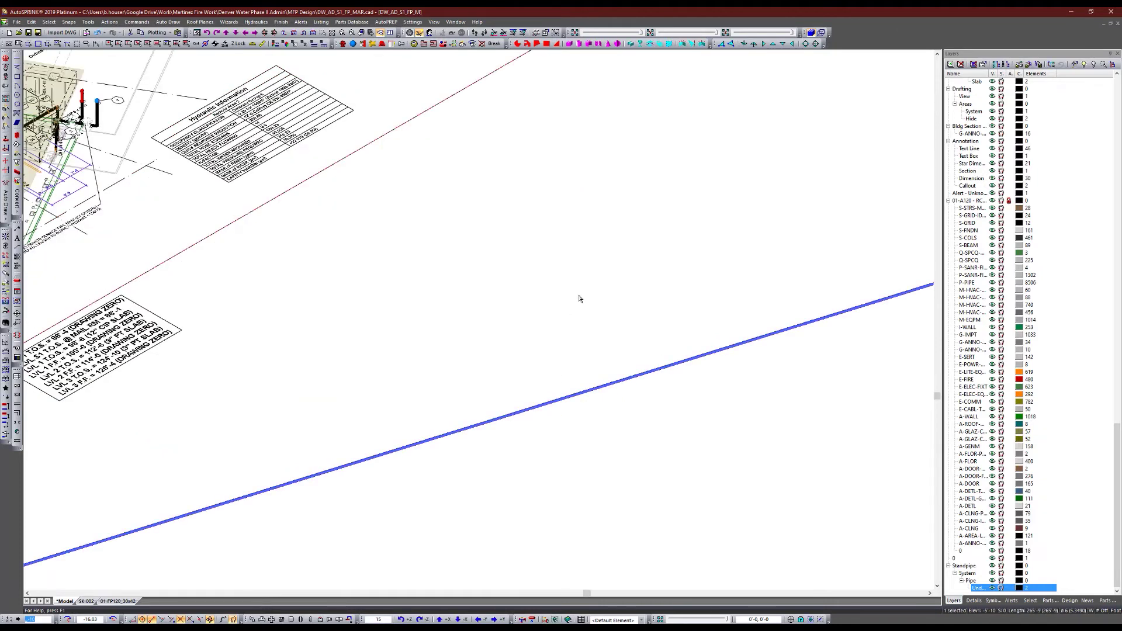
{"action": "double_click", "coordinate": [581, 401]}
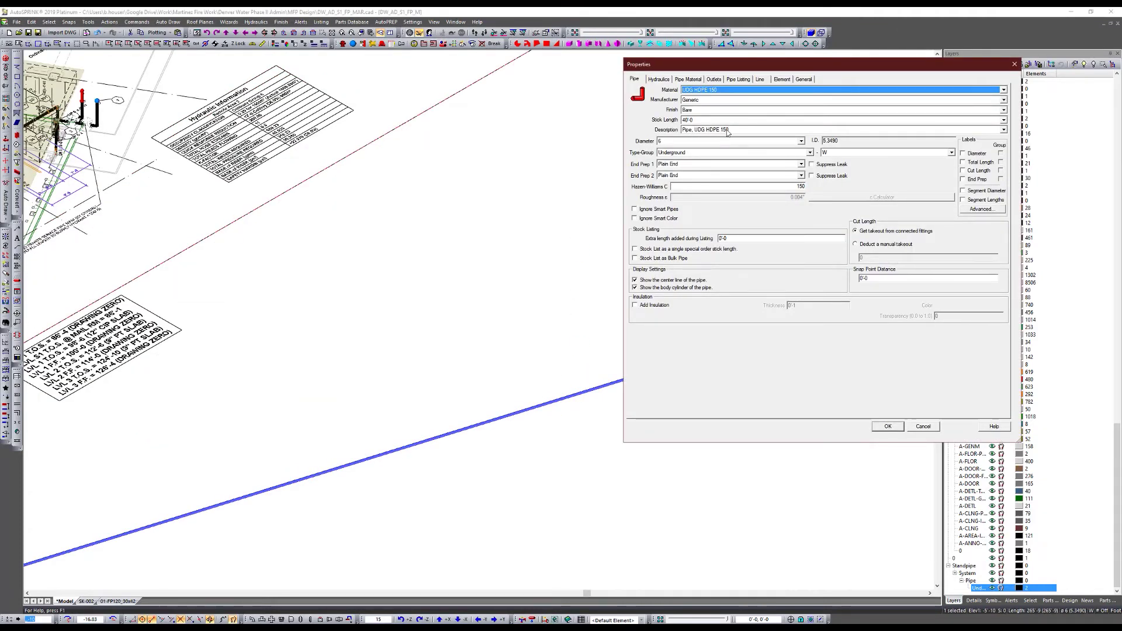
{"action": "left_click", "coordinate": [887, 426]}
{"action": "scroll", "coordinate": [555, 387], "scroll_direction": "down", "scroll_amount": 5}
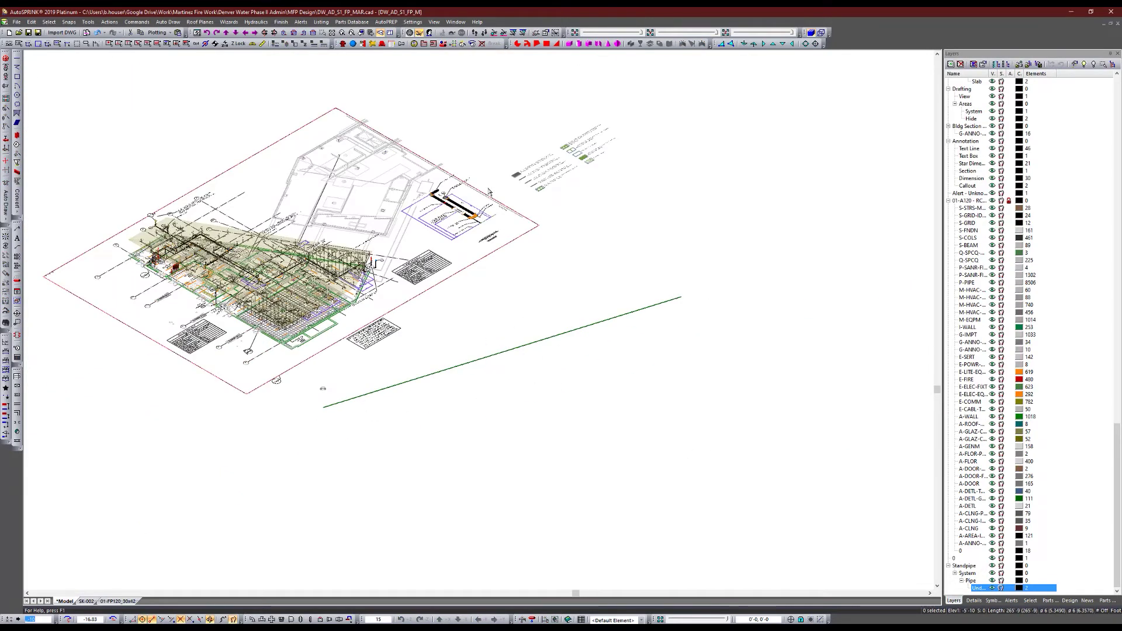
Step: Set the ground start Z to 1'-0 in the fabrication standards and switch to the Google Meet call
{"action": "left_click", "coordinate": [413, 21]}
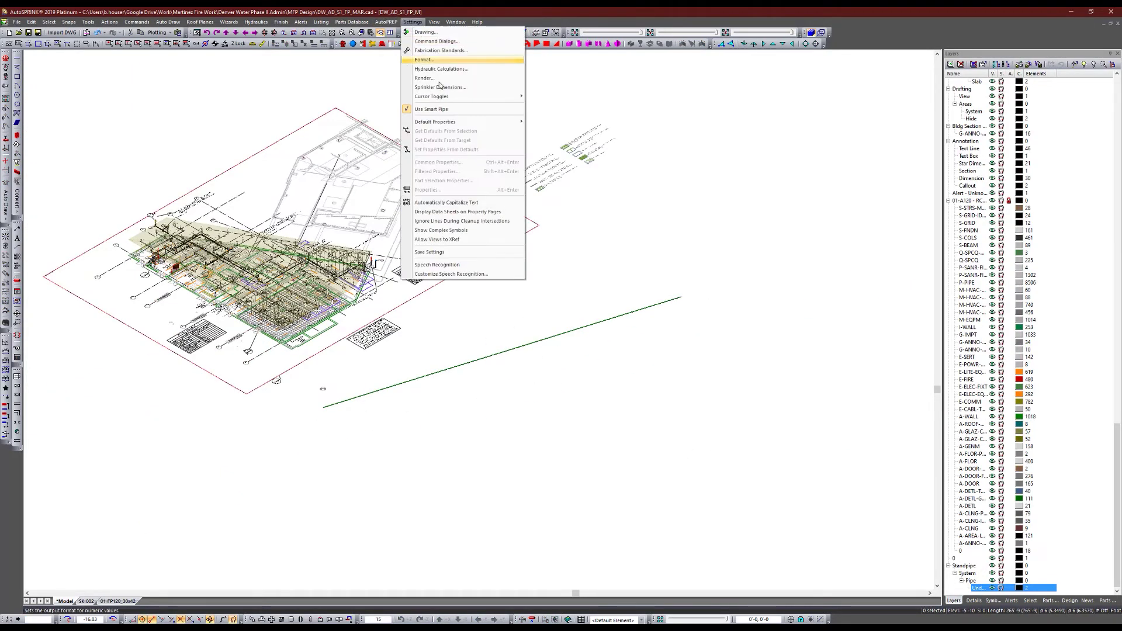
{"action": "left_click", "coordinate": [441, 50]}
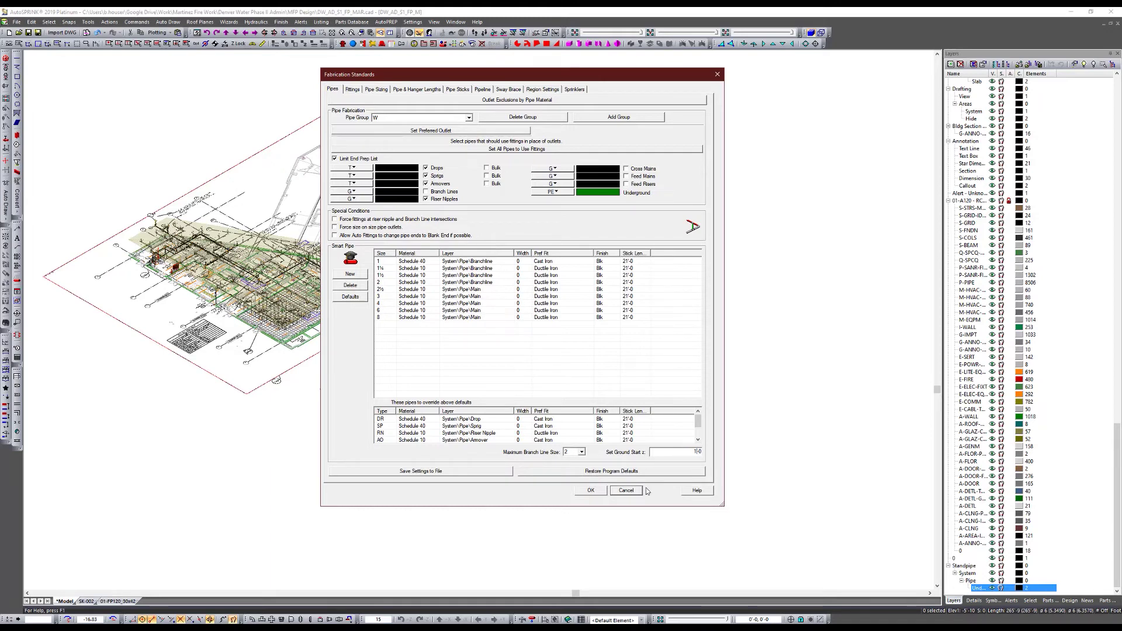
{"action": "left_click", "coordinate": [602, 494]}
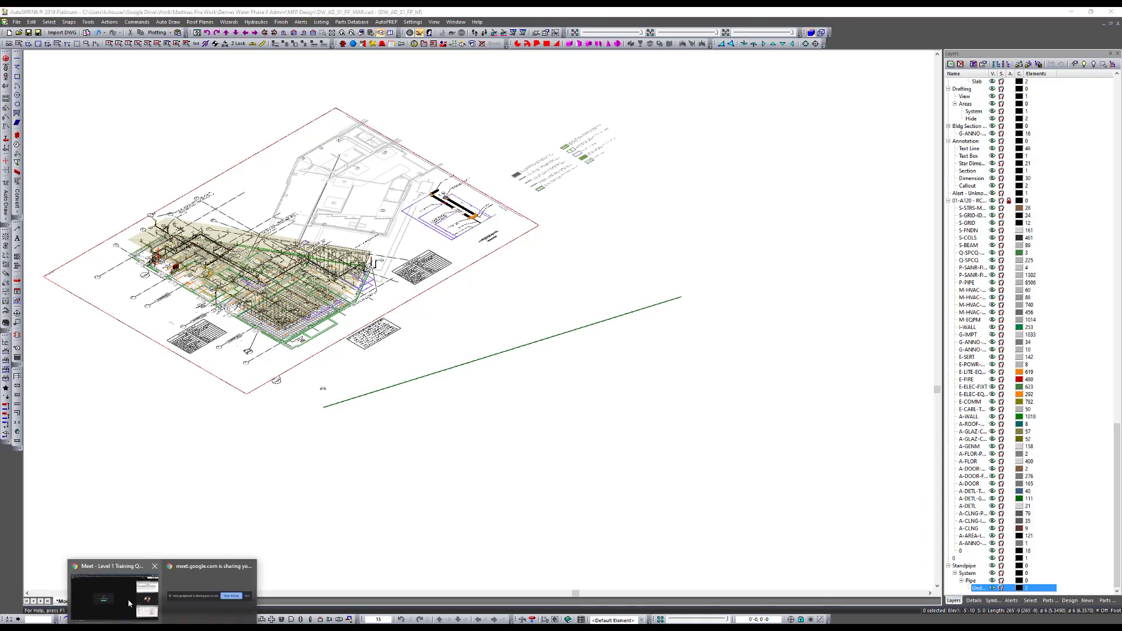
{"action": "left_click", "coordinate": [114, 584]}
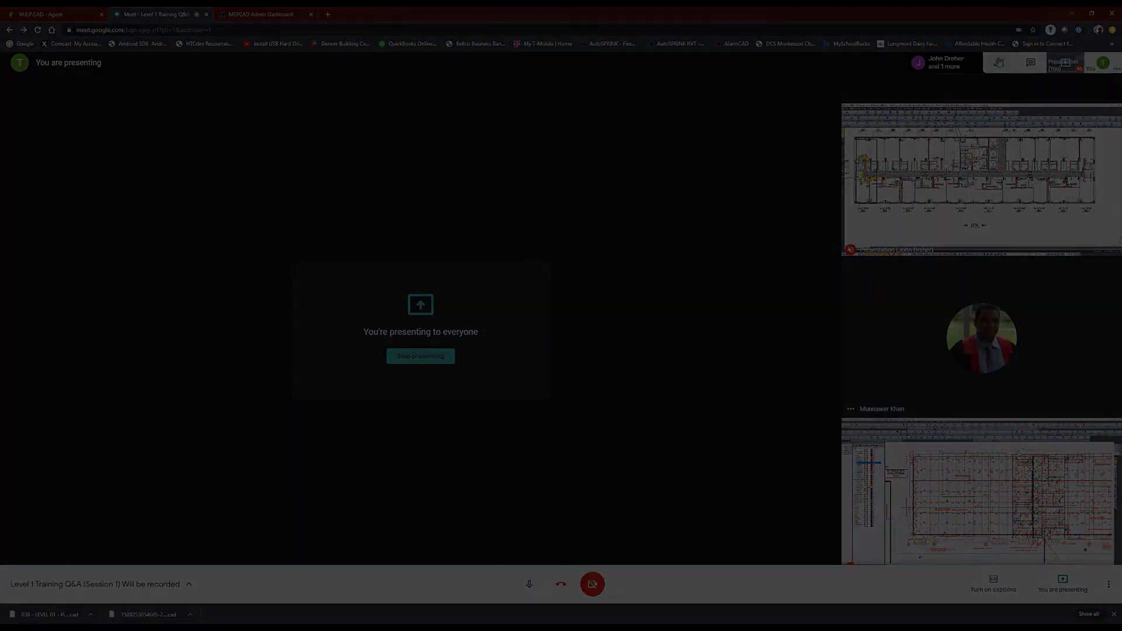